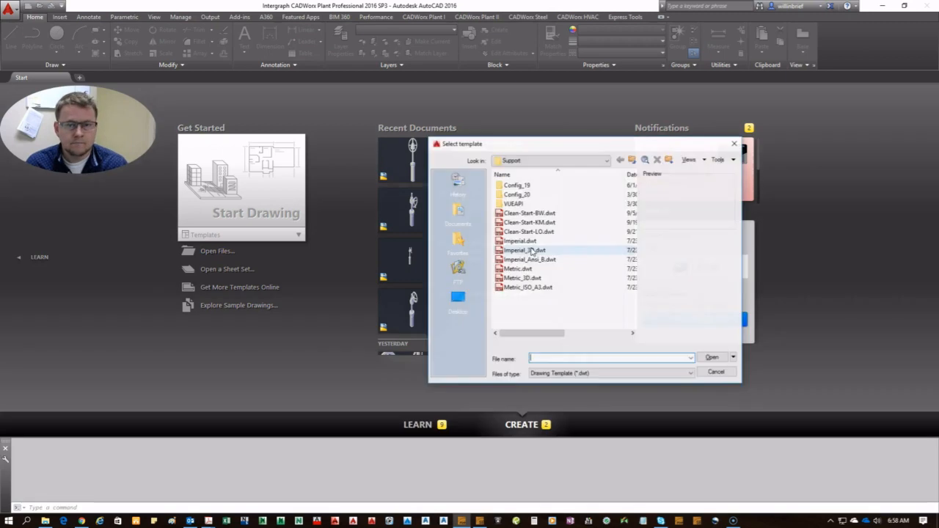
- Create a new drawing from the Imperial.dwt template and set the view to SW Isometric
double_click(519, 240)
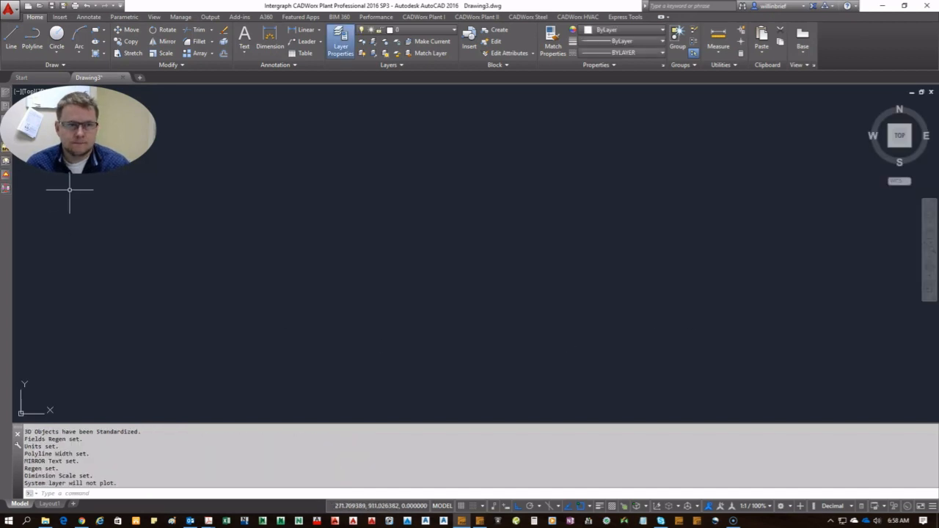
left_click(28, 93)
left_click(67, 180)
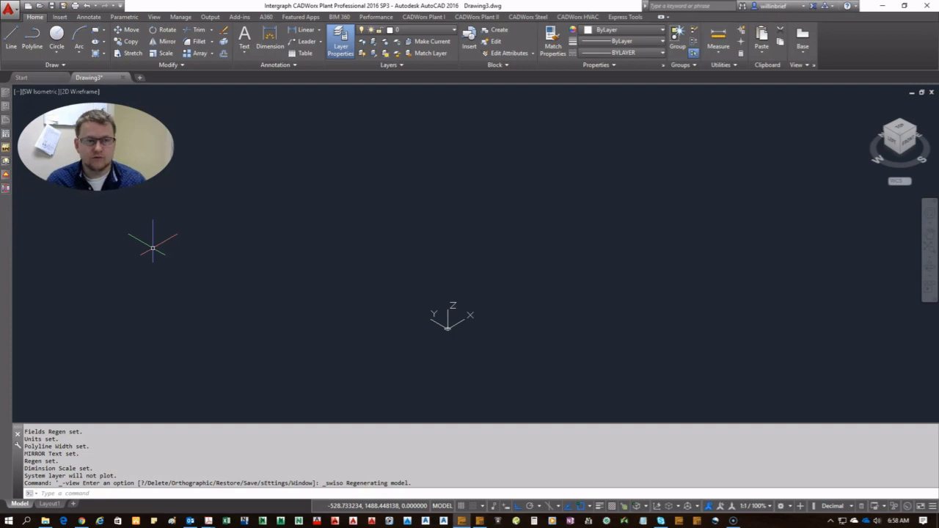
- In the CADWorx Spec View, choose specification AAAA2 with a 6" main size and a 4" reduction size
left_click(6, 147)
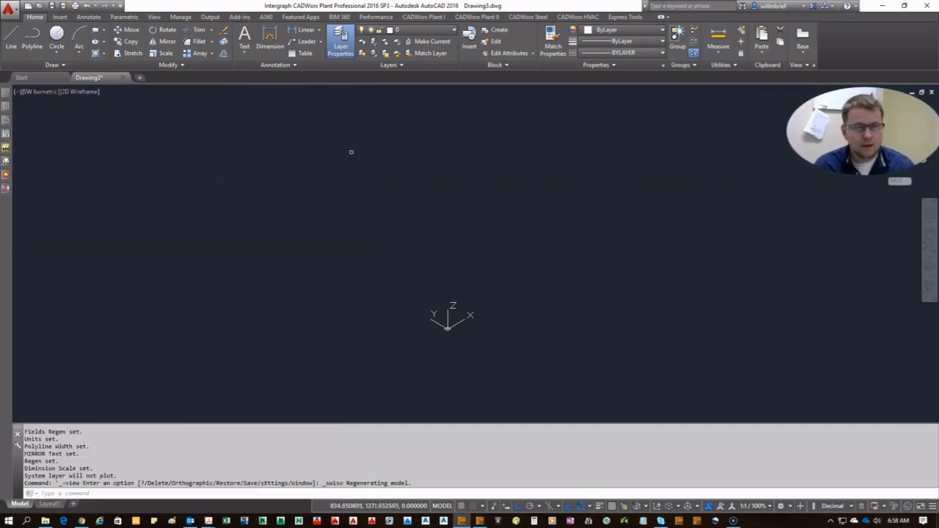
mouse_move(6, 161)
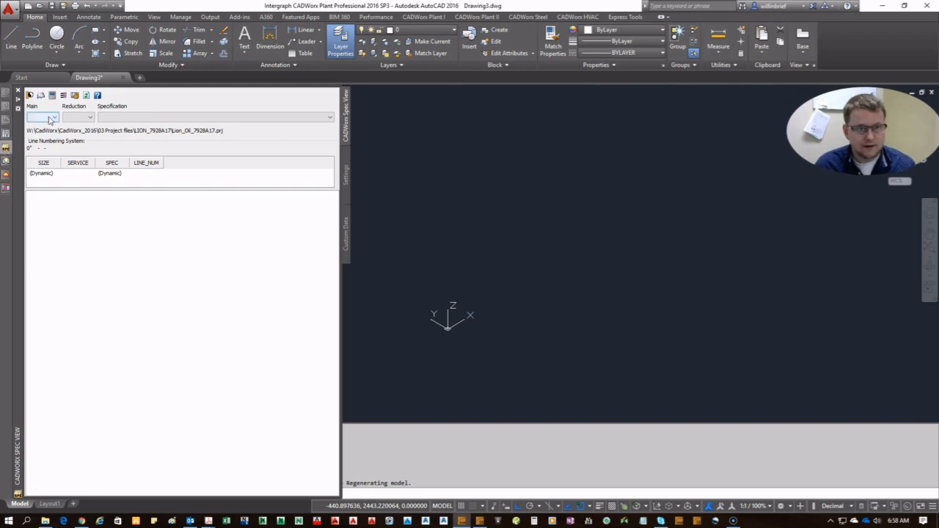
left_click(209, 118)
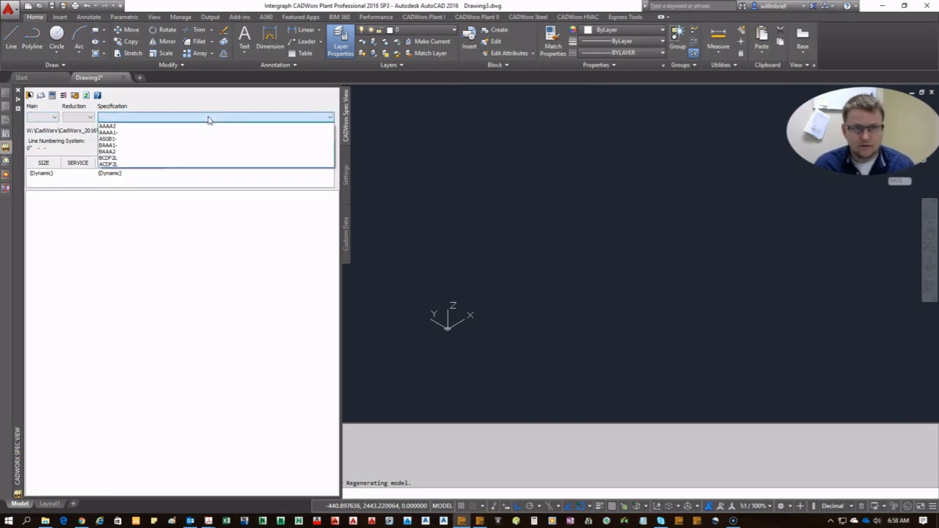
left_click(210, 126)
left_click(79, 117)
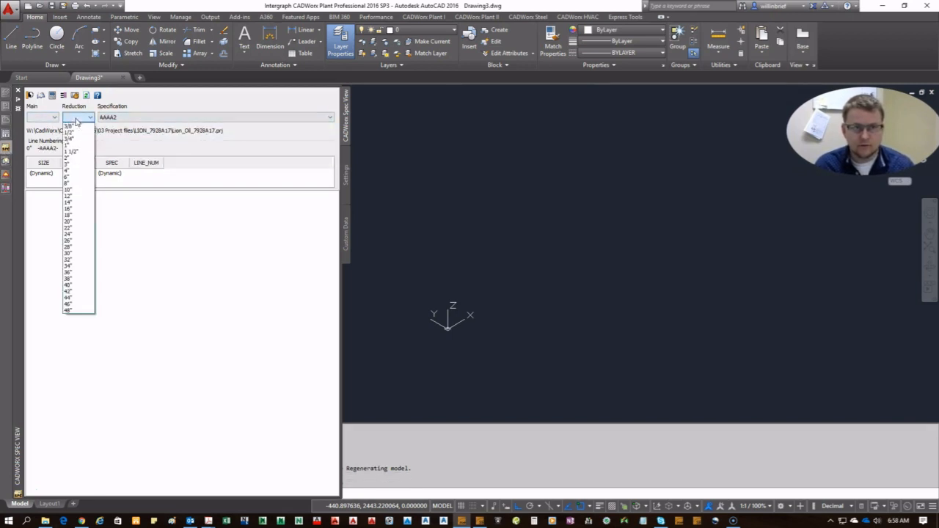
left_click(76, 172)
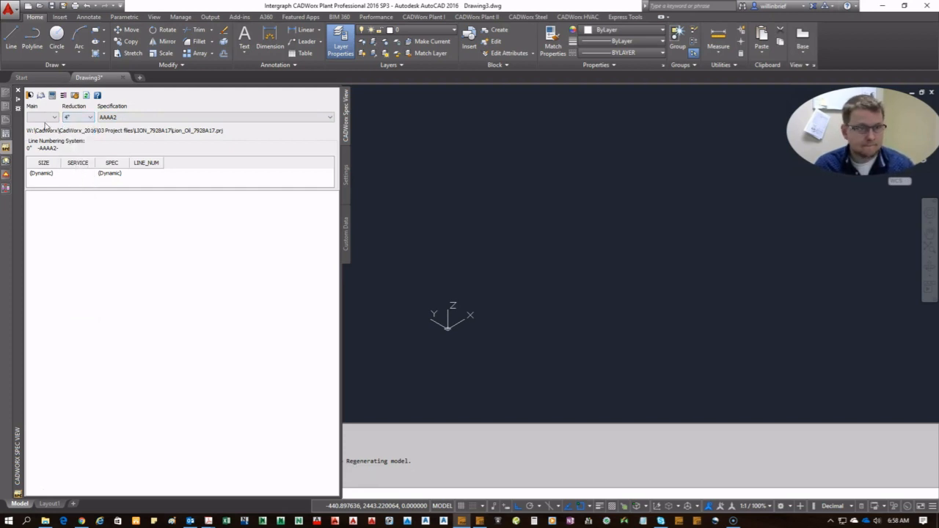
left_click(44, 117)
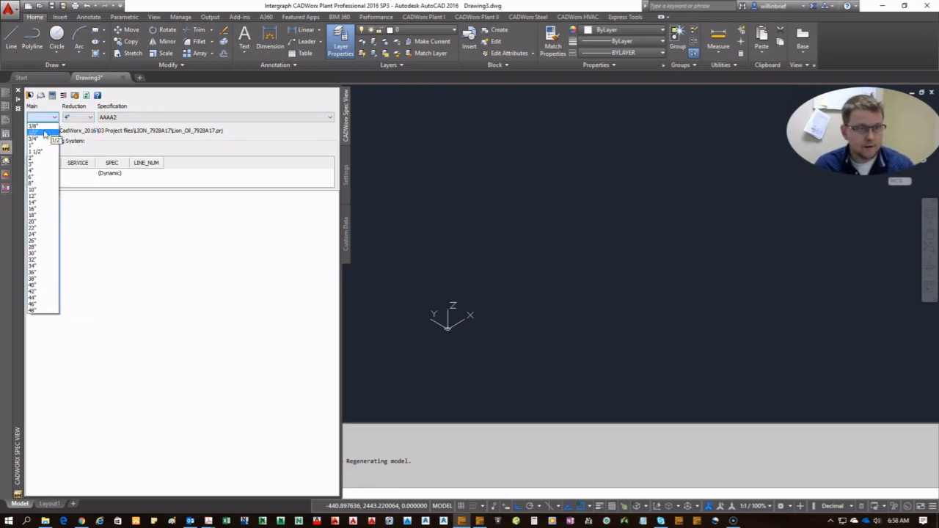
left_click(40, 183)
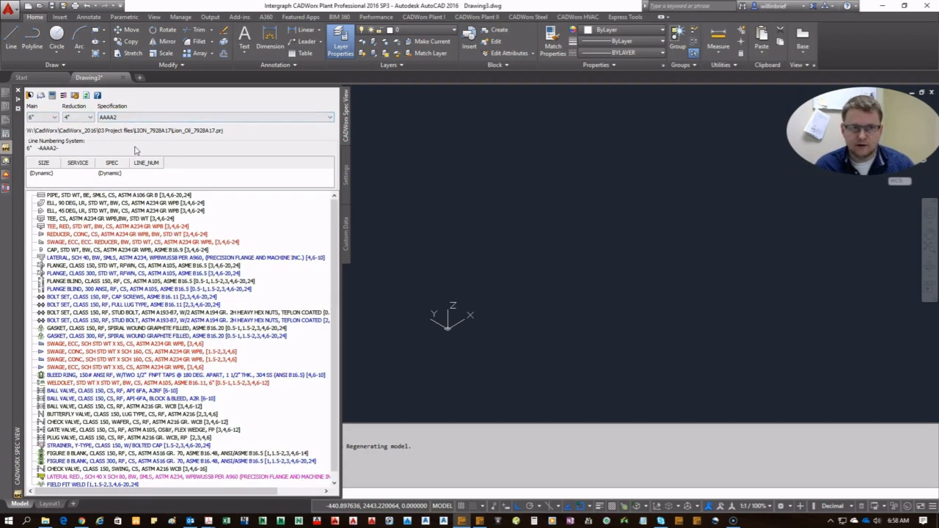
- Review the active specification and the main and reduction sizes in the Set Specification and Size dialog
left_click(408, 19)
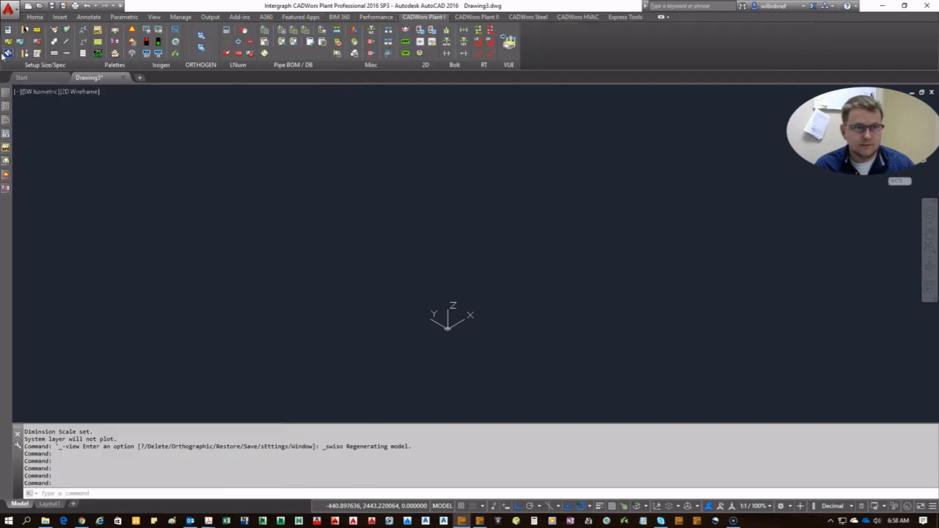
left_click(25, 32)
left_click_drag(477, 153, 298, 143)
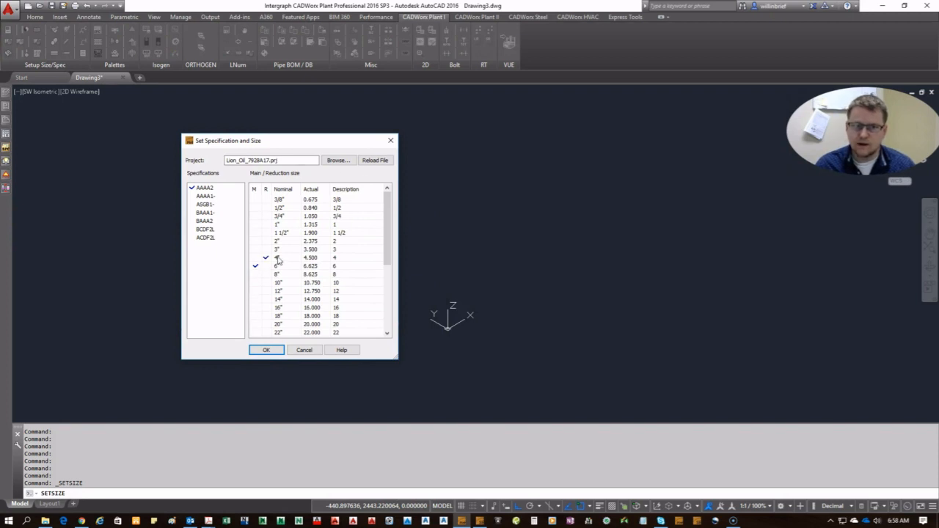
left_click(261, 351)
- Review the Spec View's display and color settings, including the color choices for main size components, and return to the component list
mouse_move(6, 147)
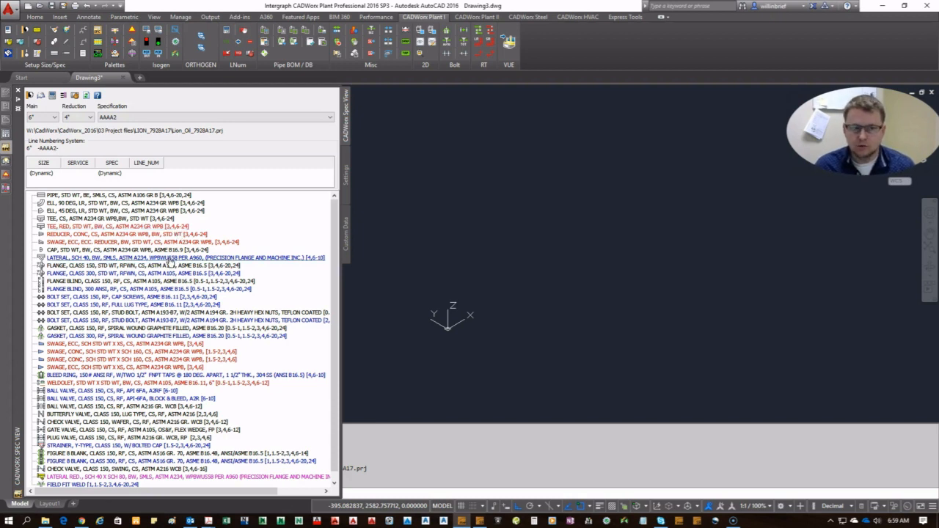
left_click(345, 185)
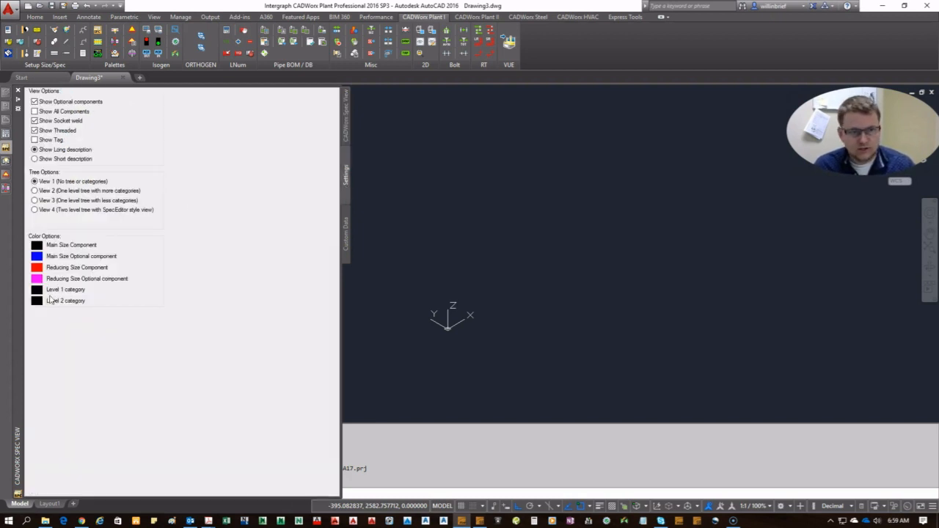
left_click(36, 247)
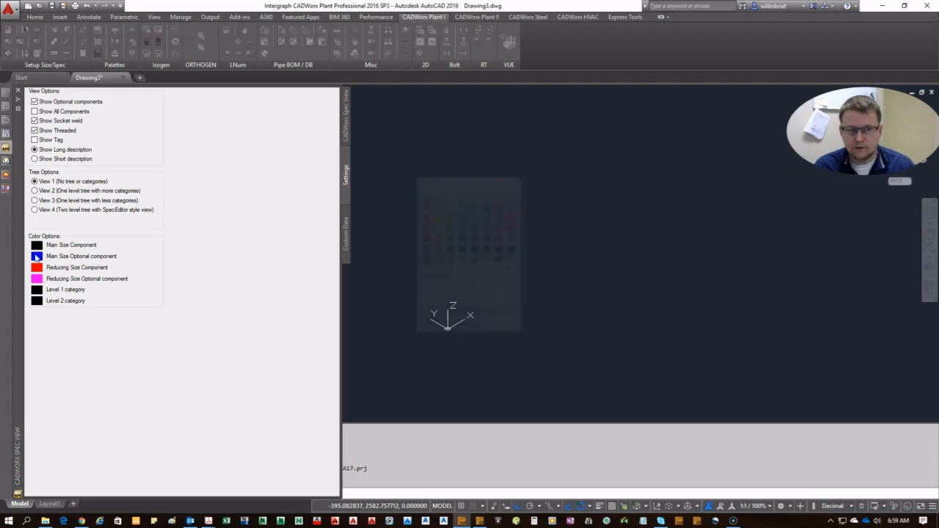
left_click_drag(498, 183, 153, 185)
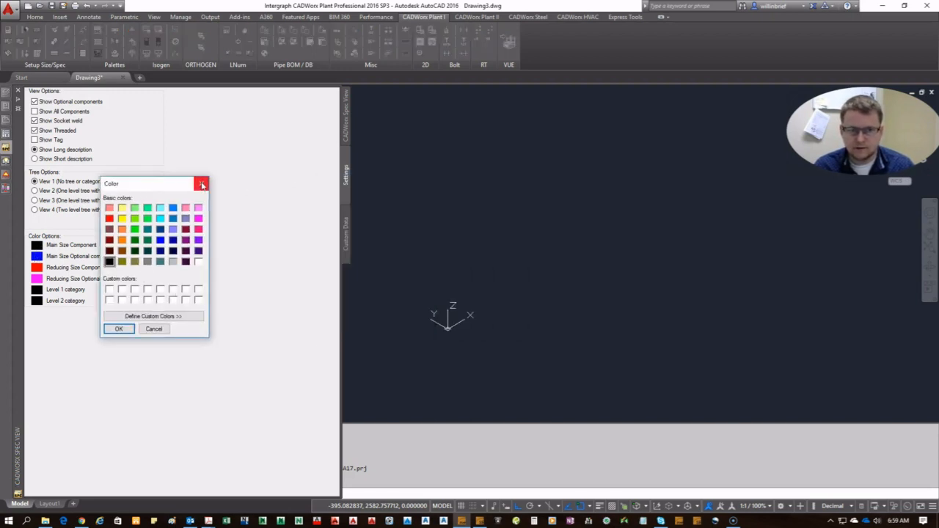
left_click(202, 185)
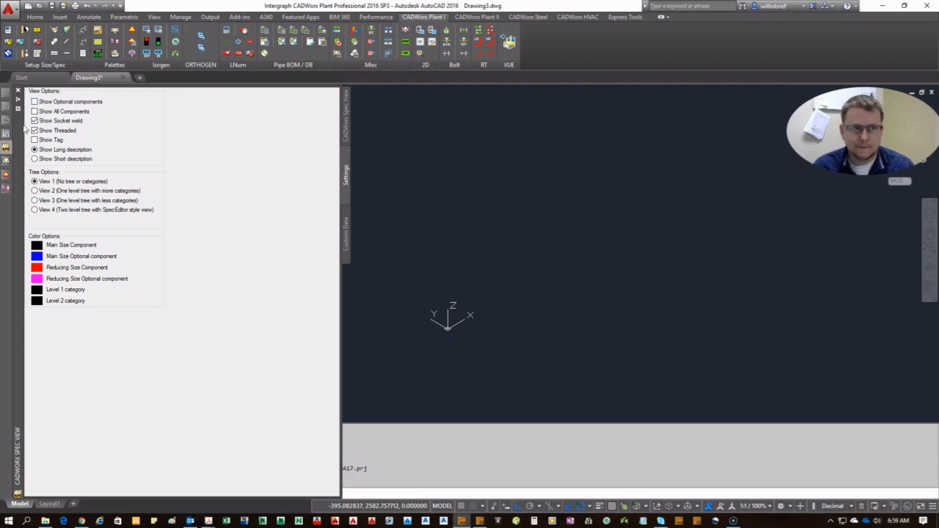
left_click(346, 132)
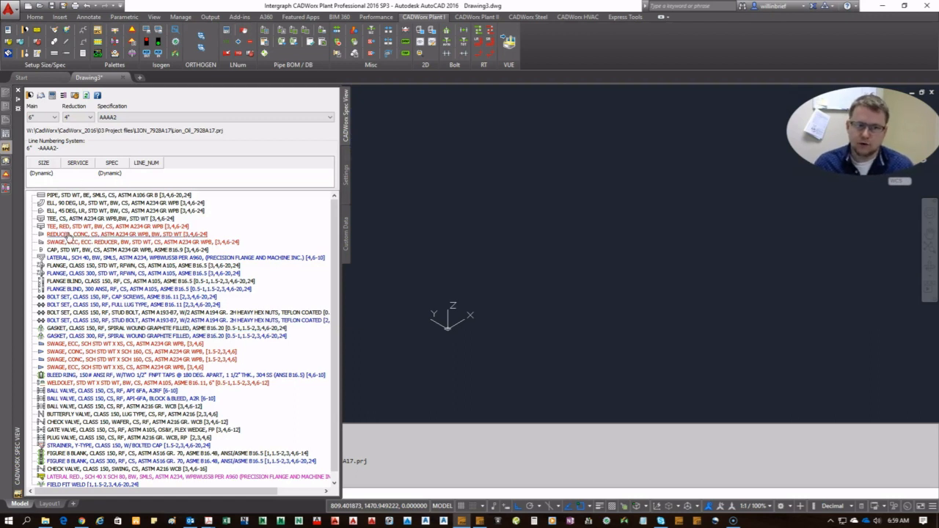
- Route the 6" STD WT pipe with automatic elbows along X, Y and X again, ending with a vertical rise
double_click(103, 196)
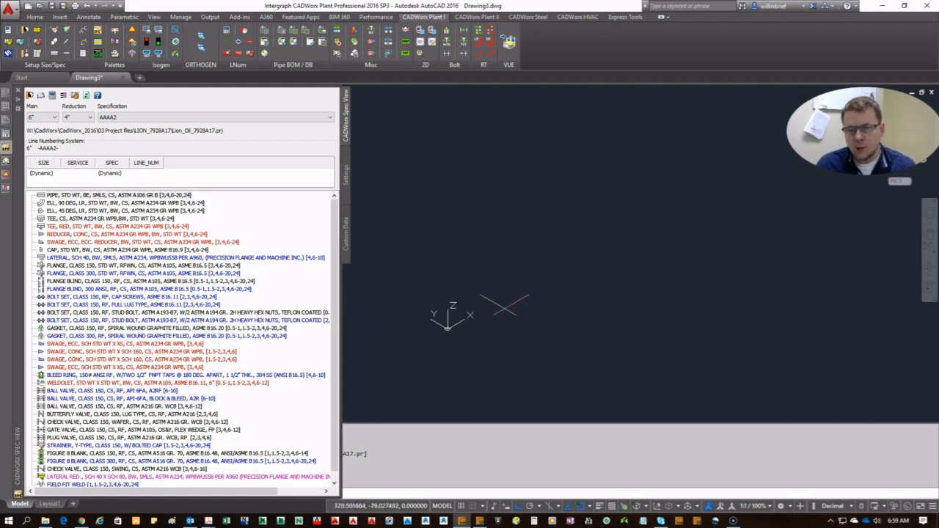
left_click(332, 328)
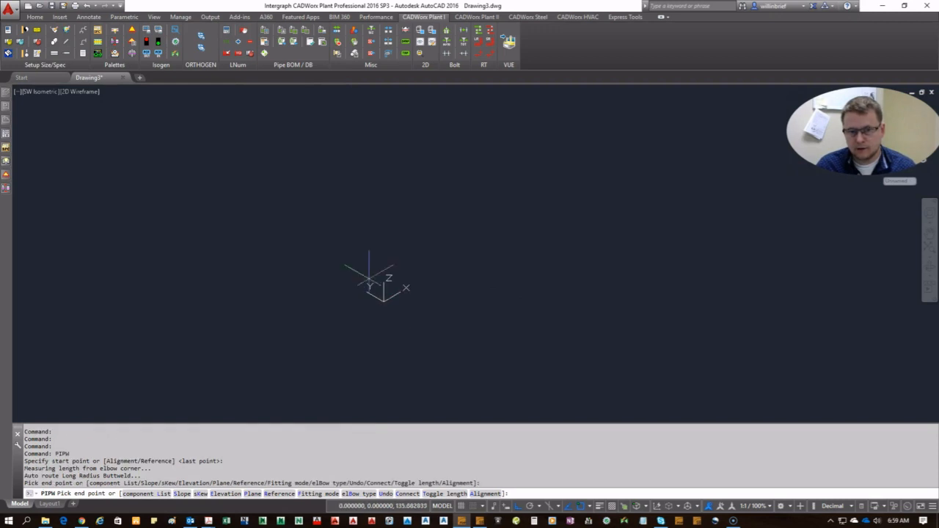
left_click(361, 273)
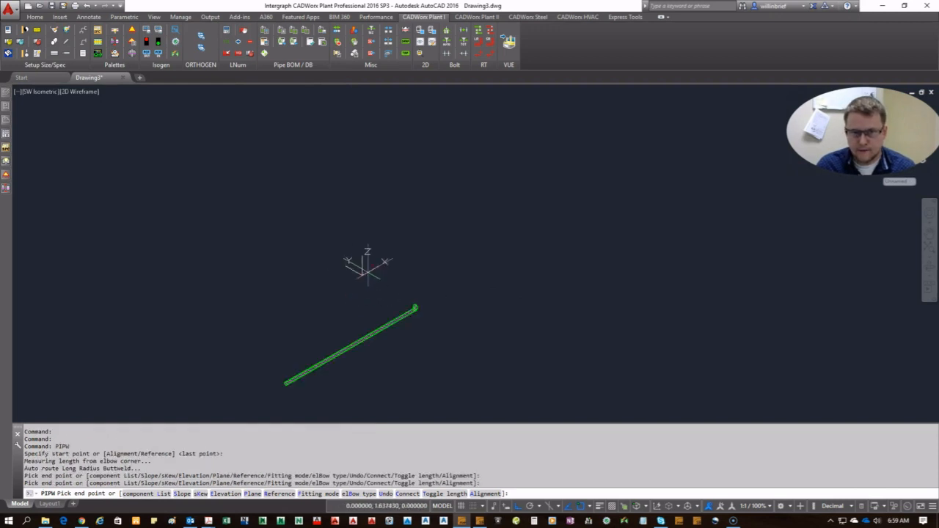
left_click(424, 220)
left_click(419, 194)
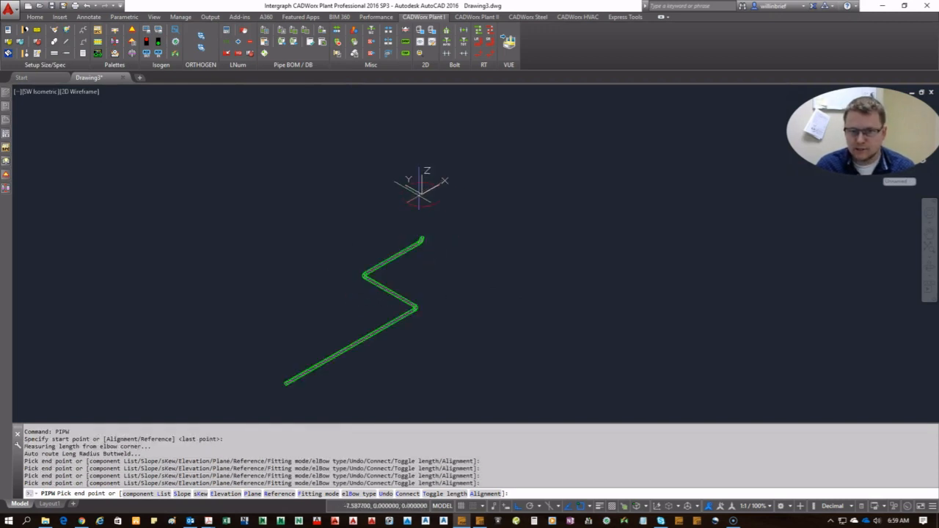
key("Return")
- Stretch the middle pipe run by its plus-shaped grip in the negative X direction, carrying its elbows along
scroll(340, 327, "up", 2)
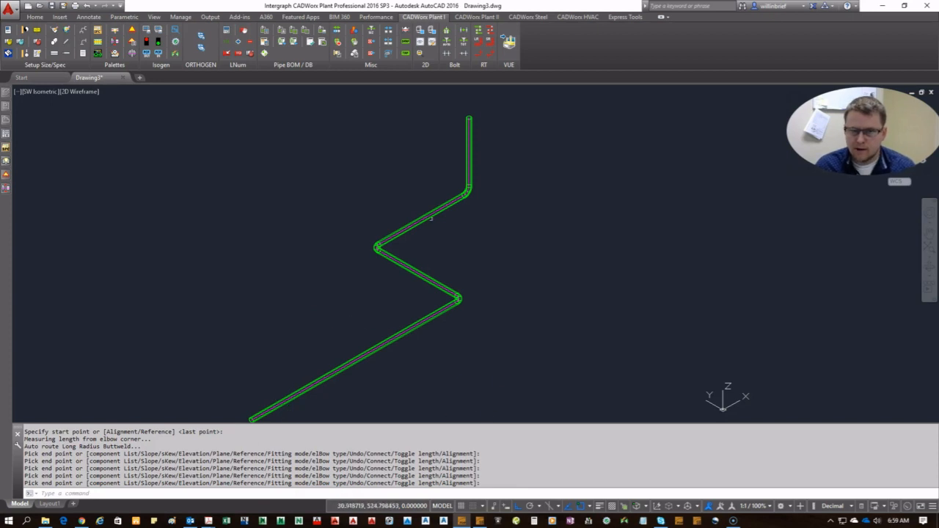
scroll(486, 344, "down", 2)
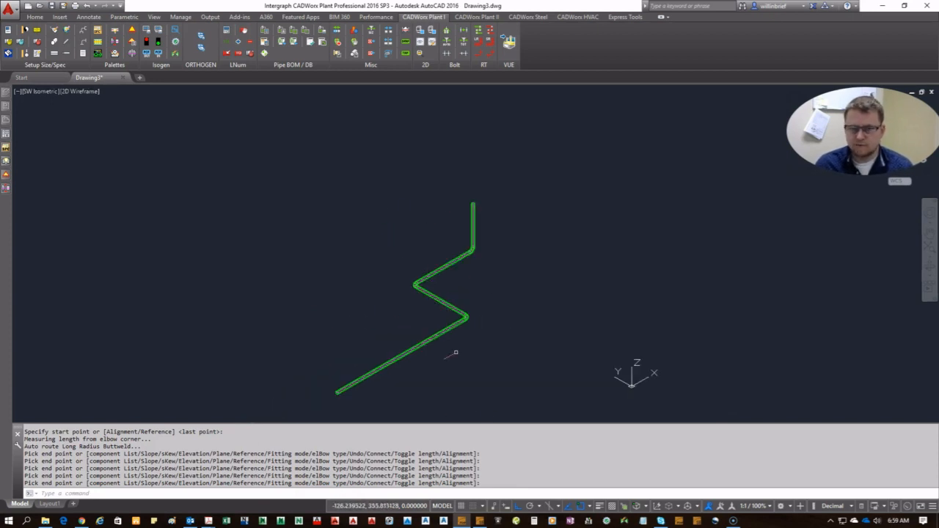
scroll(453, 352, "up", 4)
scroll(446, 308, "down", 2)
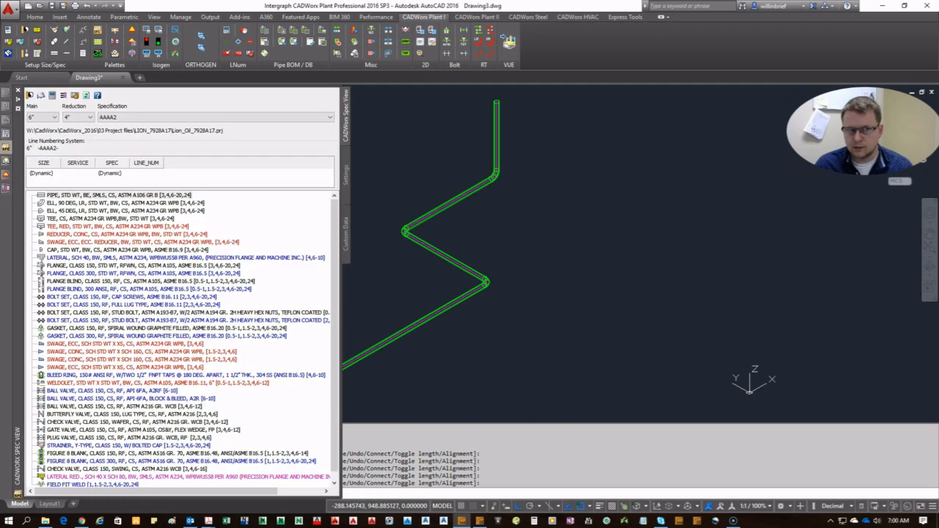
scroll(478, 316, "up", 2)
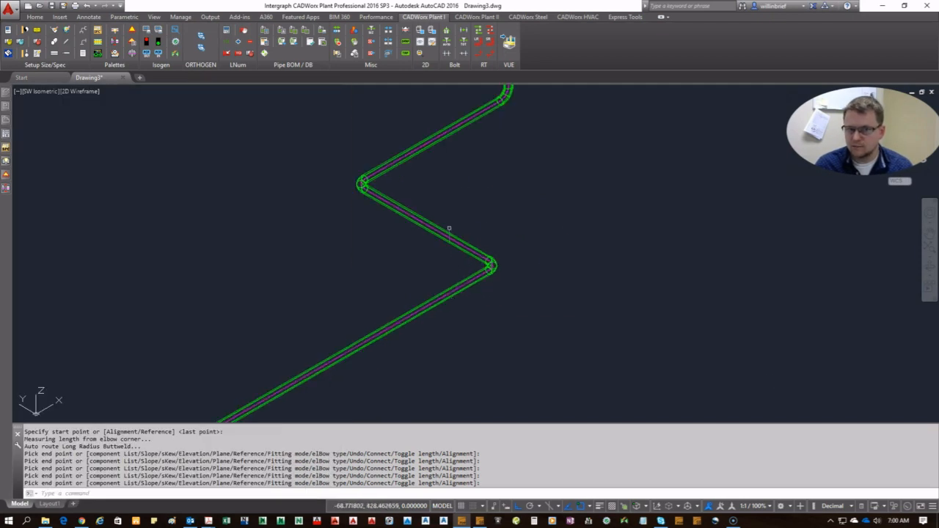
scroll(373, 279, "down", 3)
scroll(361, 279, "up", 1)
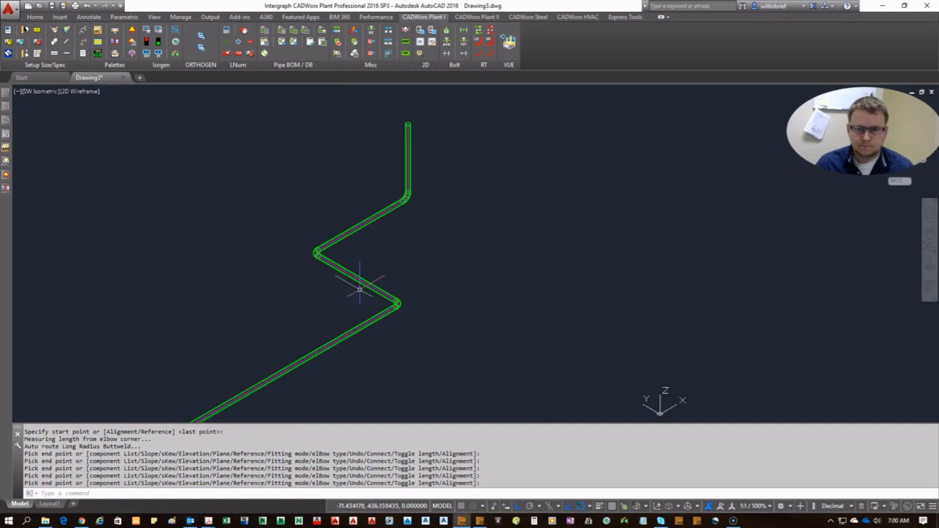
left_click(348, 268)
scroll(354, 273, "up", 4)
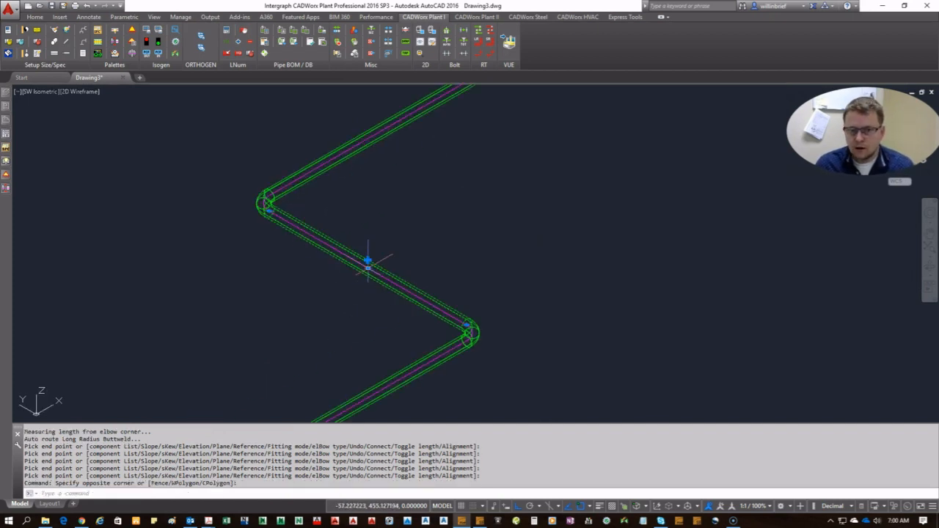
scroll(368, 269, "up", 5)
scroll(557, 192, "down", 5)
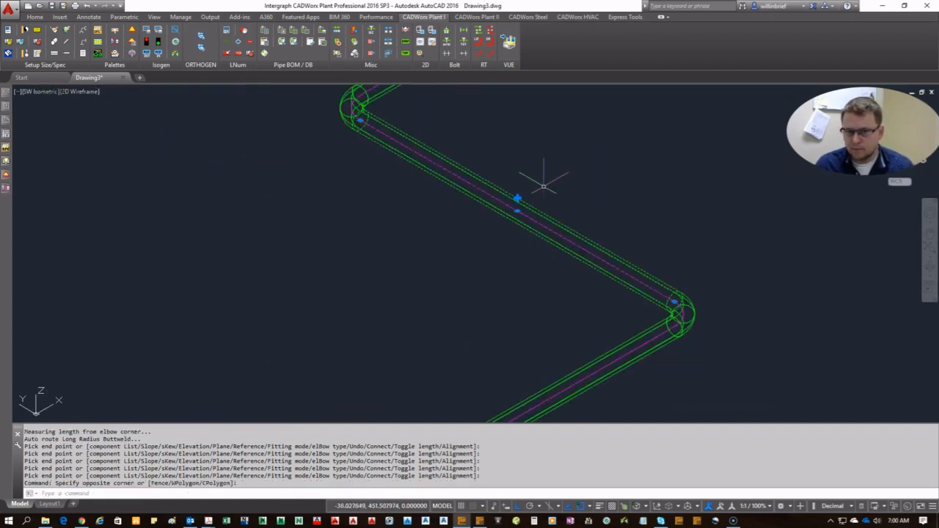
left_click(518, 200)
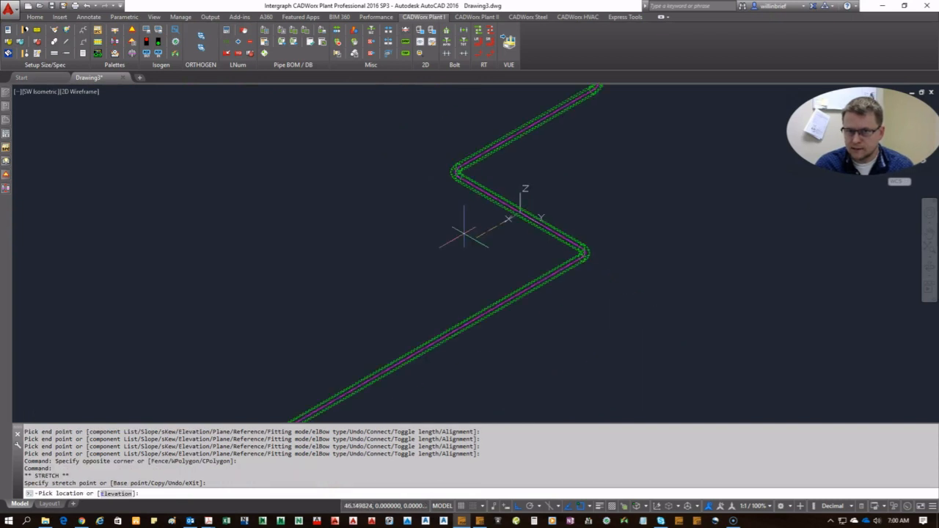
left_click(419, 257)
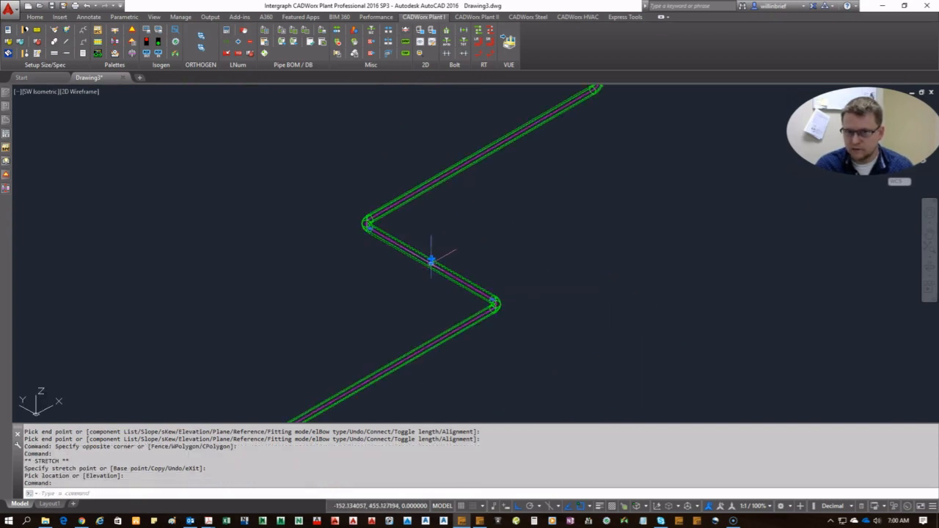
- Stretch the middle pipe run 10 units back in the positive X direction
left_click(430, 258)
type("10")
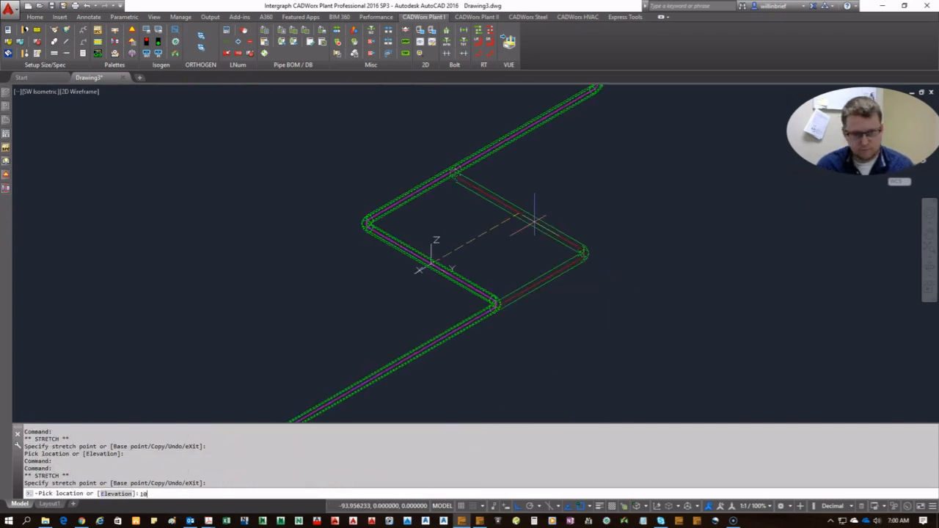
key("Return")
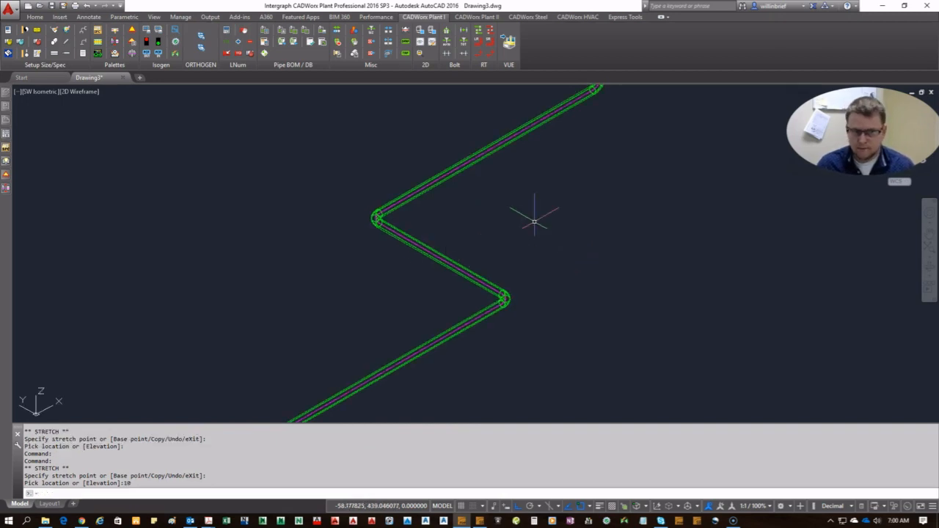
scroll(490, 239, "down", 4)
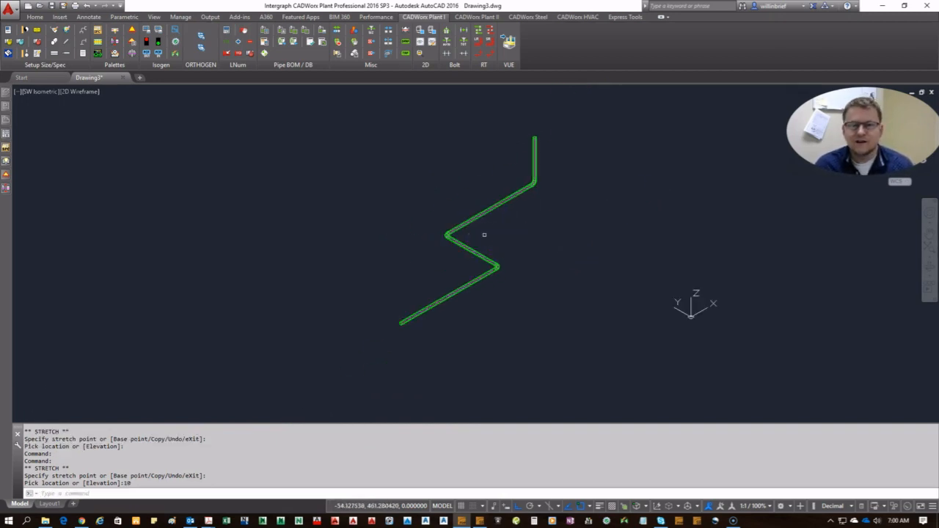
scroll(468, 235, "up", 2)
scroll(598, 256, "down", 2)
middle_click_drag(646, 202, 562, 229)
scroll(490, 243, "up", 2)
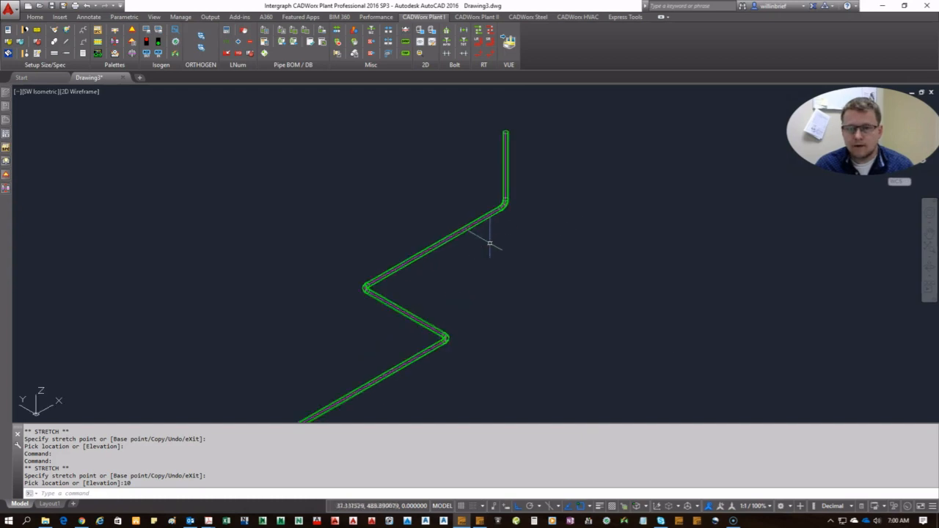
scroll(449, 237, "down", 2)
left_click(6, 147)
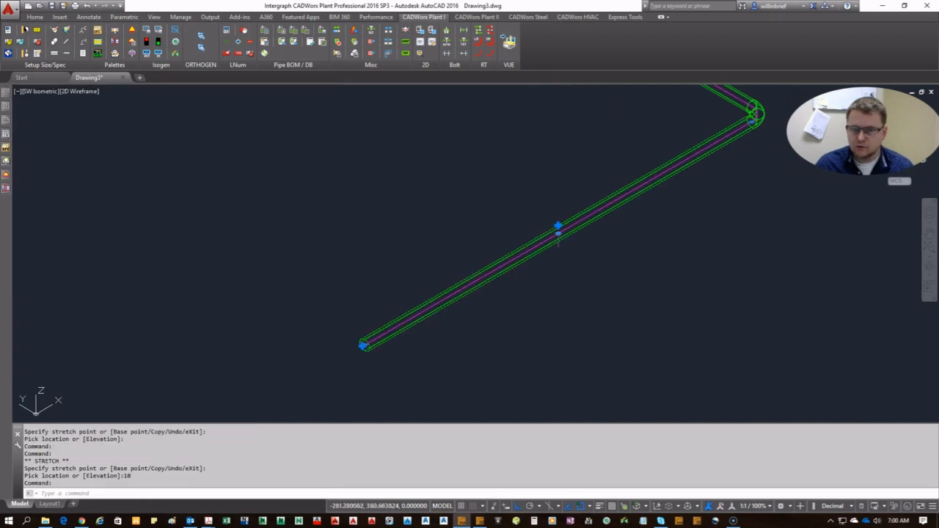
scroll(348, 342, "up", 6)
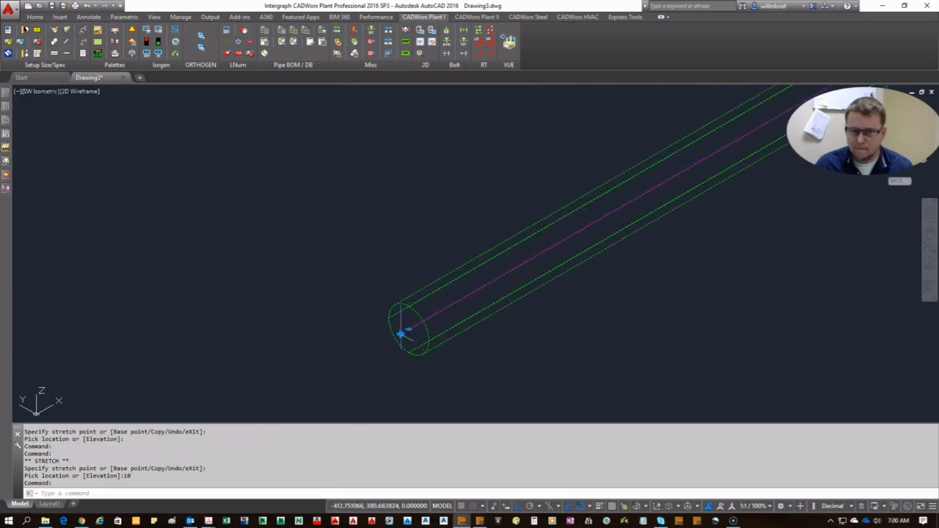
left_click(399, 336)
scroll(312, 354, "down", 5)
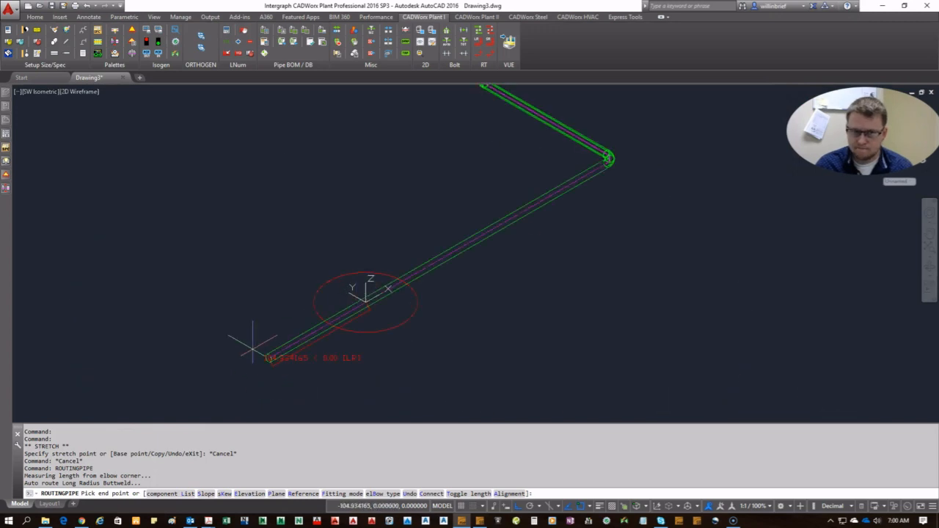
key("Escape")
- Start a tee branch near the middle of the first 6" pipe run, with the branch pointing vertically up
left_click(549, 242)
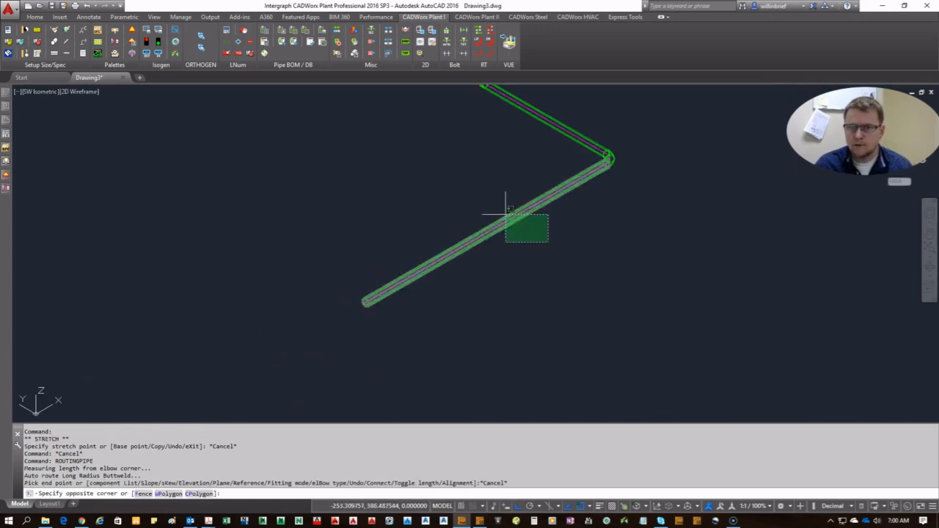
left_click(503, 203)
left_click(485, 228)
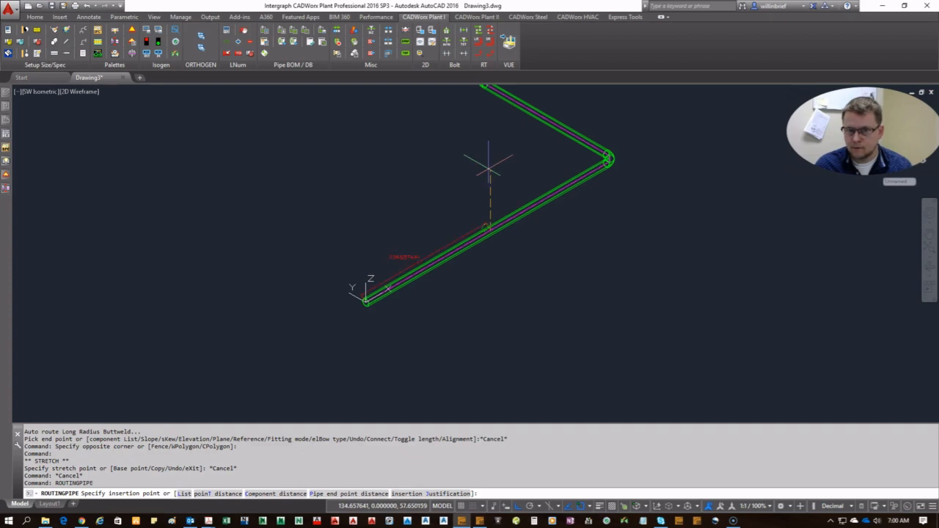
left_click(489, 221)
left_click(492, 211)
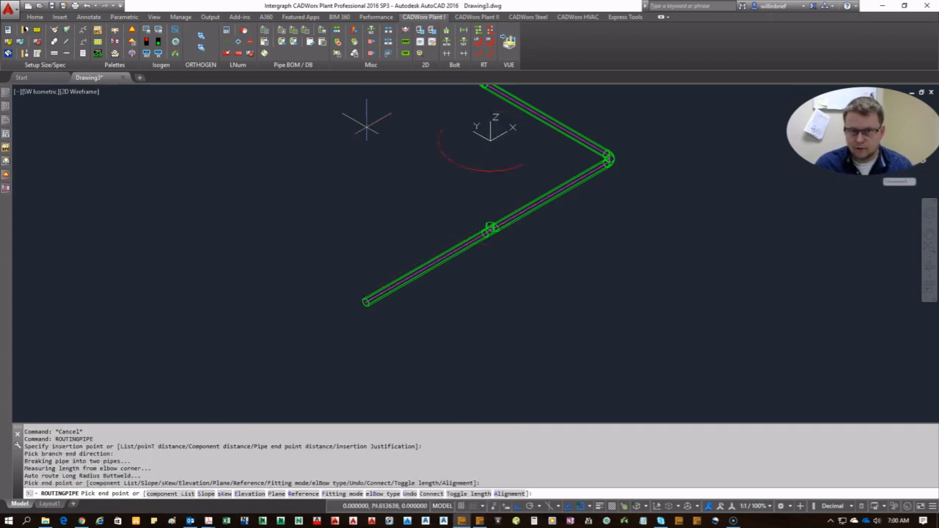
- Route the branch pipe upward, along Y and along X with automatic elbows, and end the routing there
middle_click_drag(368, 117, 394, 261)
left_click(519, 282)
left_click(384, 208)
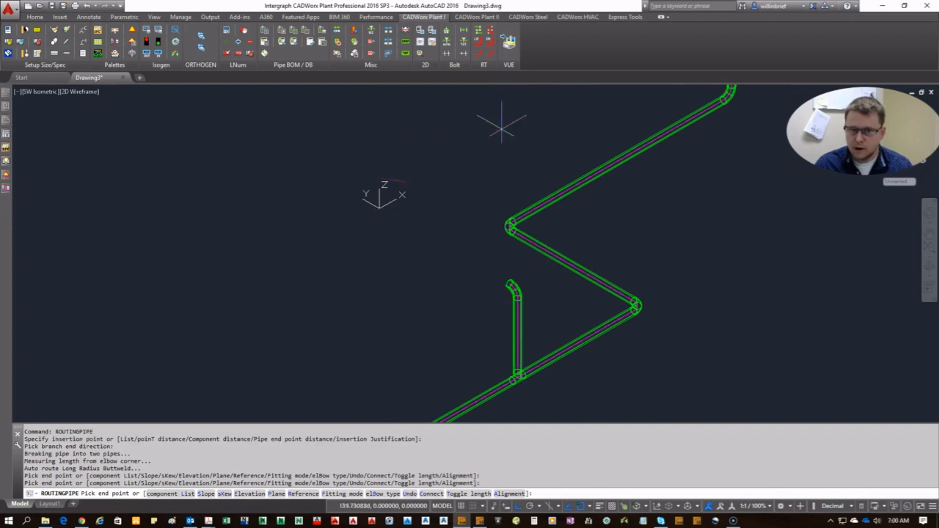
right_click(525, 123)
left_click(555, 138)
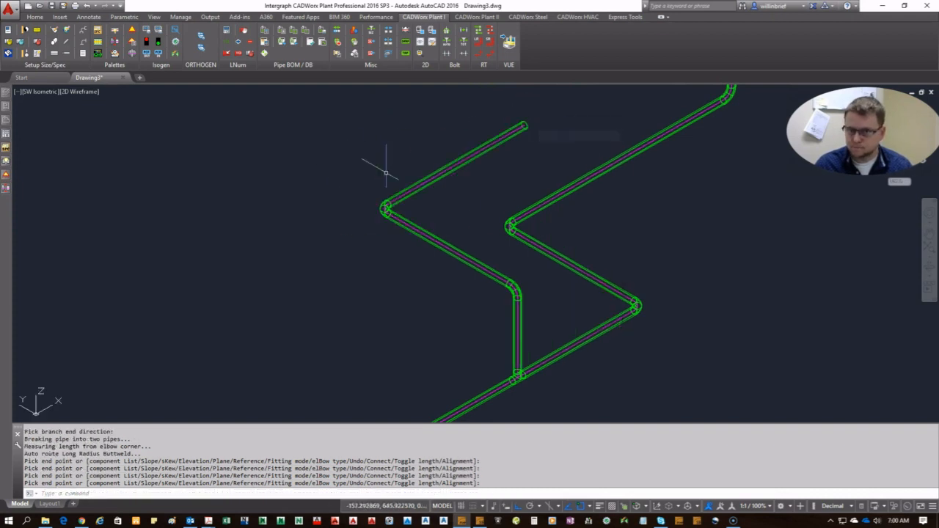
- Insert the 6" ball valve, Class 150, CS, RF, ASTM A216 GR. WCB, at the main line's open end with its topworks pointing down
scroll(460, 253, "down", 3)
scroll(492, 269, "up", 4)
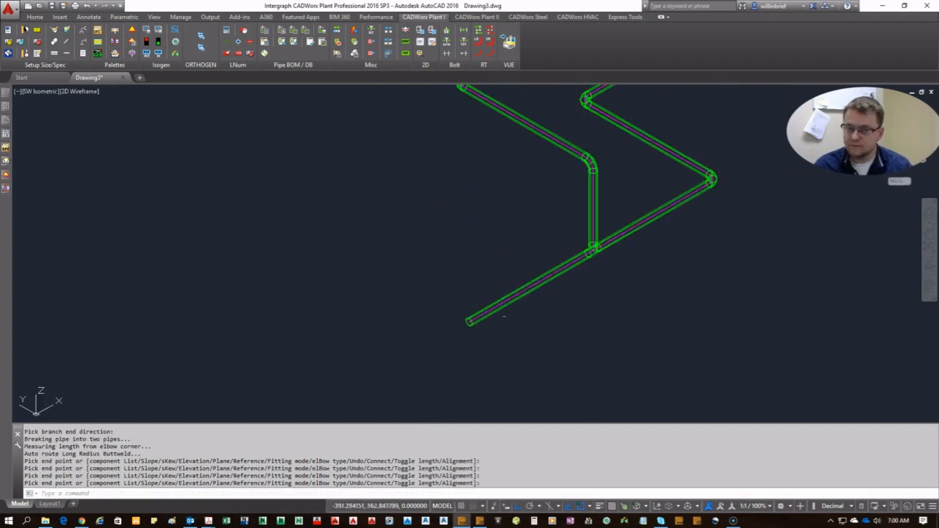
left_click(465, 325)
scroll(457, 338, "up", 5)
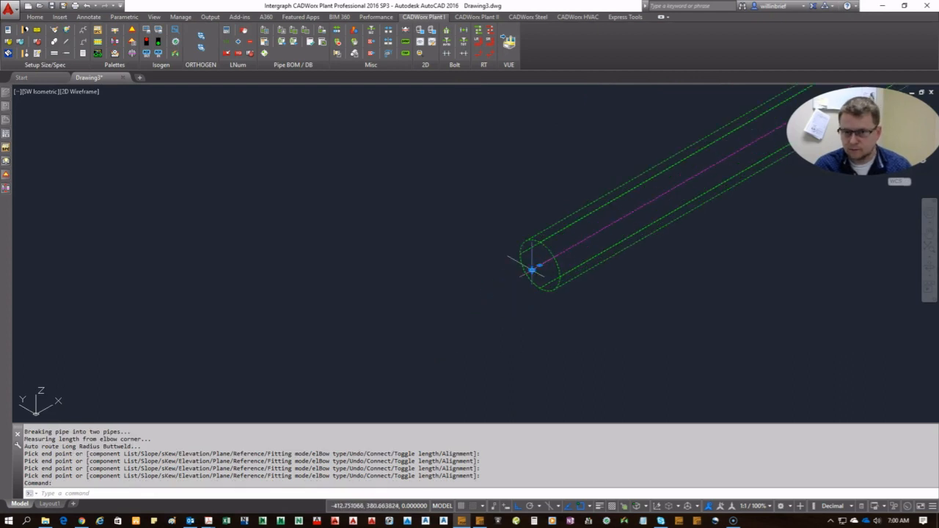
left_click(533, 268)
scroll(460, 261, "down", 4)
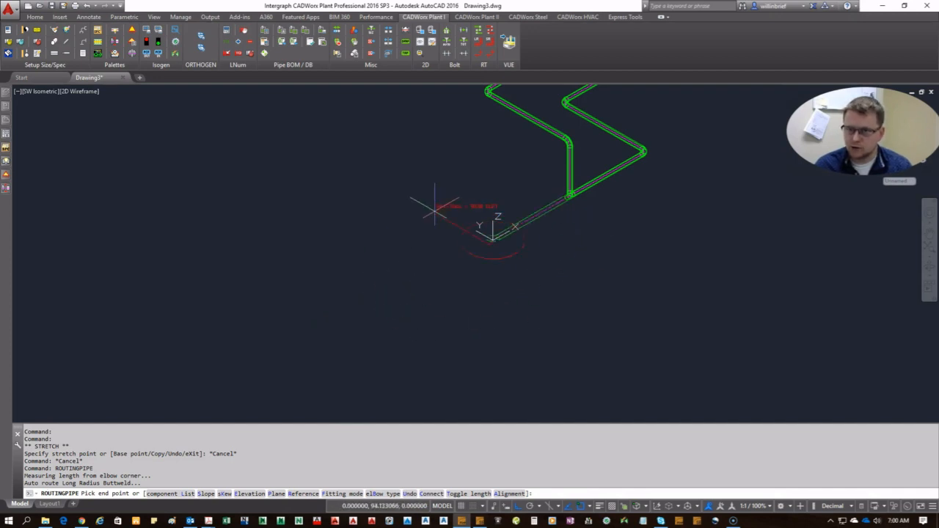
right_click(470, 206)
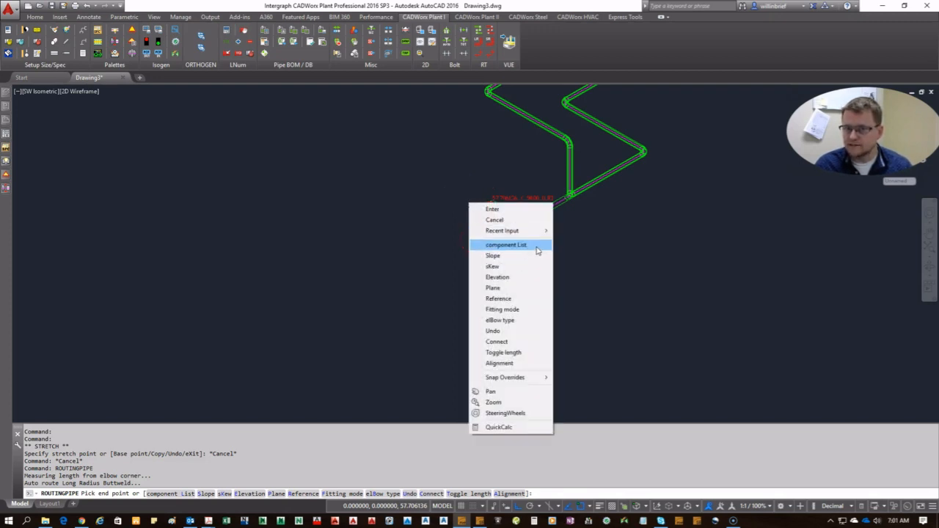
left_click(536, 247)
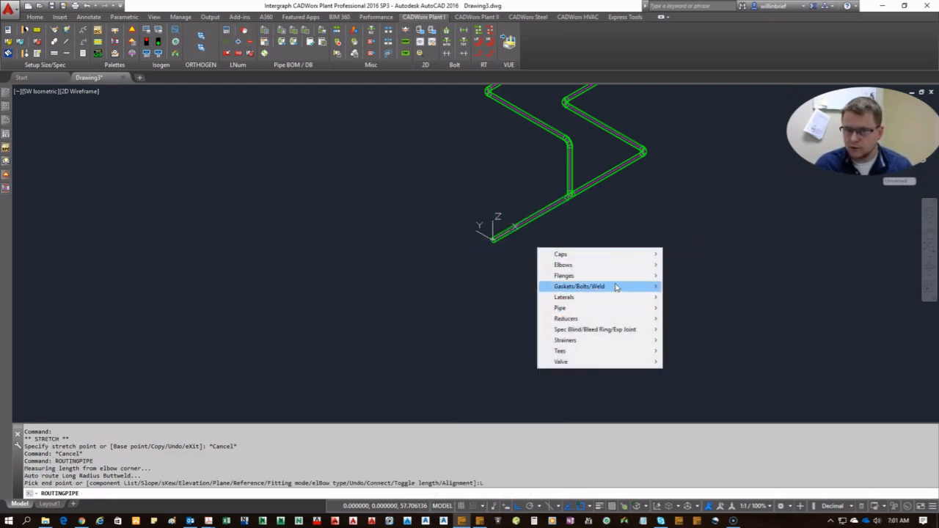
mouse_move(606, 364)
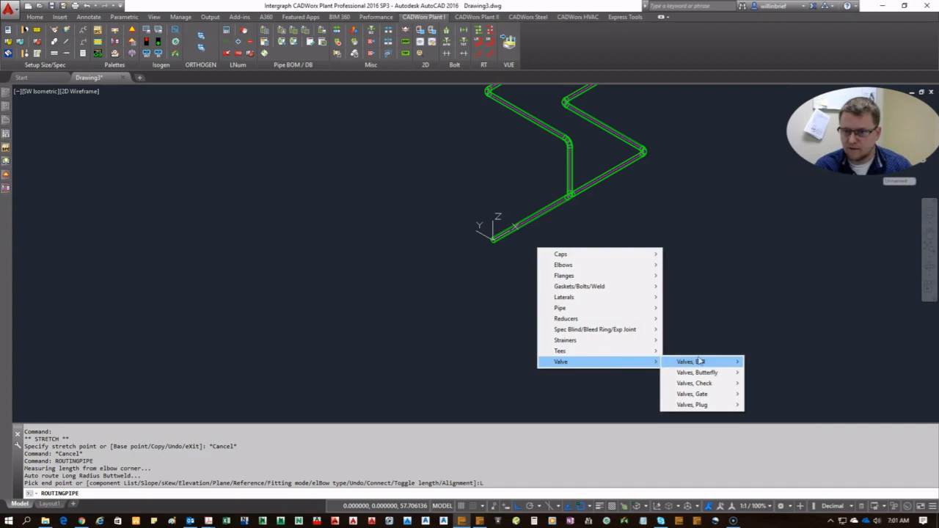
mouse_move(709, 361)
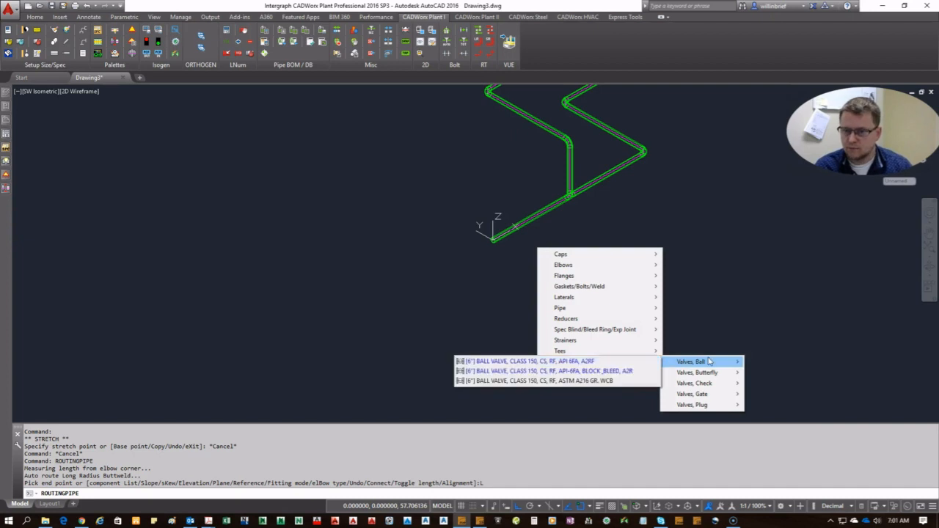
left_click(579, 380)
left_click(441, 305)
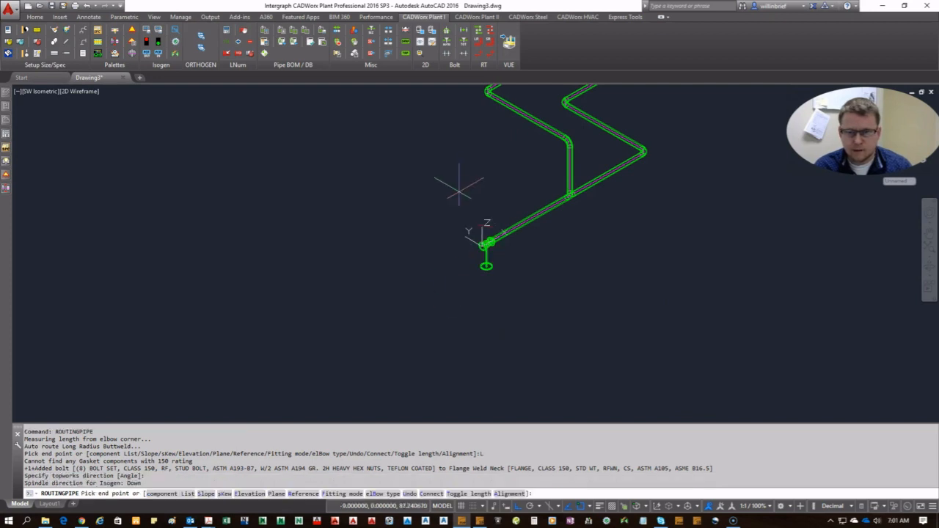
- Continue the pipe beyond the ball valve in the negative X direction and end the routing
scroll(471, 249, "up", 9)
scroll(488, 161, "down", 5)
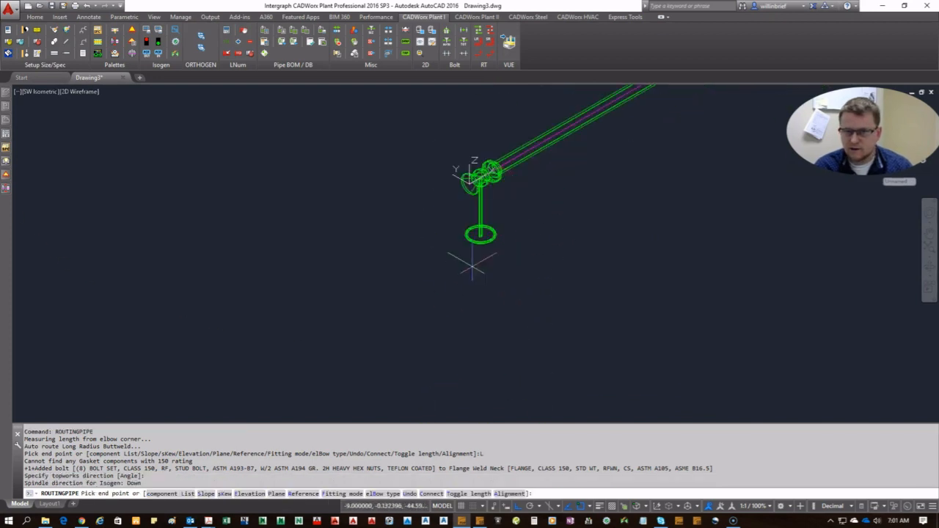
scroll(469, 164, "up", 5)
scroll(487, 141, "down", 4)
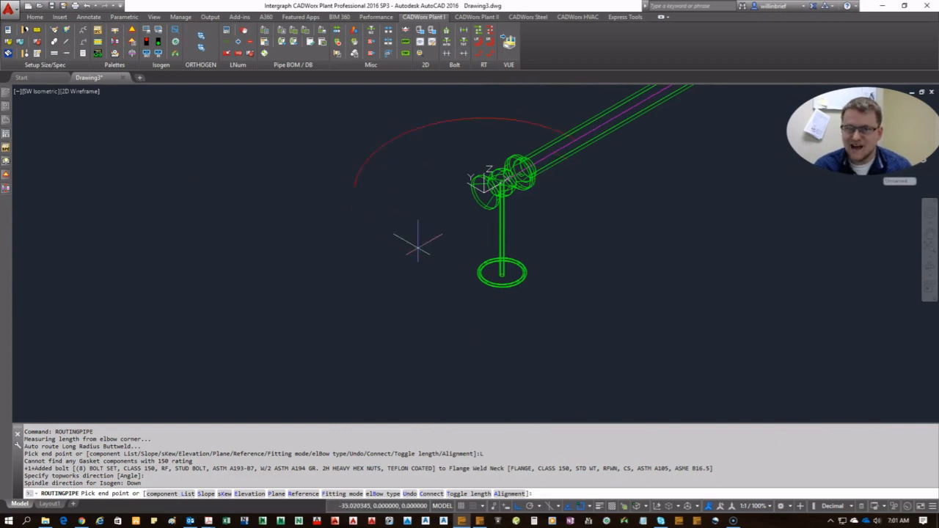
scroll(477, 219, "down", 4)
left_click(317, 264)
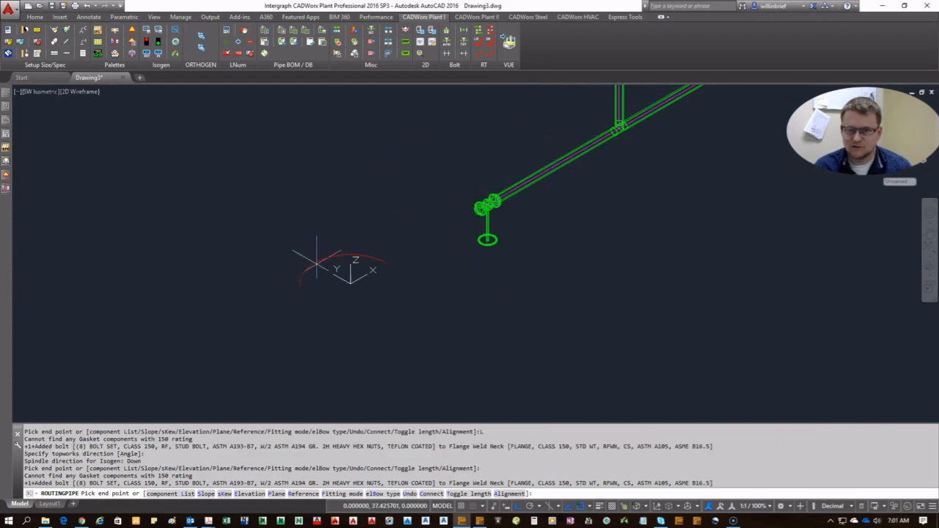
right_click(349, 196)
left_click(370, 205)
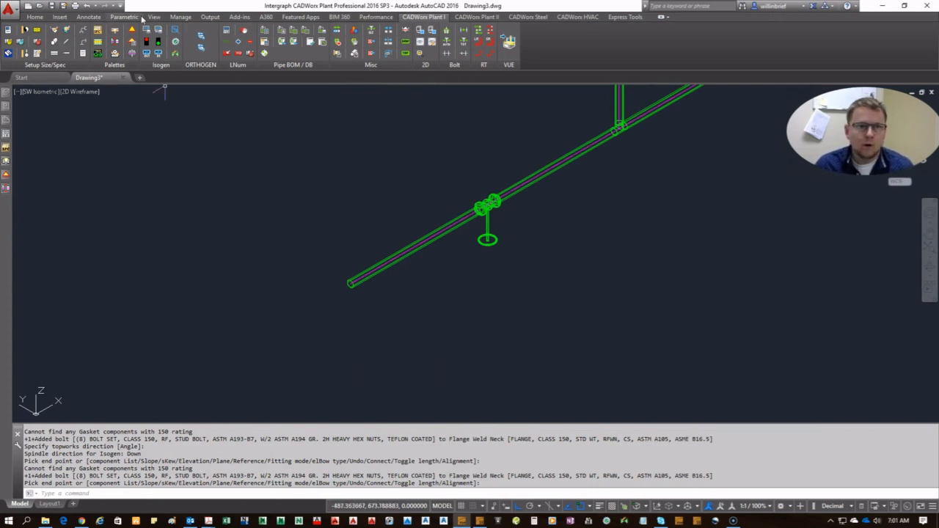
- Change the ball valve's topworks orientation so that the handwheel points up
left_click(354, 43)
left_click(487, 219)
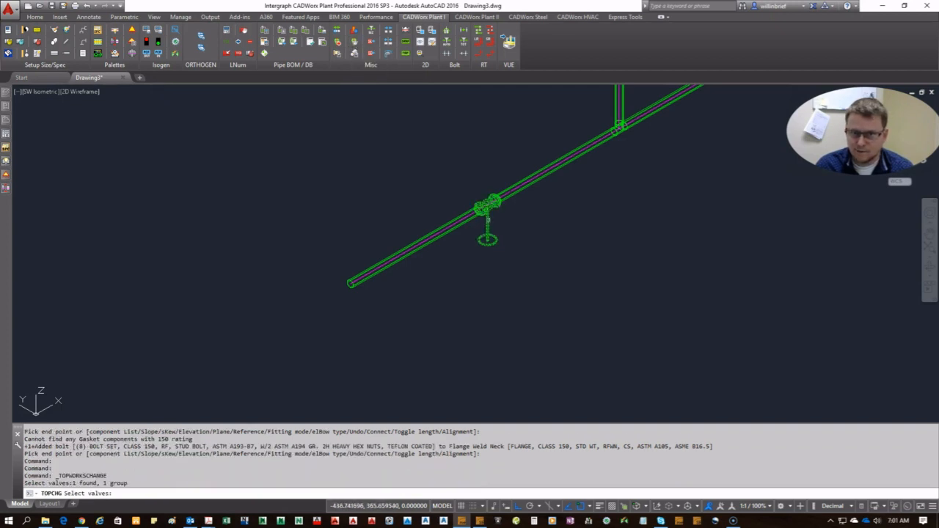
scroll(490, 210, "up", 5)
key("Return")
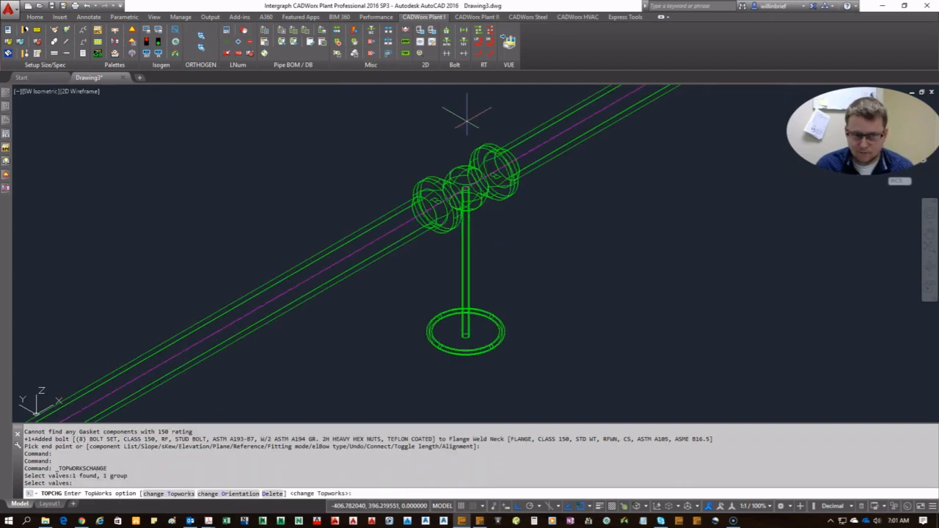
left_click(235, 495)
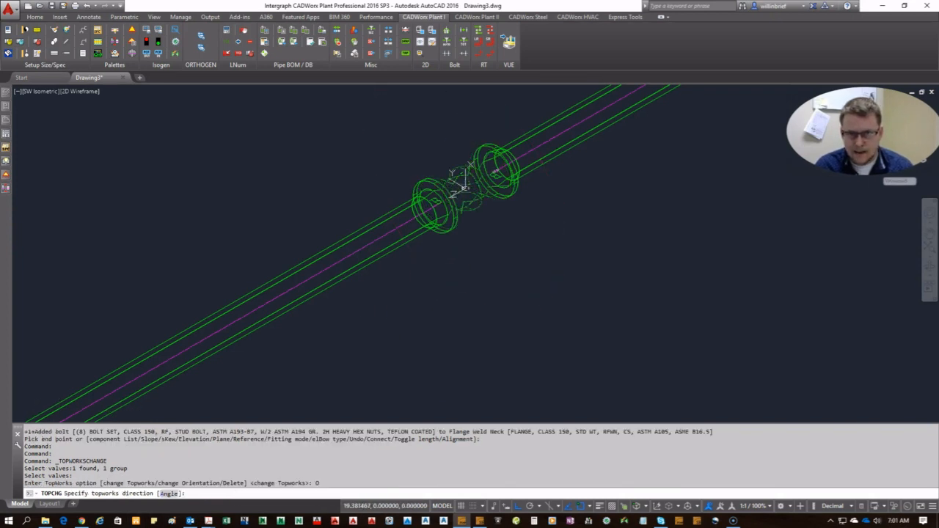
left_click(465, 108)
scroll(449, 297, "down", 2)
scroll(399, 286, "down", 2)
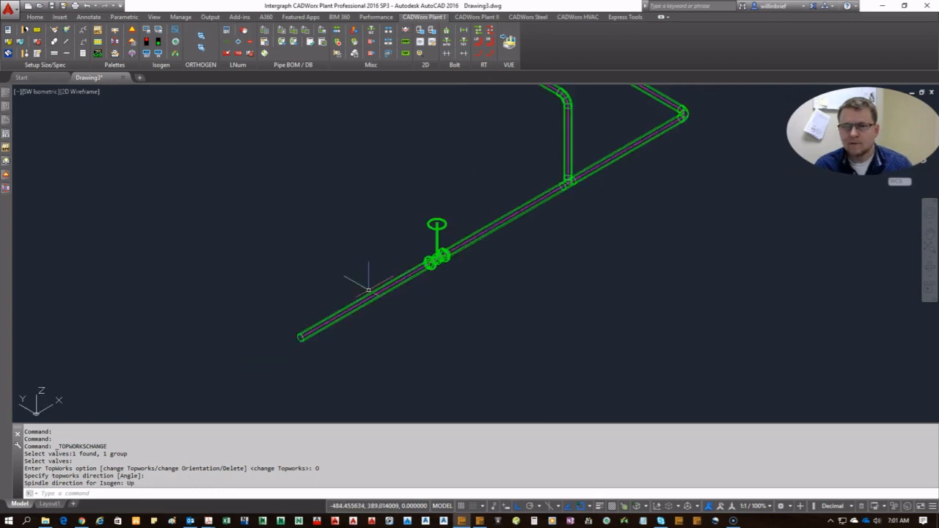
- Examine the ball valve's end connections up close, including the flange and the bolt symbol on its outer side
scroll(427, 256, "up", 5)
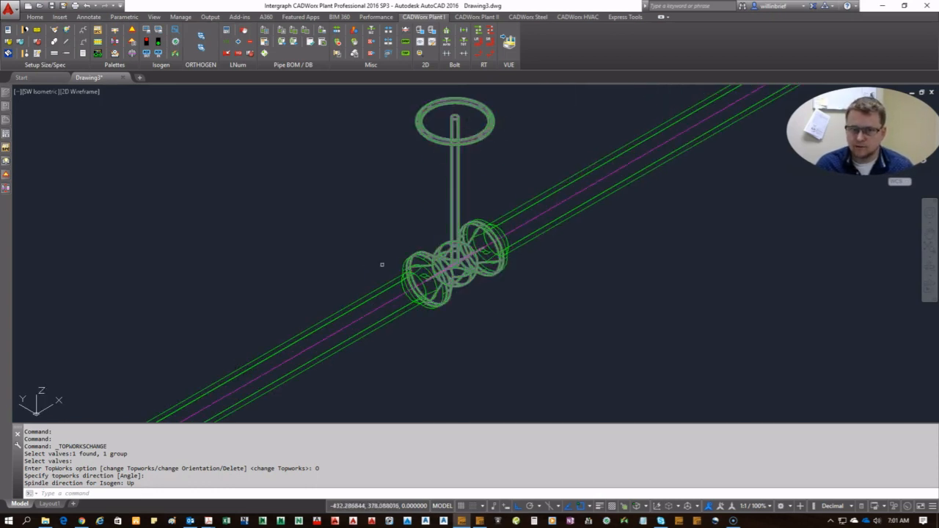
scroll(484, 298, "down", 2)
scroll(548, 302, "up", 5)
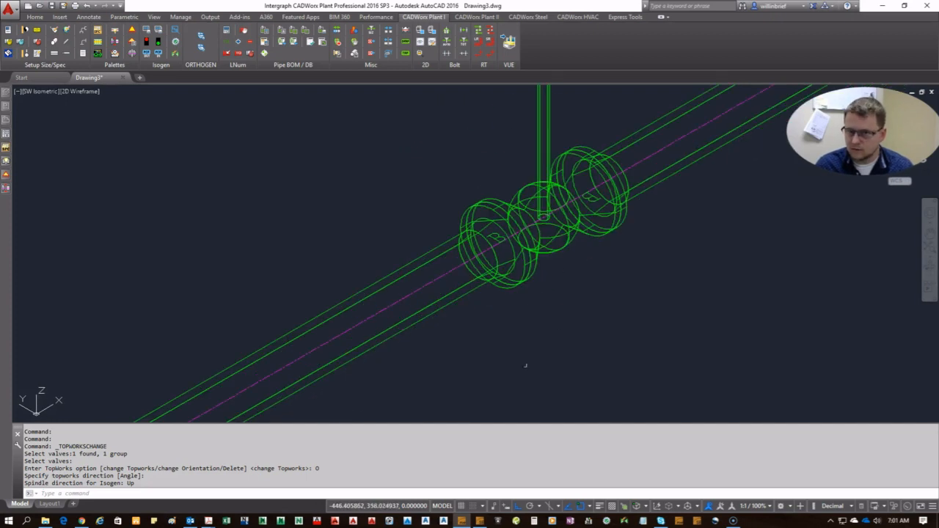
scroll(440, 272, "down", 2)
scroll(514, 268, "up", 6)
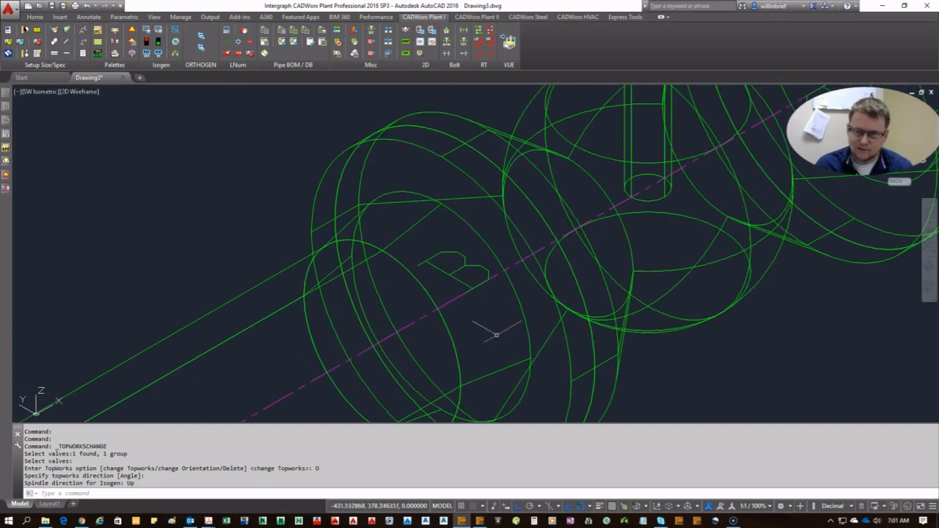
left_click(462, 273)
left_click(438, 269)
left_click(452, 366)
scroll(444, 376, "down", 5)
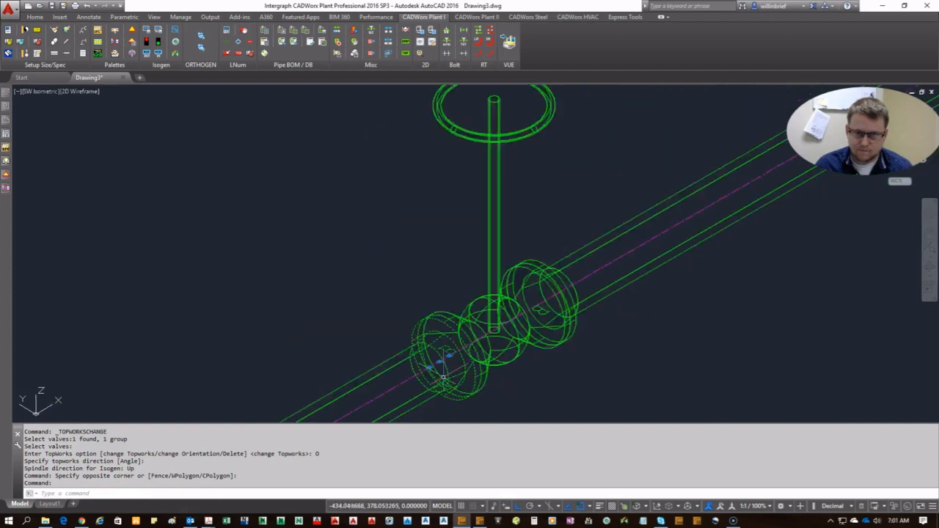
scroll(506, 359, "down", 2)
key("Escape")
scroll(514, 212, "down", 3)
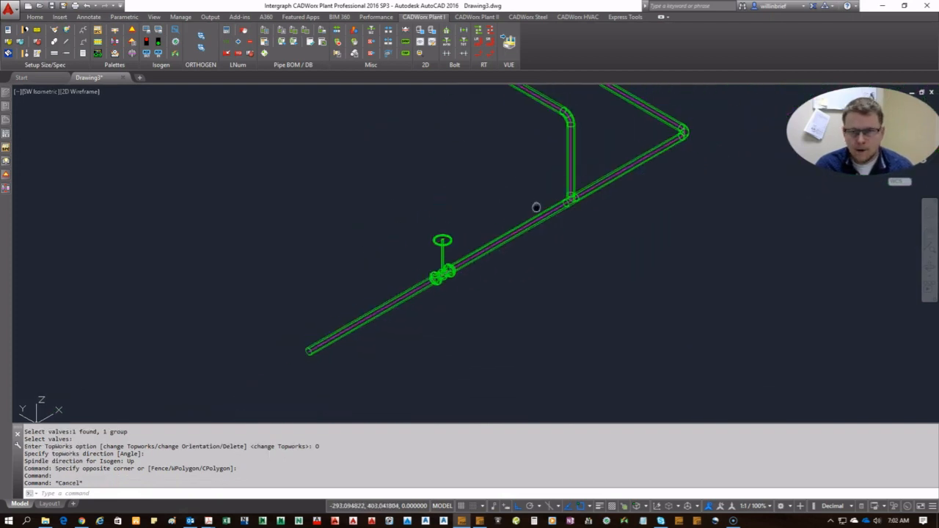
- Insert the 6" block-and-bleed ball valve, Class 150, CS, RF, API-6FA, at the branch line's open end with topworks up, and set its gear direction
middle_click_drag(536, 208, 490, 360)
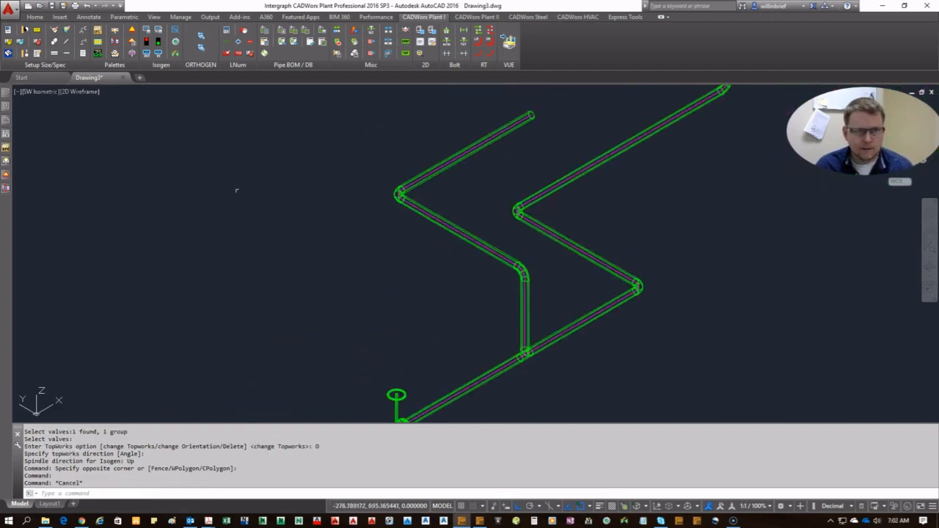
scroll(146, 203, "down", 2)
middle_click_drag(478, 142, 440, 282)
scroll(514, 196, "down", 3)
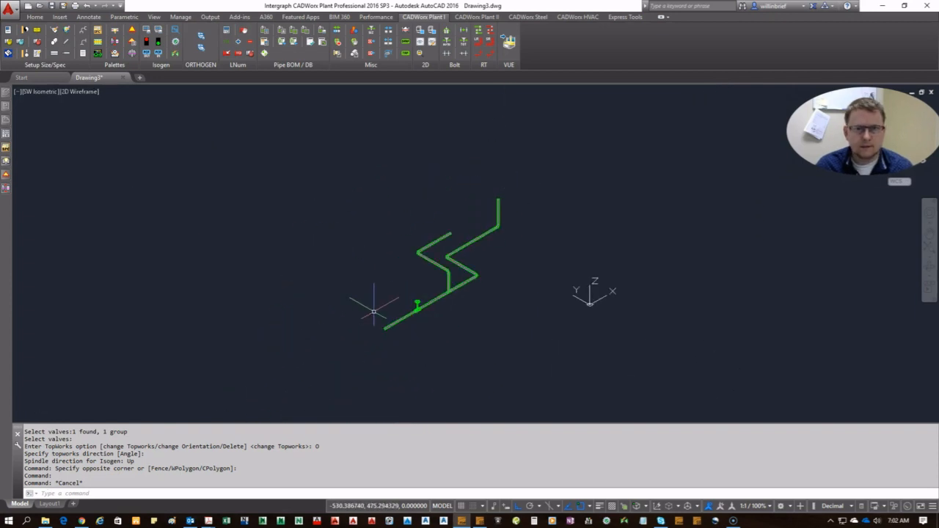
scroll(416, 317, "up", 3)
middle_click_drag(612, 250, 535, 293)
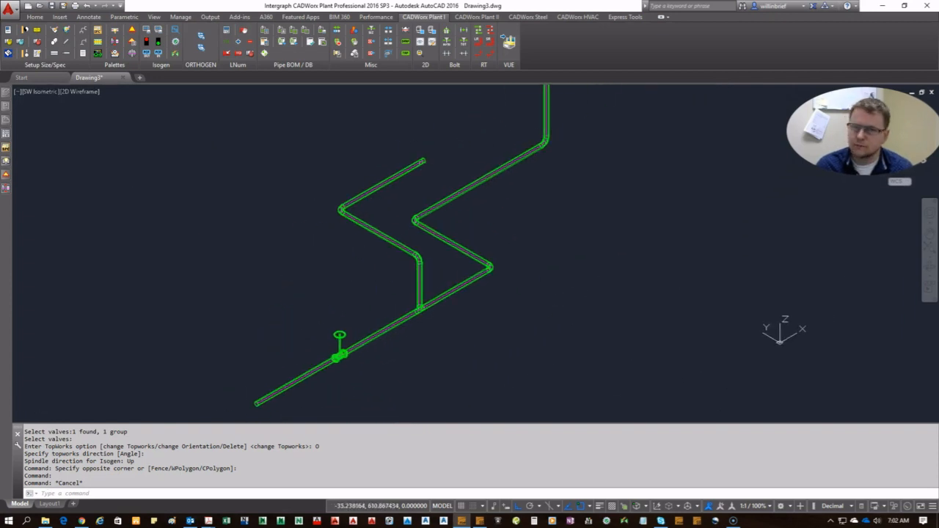
left_click(380, 182)
left_click(427, 160)
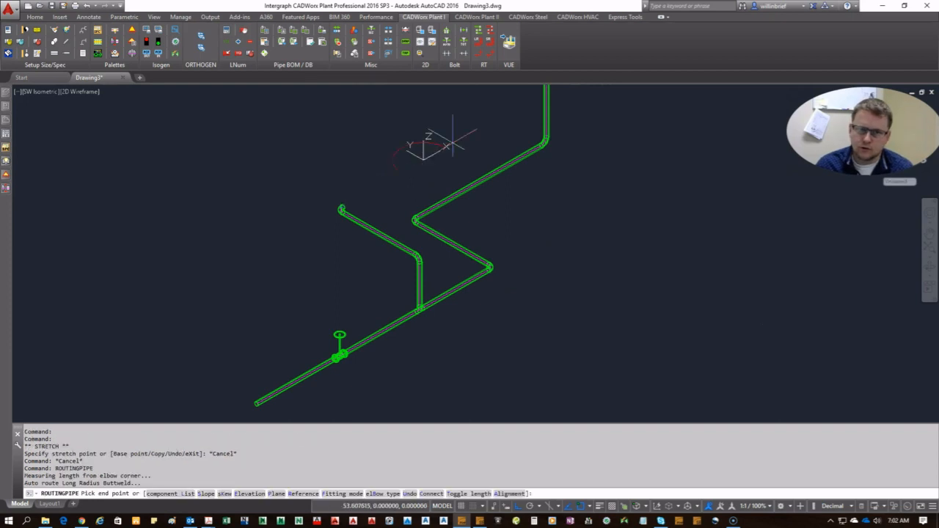
right_click(453, 144)
left_click(513, 189)
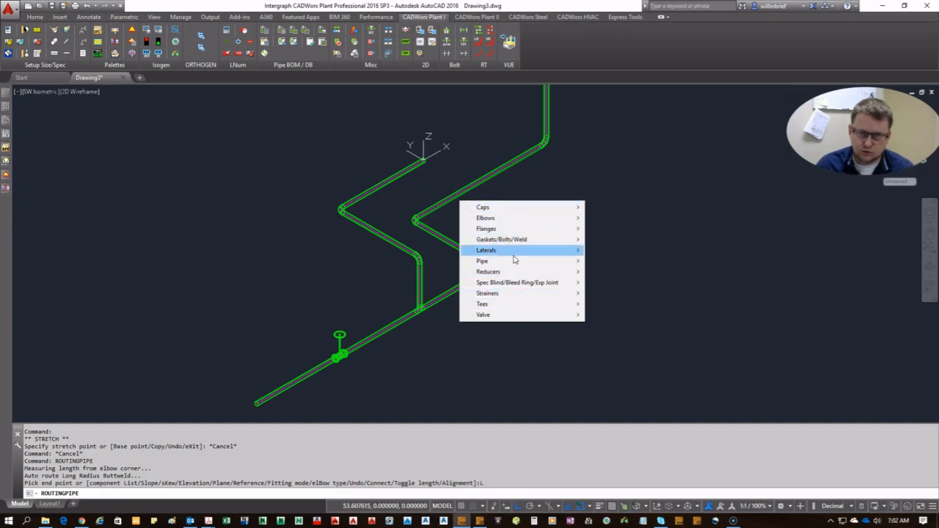
mouse_move(515, 254)
mouse_move(567, 317)
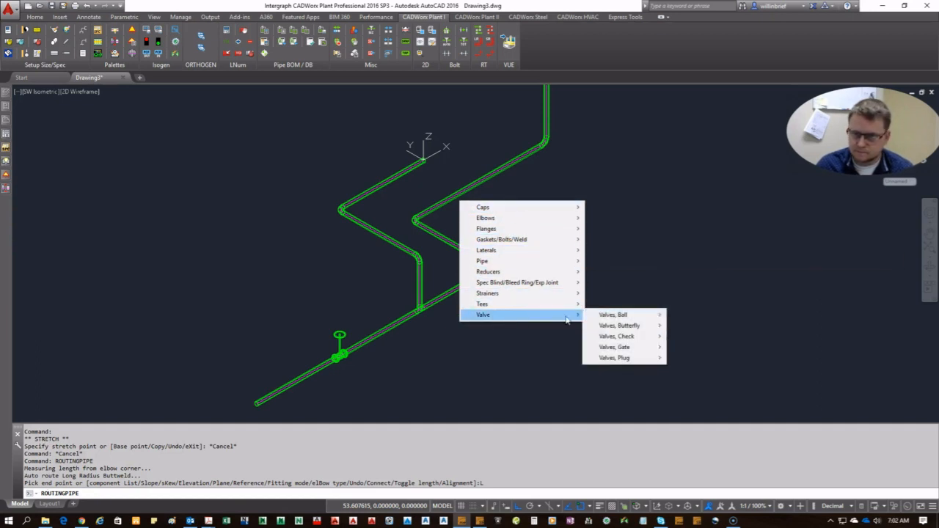
mouse_move(630, 319)
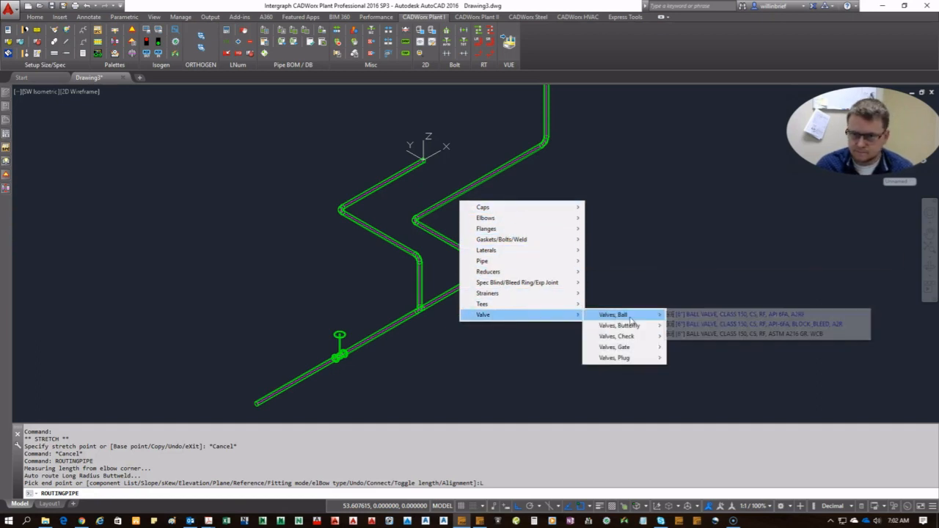
left_click(734, 324)
left_click(432, 104)
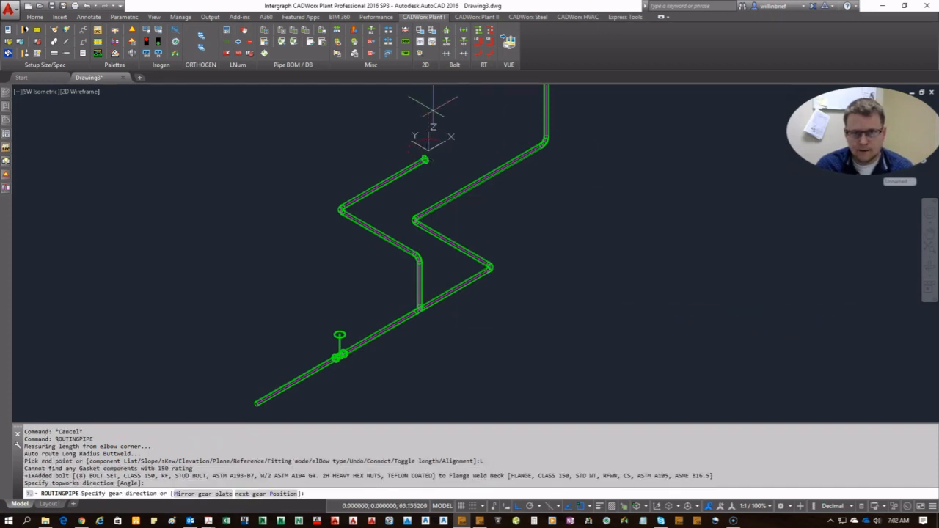
left_click(433, 109)
- Continue the pipe beyond the gear-operated valve in the positive X direction and end the routing
scroll(439, 128, "up", 6)
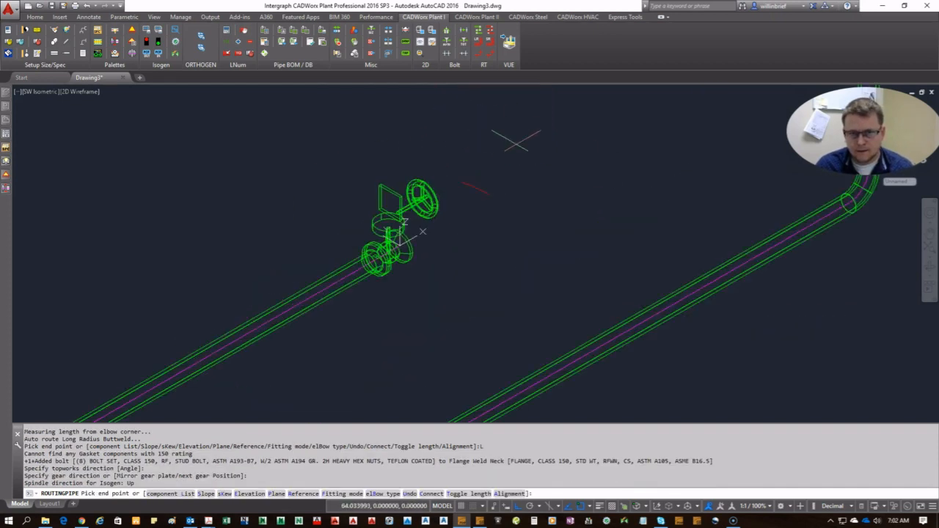
left_click(587, 134)
right_click(586, 135)
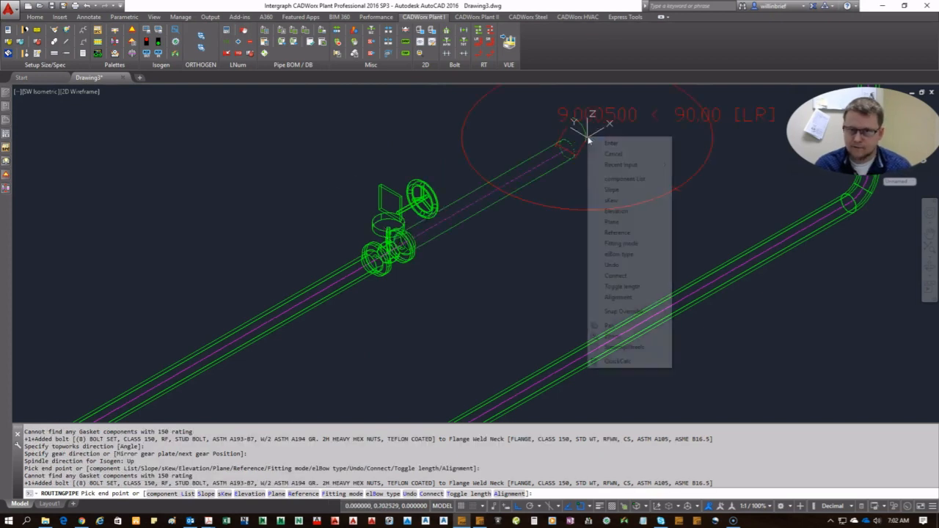
left_click(616, 143)
scroll(441, 198, "down", 6)
scroll(460, 200, "up", 2)
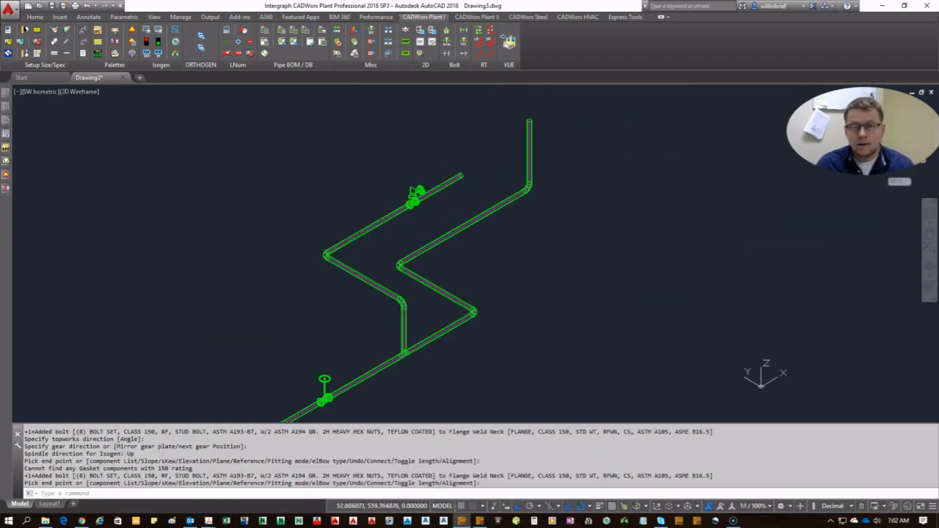
- Branch a tee off the midpoint of the pipe below the riser elbow, route it in the negative Y direction, and end the routing
left_click(463, 224)
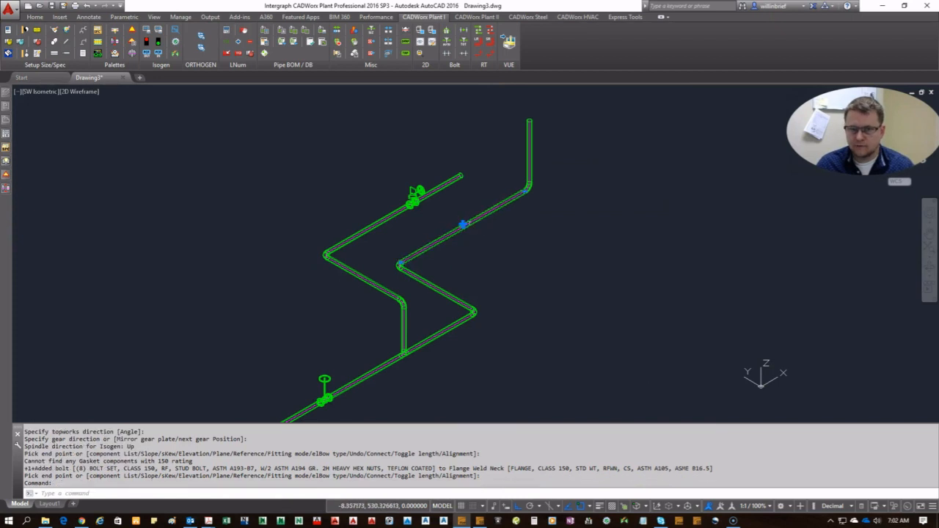
left_click(463, 224)
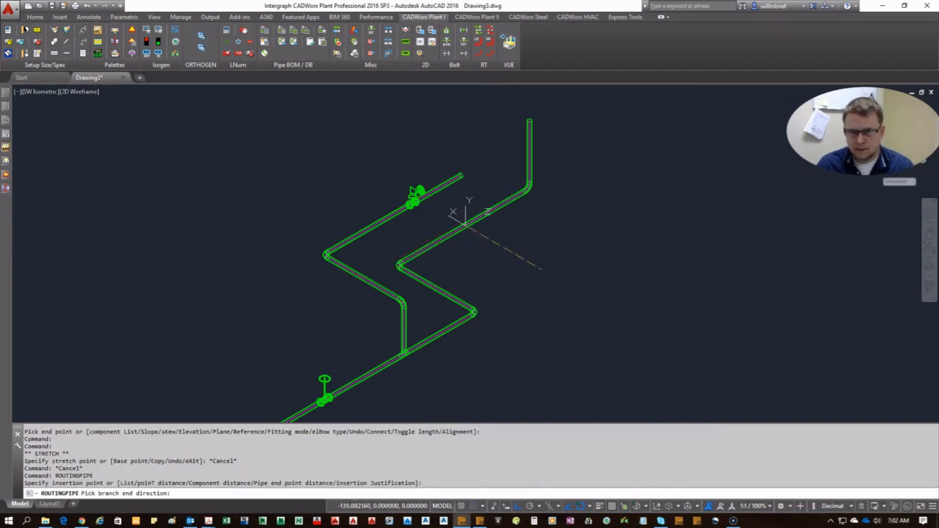
left_click(542, 269)
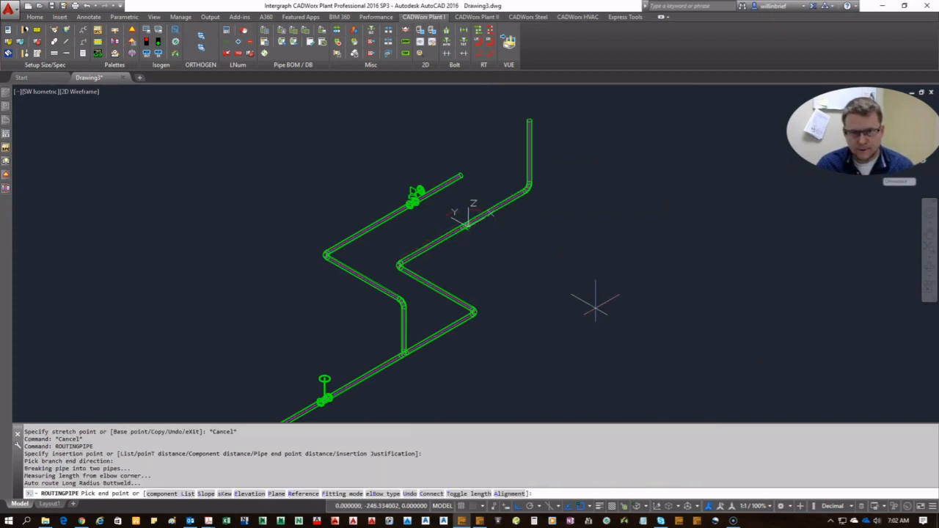
left_click(608, 307)
key("Return")
- Stretch the new branch pipe's open end farther out along its own axis
scroll(566, 272, "down", 3)
scroll(460, 377, "up", 2)
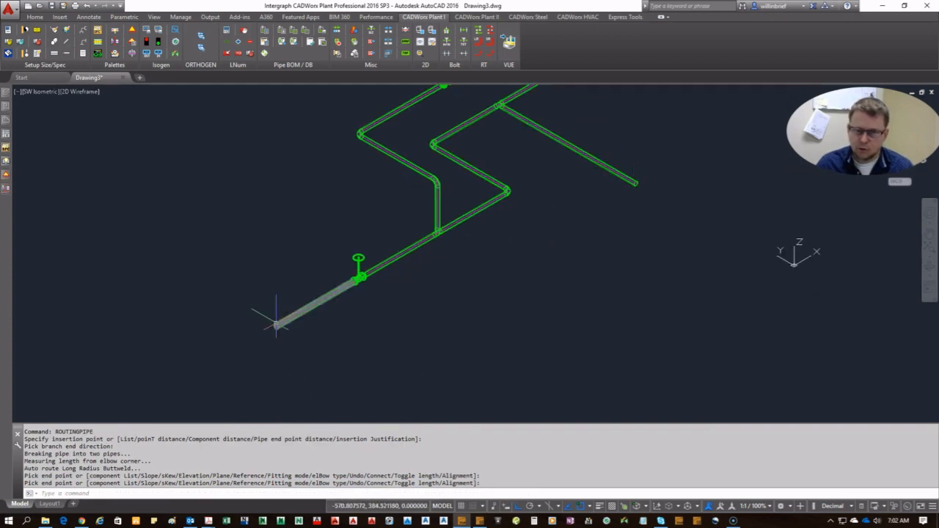
left_click(636, 183)
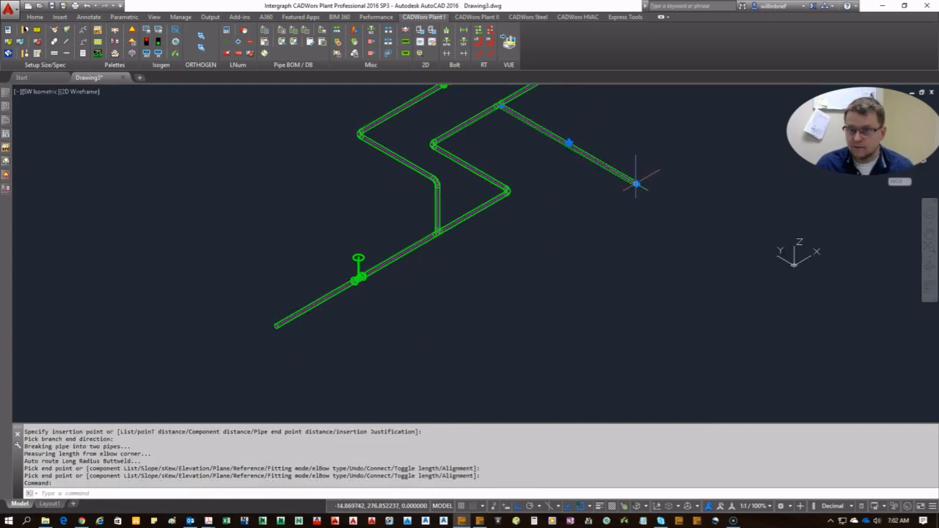
left_click(636, 184)
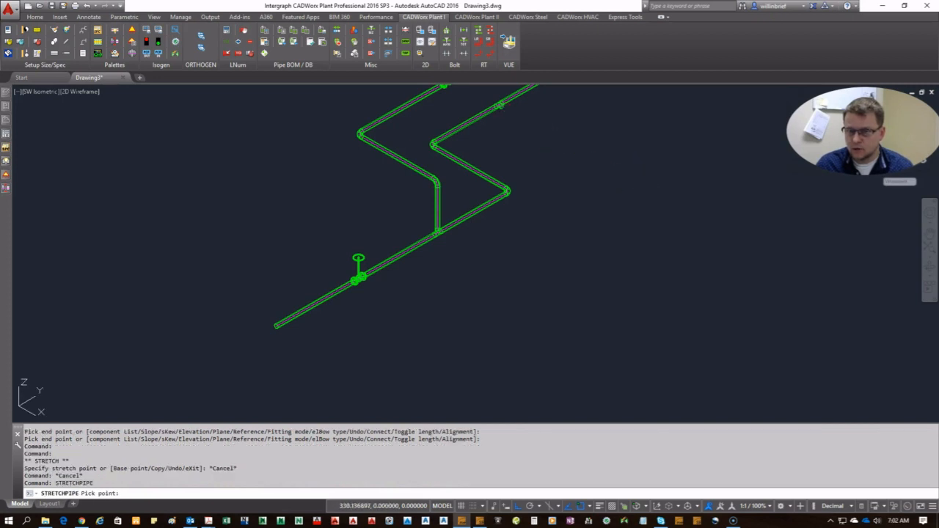
left_click(683, 207)
- Start routing from the stretched branch's open end and connect it to the main line's open end beyond the handwheel ball valve
scroll(671, 217, "up", 5)
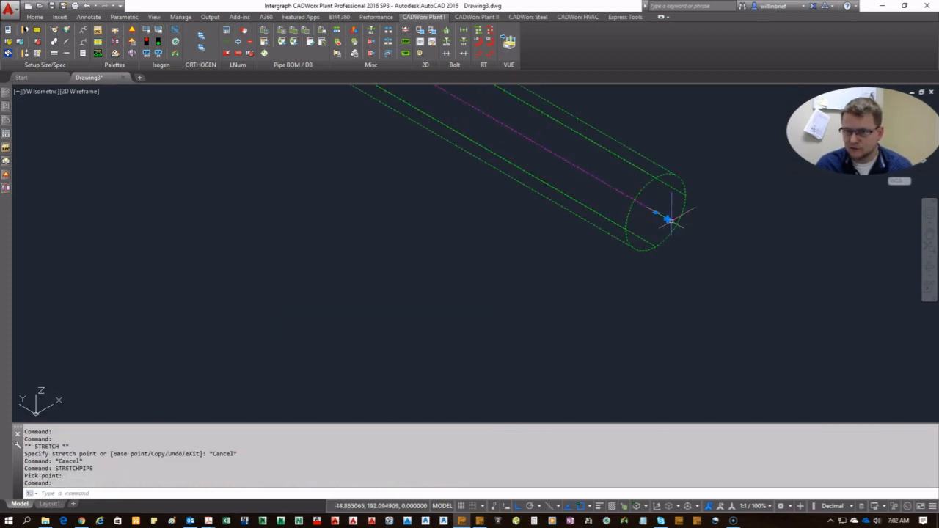
left_click(667, 219)
scroll(660, 217, "down", 5)
right_click(685, 243)
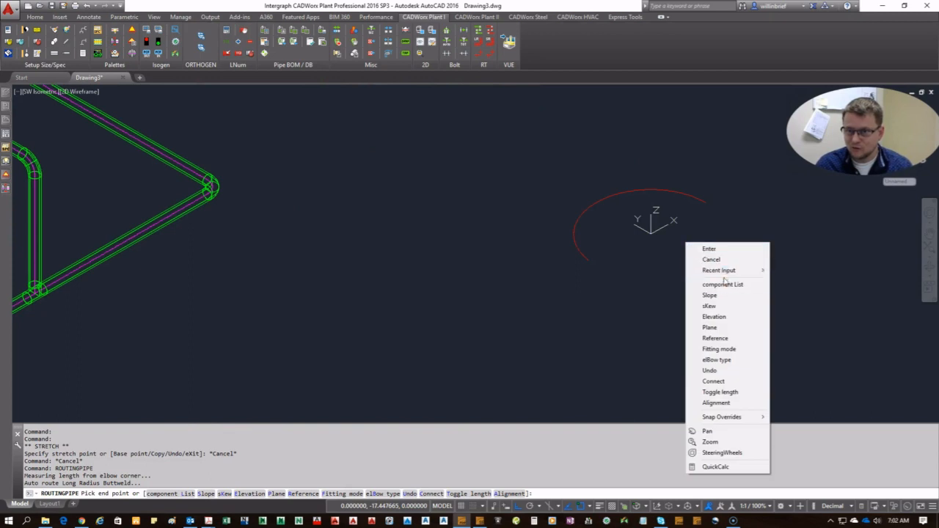
left_click(734, 380)
scroll(604, 225, "down", 6)
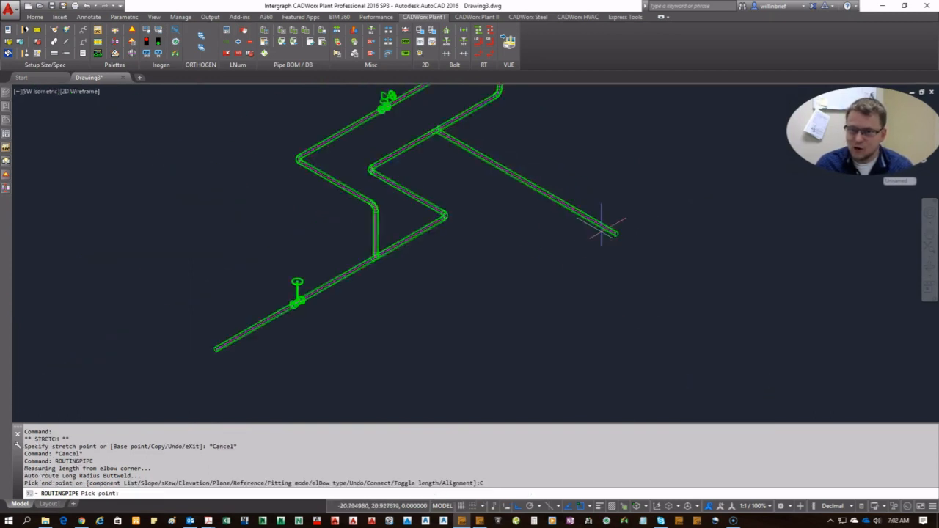
scroll(404, 210, "up", 8)
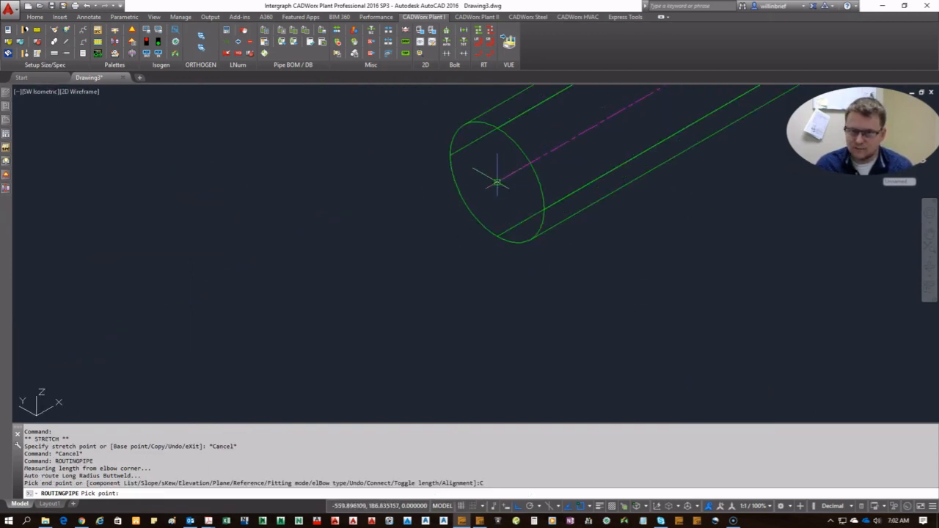
left_click(496, 180)
- Allow shortening of the connecting pipe, preview the routes as lines, choose the red two-leg route, and decline to select again
scroll(375, 193, "down", 6)
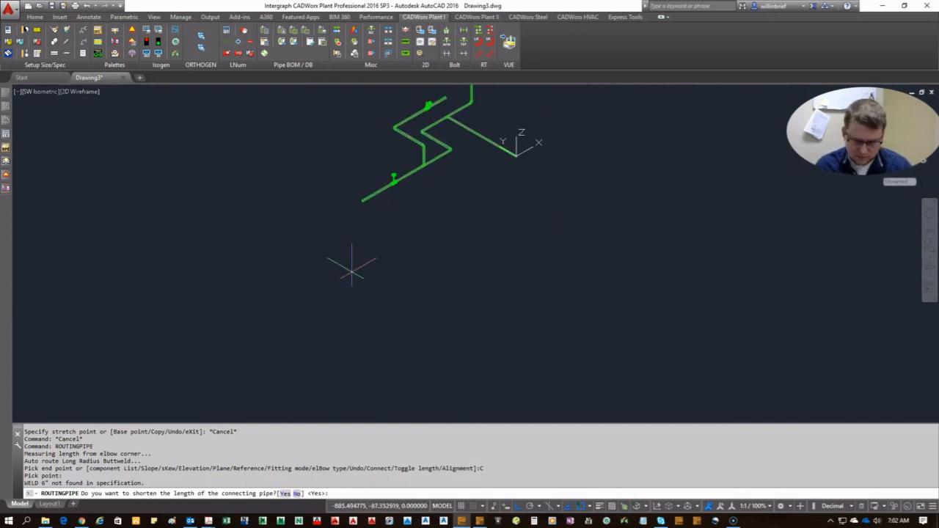
type("y")
key("Return")
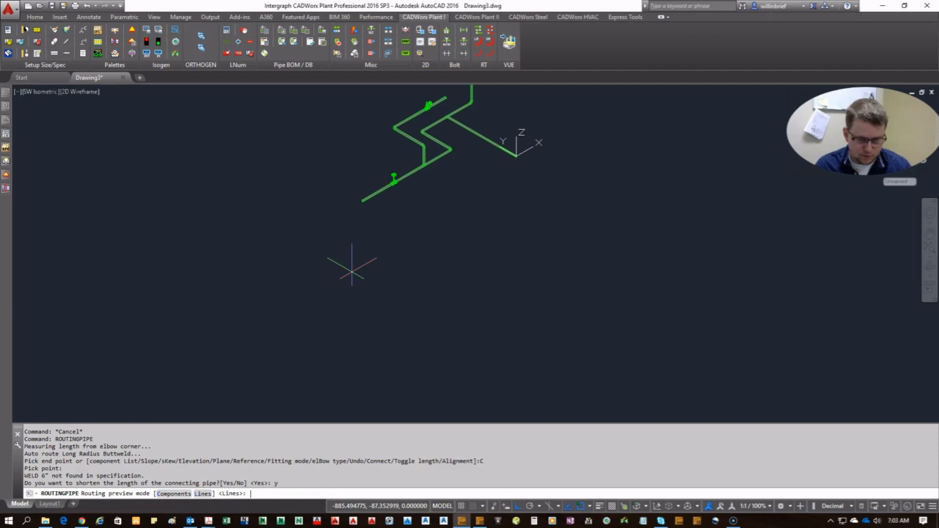
type("l")
key("Return")
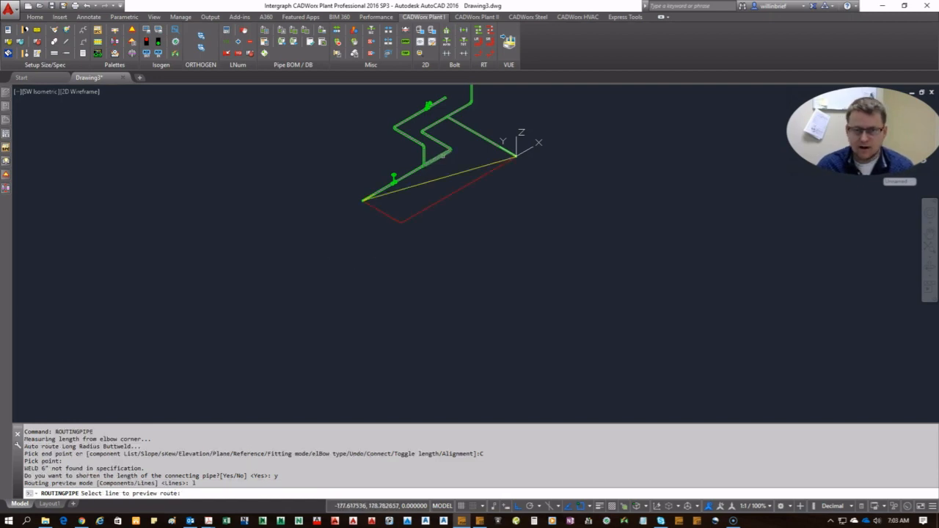
scroll(376, 180, "up", 4)
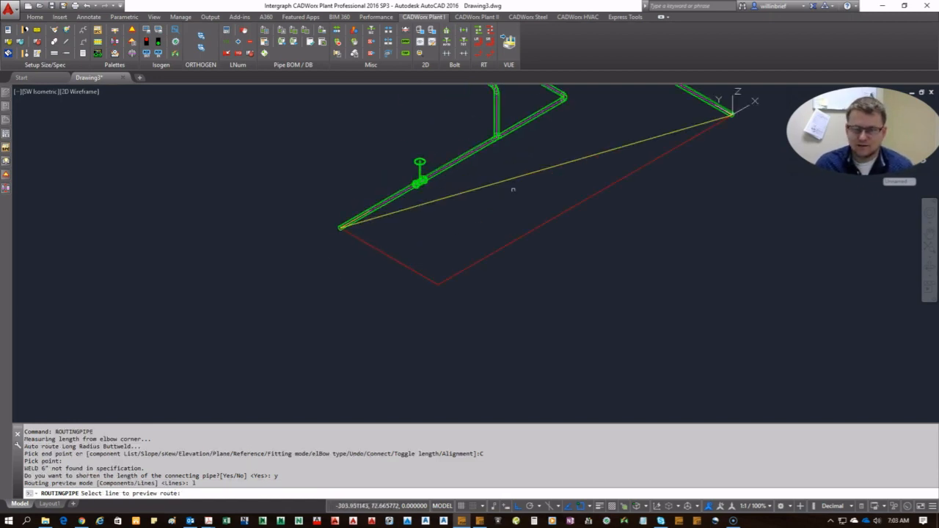
left_click(494, 252)
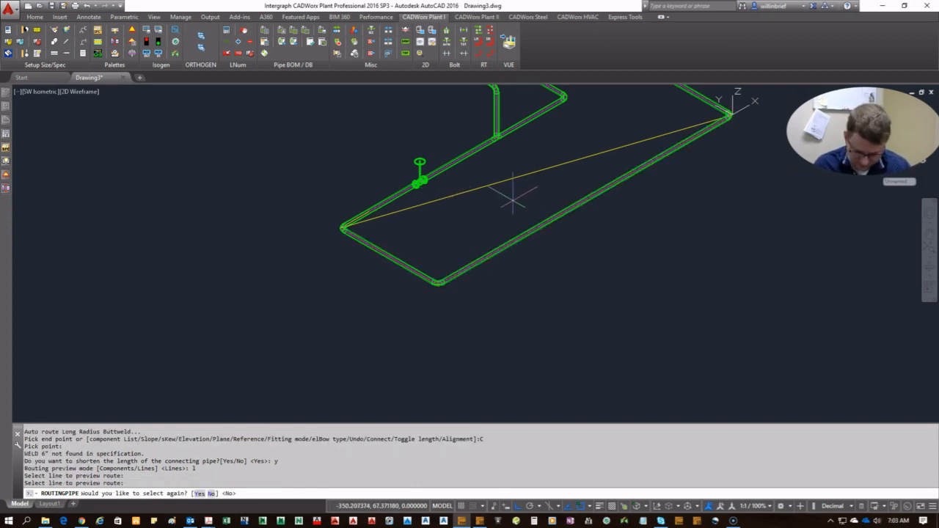
type("n")
key("Return")
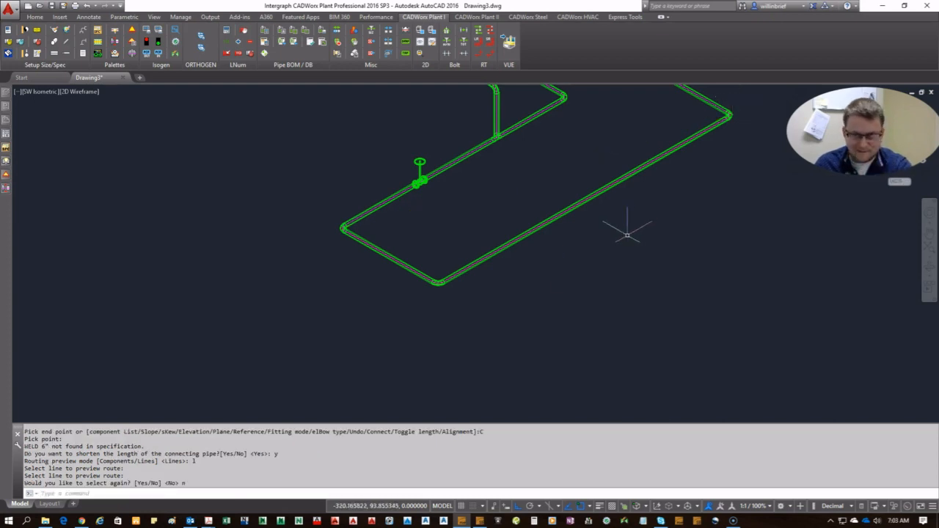
- Move the long connecting pipe run by its midpoint closer to the main line, keeping it attached to its neighbouring elbows
middle_click_drag(682, 121, 534, 223)
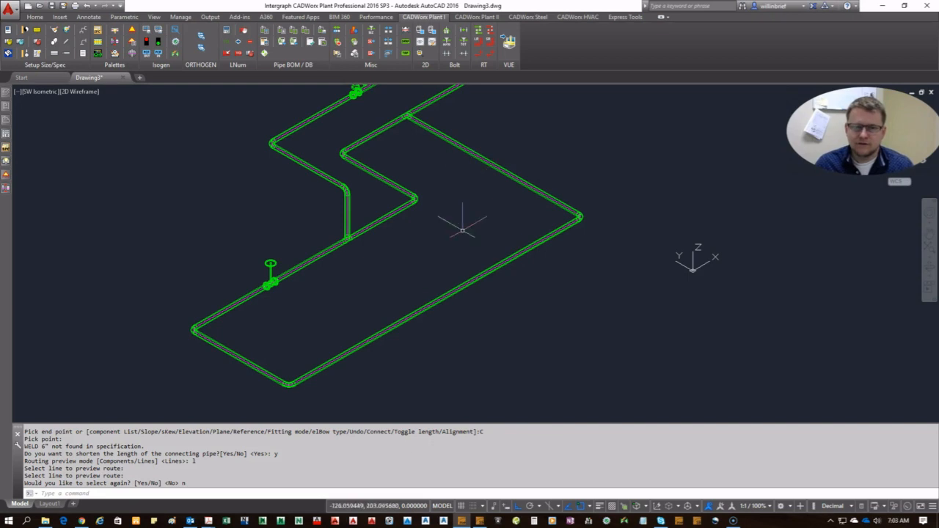
scroll(530, 318, "down", 3)
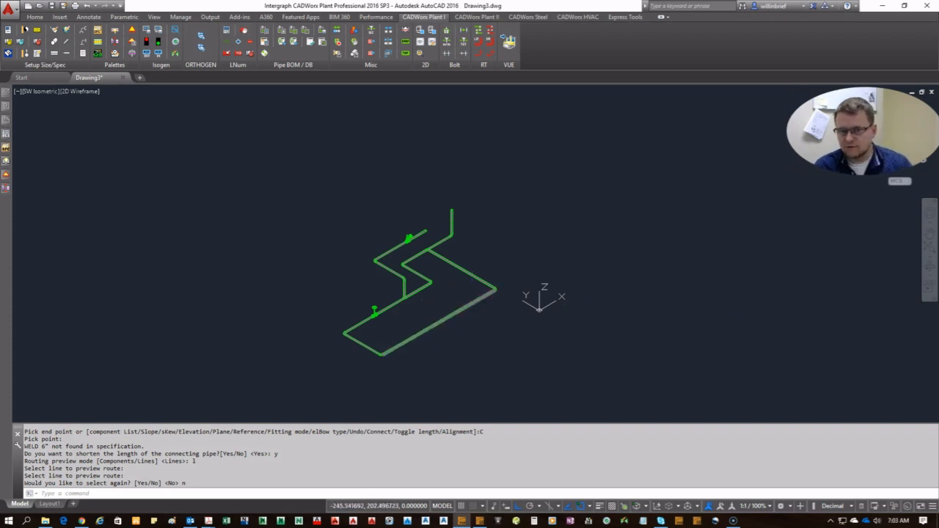
scroll(453, 324, "up", 5)
left_click(465, 291)
left_click(441, 251)
scroll(474, 250, "down", 2)
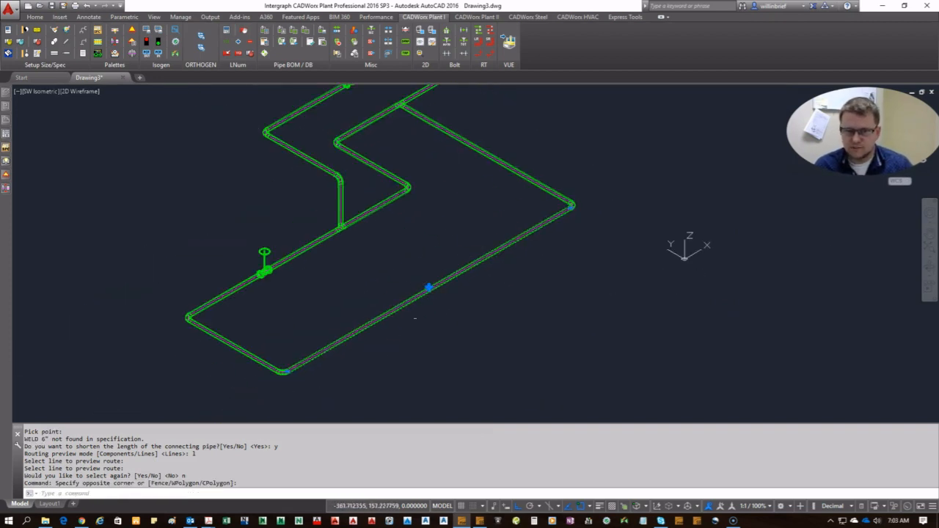
scroll(418, 312, "up", 6)
left_click(403, 319)
scroll(403, 321, "down", 6)
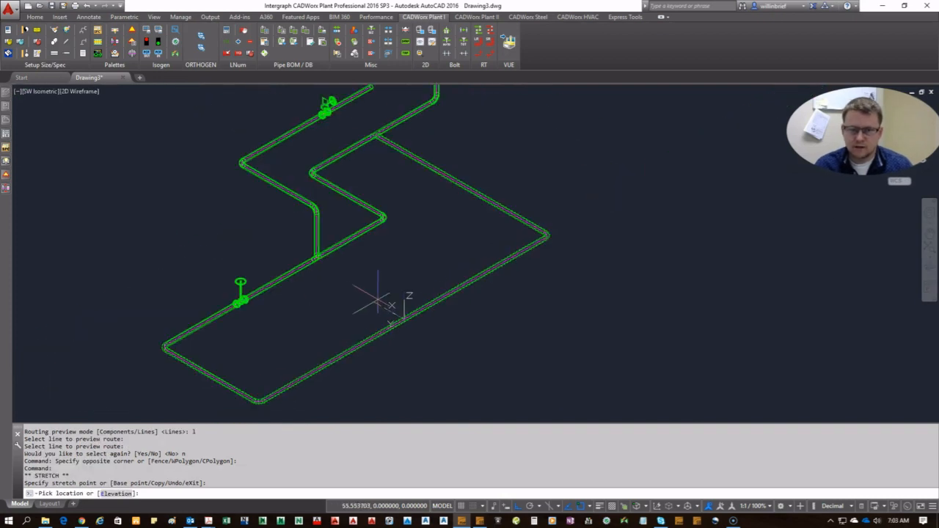
left_click(367, 294)
key("Escape")
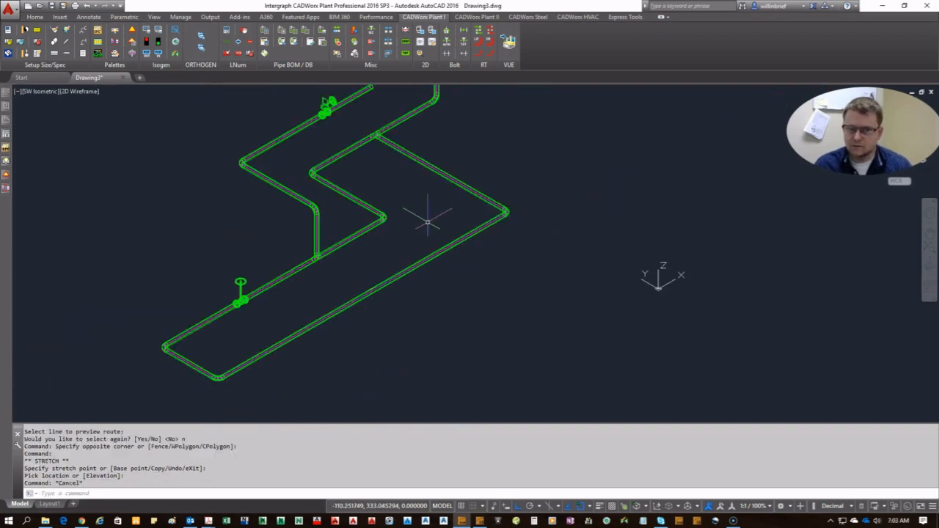
- Move the handwheel ball valve along its pipe to a distance of 10 from the elbow end
scroll(247, 318, "up", 10)
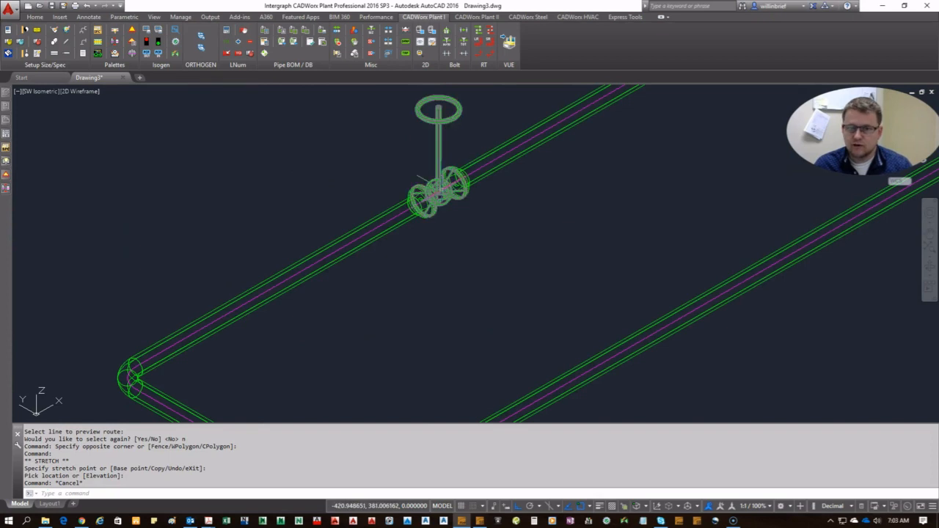
left_click(448, 212)
left_click(421, 200)
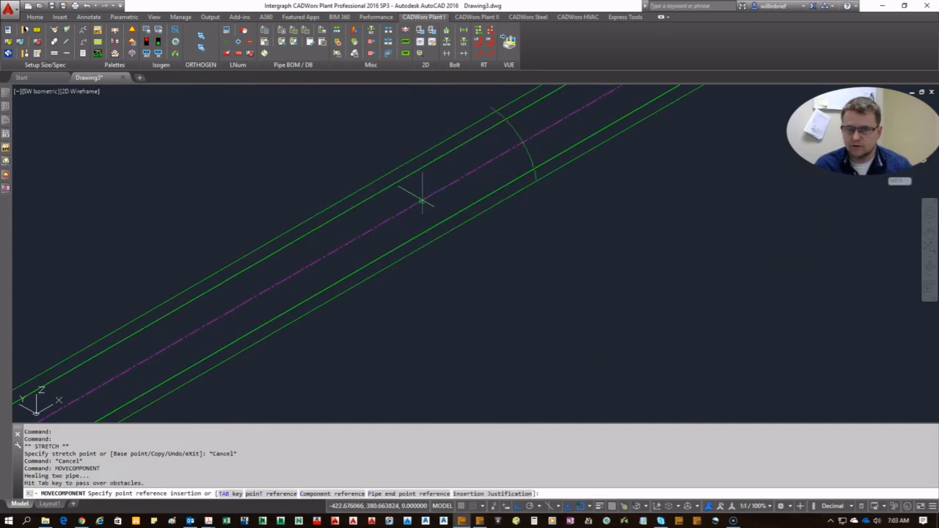
scroll(423, 192, "down", 5)
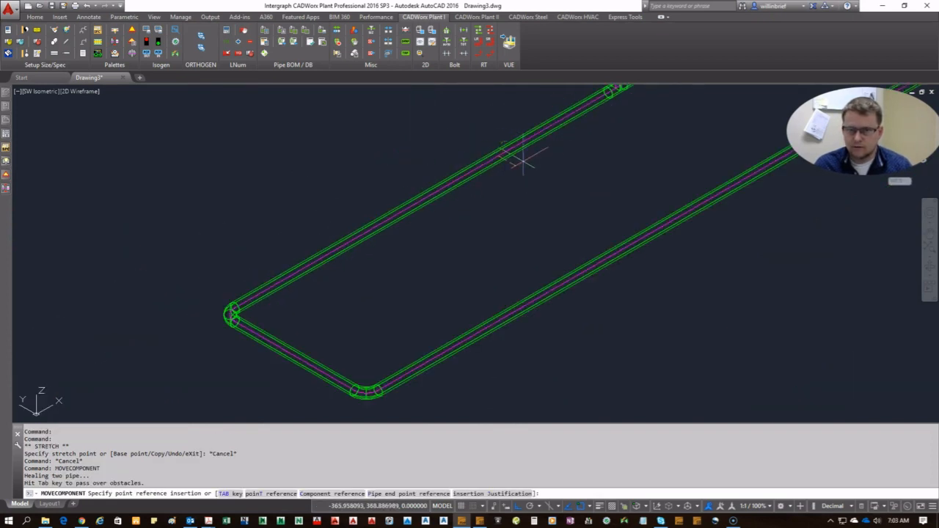
middle_click_drag(549, 140, 478, 261)
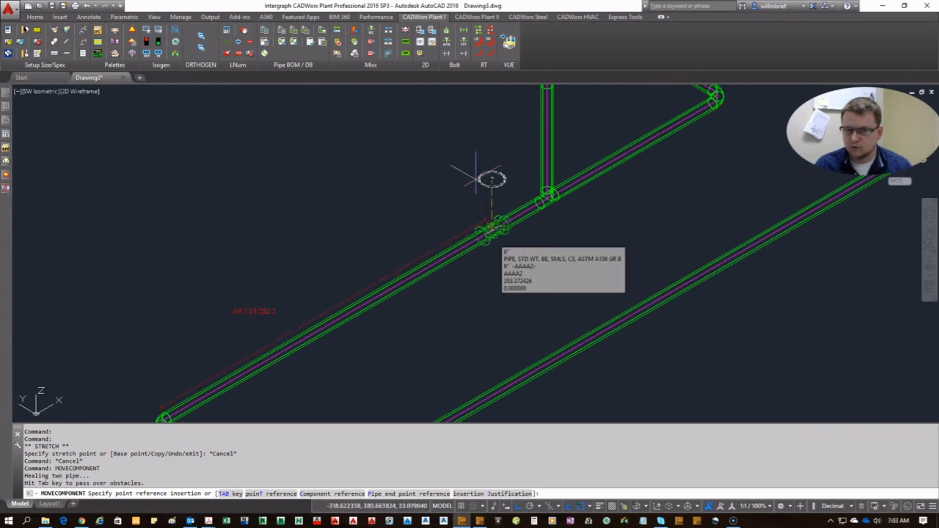
scroll(330, 267, "down", 3)
scroll(269, 308, "up", 3)
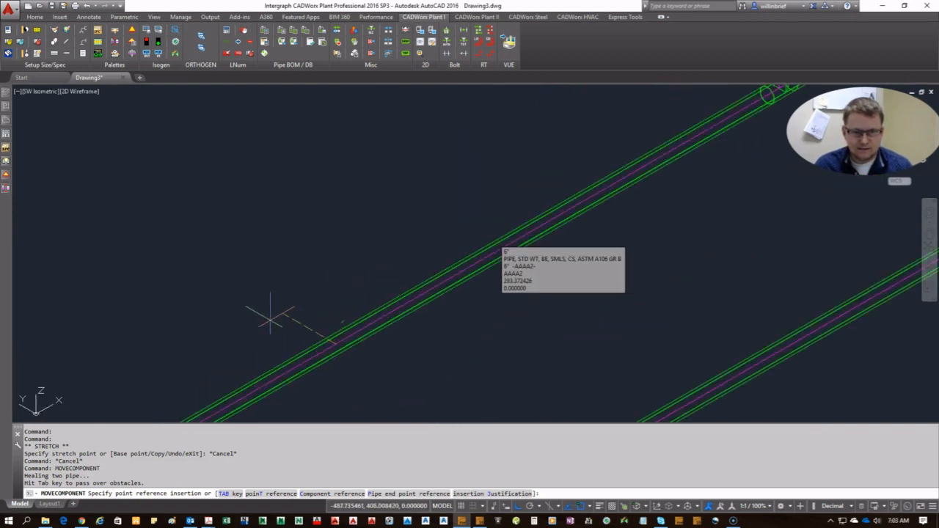
middle_click_drag(269, 317, 426, 187)
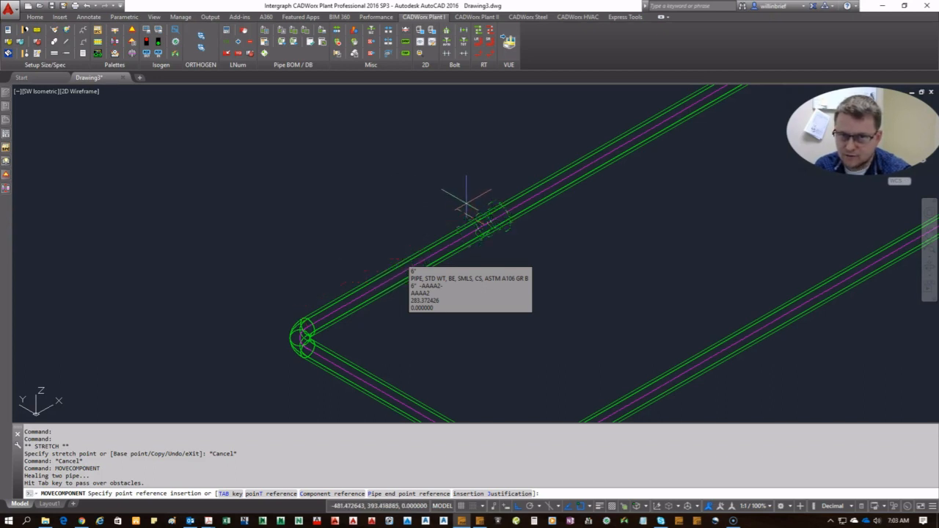
scroll(525, 159, "down", 3)
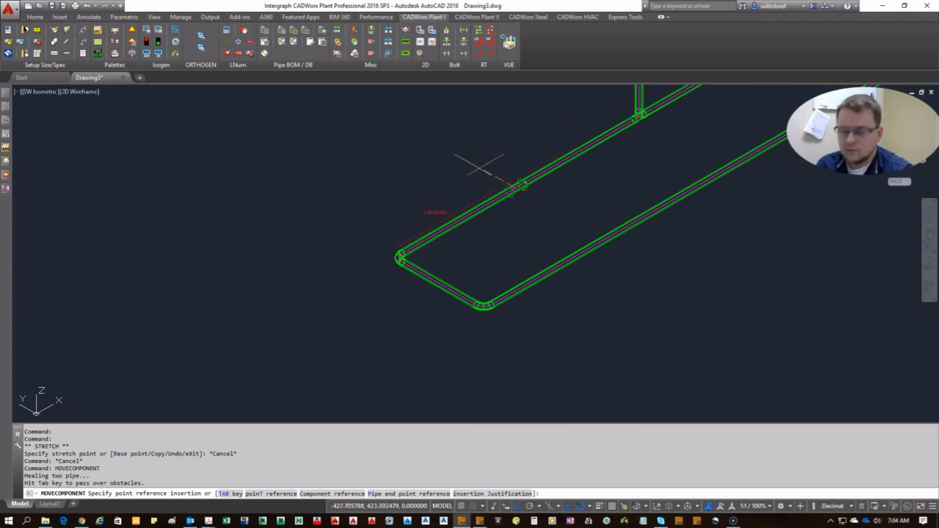
key("Return")
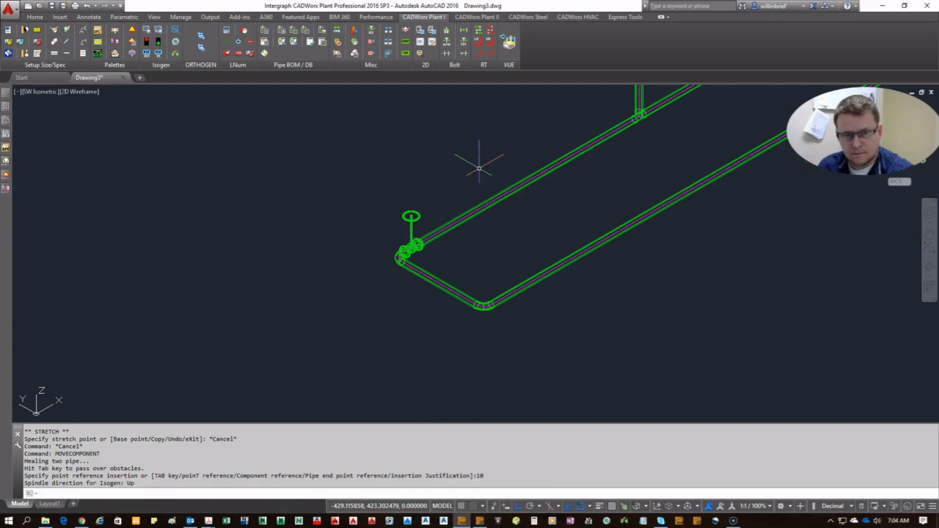
scroll(426, 242, "up", 5)
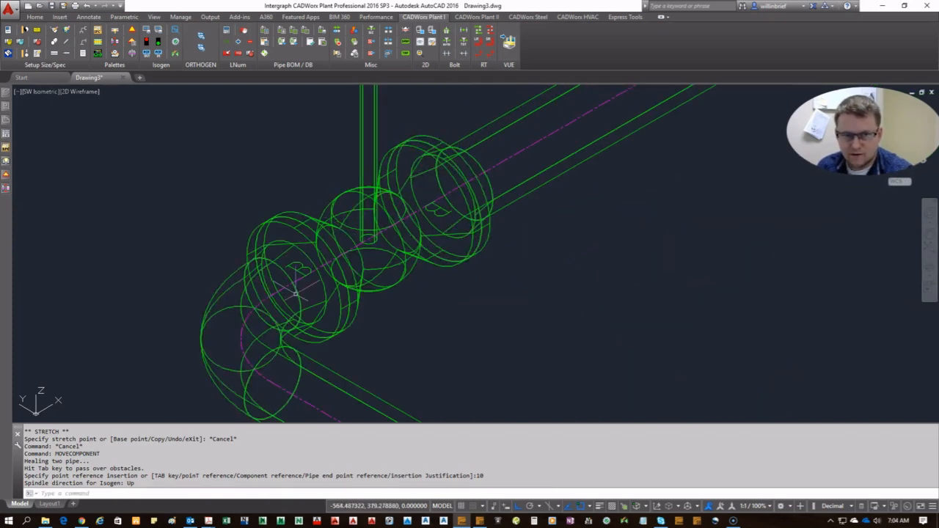
- Open the CADWorx Plant setup and enlarge its window to fit the full list of piping rules
scroll(295, 293, "down", 4)
scroll(541, 151, "down", 3)
middle_click_drag(541, 151, 612, 234)
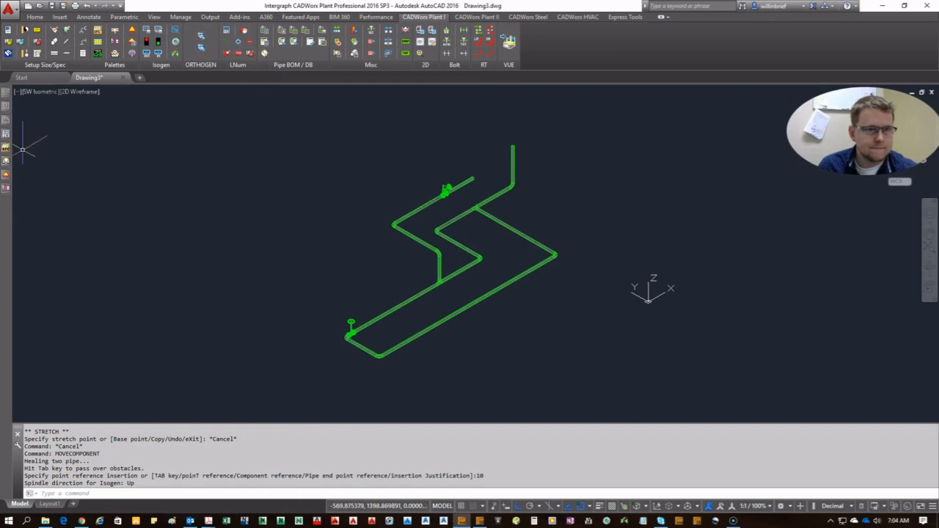
mouse_move(6, 148)
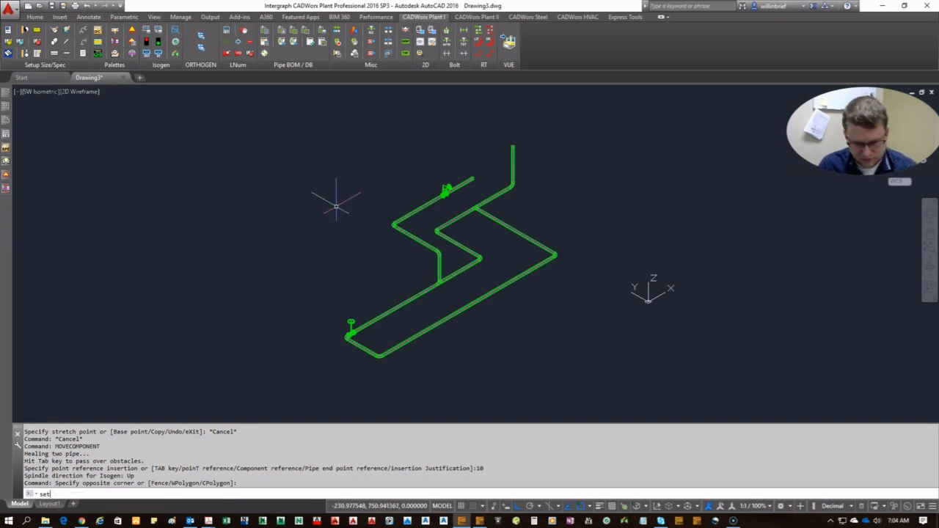
key("Return")
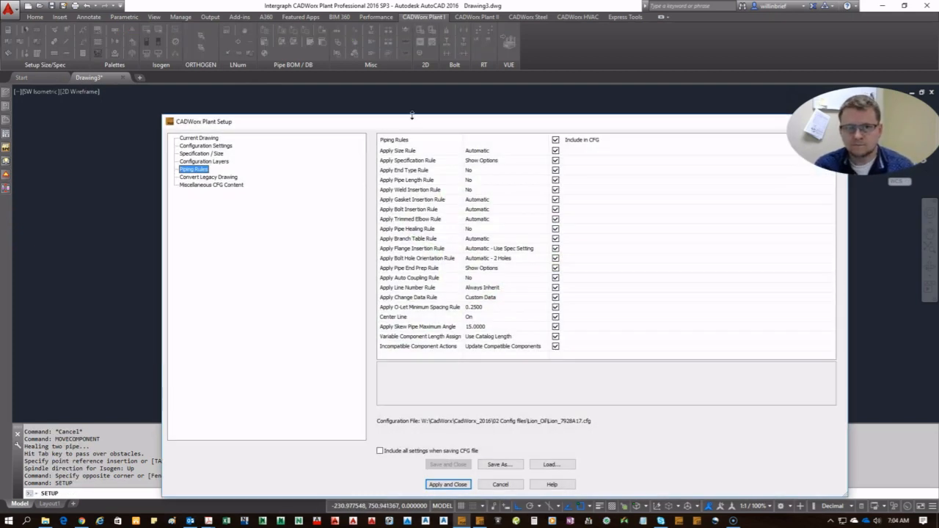
left_click_drag(418, 118, 382, 32)
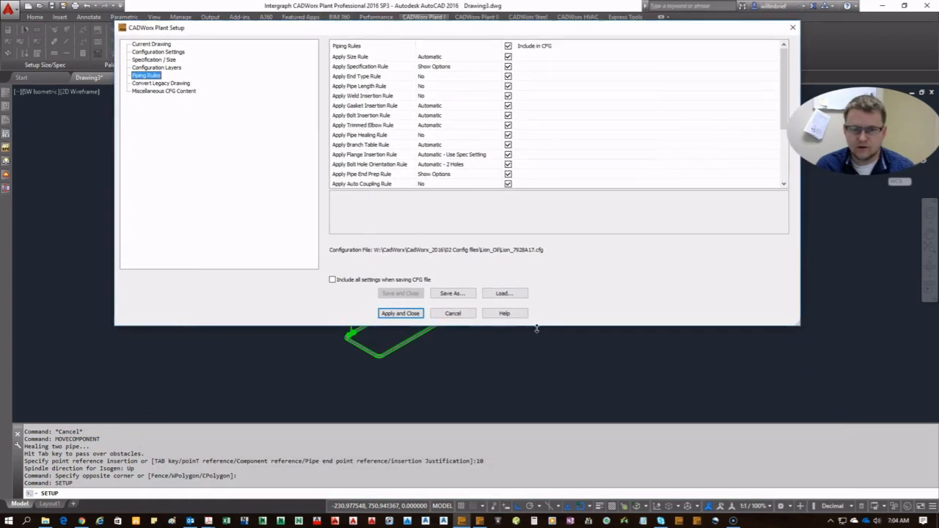
left_click_drag(537, 329, 535, 491)
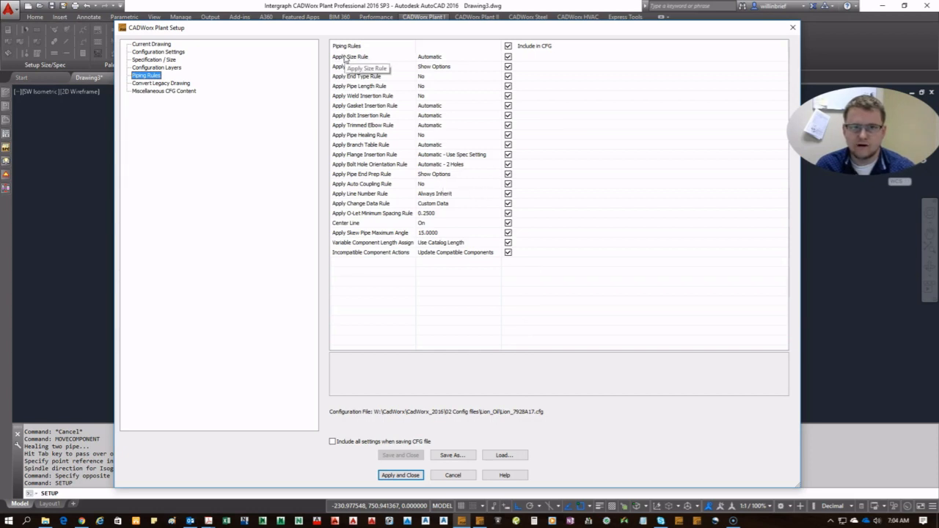
- Review the Configuration Settings with a widened value column, and read the descriptions of LayerByLineNumber and LineNumberSystem
left_click(160, 53)
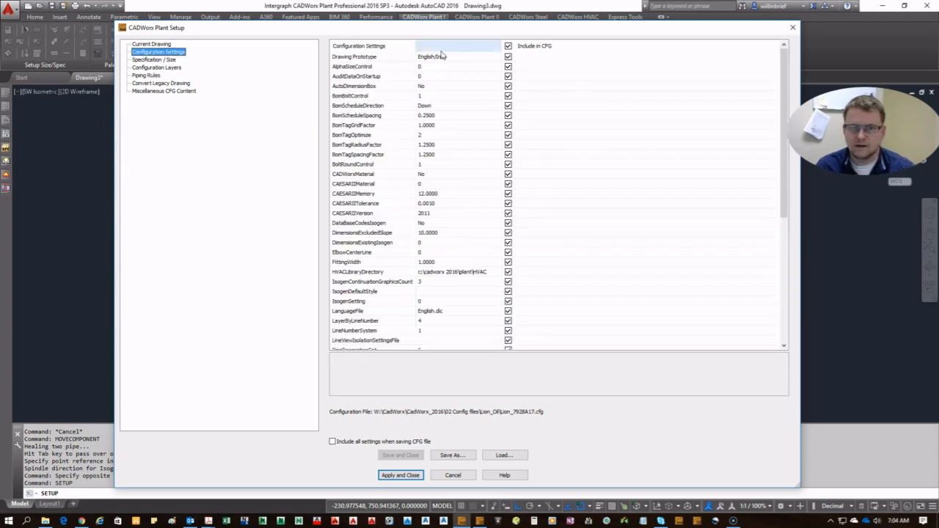
scroll(425, 102, "down", 7)
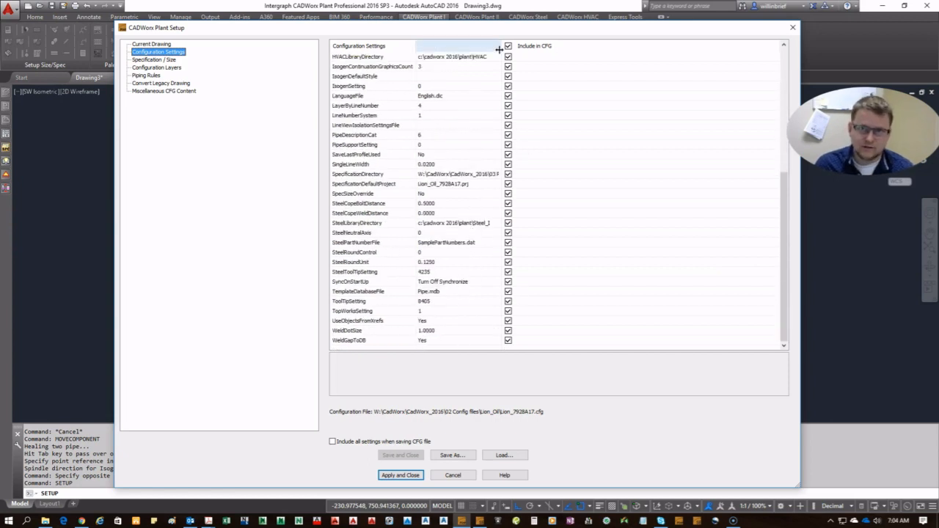
left_click_drag(505, 46, 635, 46)
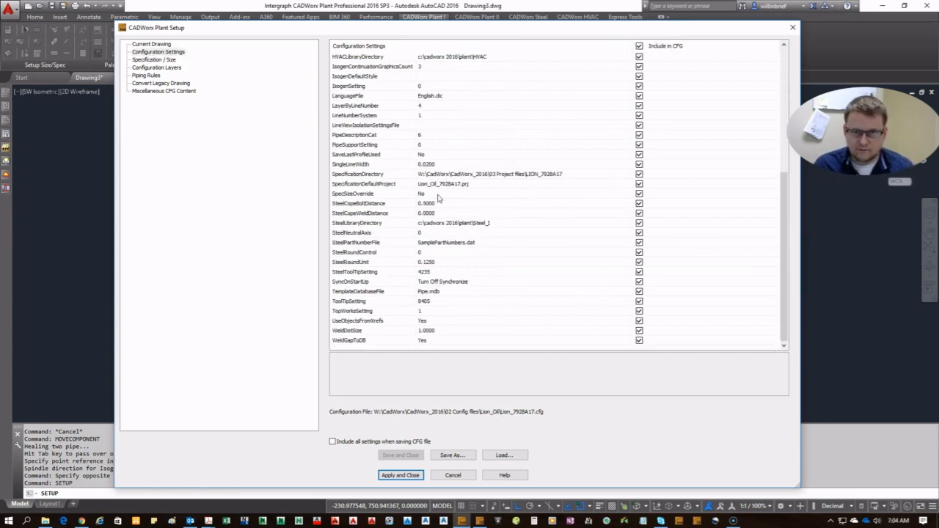
scroll(438, 197, "up", 5)
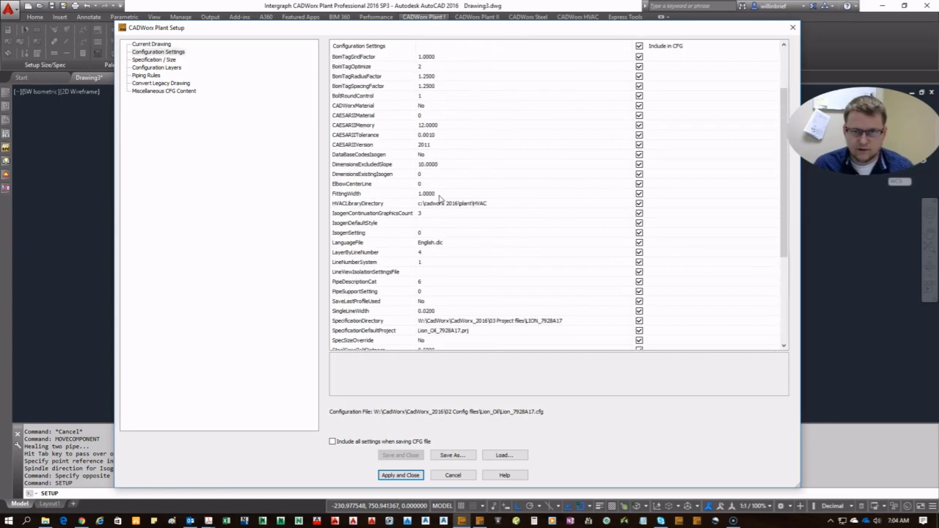
left_click(432, 254)
left_click(383, 266)
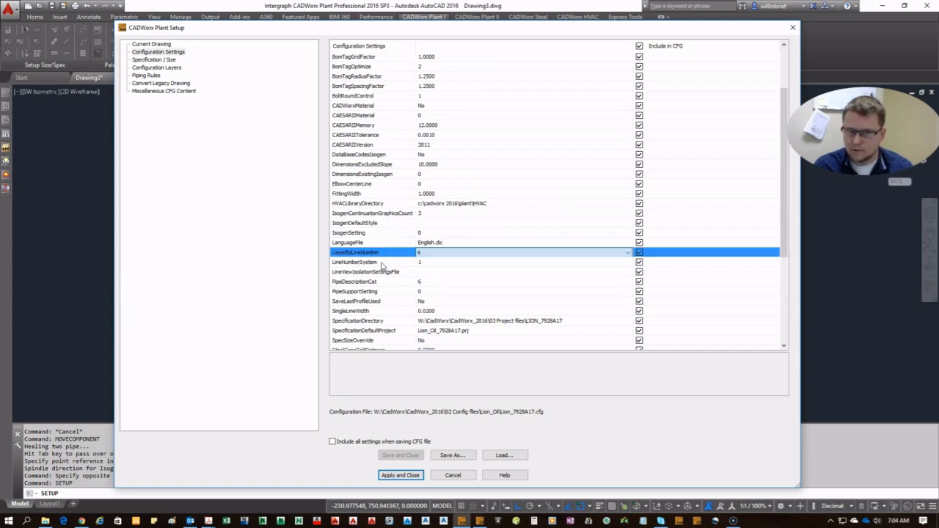
left_click(431, 264)
left_click(415, 277)
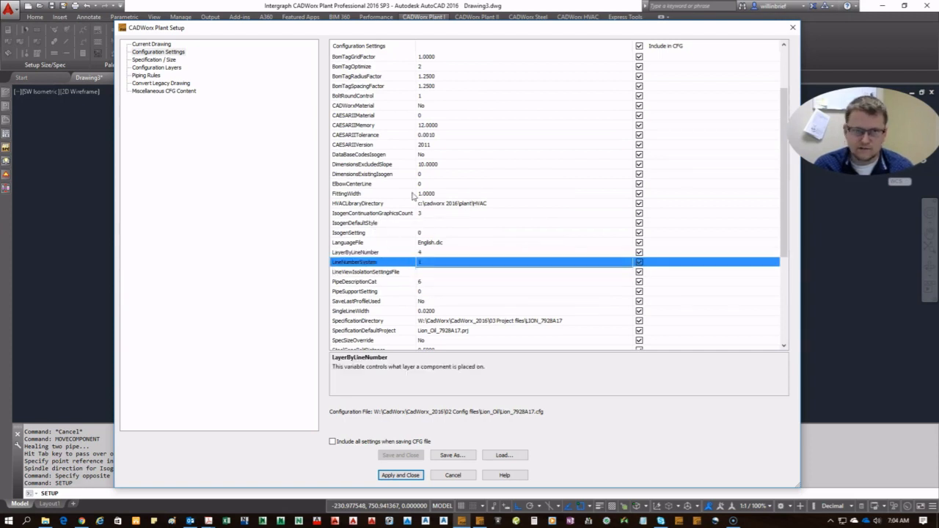
scroll(430, 190, "up", 2)
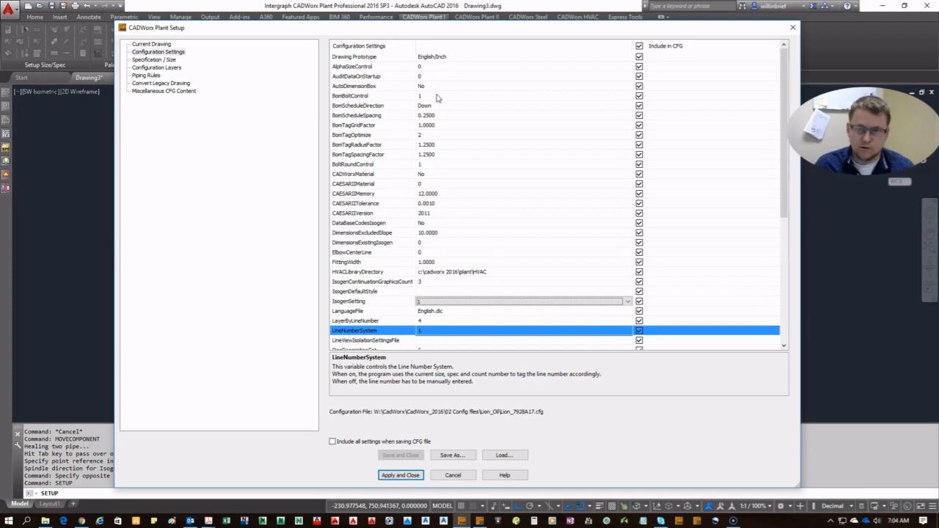
scroll(600, 187, "down", 7)
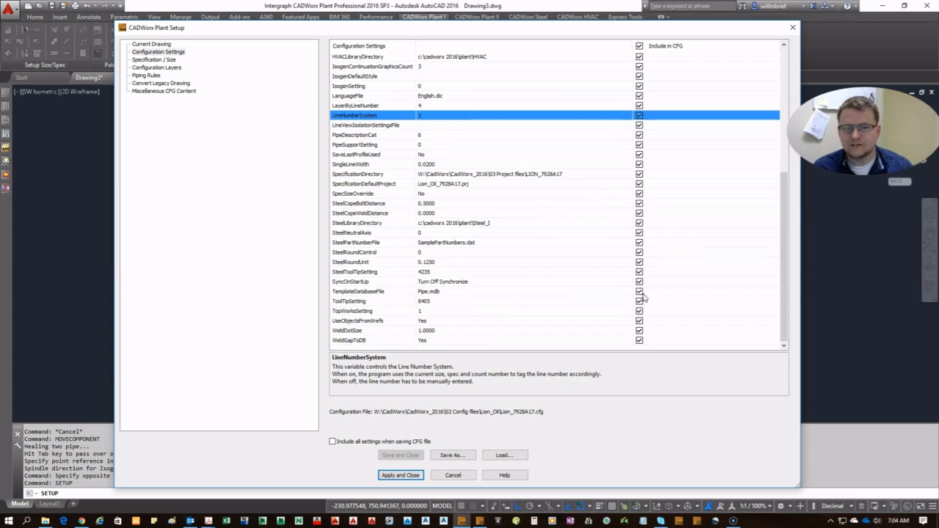
scroll(585, 298, "up", 7)
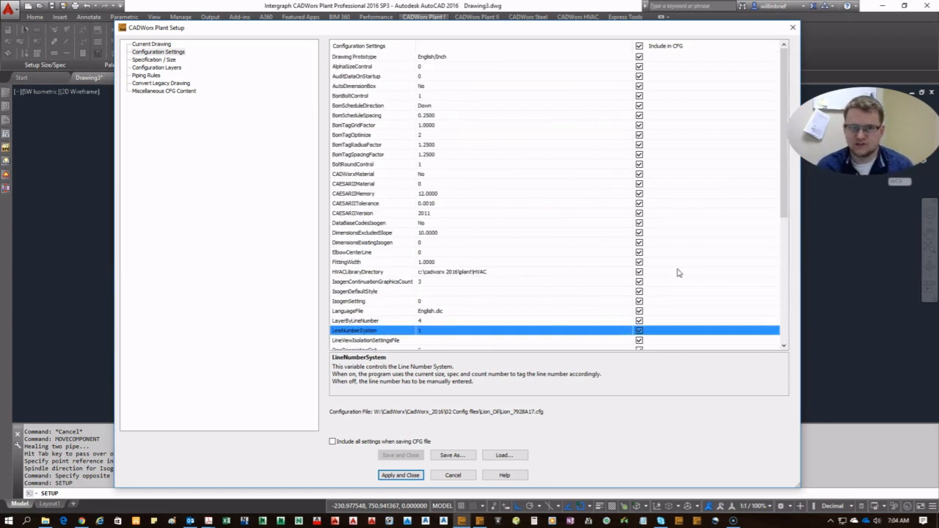
- Review the specification and size lists and the configuration layers with their colours and linetypes, narrowing the layer name column
left_click(167, 60)
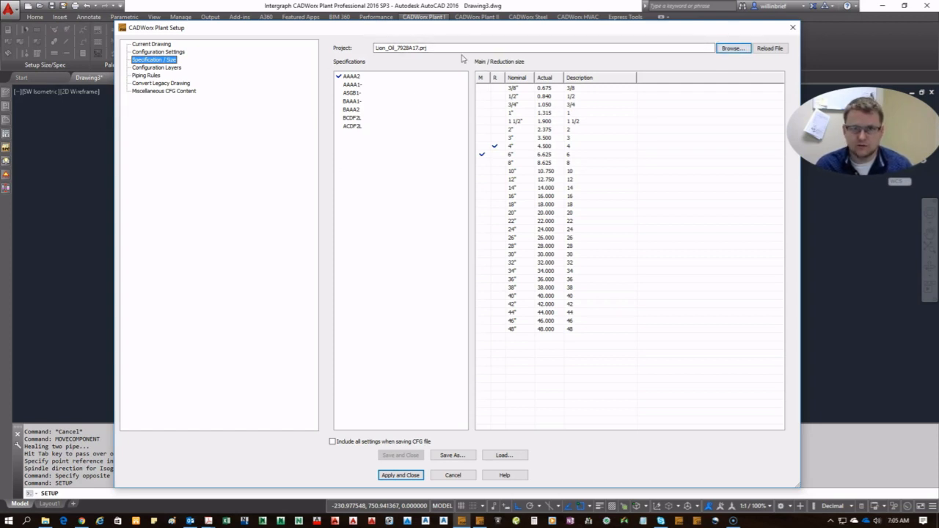
left_click(157, 67)
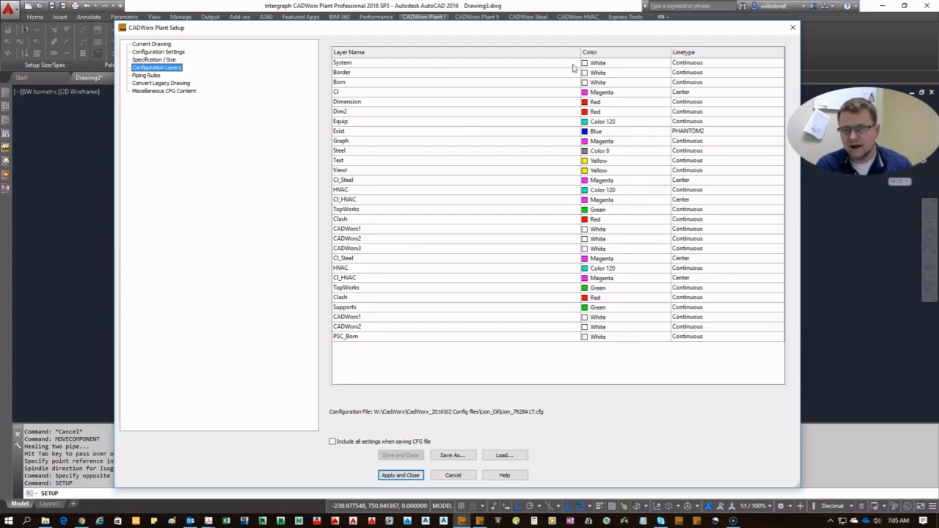
left_click_drag(580, 52, 522, 52)
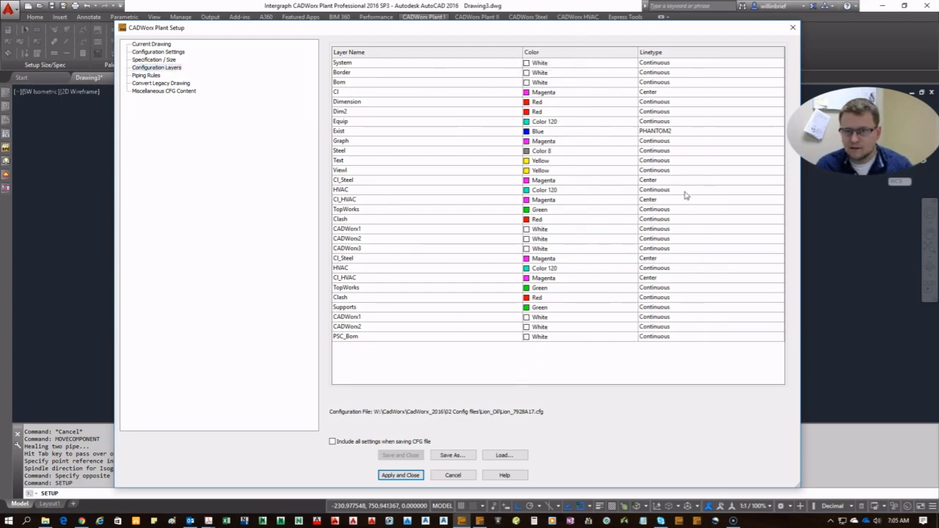
- Widen the Piping Rules columns and examine the Apply Size, Apply Specification and Apply End Type rules, including the end type choices
left_click(154, 76)
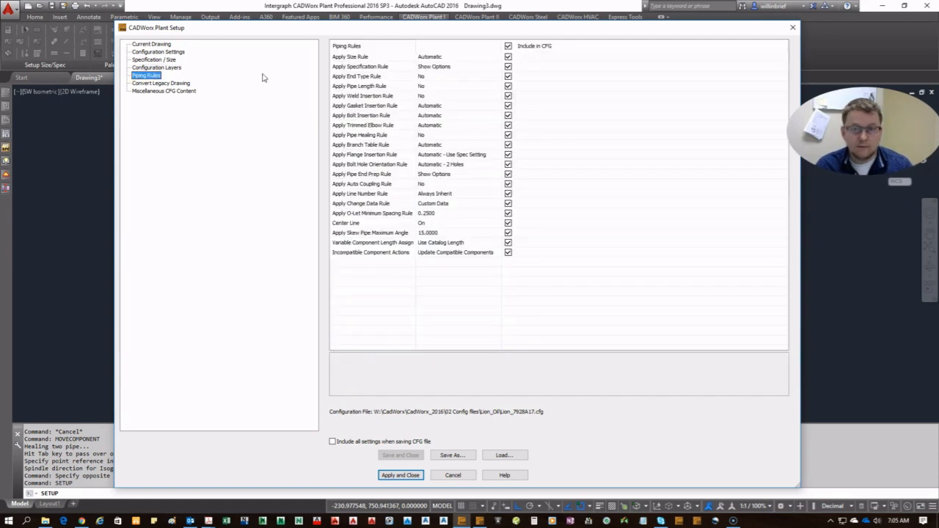
left_click_drag(418, 46, 456, 45)
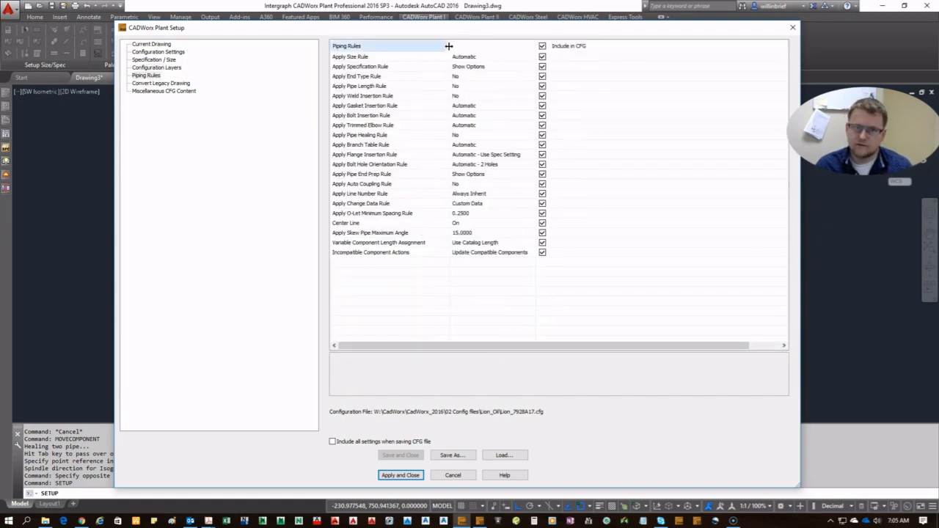
left_click_drag(540, 41, 573, 41)
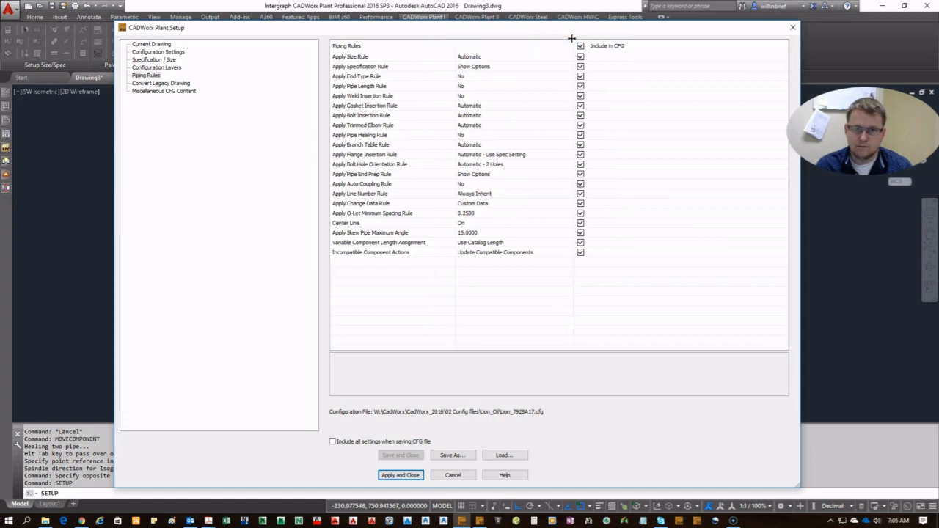
left_click(500, 58)
left_click(496, 72)
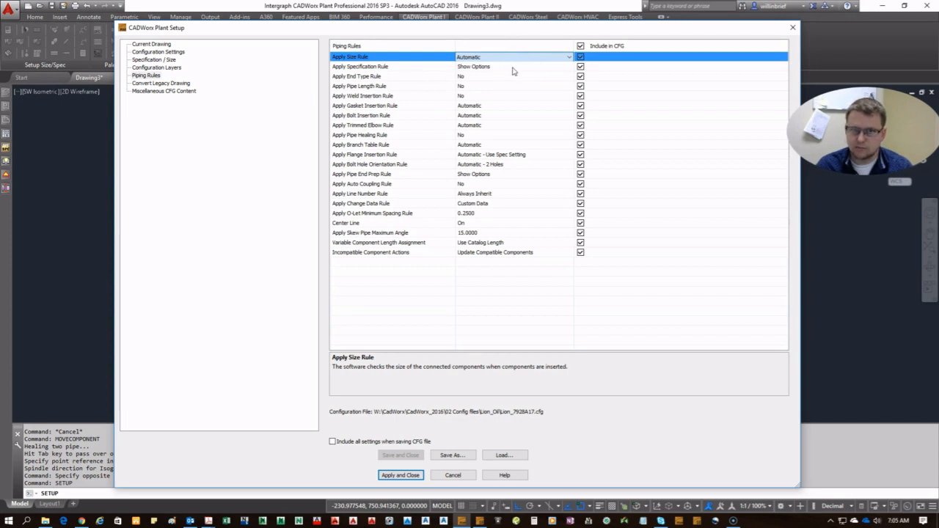
left_click(376, 68)
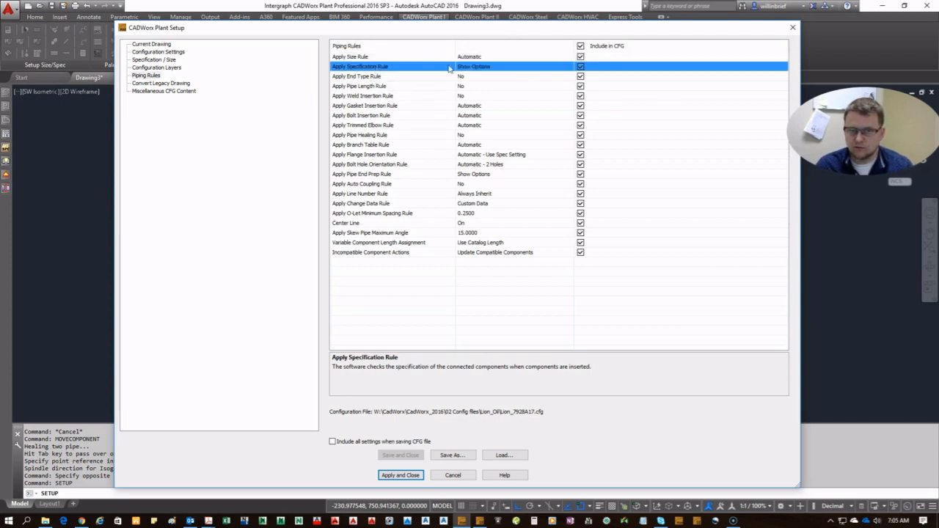
left_click(384, 77)
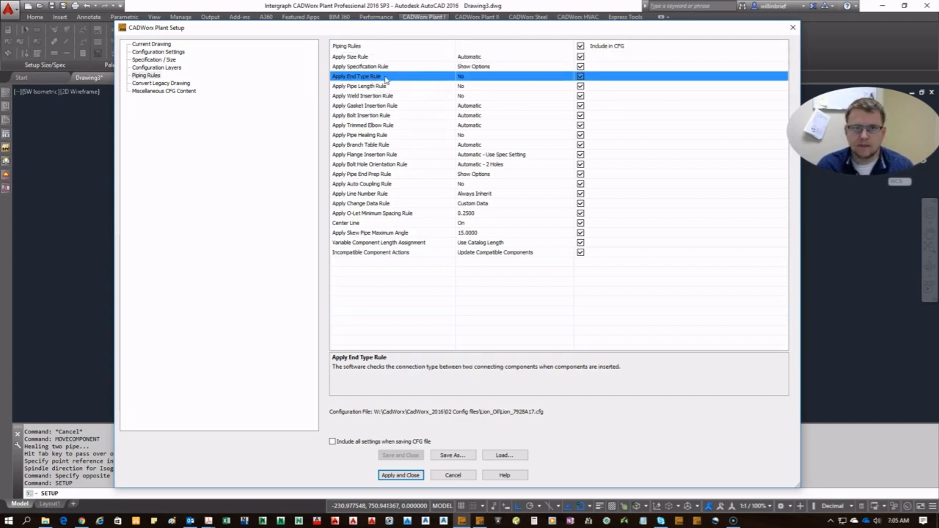
left_click(494, 77)
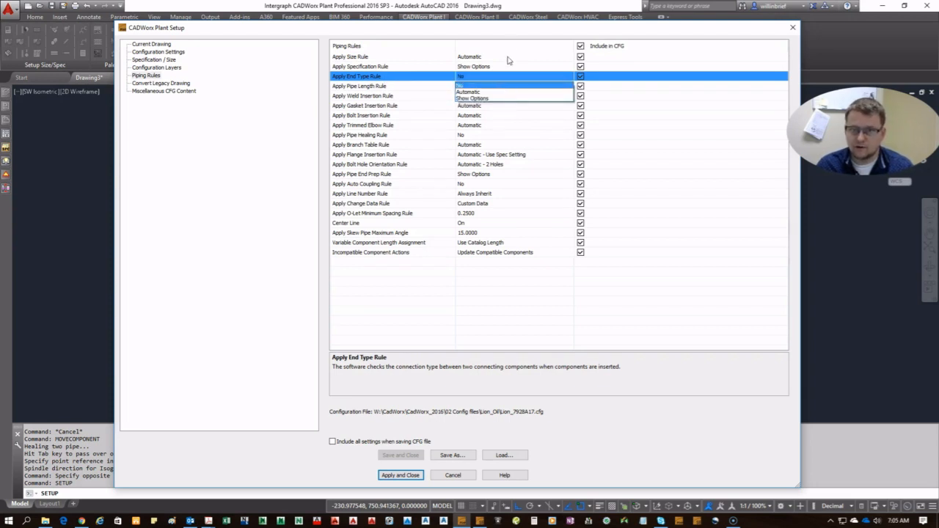
left_click(512, 28)
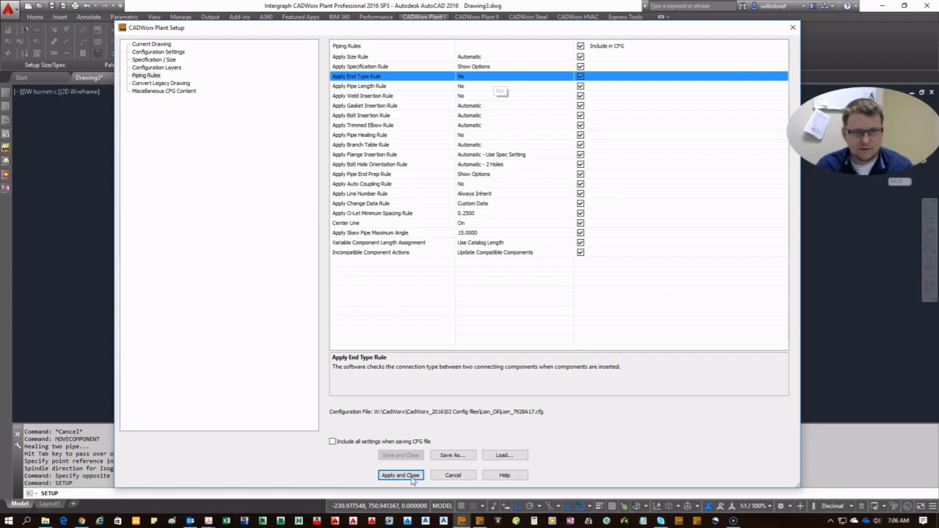
- View the Convert Legacy Drawing and Miscellaneous CFG Content settings
left_click(165, 84)
left_click(159, 91)
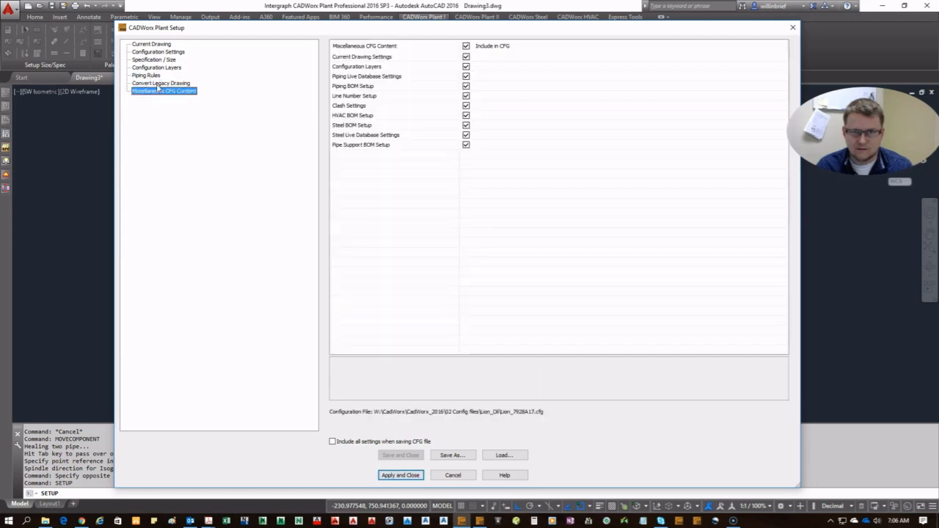
- Apply and close the plant setup, and set the line numbering system to System On (Dynamic Size/Spec)
left_click(400, 476)
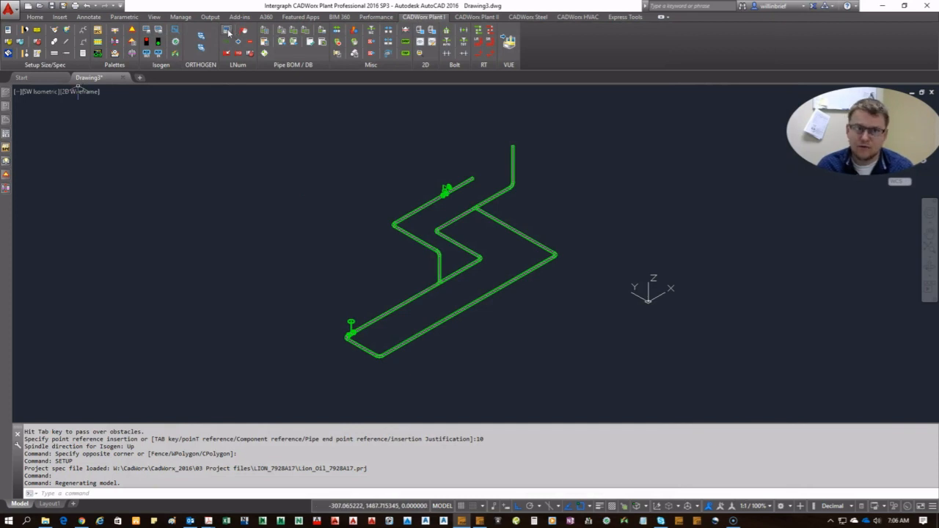
left_click(229, 32)
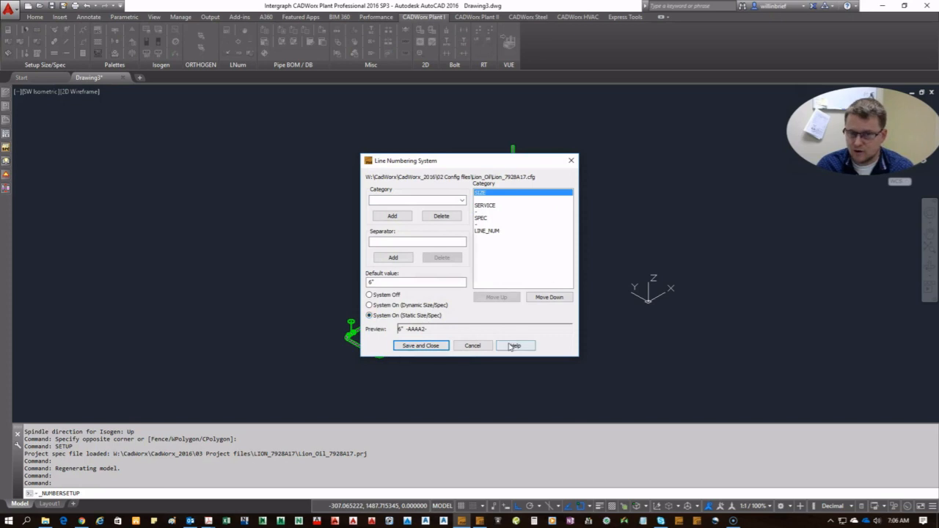
left_click(369, 305)
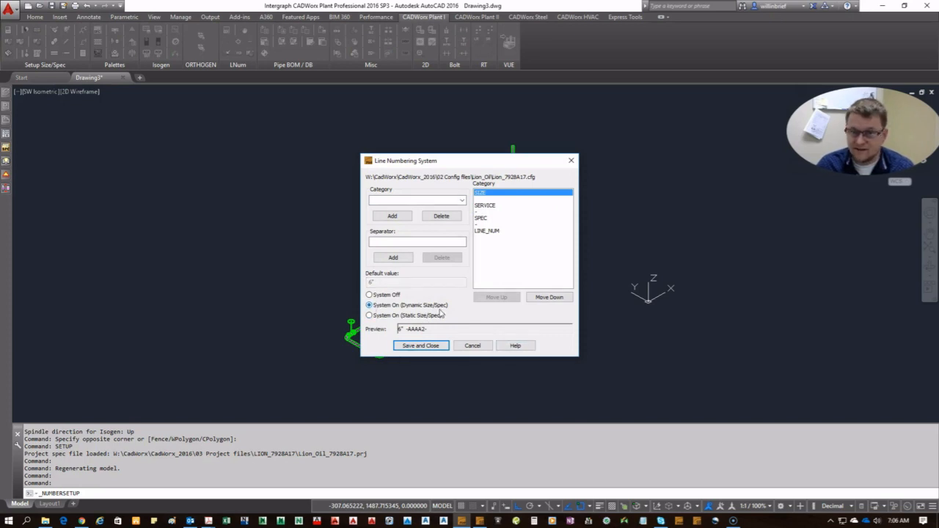
- Examine the SERVICE, SPEC, LINE_NUM and SIZE categories and the available category choices, and save the line numbering setup
left_click(489, 208)
left_click(490, 218)
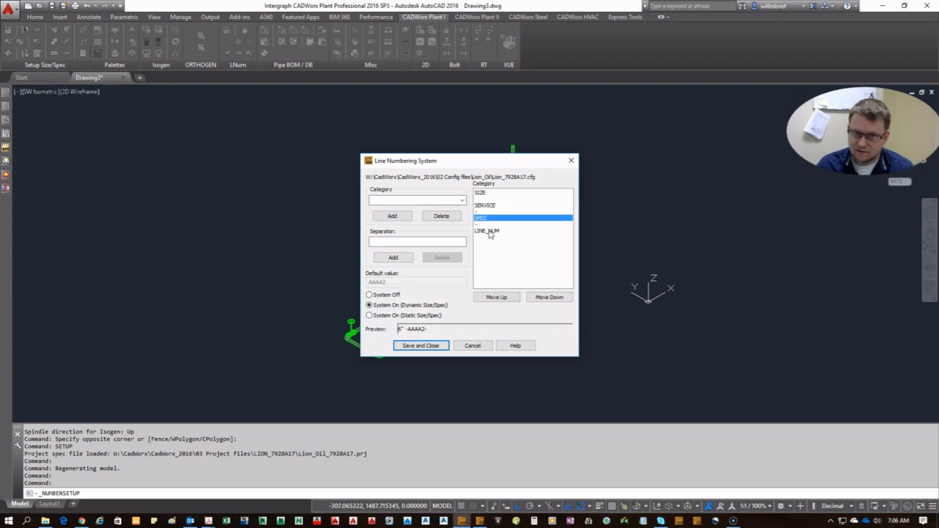
left_click(491, 232)
left_click(484, 194)
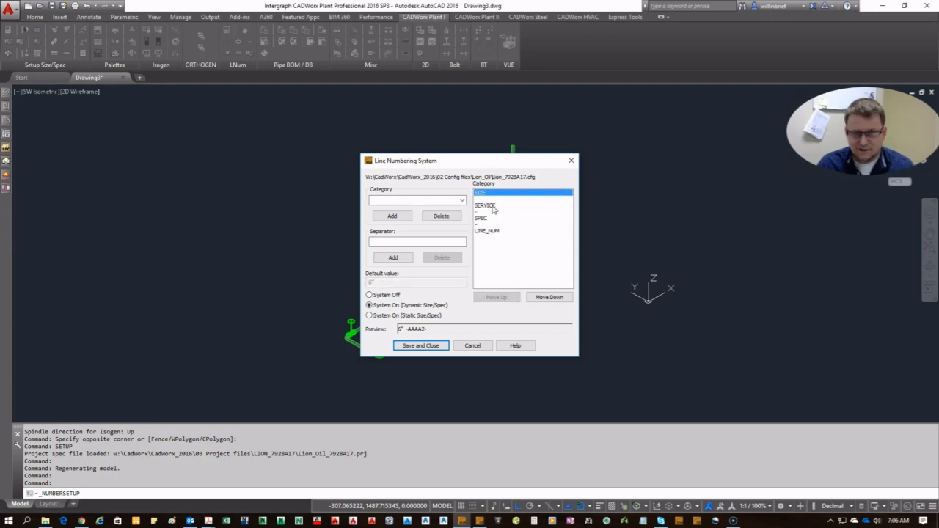
left_click(493, 207)
left_click(462, 201)
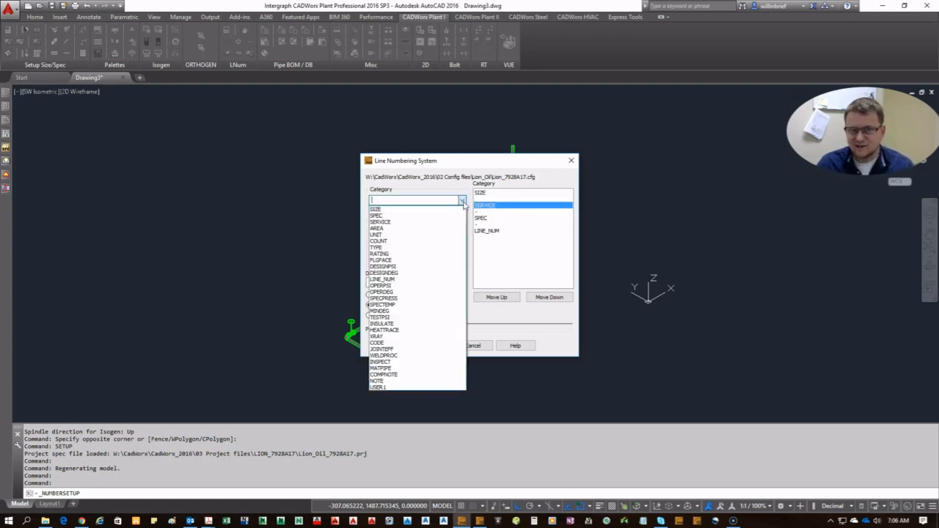
left_click(462, 200)
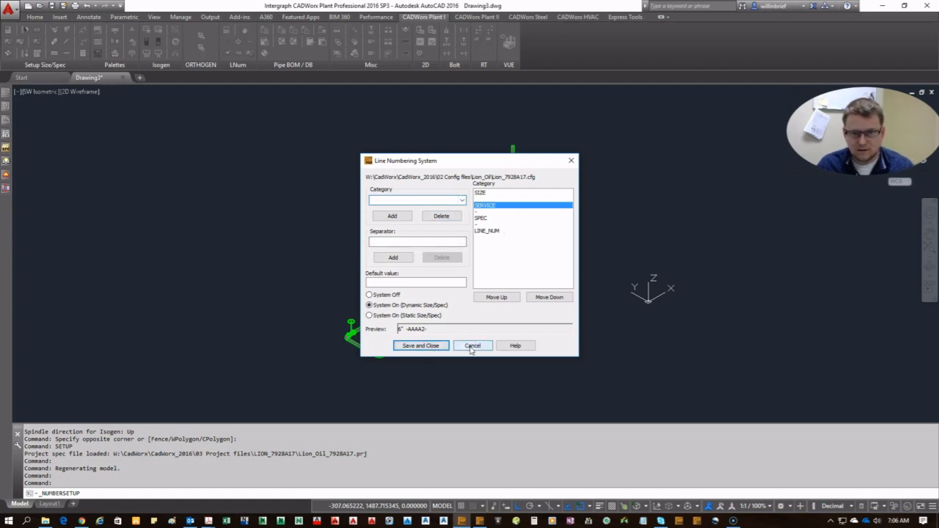
left_click(433, 345)
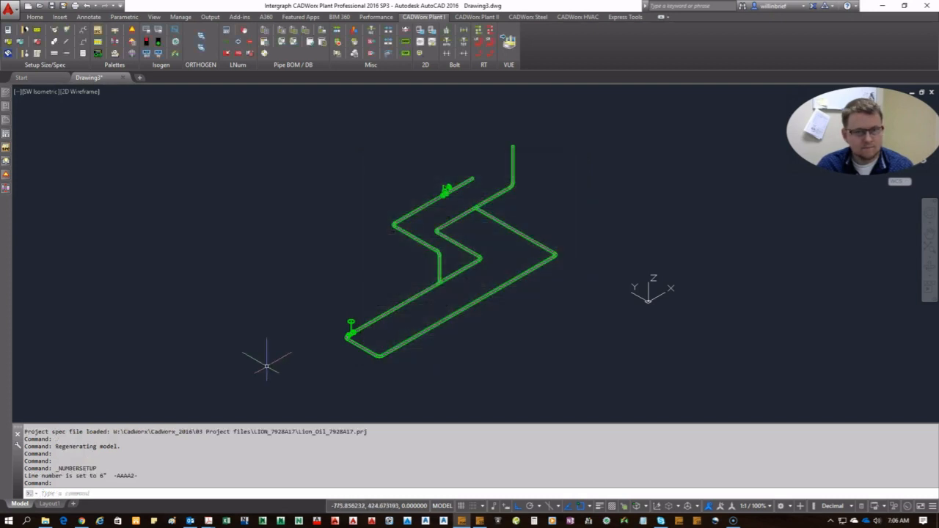
- Set the line numbering system to System On (Static Size/Spec) and save it
left_click(227, 30)
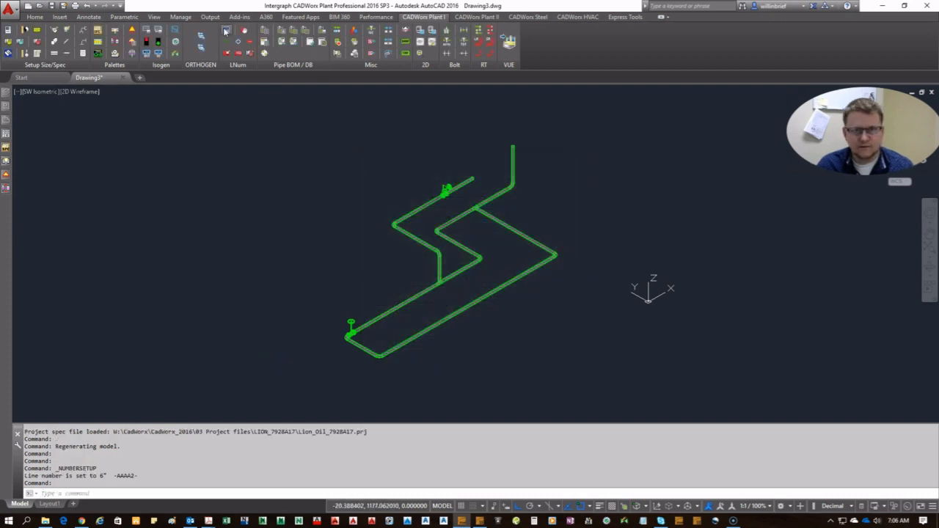
left_click(389, 316)
left_click(421, 346)
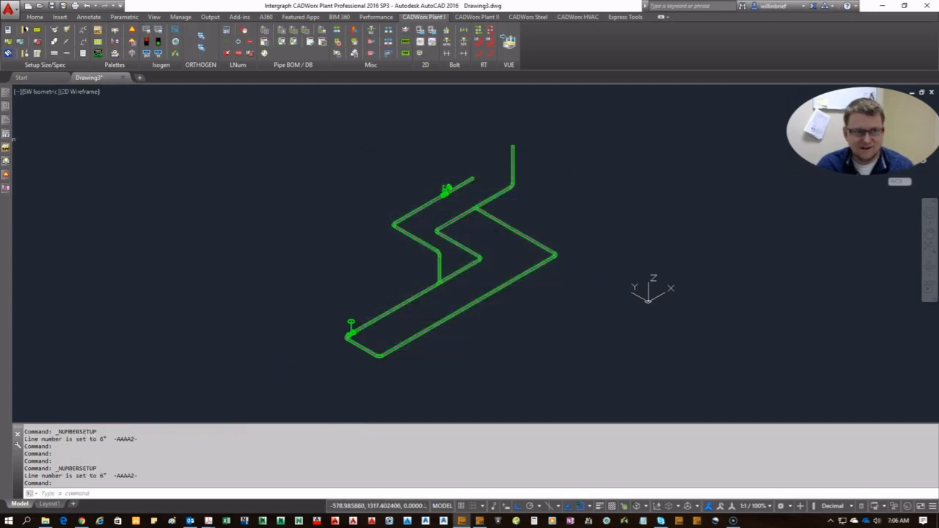
- Check the line number entry list of the Line Numbering System in the spec view
left_click(234, 148)
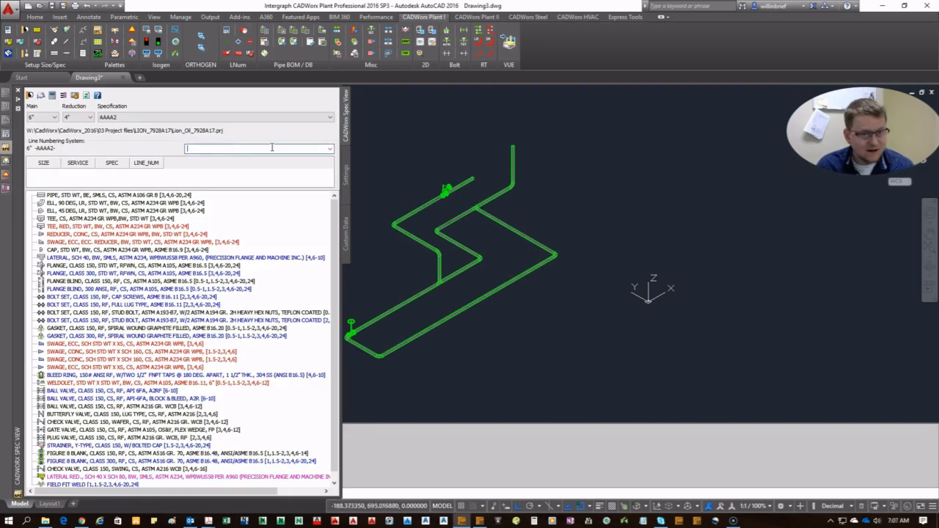
left_click(332, 151)
left_click(332, 150)
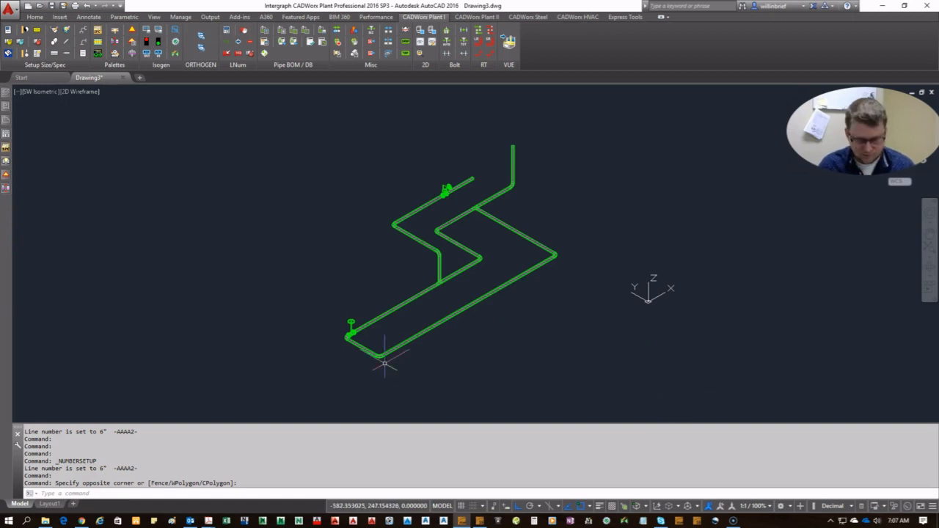
type("isogenout")
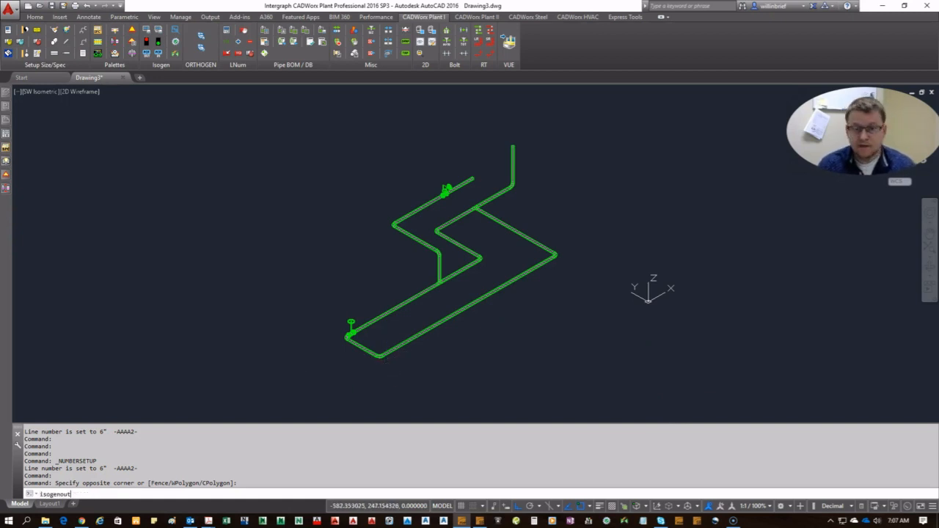
key("Return")
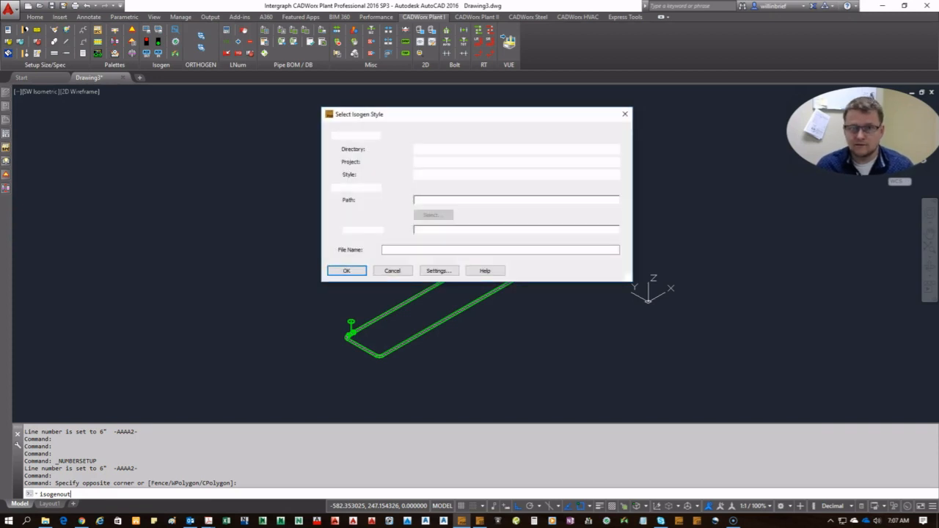
key("Return")
- Read the IsogenDefaultStyle description in the plant setup's Configuration Settings, and apply and close the setup
type("se")
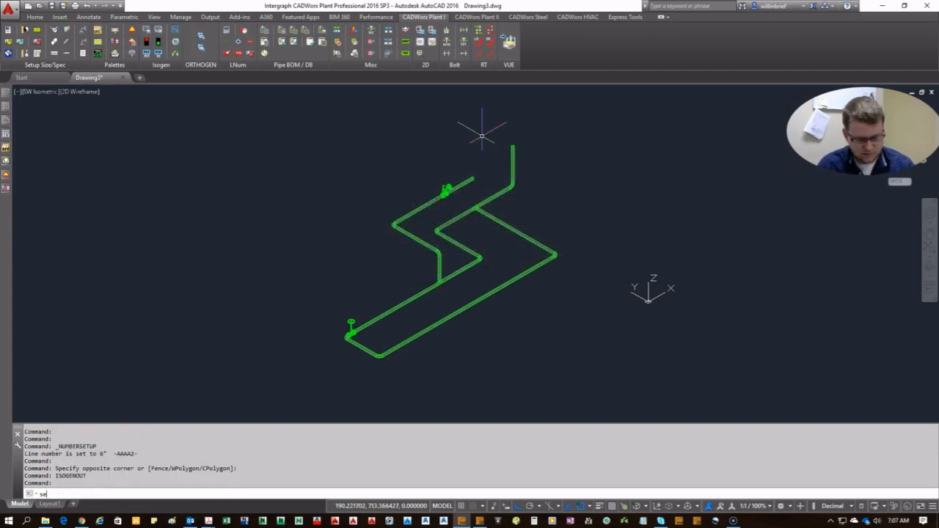
type("tup")
key("Return")
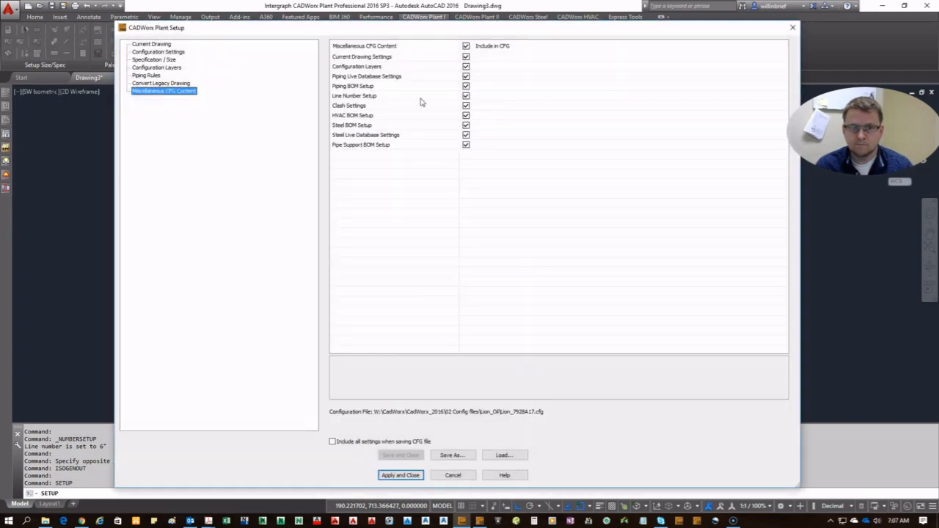
left_click(159, 53)
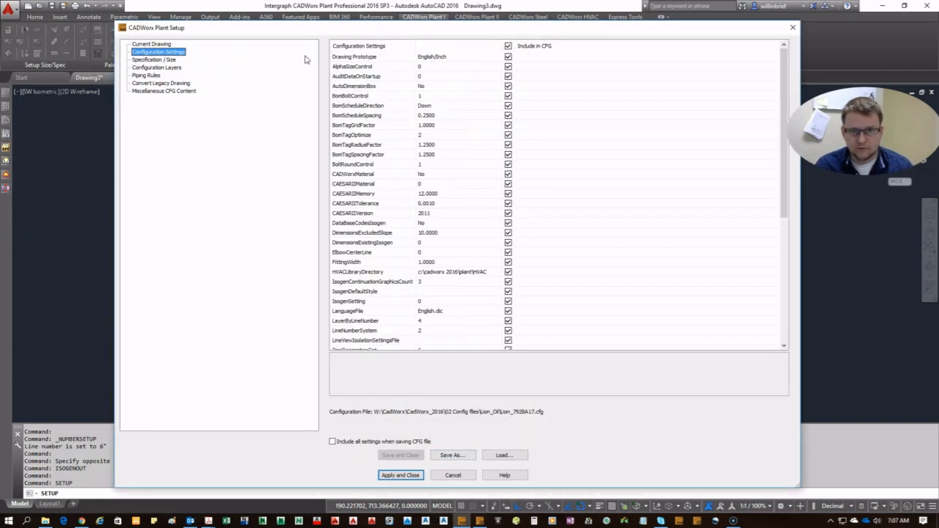
left_click(377, 292)
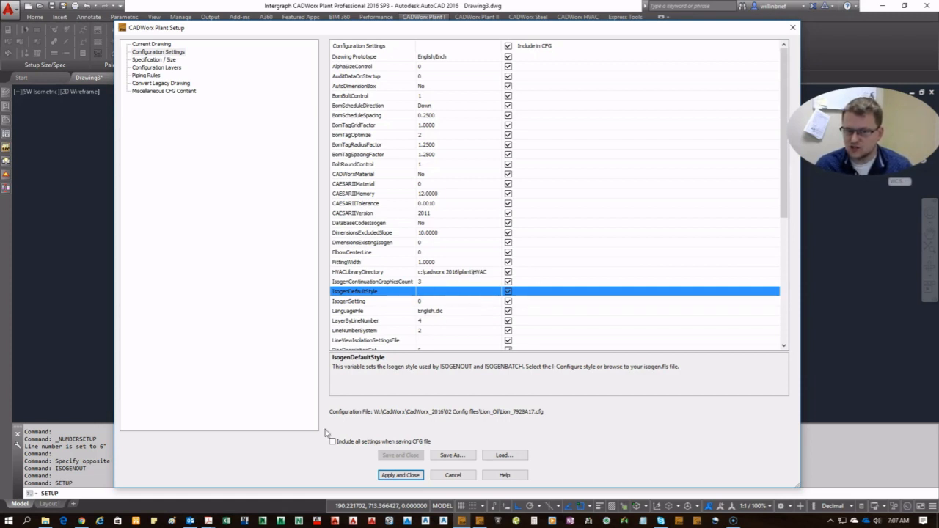
left_click(402, 475)
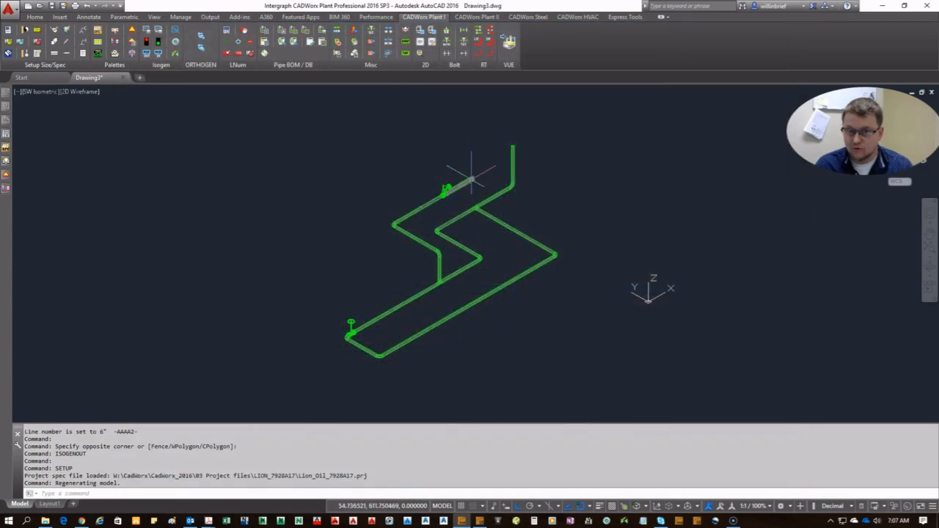
- Glance at the spec view and try to run the ISOGENSTYLE command
left_click(6, 147)
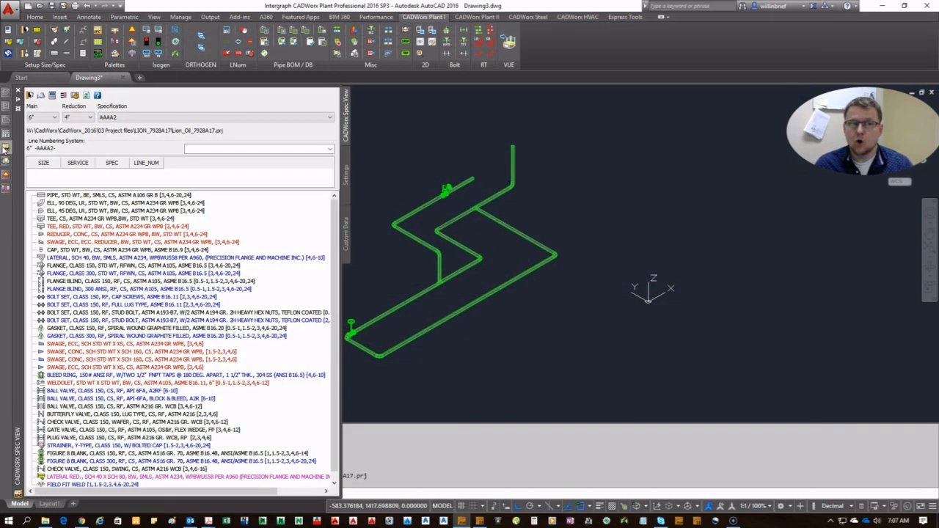
left_click(405, 130)
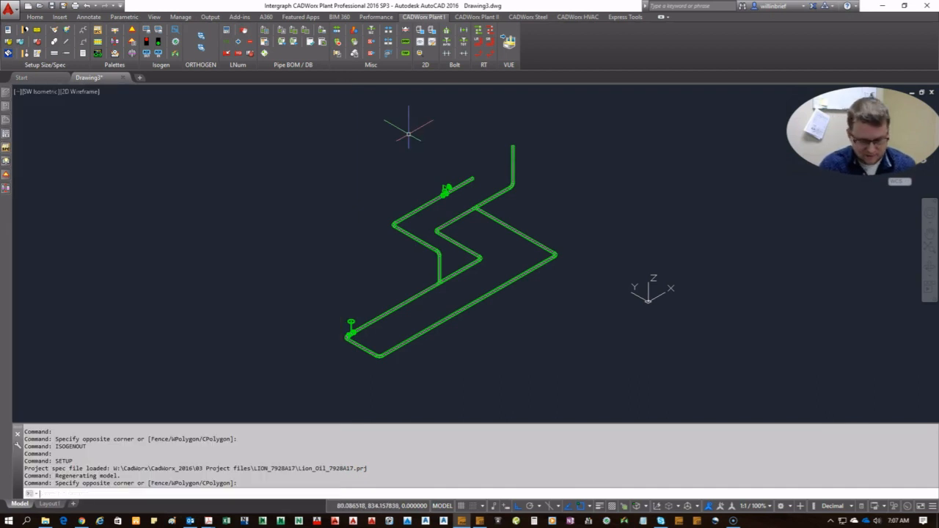
type("isogensty")
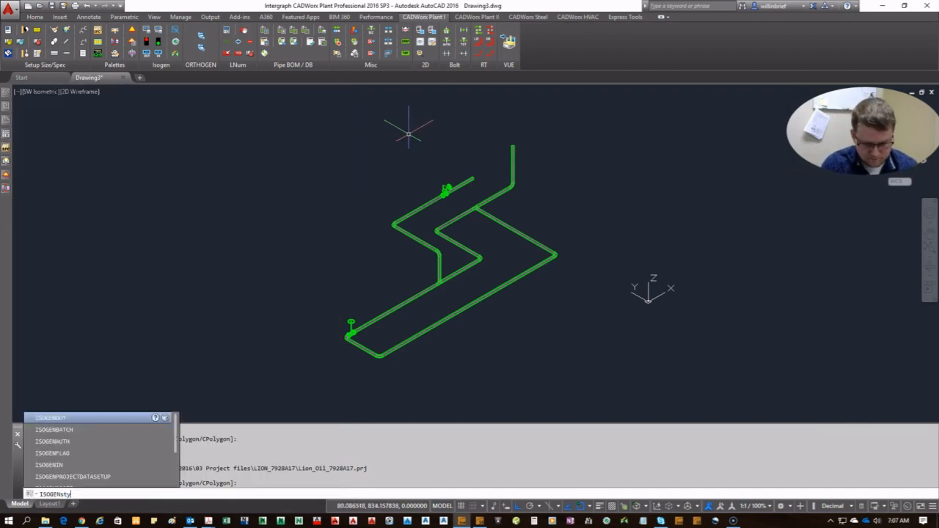
type("le")
key("Return")
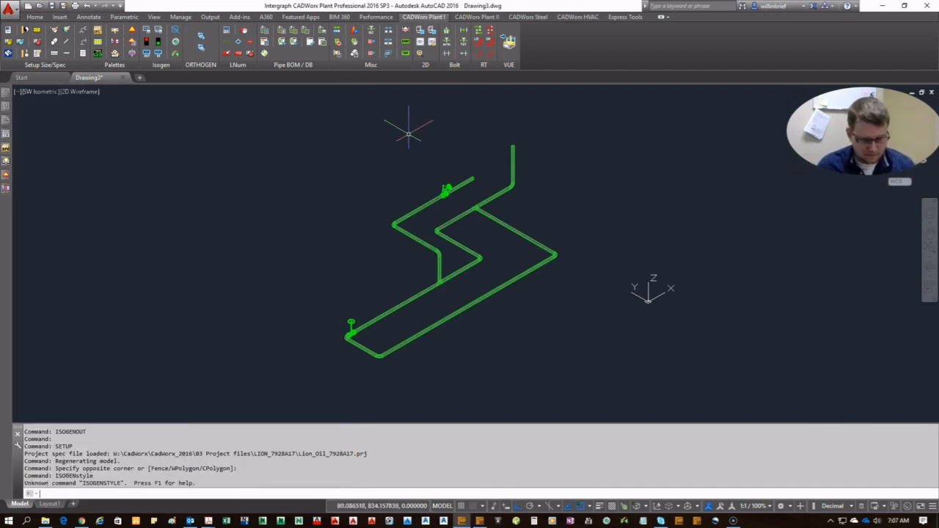
- Start ISOGENOUT and look through the I-Configure directories, keeping the Isogen\KMG directory
type("isogenou")
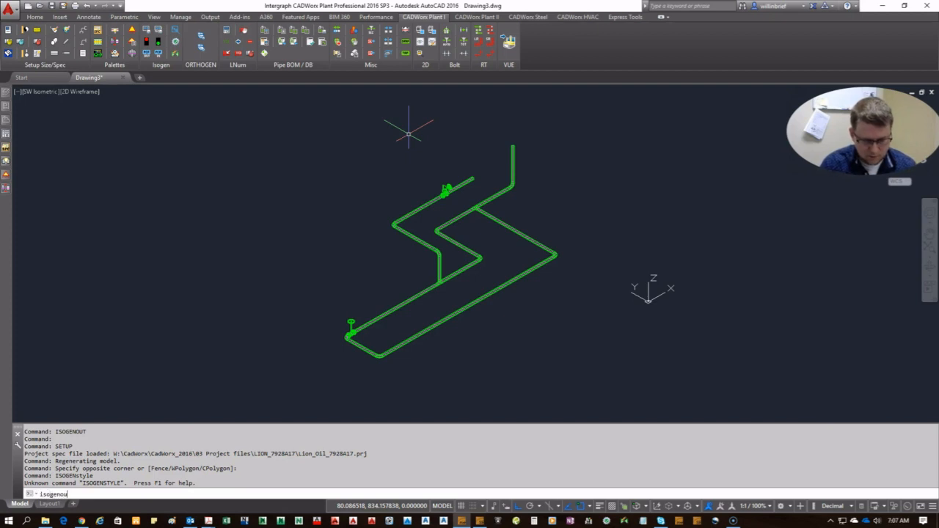
type("t")
key("Return")
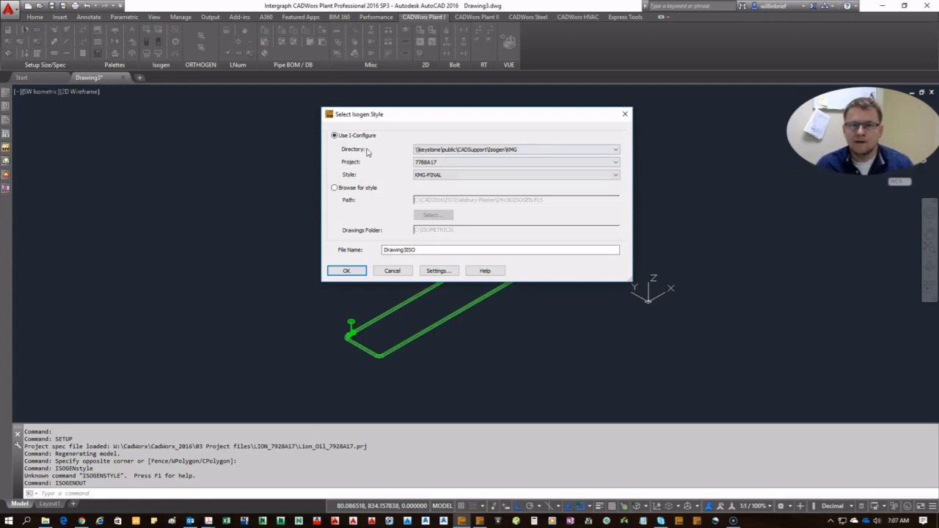
left_click_drag(406, 119, 207, 129)
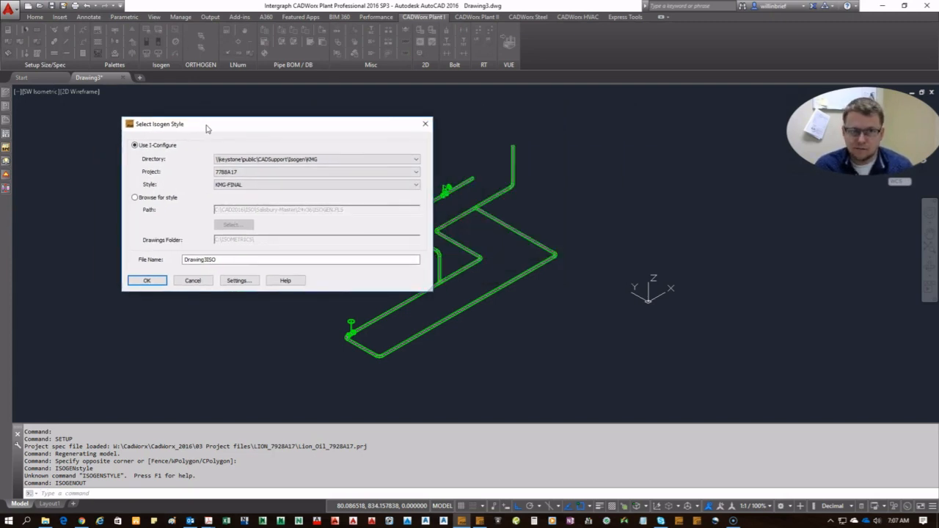
left_click(384, 159)
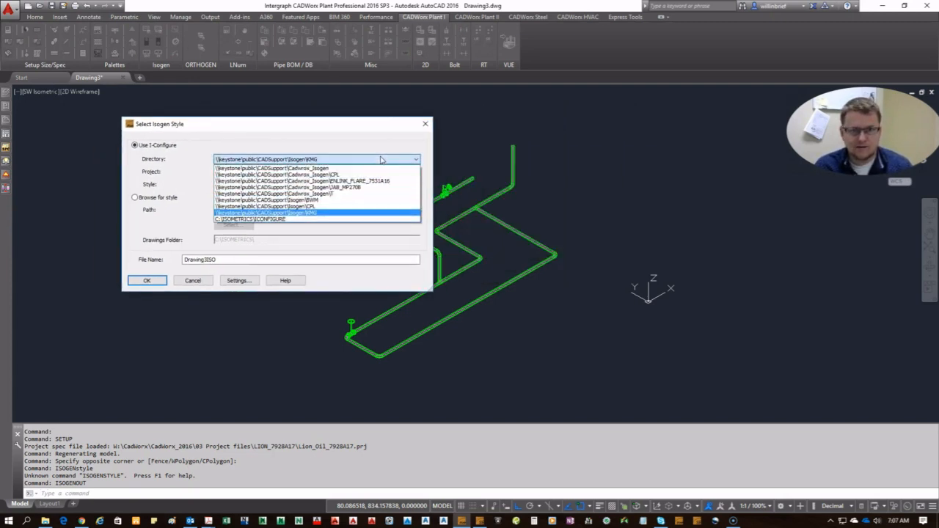
left_click(370, 212)
left_click(348, 159)
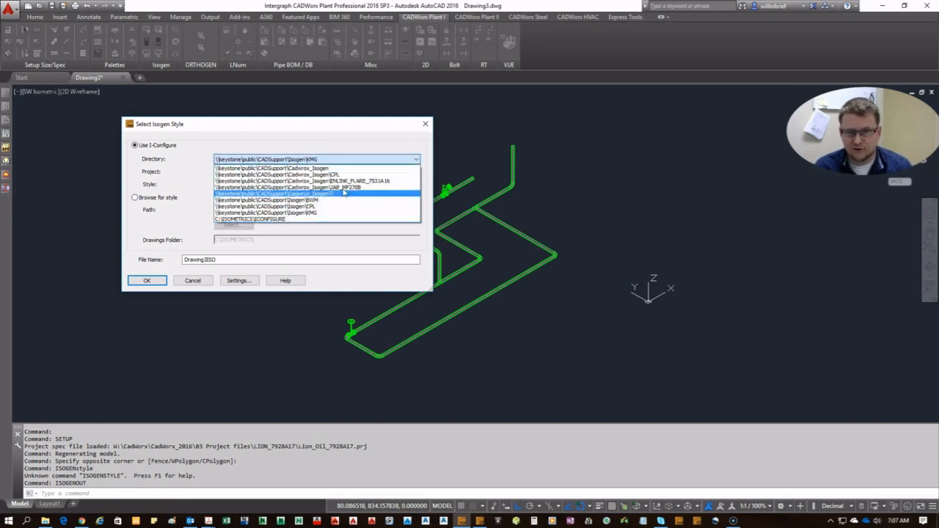
left_click(347, 141)
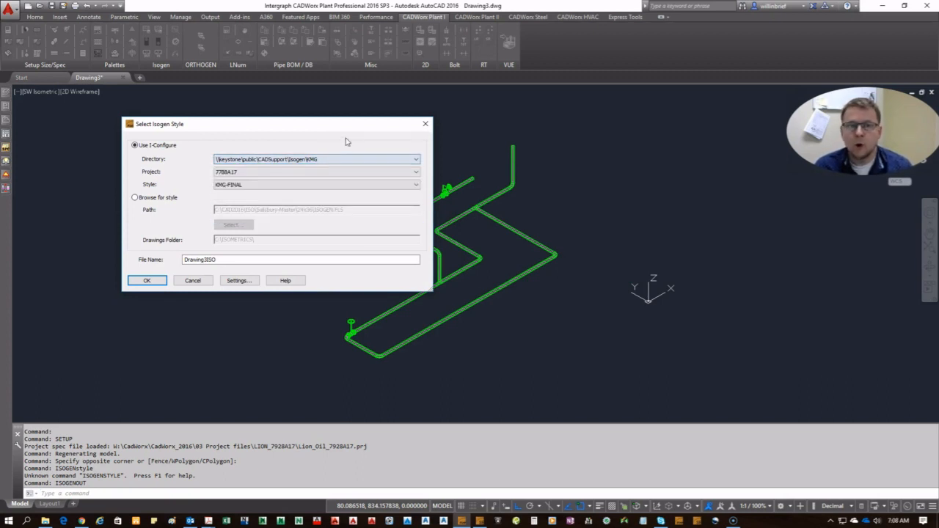
- Look through the project and style choices for the Isogen output, keeping the KMG-FINAL style
left_click(316, 172)
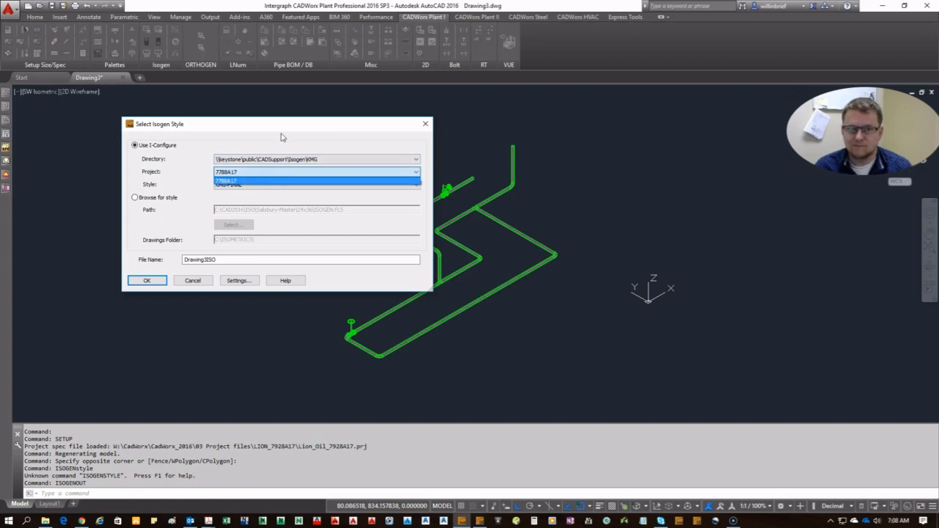
left_click(280, 159)
left_click(264, 184)
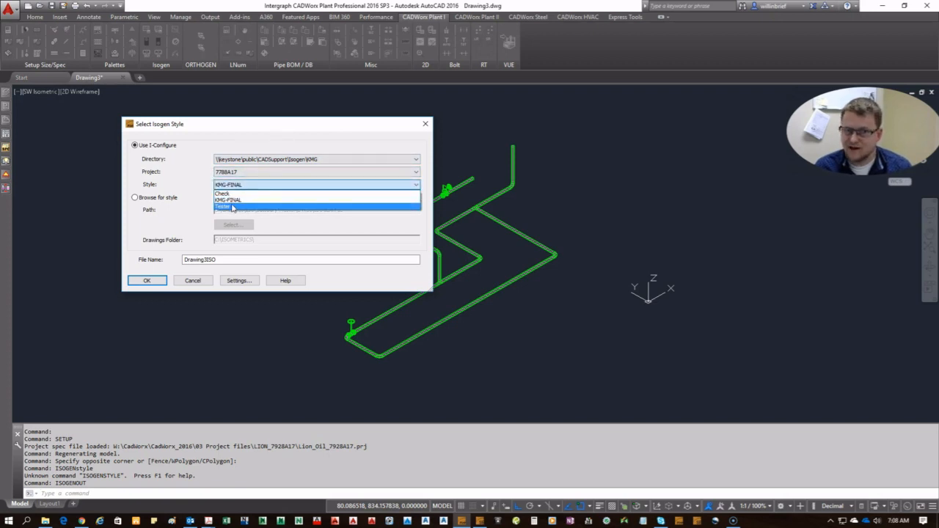
left_click(199, 186)
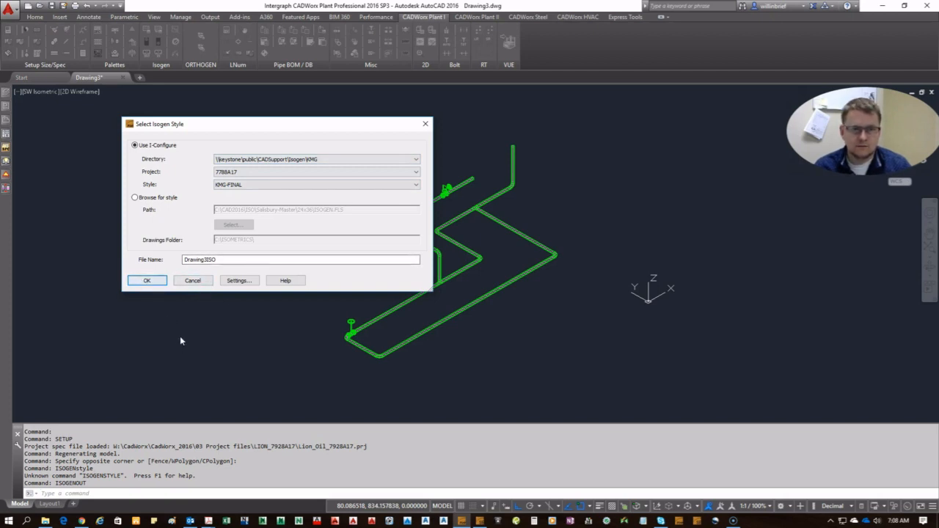
- Export all the piping components to Isogen in the KMG-FINAL style, and view the resulting plot file, closing it without saving
left_click(146, 282)
key("Return")
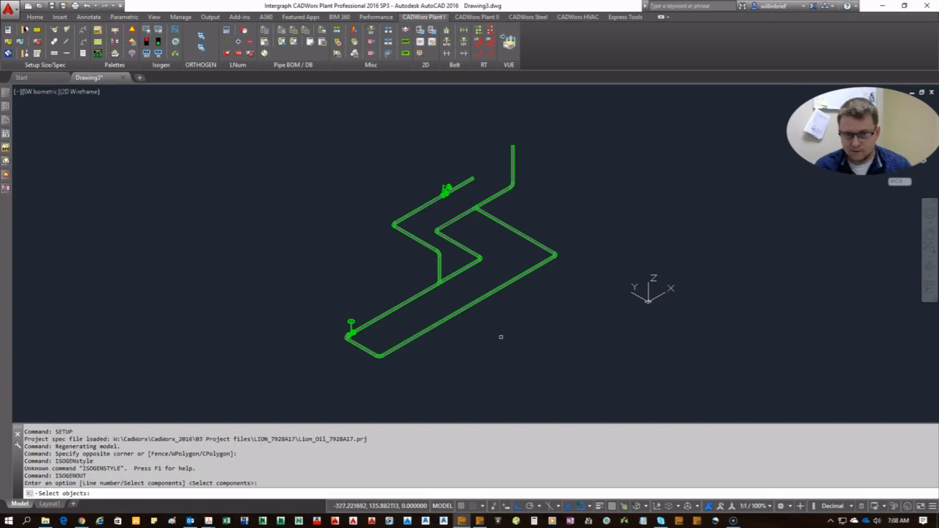
left_click(611, 396)
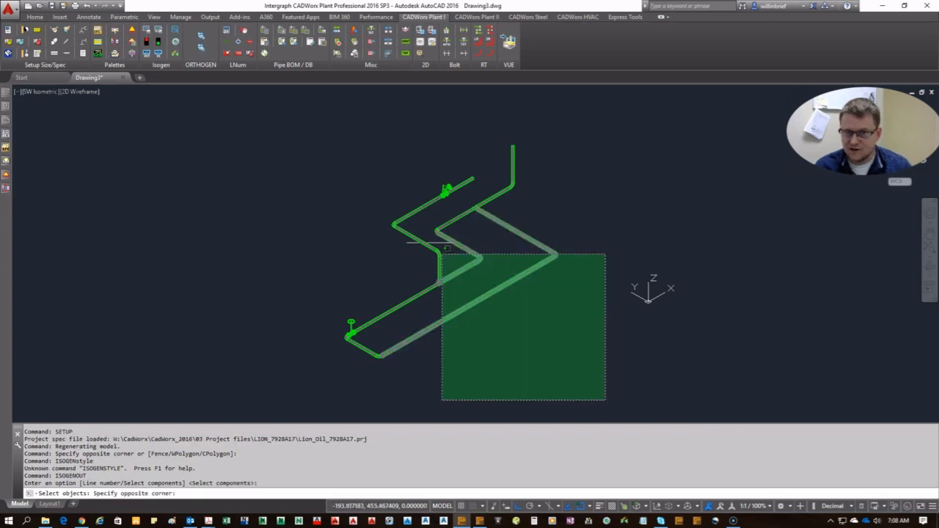
left_click(271, 126)
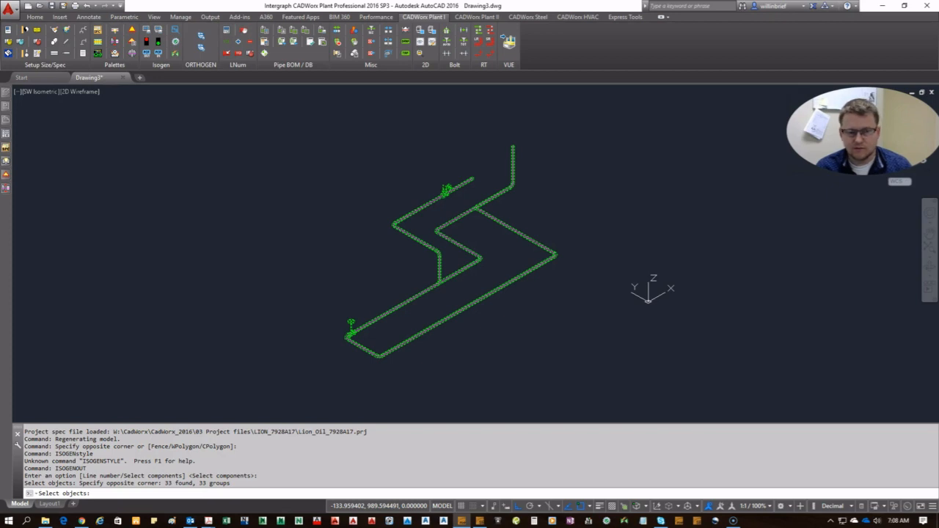
key("Return")
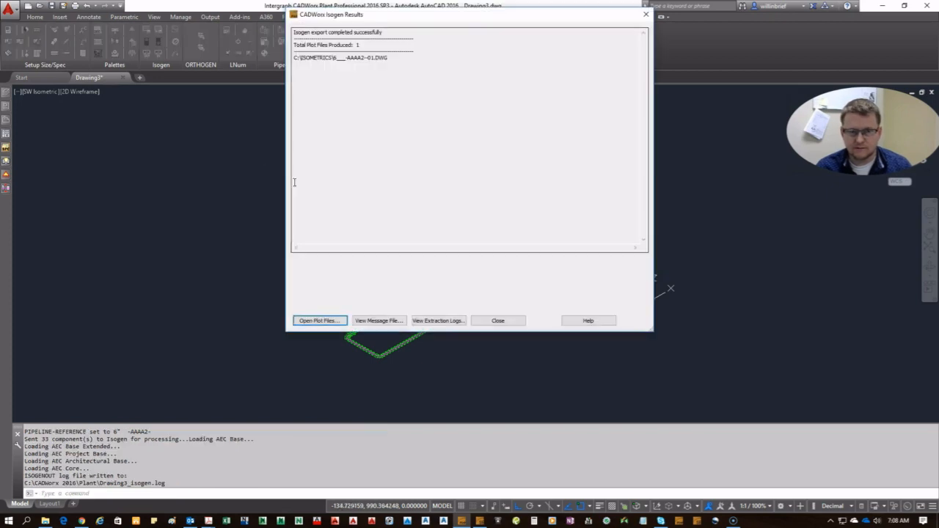
left_click(316, 321)
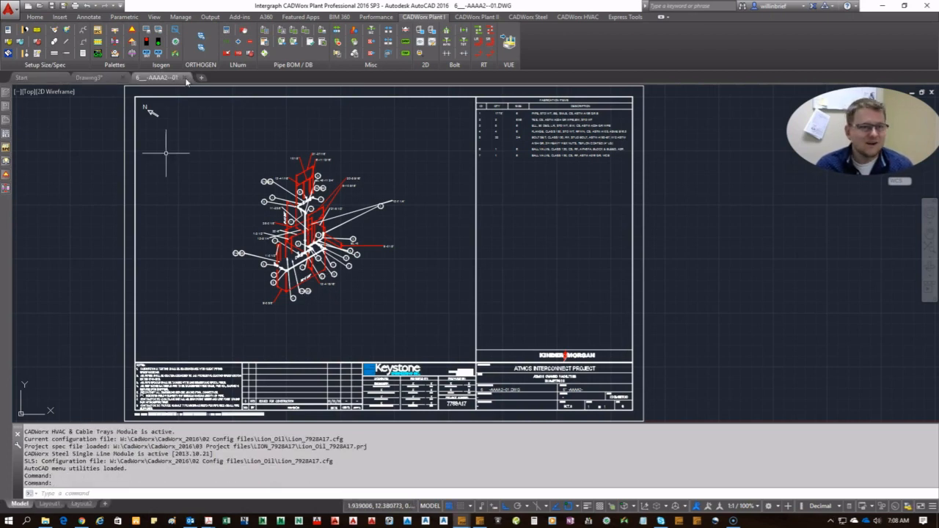
left_click(186, 79)
left_click(487, 282)
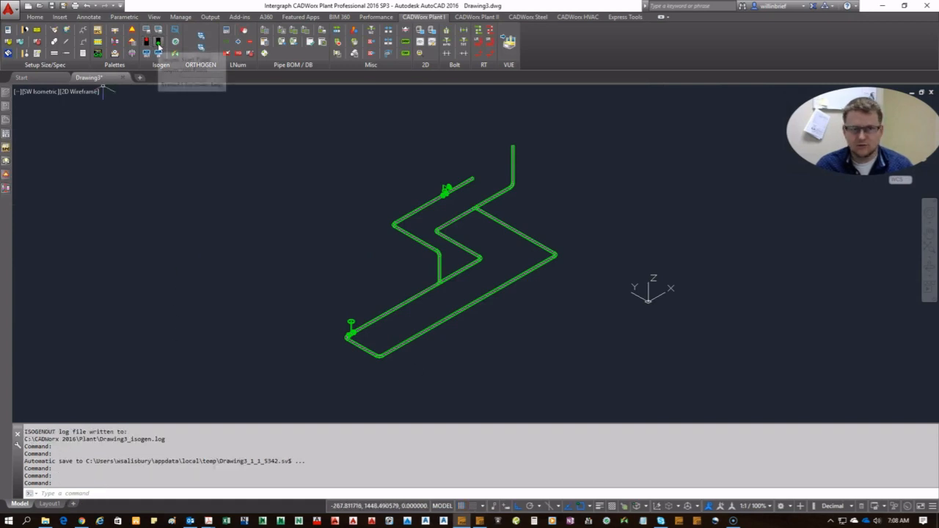
- Set the Isogen start point at the open upper end of the tall vertical pipe
left_click(148, 44)
scroll(510, 151, "up", 5)
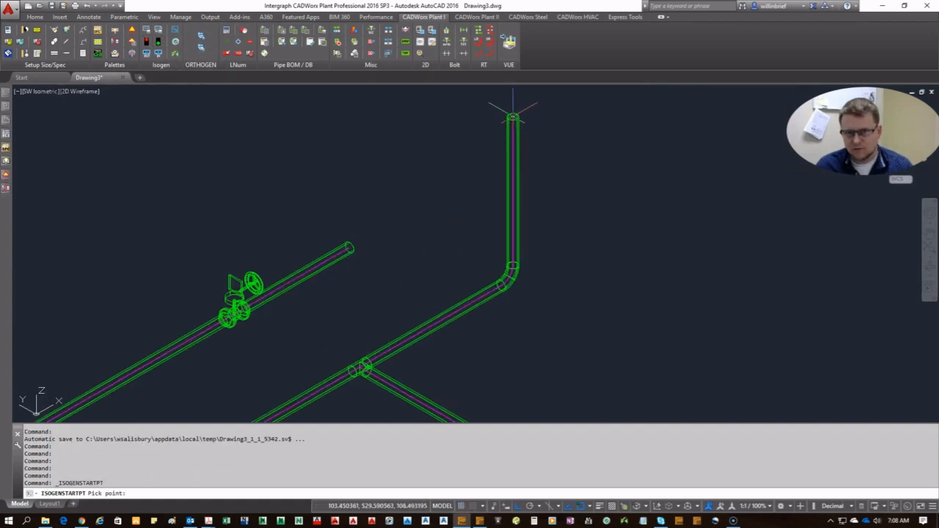
left_click(513, 116)
- Place Isogen stop signs at the elbow below the upper tee and at that tee's branch outlet
left_click(156, 44)
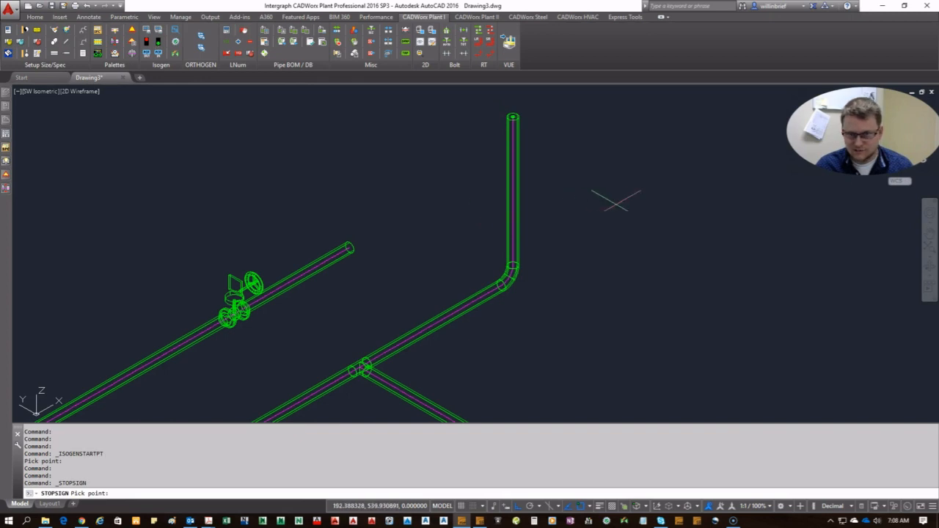
scroll(513, 272, "down", 3)
scroll(367, 334, "up", 6)
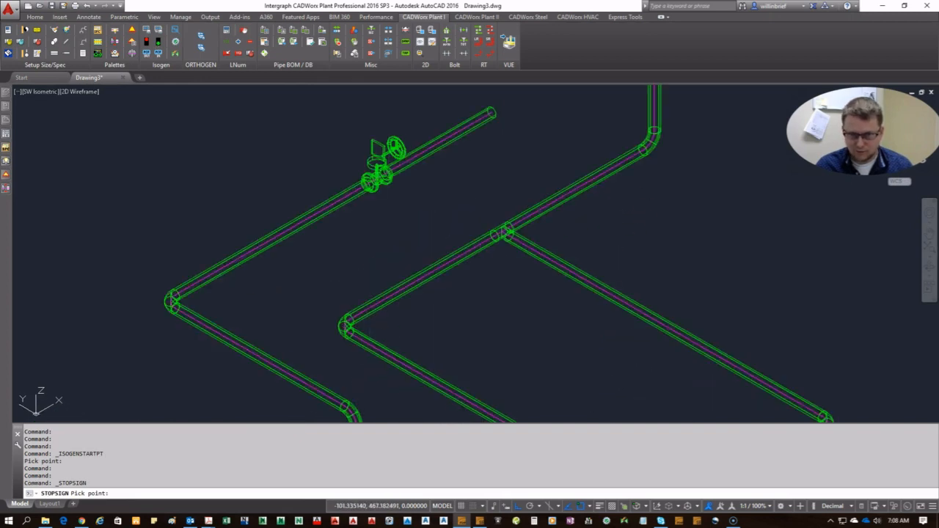
left_click(341, 326)
scroll(513, 279, "down", 3)
scroll(476, 235, "up", 4)
key("Return")
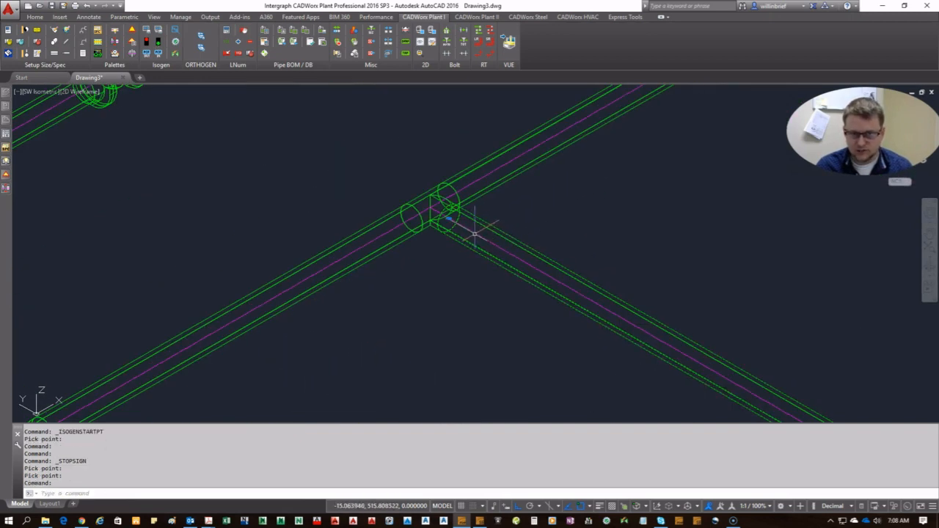
left_click(449, 214)
scroll(532, 220, "down", 5)
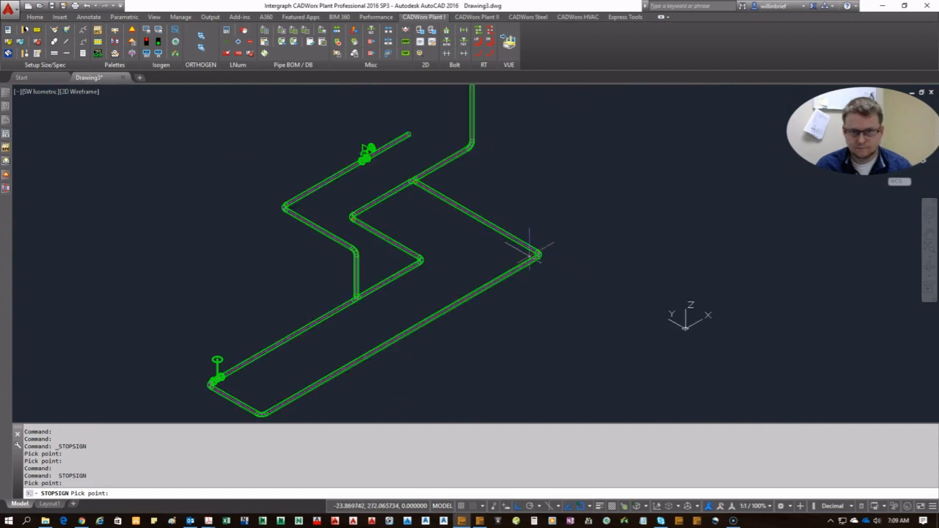
key("Escape")
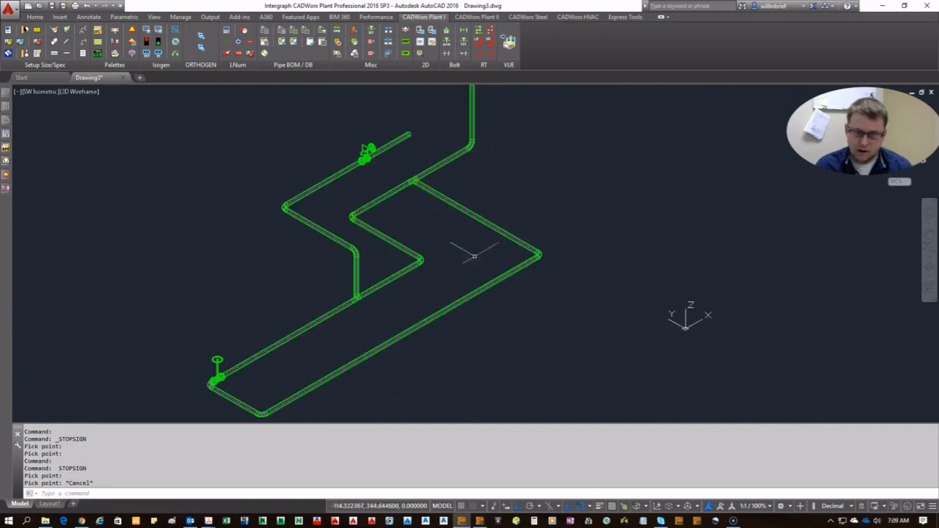
- Place another Isogen stop sign at the lower tee's branch outlet, at the base of the short vertical riser
scroll(360, 297, "up", 5)
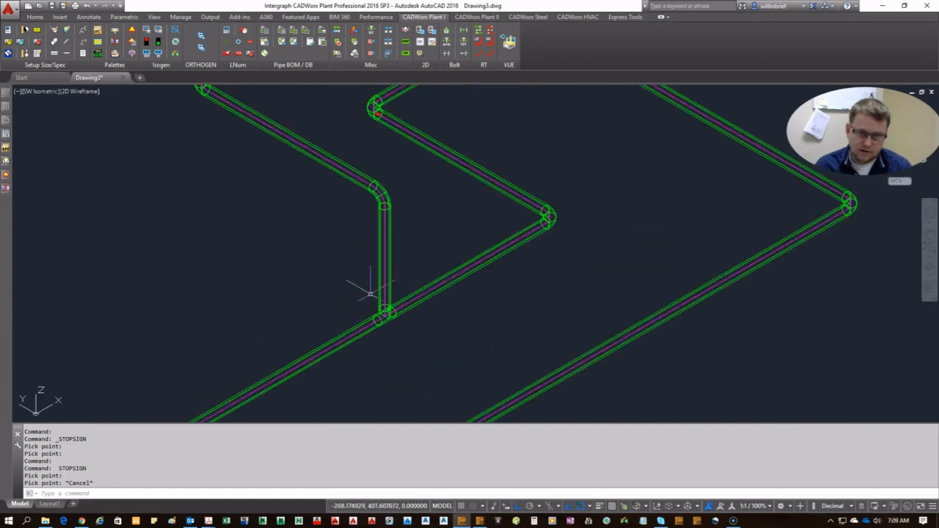
key("Return")
left_click(366, 330)
scroll(367, 330, "down", 5)
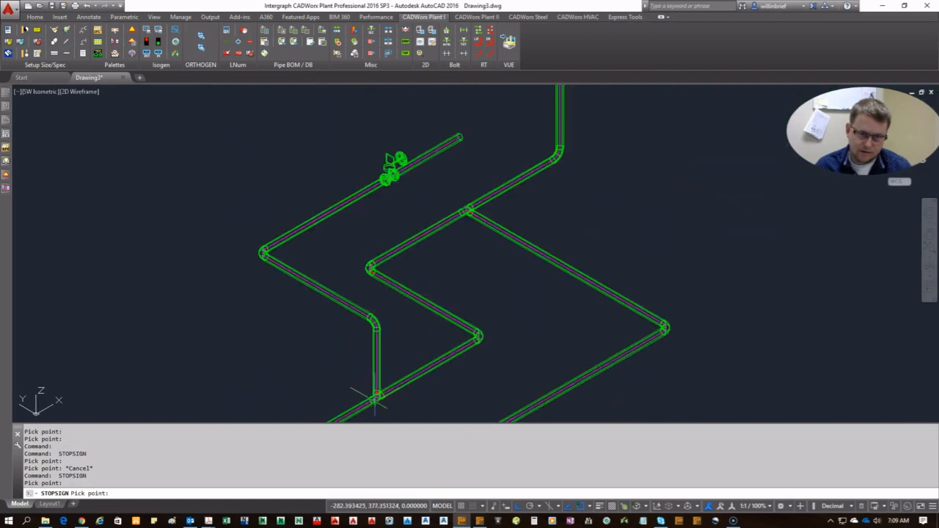
scroll(118, 253, "down", 5)
key("Escape")
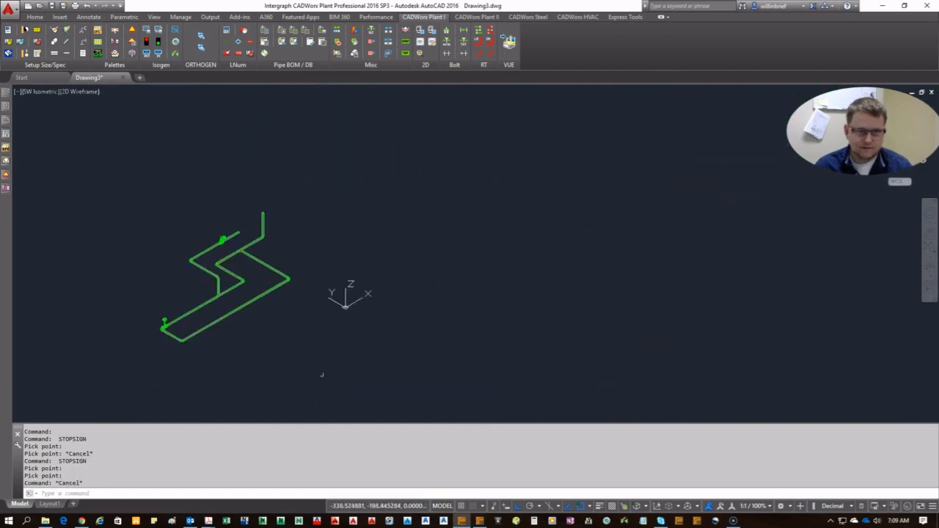
- Export the whole piping run to Isogen with the KMG-FINAL style, and open the plot files
left_click(321, 377)
left_click(72, 180)
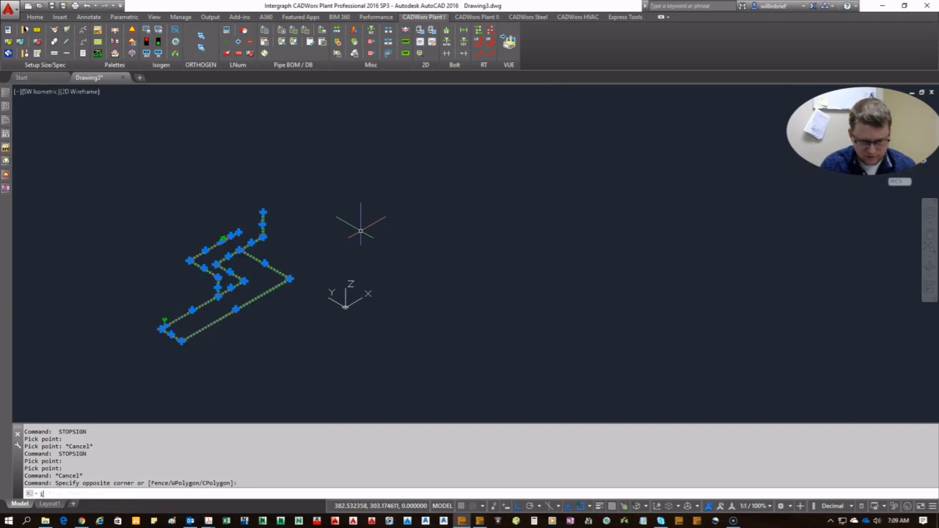
key("Return")
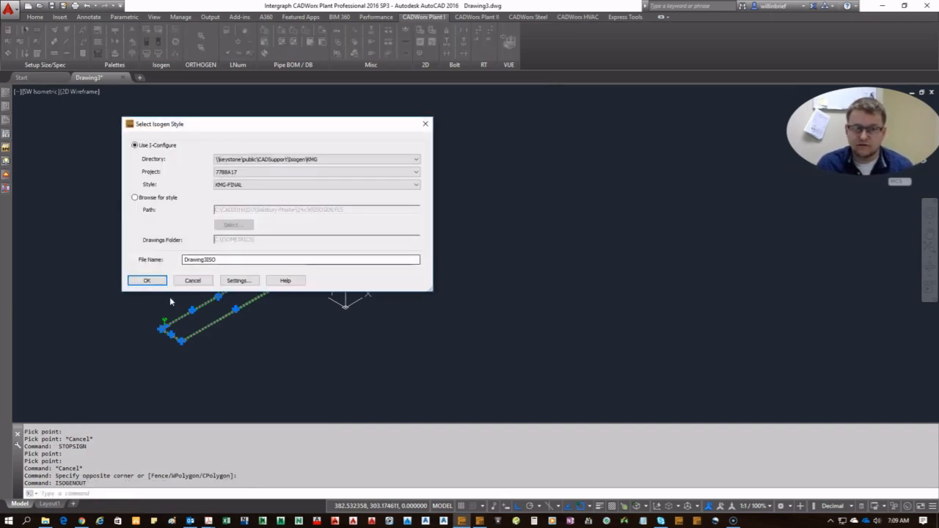
left_click(145, 282)
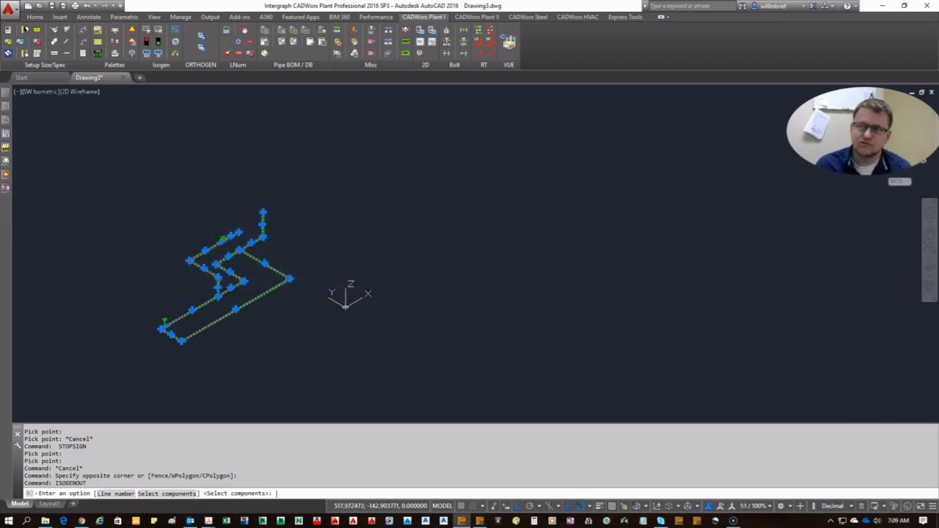
key("Return")
left_click(311, 319)
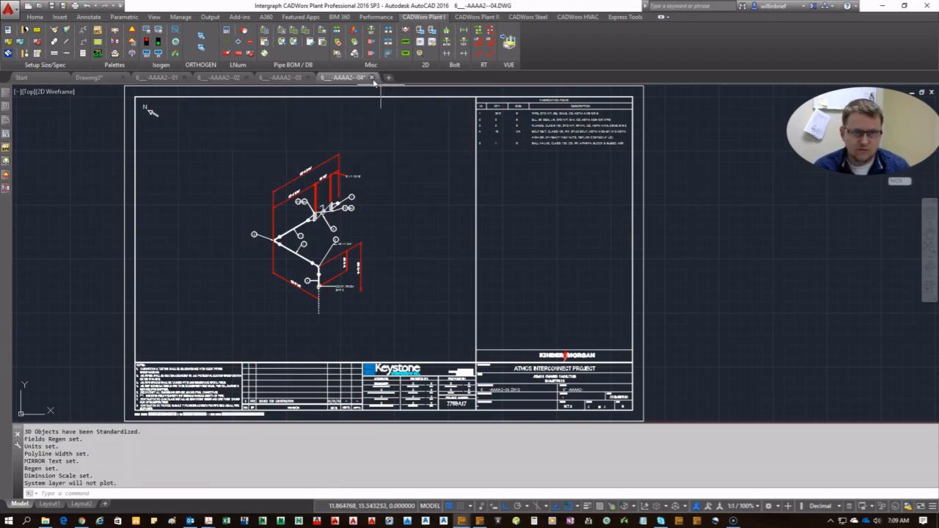
- Look over the isometric sheets from 04 back to 01, closing each without saving
left_click(372, 78)
left_click(495, 287)
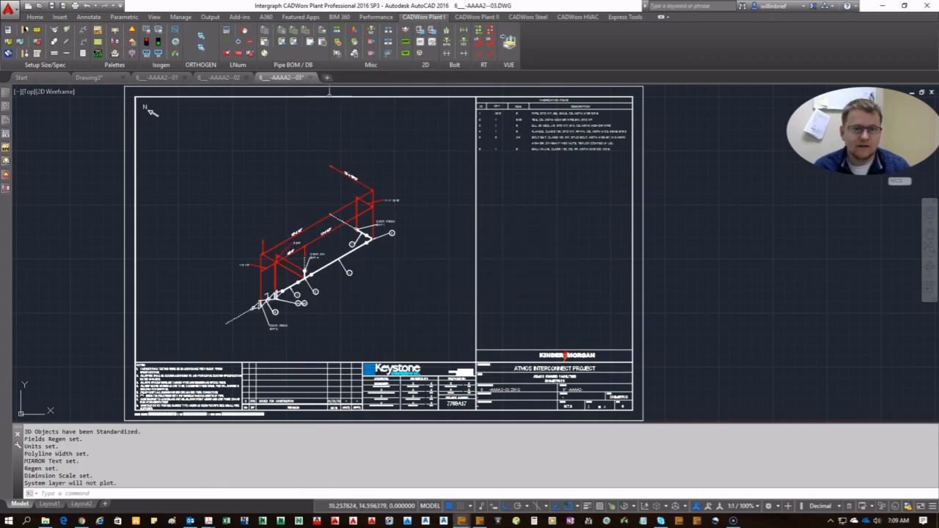
left_click(309, 78)
left_click(494, 282)
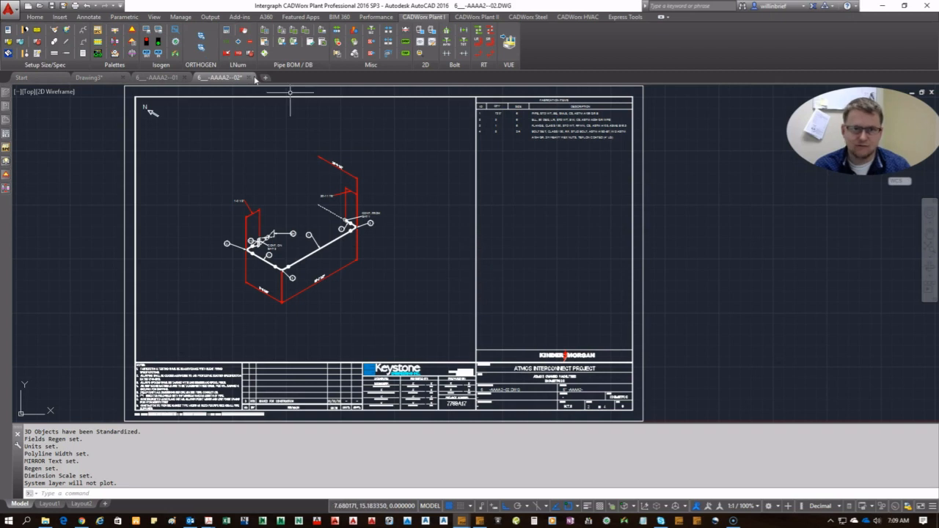
left_click(248, 77)
left_click(489, 284)
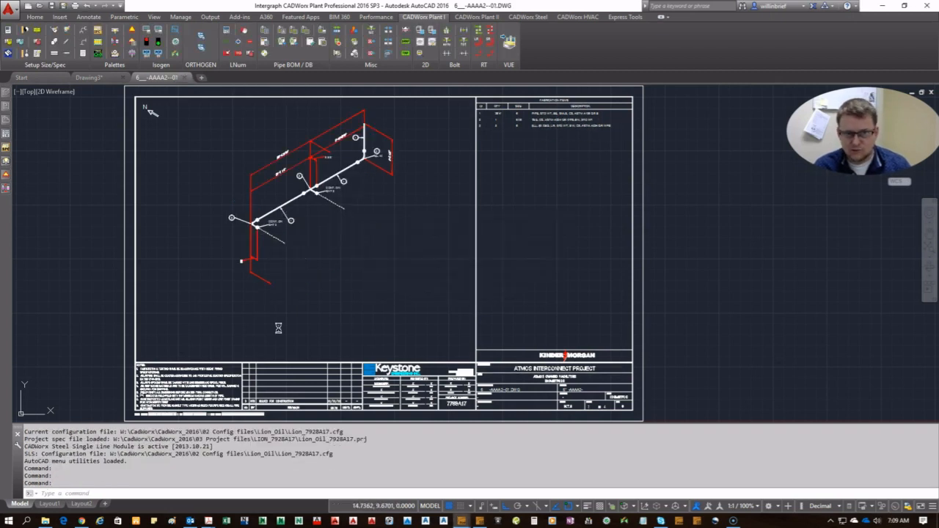
left_click(190, 77)
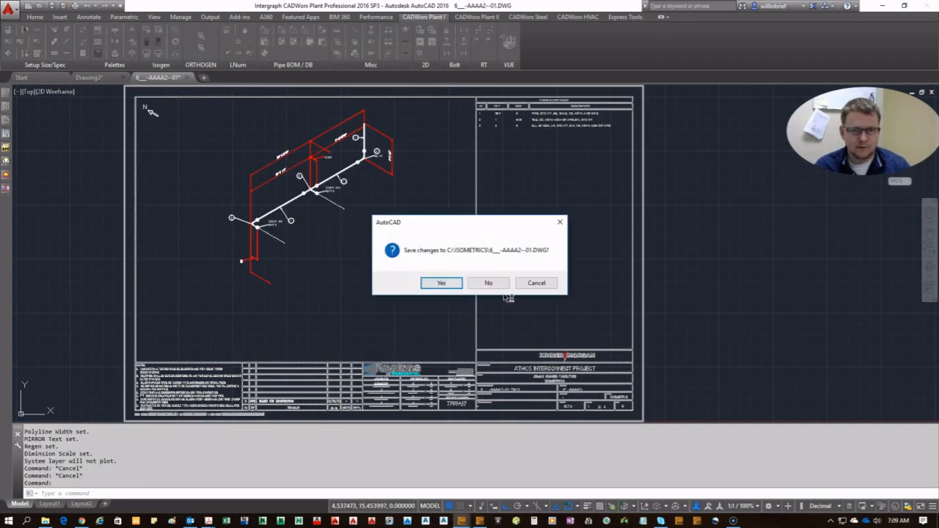
left_click(488, 283)
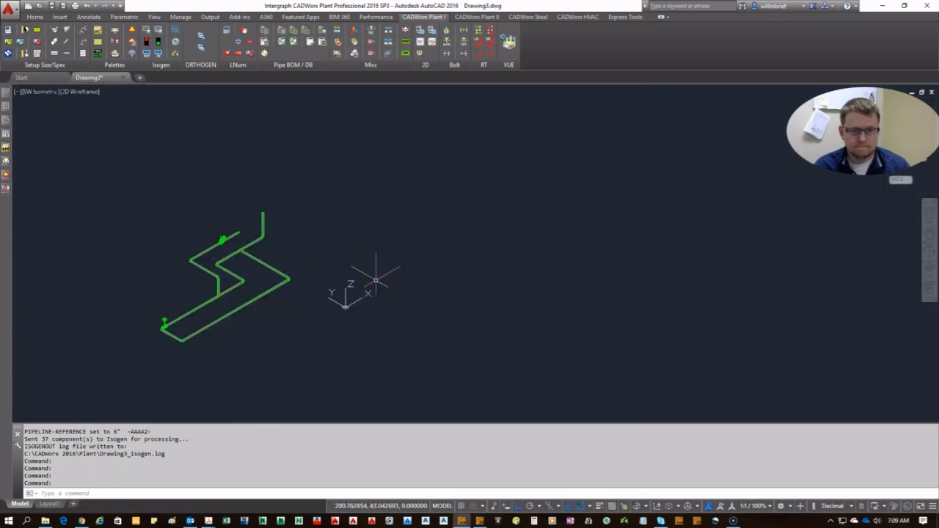
- Erase the stop signs at the upper tee's branch outlet and at the elbow below that tee
scroll(274, 245, "up", 5)
scroll(213, 271, "up", 6)
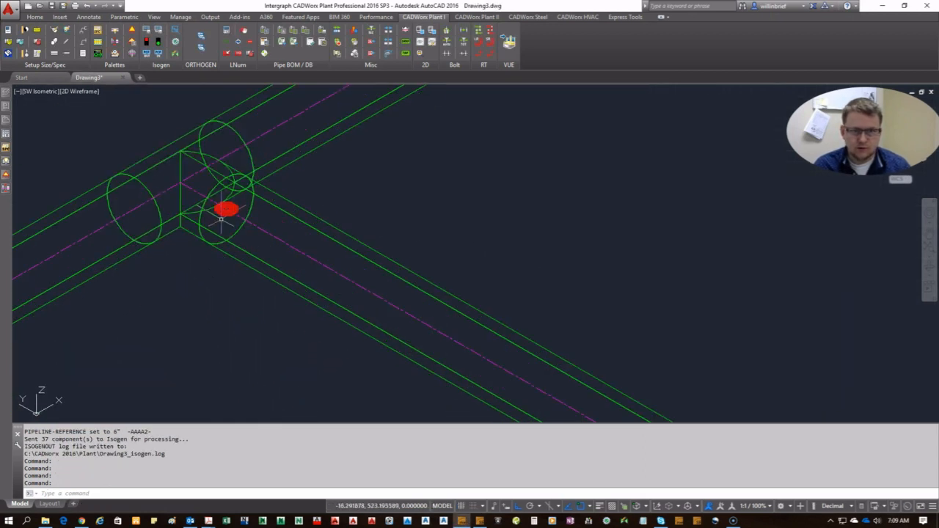
key("Delete")
scroll(462, 183, "down", 6)
scroll(280, 264, "up", 5)
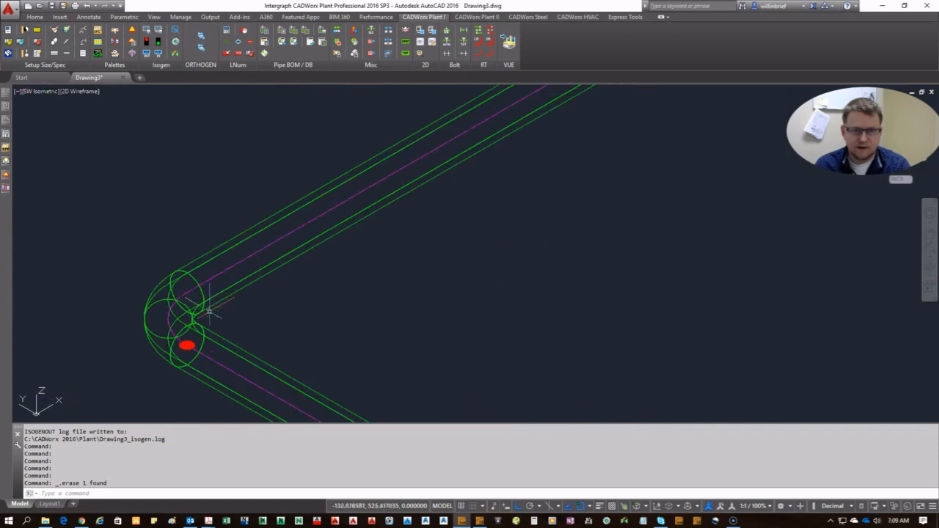
left_click(187, 345)
key("Delete")
- Run ISOGENOUT on the whole piping run with the remaining stop sign in the KMG-FINAL style, and open the plot files
scroll(286, 257, "down", 6)
scroll(334, 176, "up", 5)
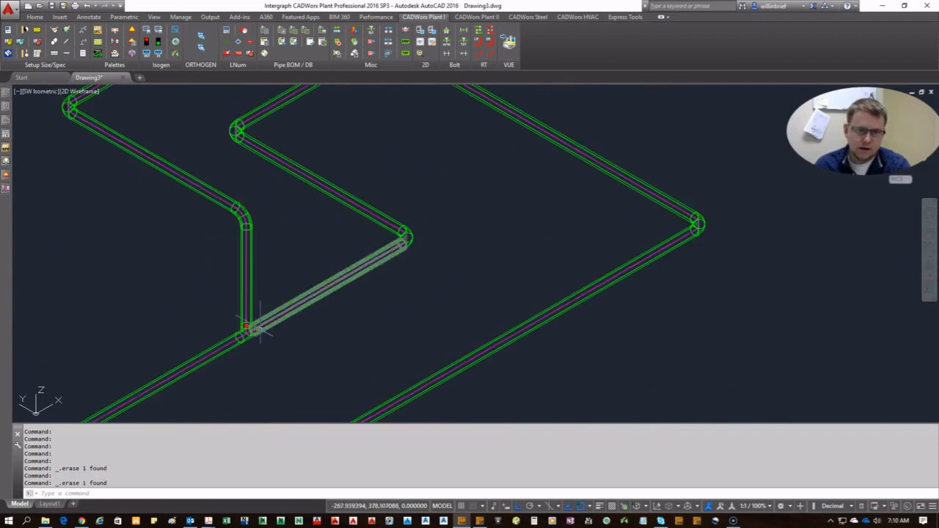
scroll(333, 176, "down", 2)
scroll(334, 176, "down", 3)
scroll(189, 329, "up", 3)
middle_click_drag(648, 152, 595, 288)
scroll(629, 325, "down", 4)
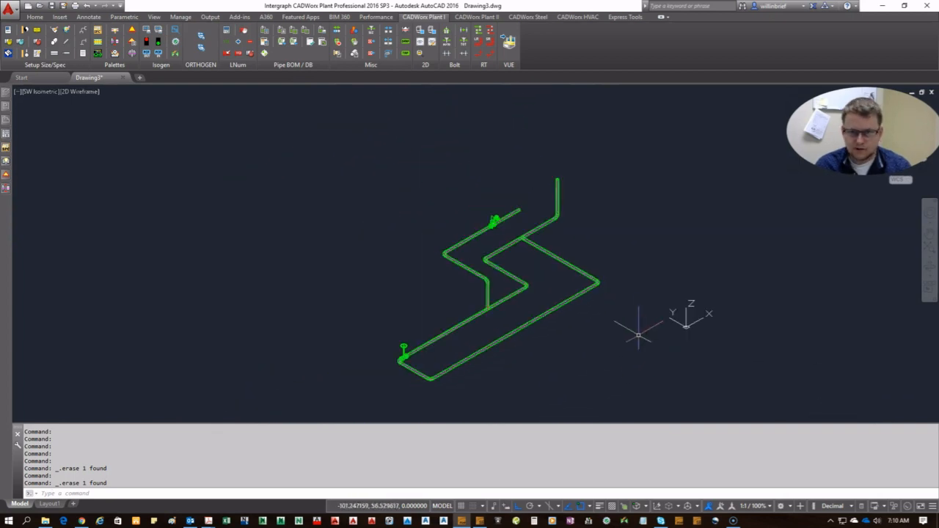
left_click(637, 413)
left_click(361, 152)
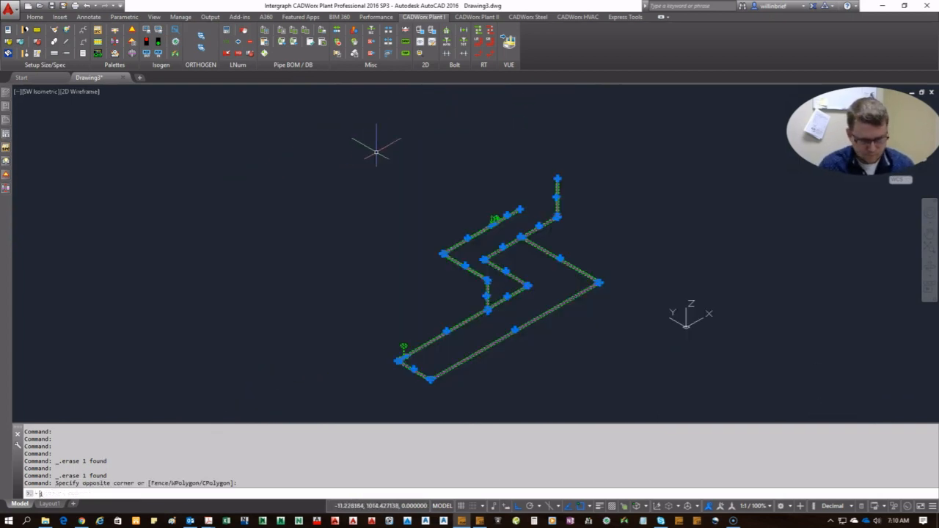
type("isogenout")
key("Return")
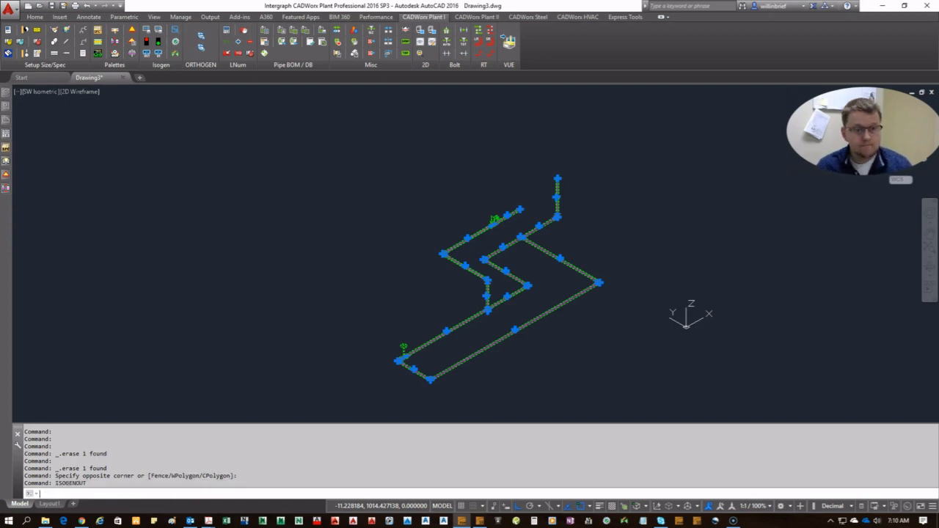
left_click(145, 279)
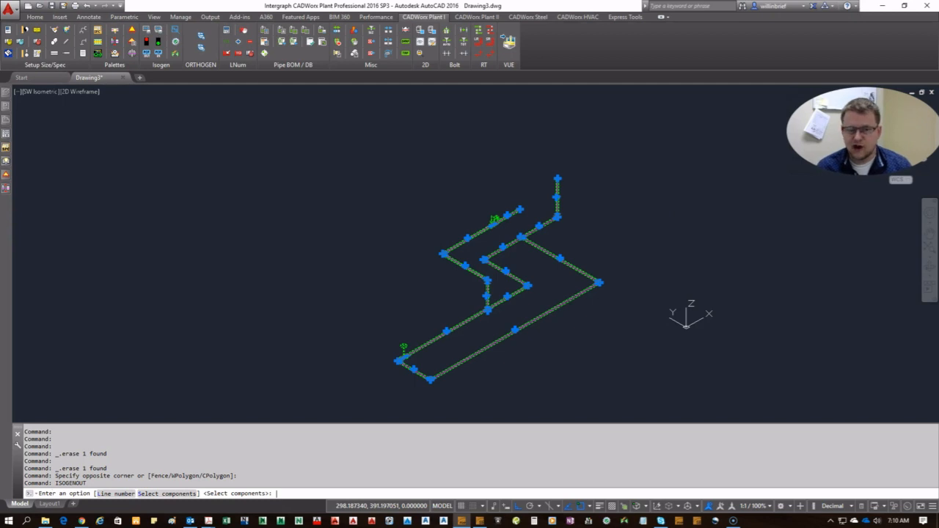
key("Return")
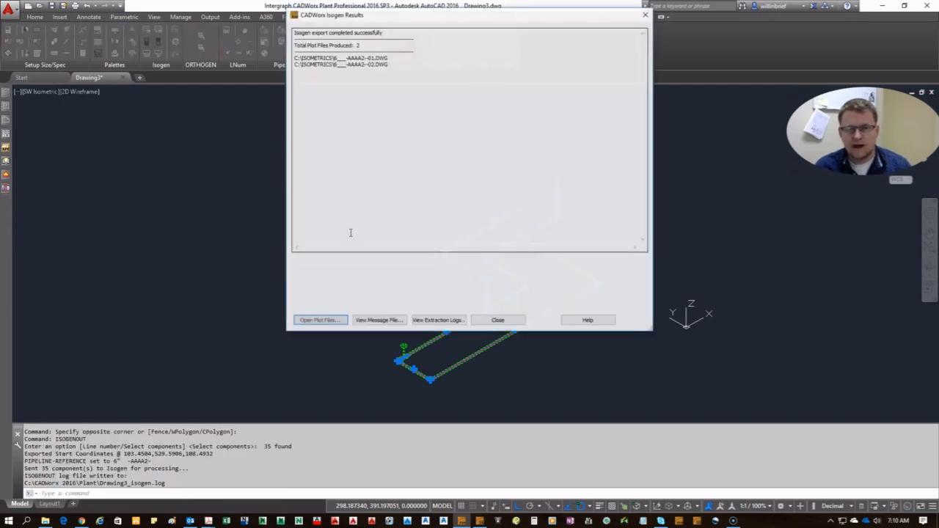
left_click(315, 320)
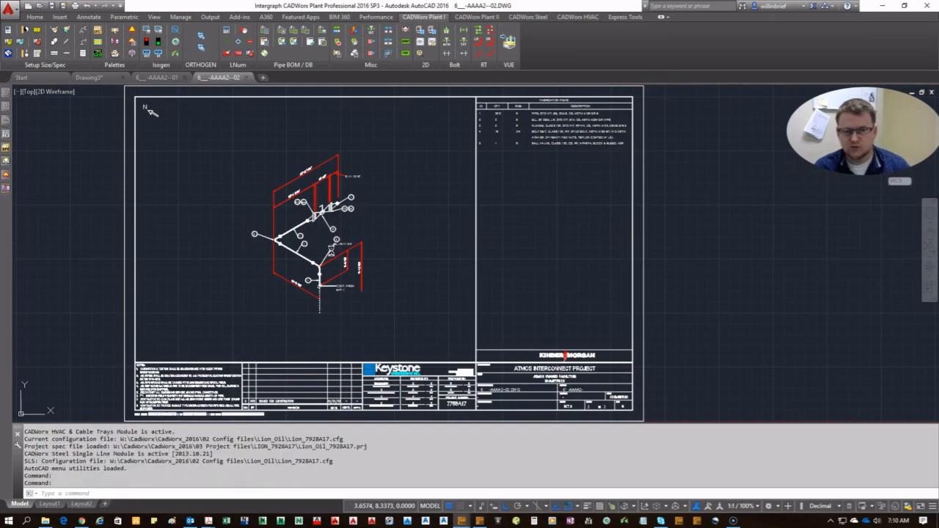
- Examine the branch isometric on sheet 02, and compare it with the piping model in Drawing3
scroll(274, 258, "up", 2)
scroll(350, 181, "up", 4)
scroll(233, 230, "down", 4)
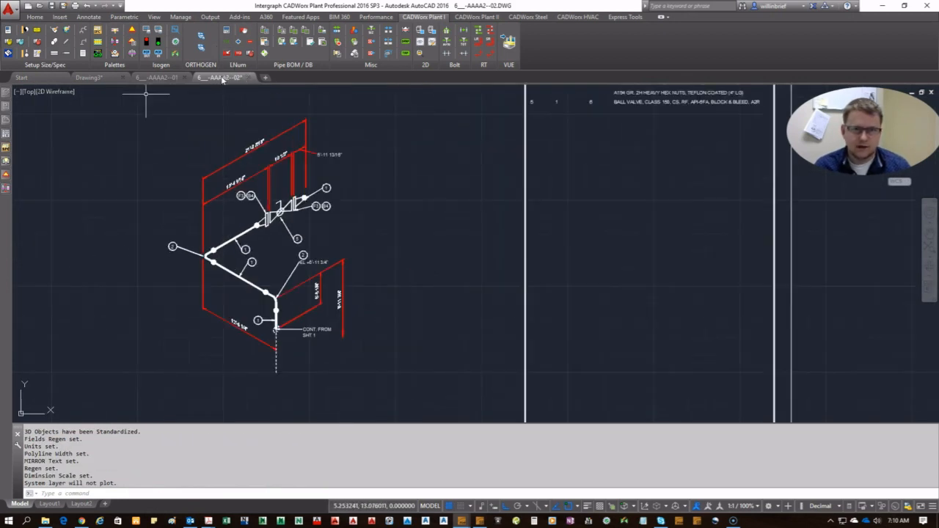
left_click(96, 78)
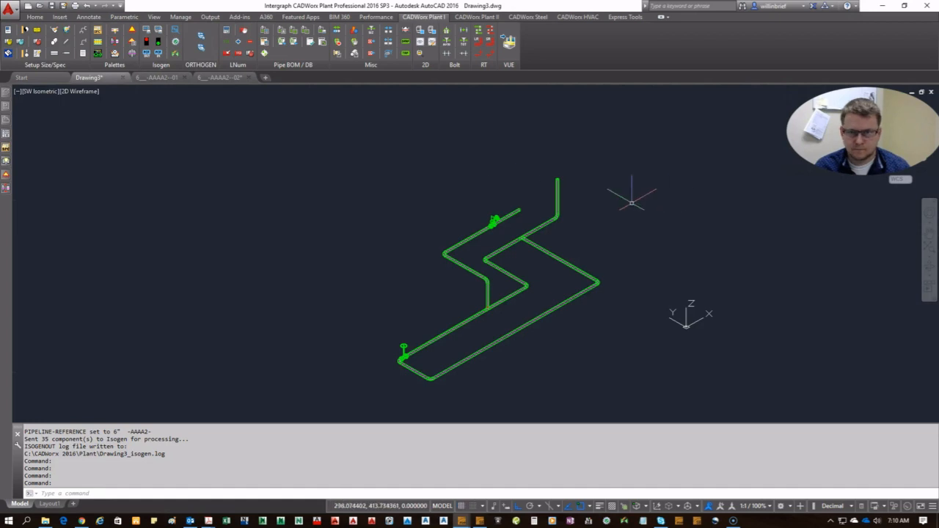
scroll(492, 217, "down", 2)
scroll(504, 247, "up", 4)
scroll(471, 252, "down", 4)
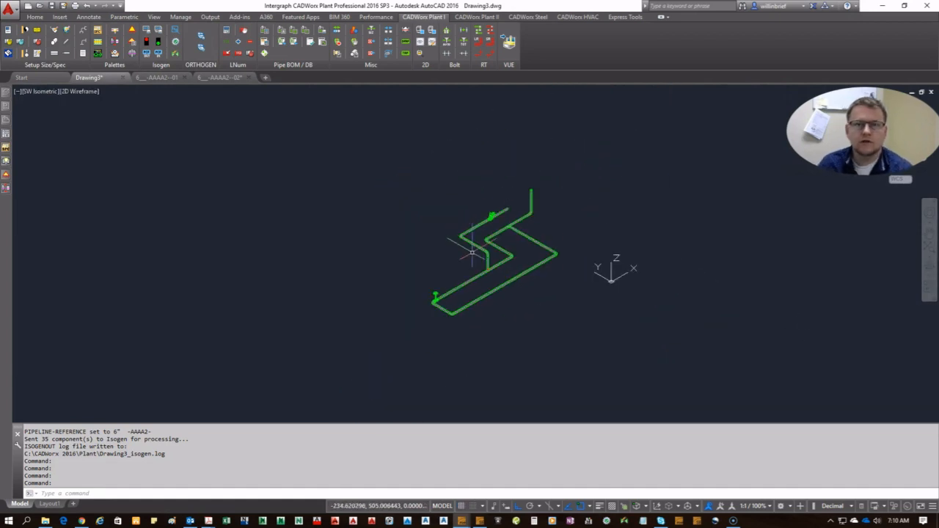
scroll(471, 252, "up", 2)
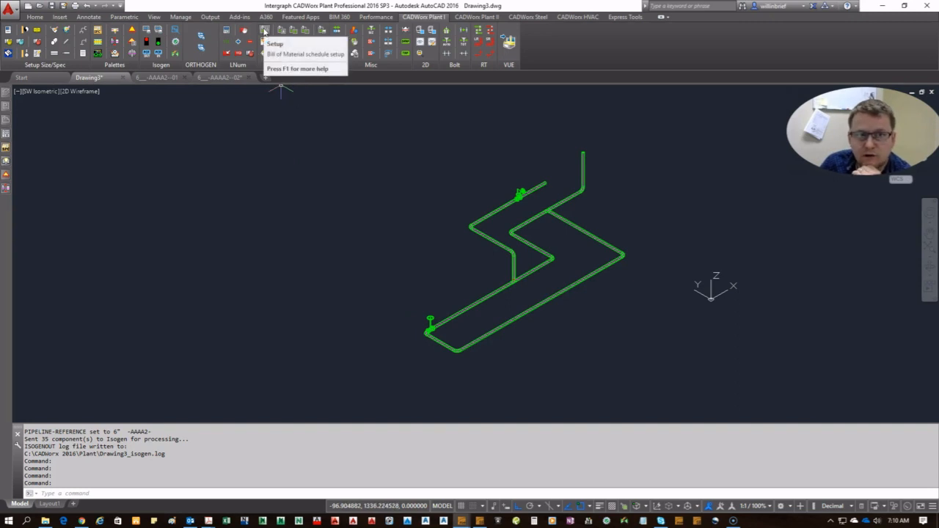
- Review the selected columns in the Bill of Material Setup, and leave it without saving
left_click(264, 31)
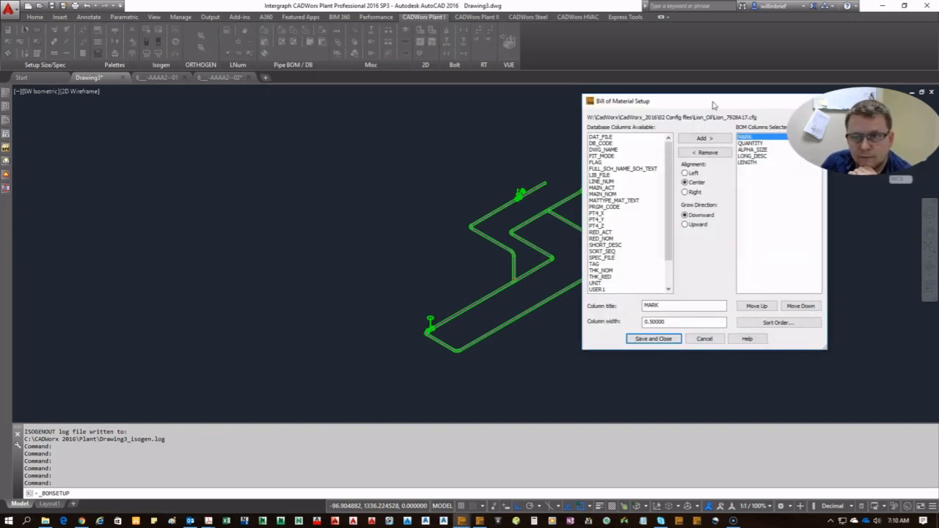
left_click_drag(713, 105, 224, 115)
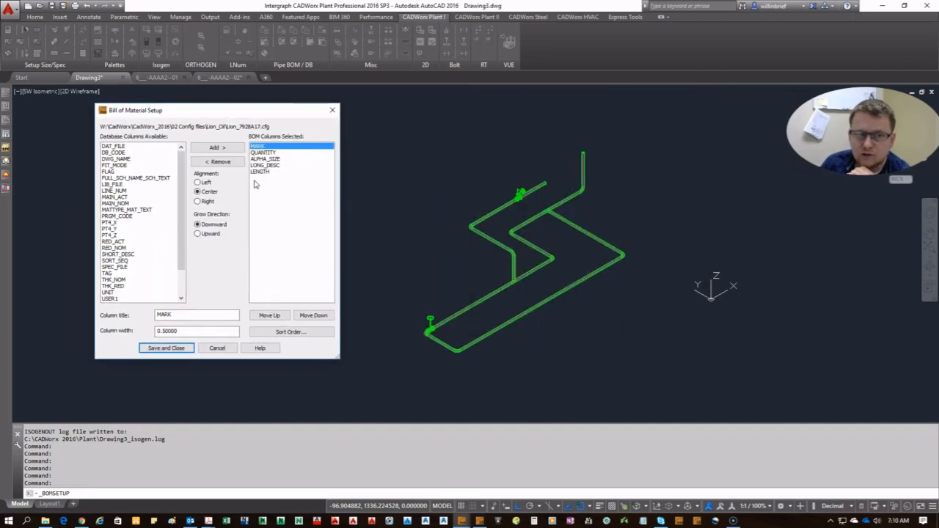
left_click(217, 348)
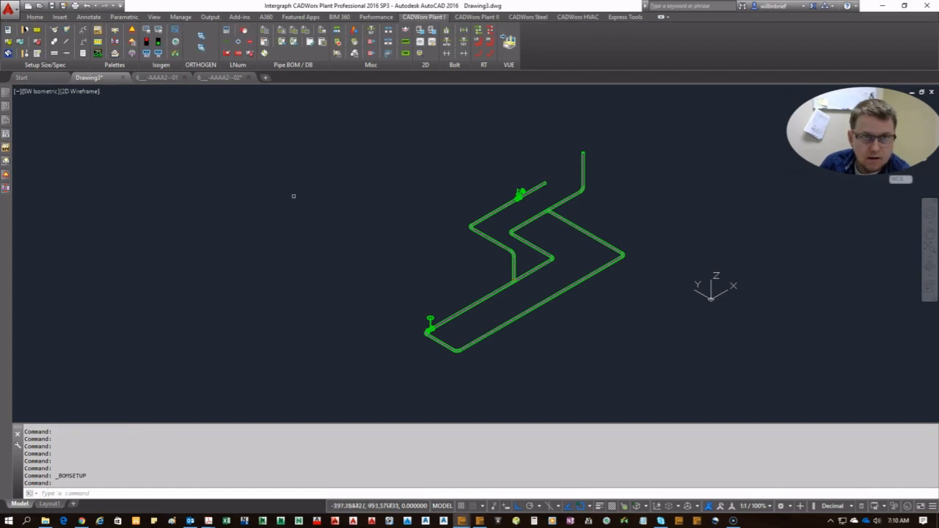
- Start a BOM export of the total length type and select all the piping components in the model
left_click(323, 29)
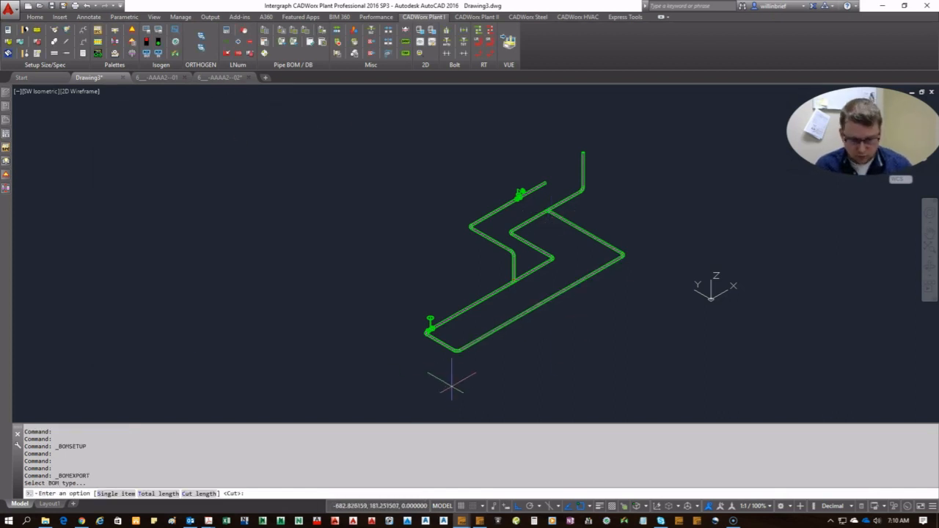
type("t")
key("Return")
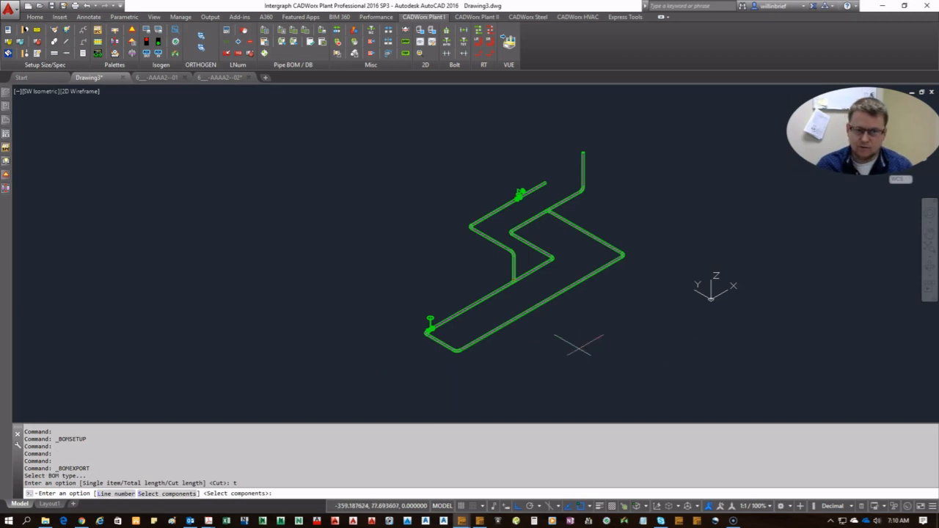
key("Return")
left_click(675, 387)
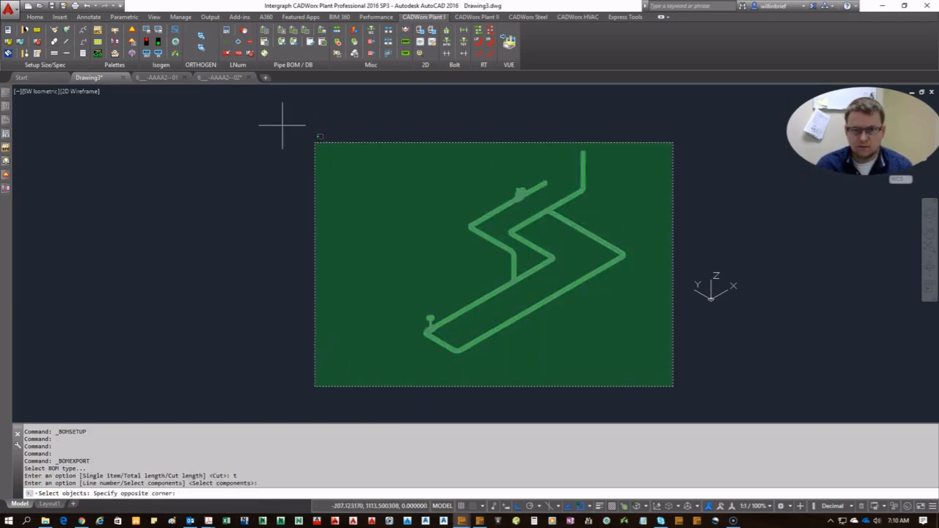
left_click(281, 125)
key("Return")
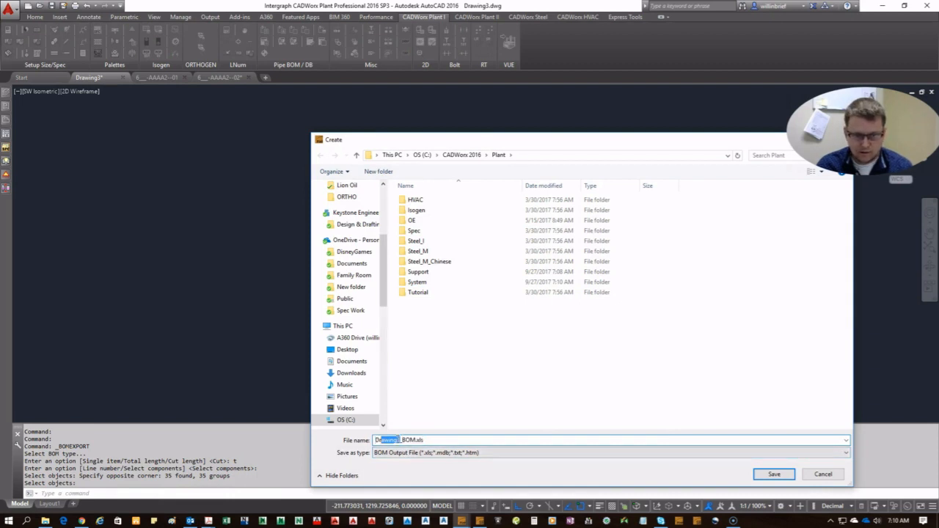
- Save the BOM output file to the Desktop as Tester_BOM.xls
type("Teste")
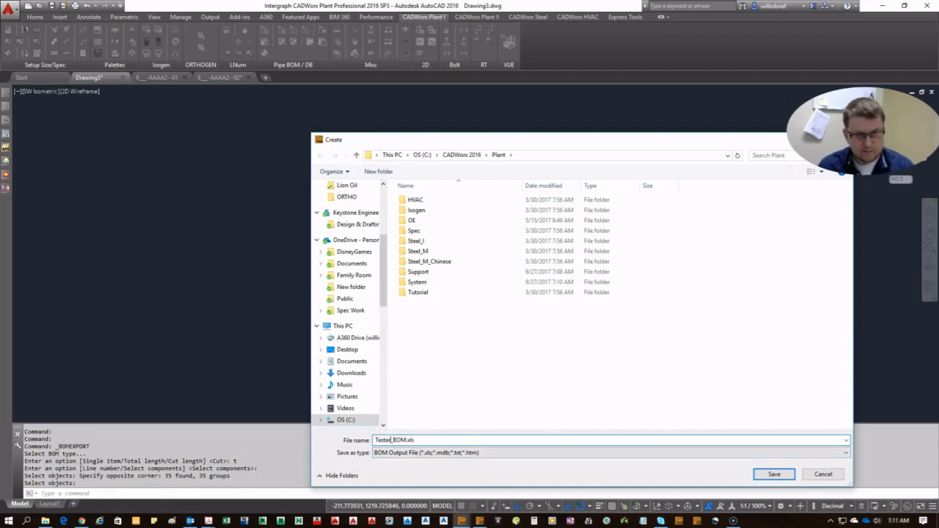
left_click(347, 351)
left_click(771, 474)
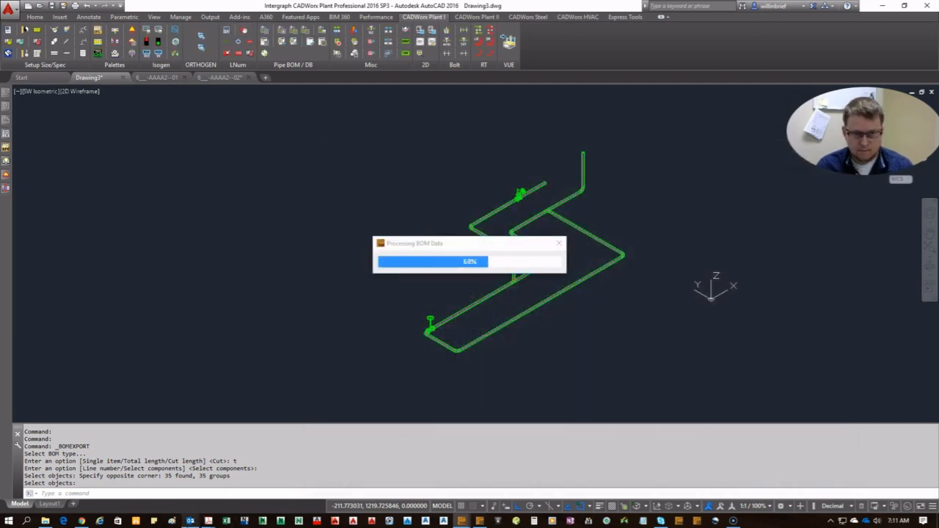
- Switch to Excel and open Tester_BOM.xls from the Desktop
mouse_move(461, 521)
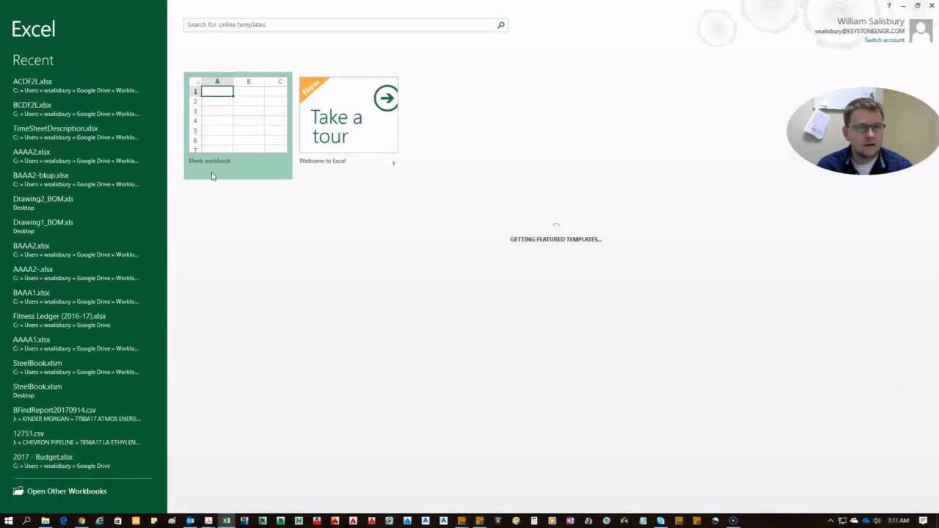
left_click(257, 143)
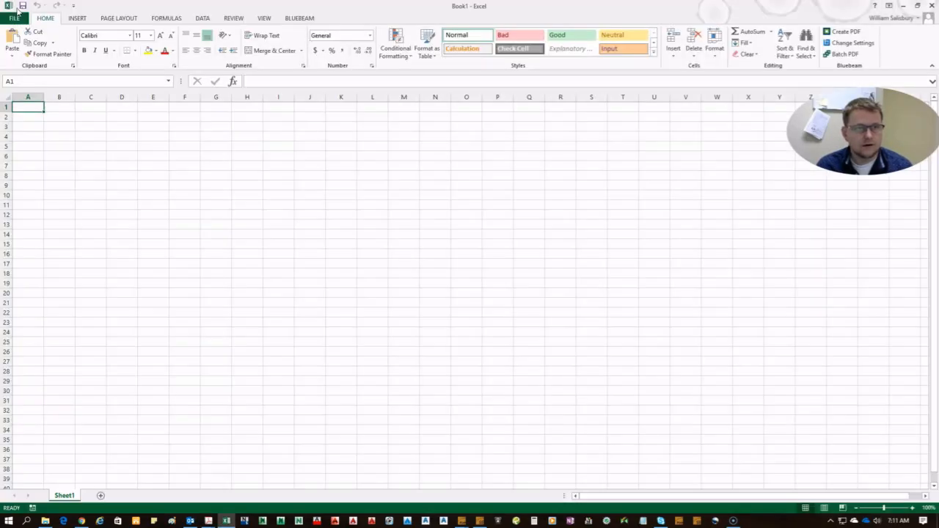
left_click(12, 17)
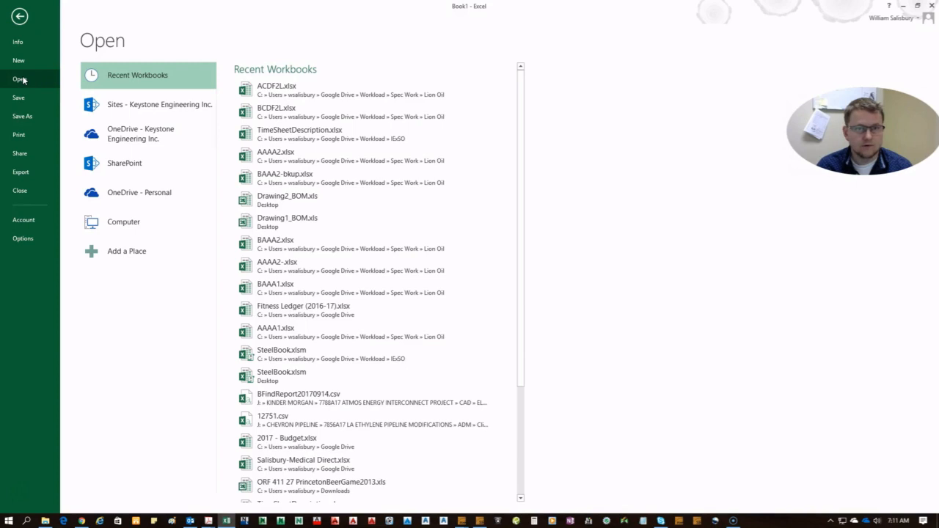
left_click(23, 81)
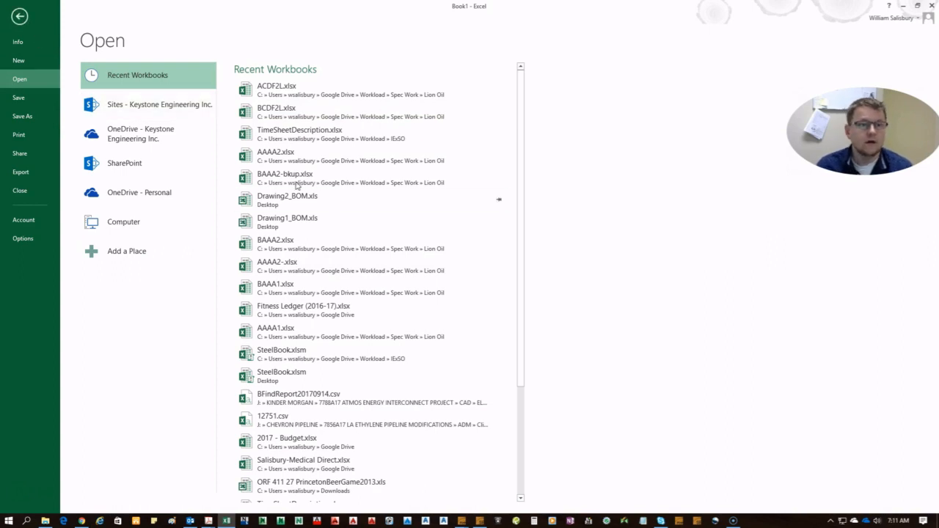
left_click(115, 224)
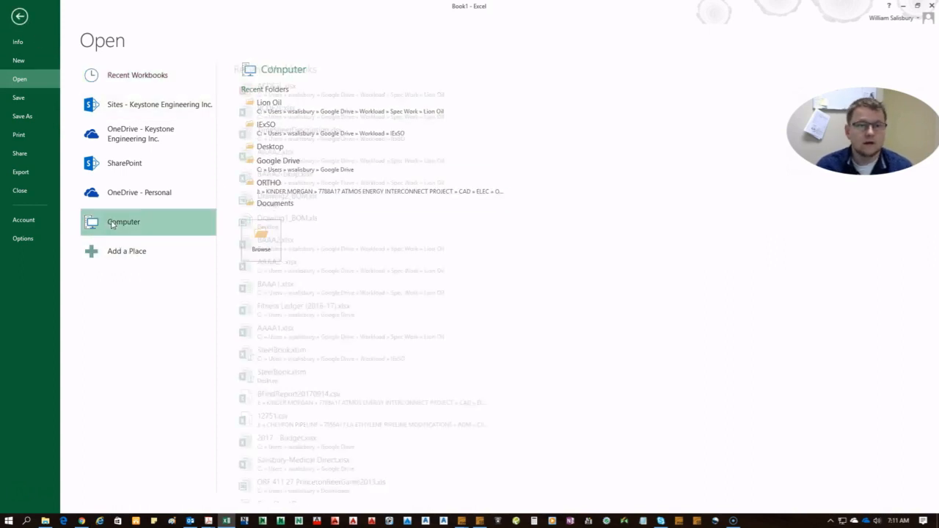
left_click(272, 159)
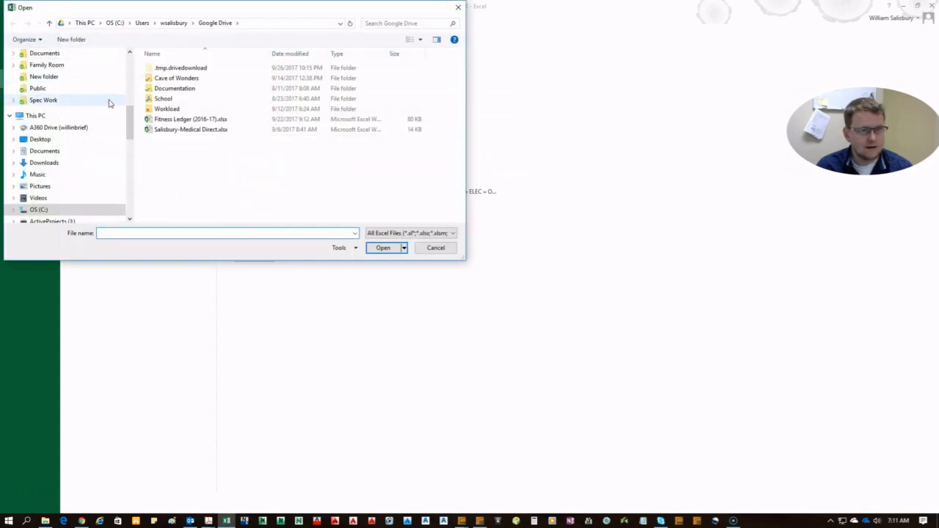
left_click(40, 140)
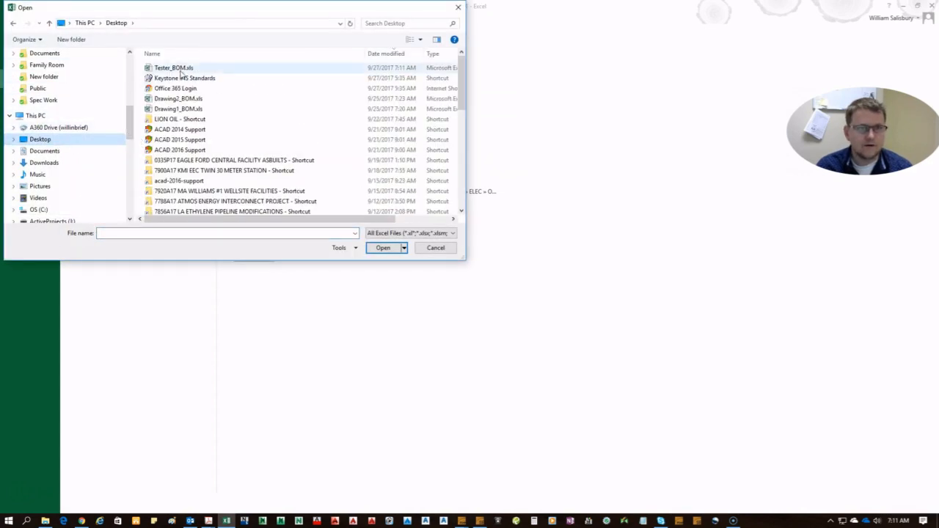
double_click(180, 68)
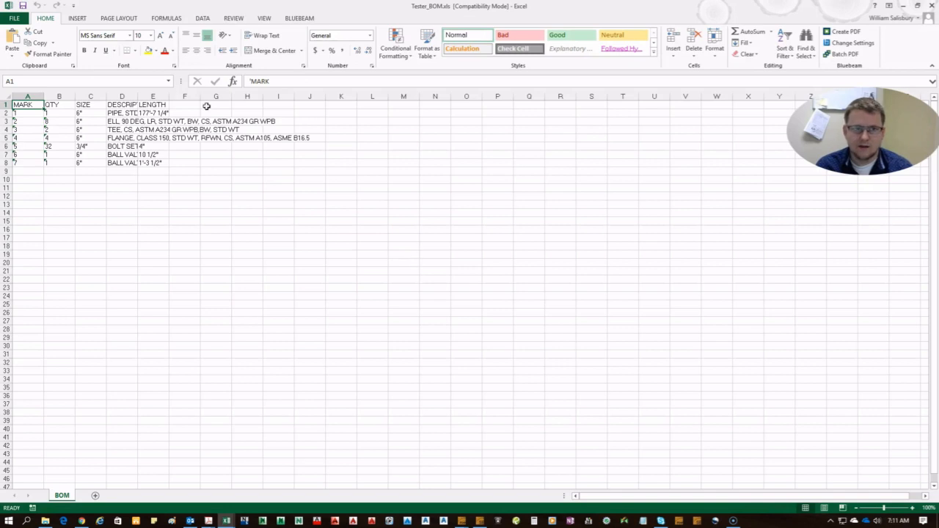
- Autofit the DESCRIPTION column to its contents and insert a blank row above the header row
left_click_drag(168, 96, 170, 96)
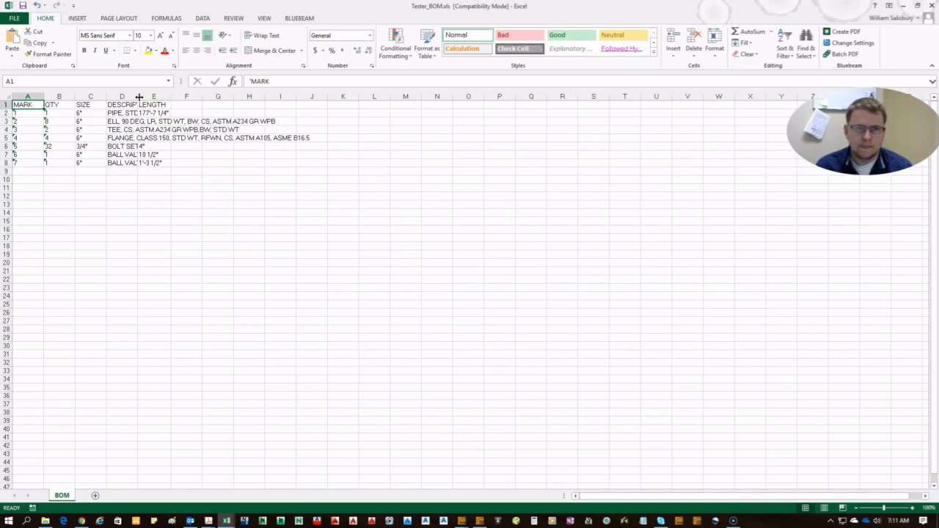
double_click(139, 96)
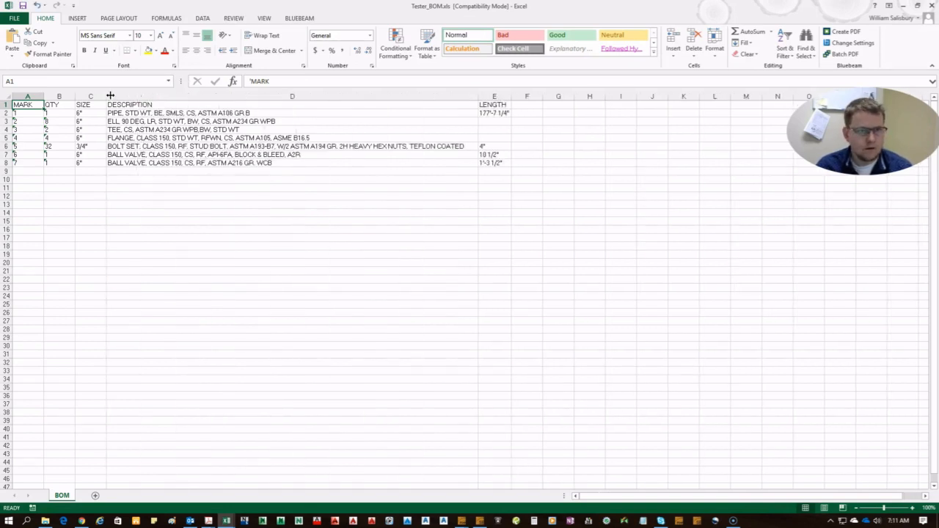
right_click(6, 105)
left_click(30, 172)
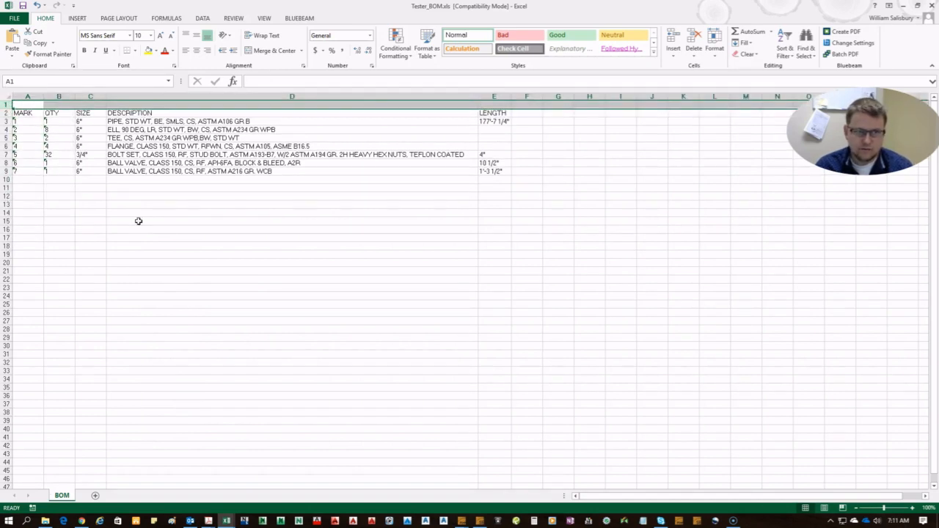
- Make the blank first row taller, merge and center A1:E1, and enter the title BILL OF MATERIAL
left_click_drag(5, 108, 493, 105)
left_click(273, 50)
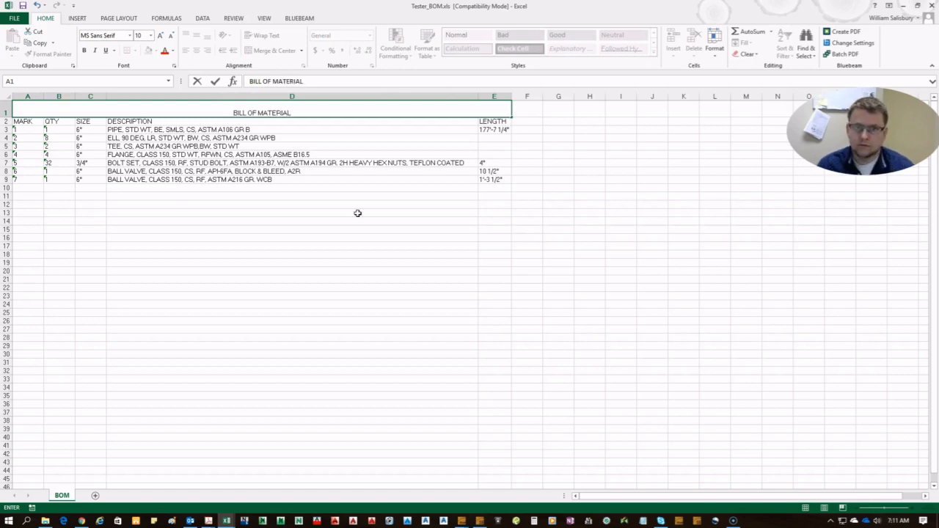
left_click_drag(358, 212, 358, 205)
- Format A2:E9 as a blue banded table, treating the first row of the range as headers
left_click_drag(22, 123, 489, 178)
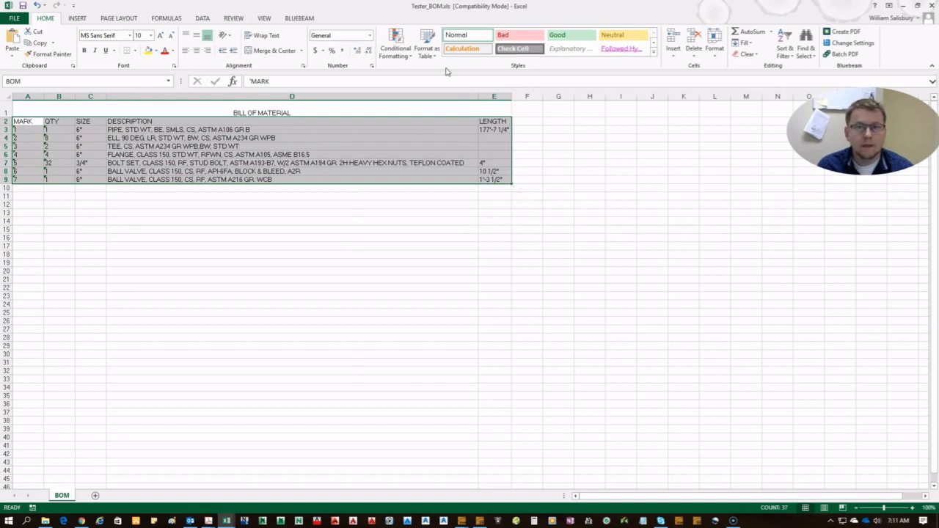
left_click(427, 45)
left_click(469, 187)
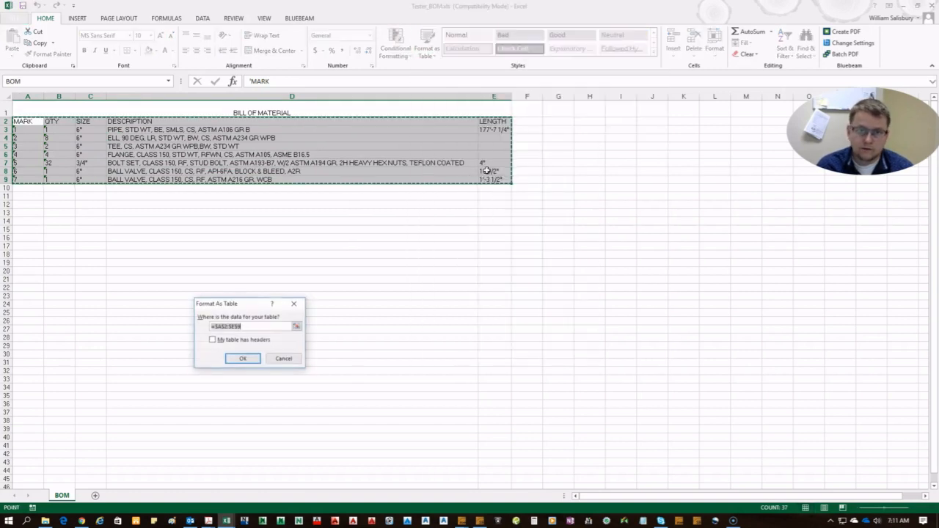
left_click(241, 358)
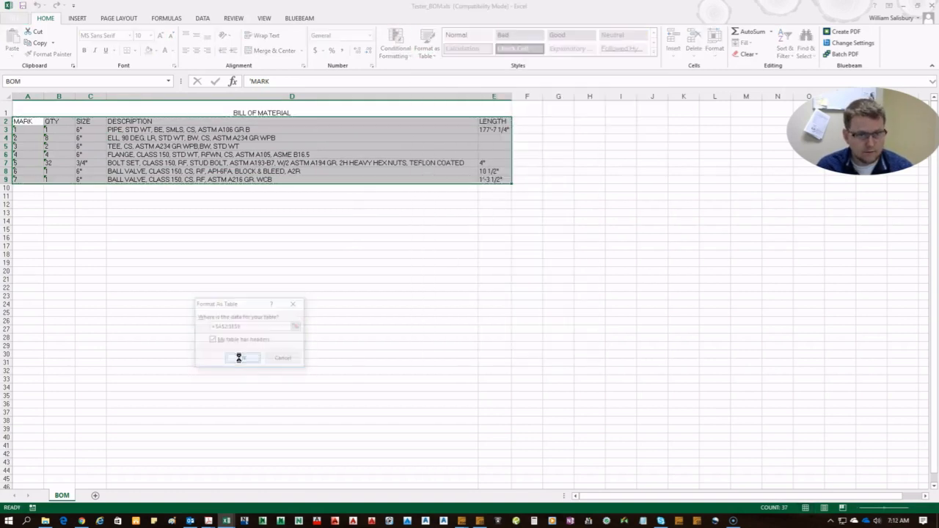
- Vertically center the BILL OF MATERIAL title and make it bold at font size 12
left_click(283, 113)
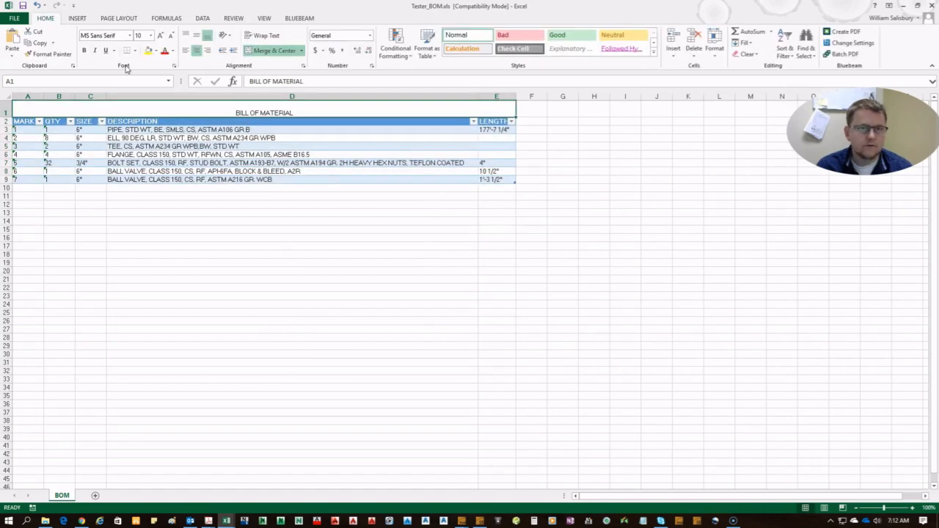
left_click(196, 36)
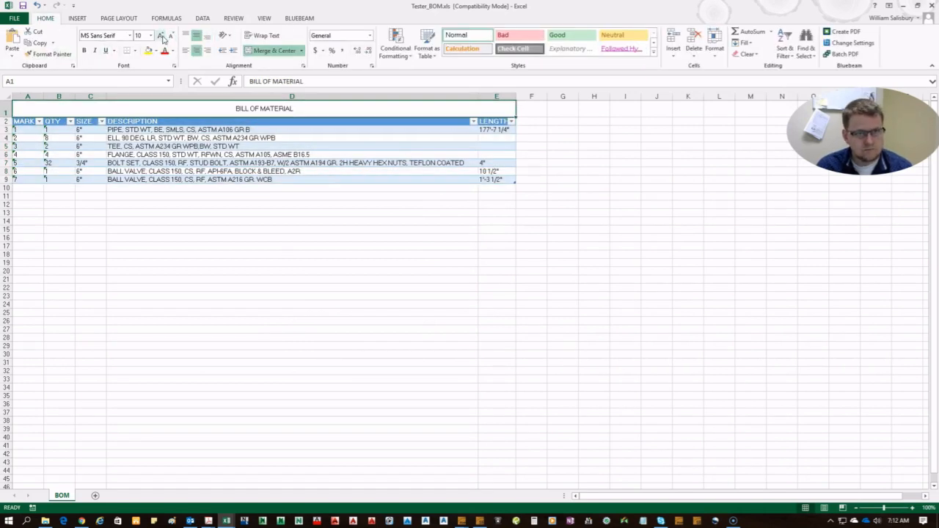
left_click(84, 53)
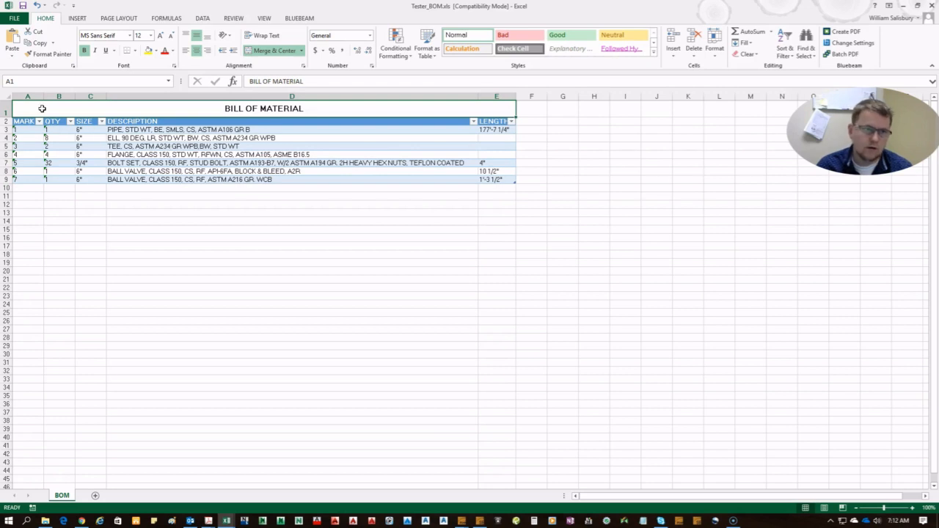
- Set the height of rows 2 through 9 to 20
left_click_drag(5, 121, 6, 179)
right_click(5, 178)
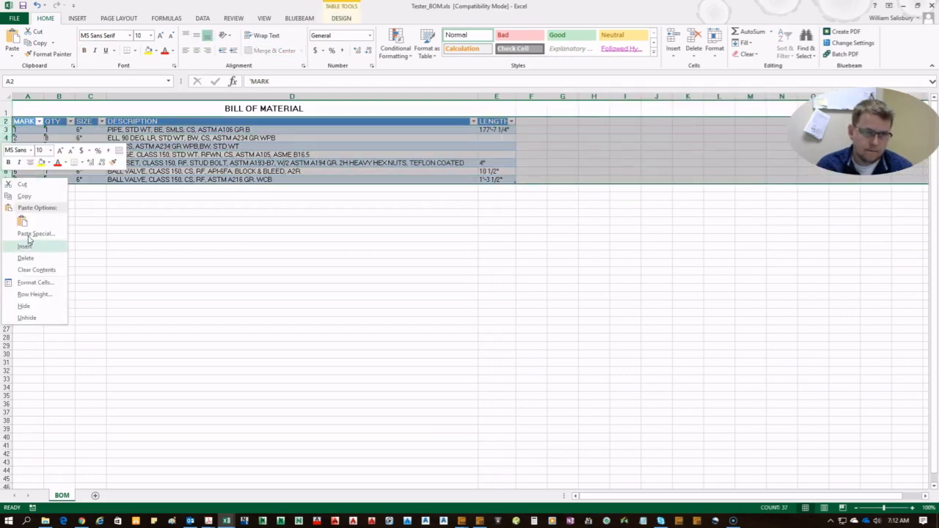
left_click(34, 294)
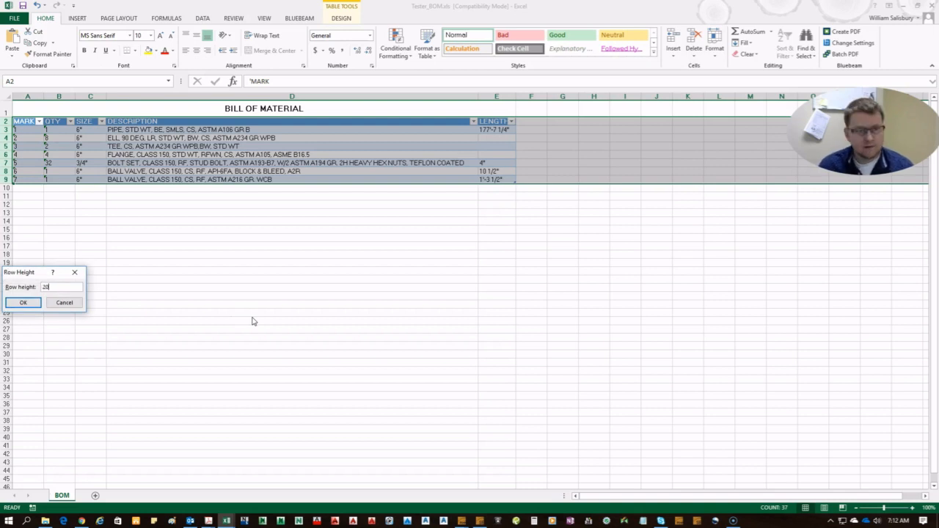
key("Return")
left_click(449, 314)
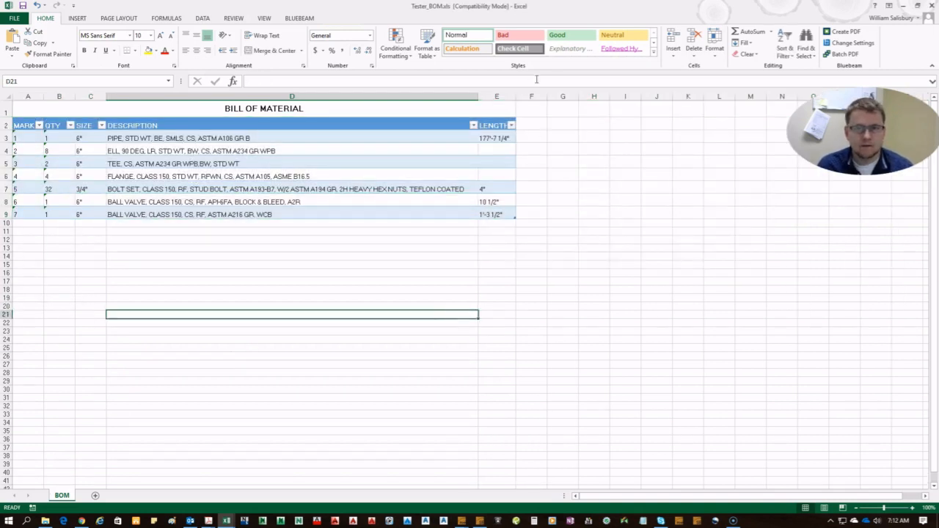
- Center the contents of the MARK, QTY, SIZE and LENGTH columns, and slightly widen the LENGTH column
left_click_drag(96, 96, 25, 98)
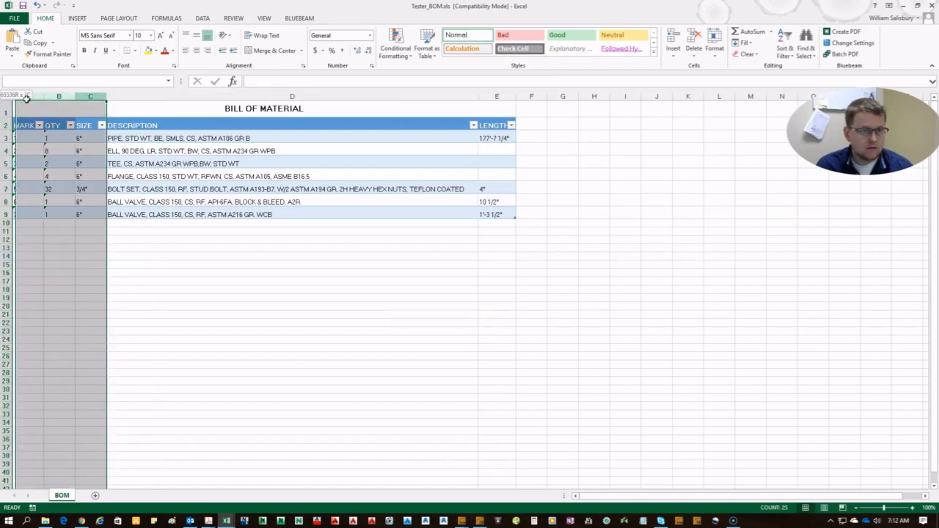
left_click(197, 51)
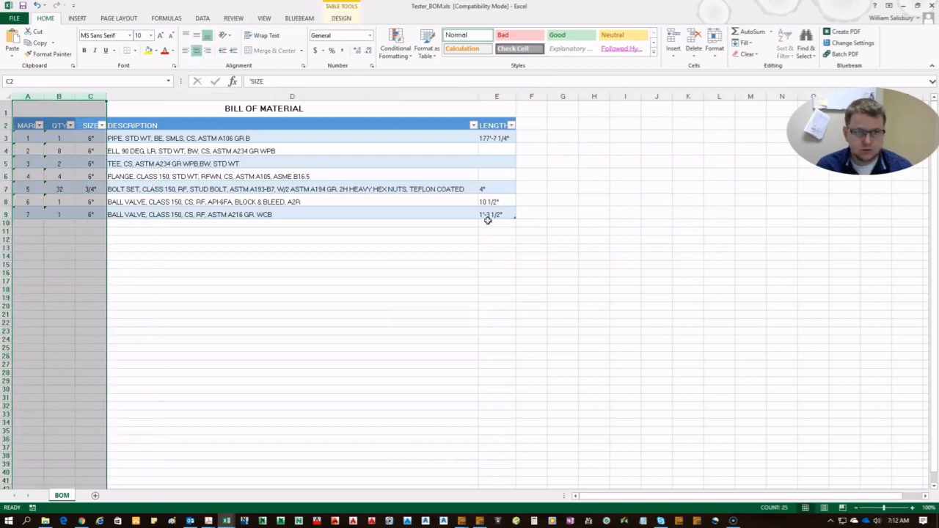
left_click(419, 255)
left_click(496, 97)
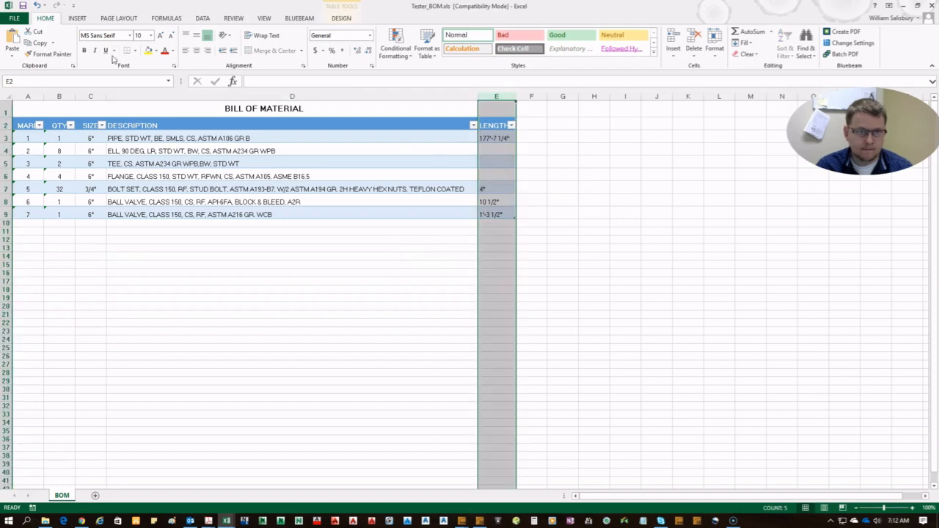
left_click(195, 50)
left_click_drag(516, 96, 523, 96)
left_click(622, 265)
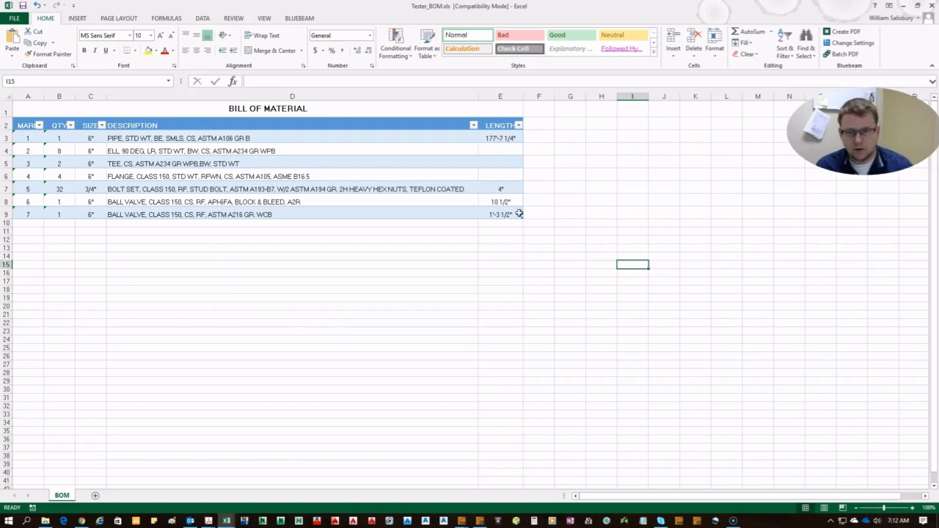
- Shrink the workbook window over the CADWorx drawing, copy the bill of material range A1:E9, and switch to the drawing
left_click_drag(380, 9, 270, 259)
left_click(904, 6)
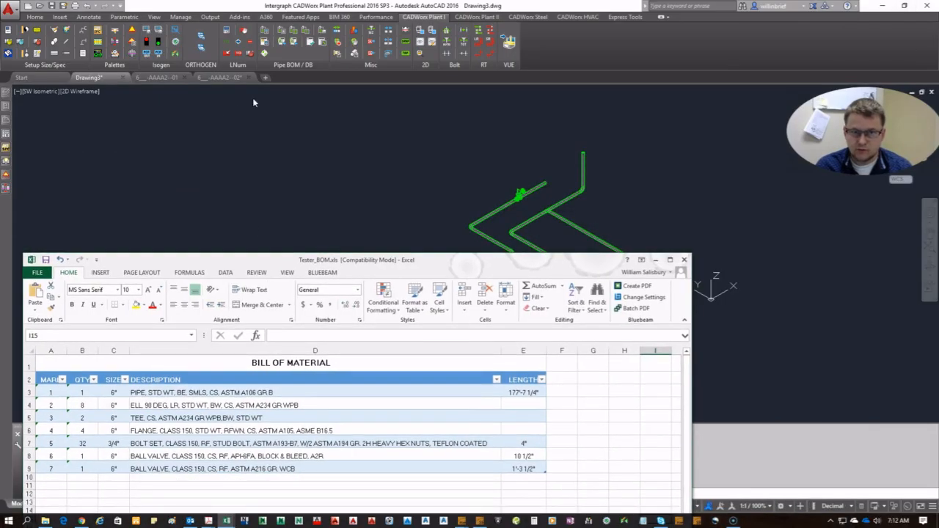
left_click(524, 468)
left_click_drag(533, 470, 39, 363)
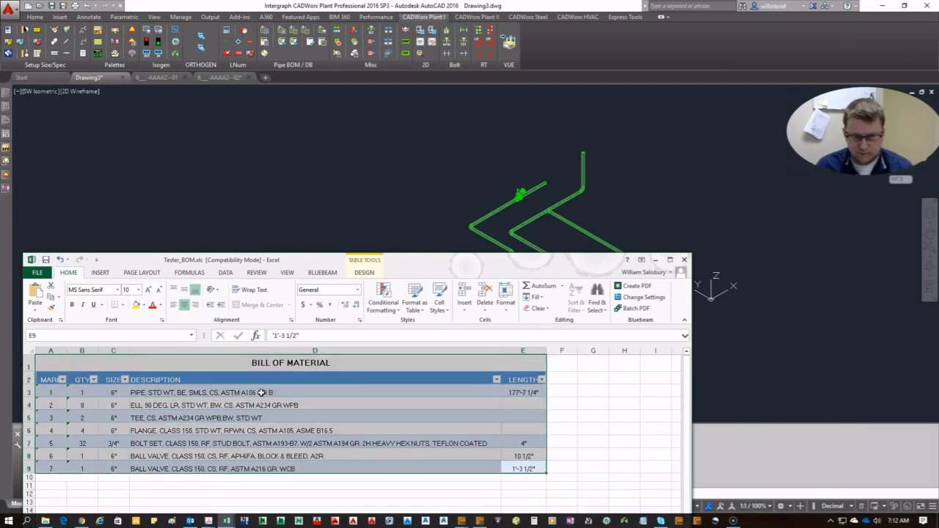
key("ctrl+c")
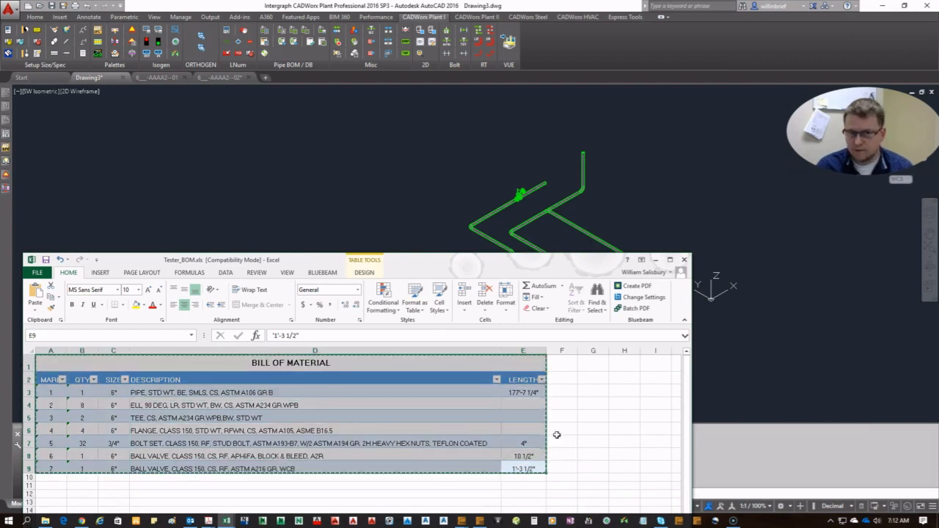
left_click(343, 173)
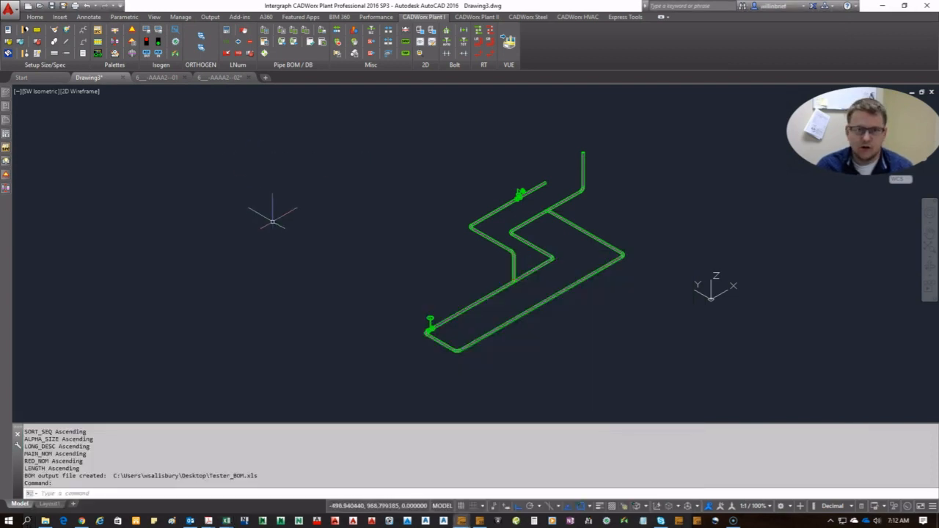
- Switch to Layout1 and paste the copied Excel bill of material onto the sheet as AutoCAD Entities using Paste Special
left_click(53, 505)
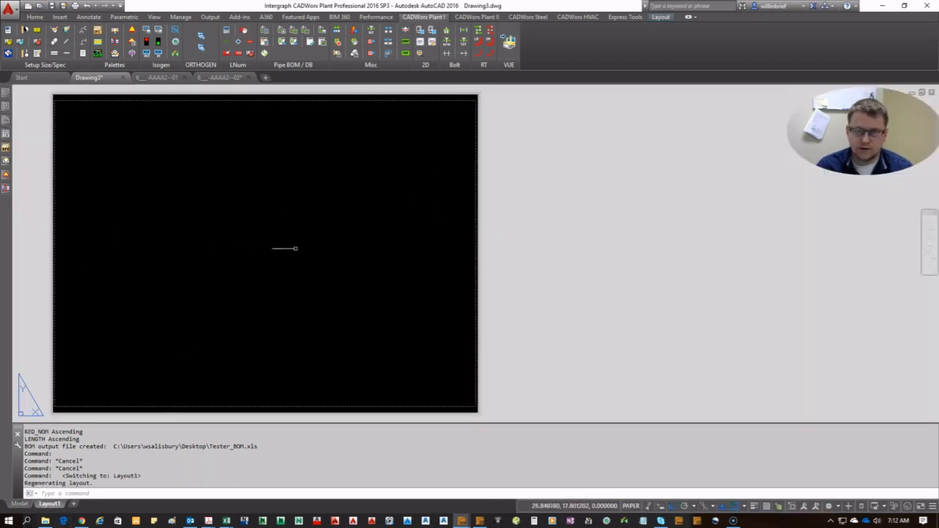
middle_click_drag(296, 248, 349, 268)
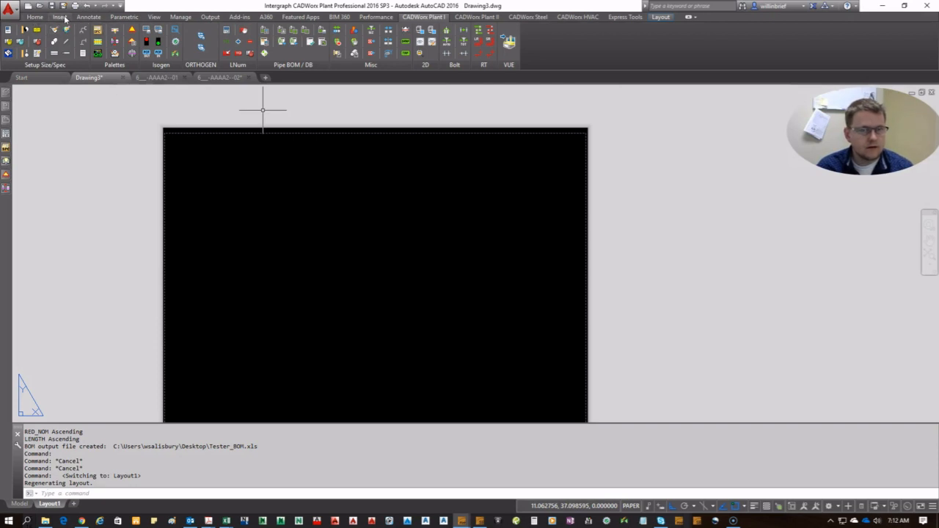
left_click(35, 16)
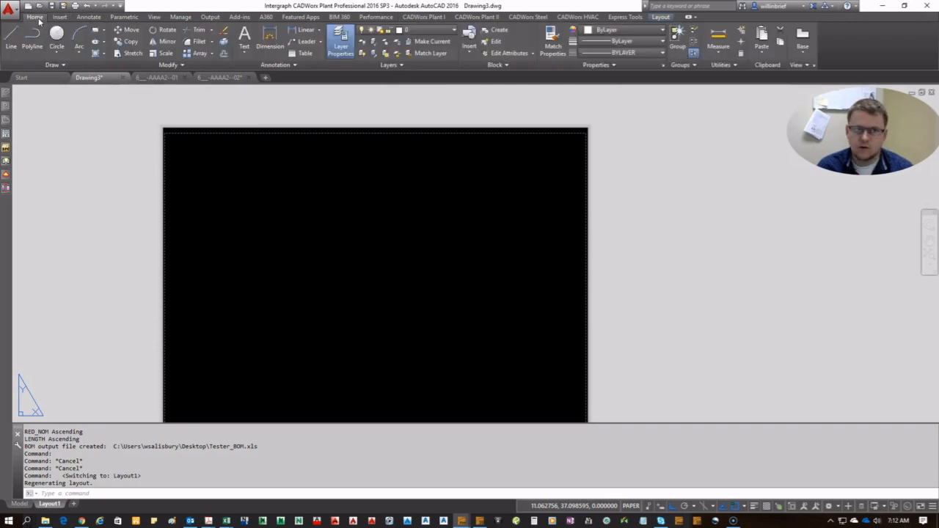
left_click(761, 49)
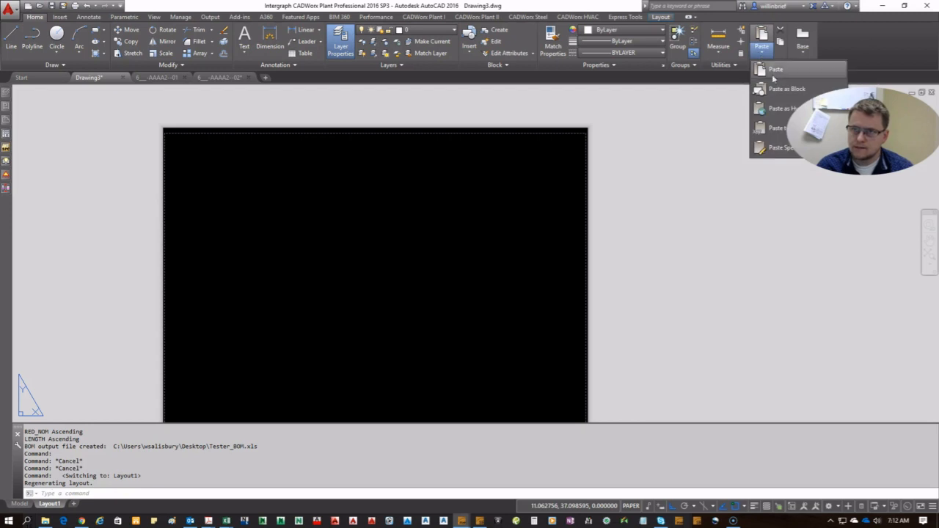
left_click(773, 149)
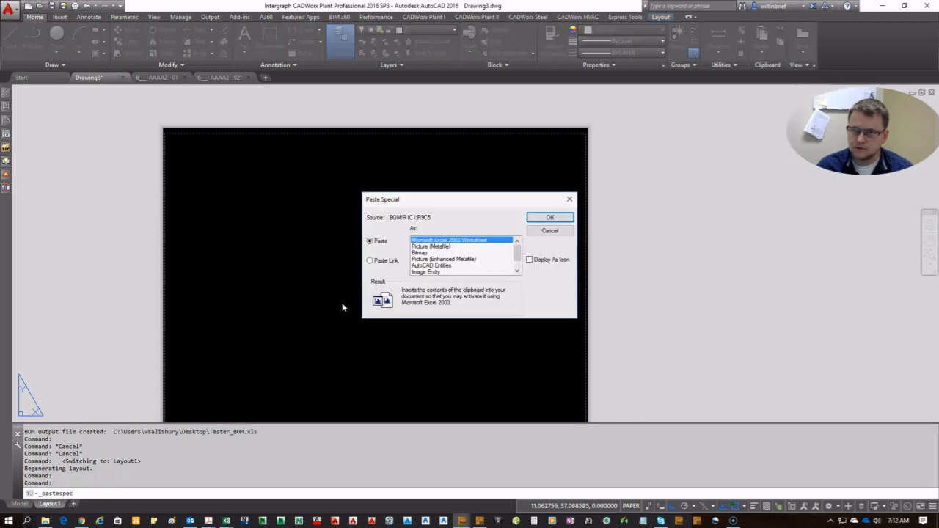
left_click(449, 265)
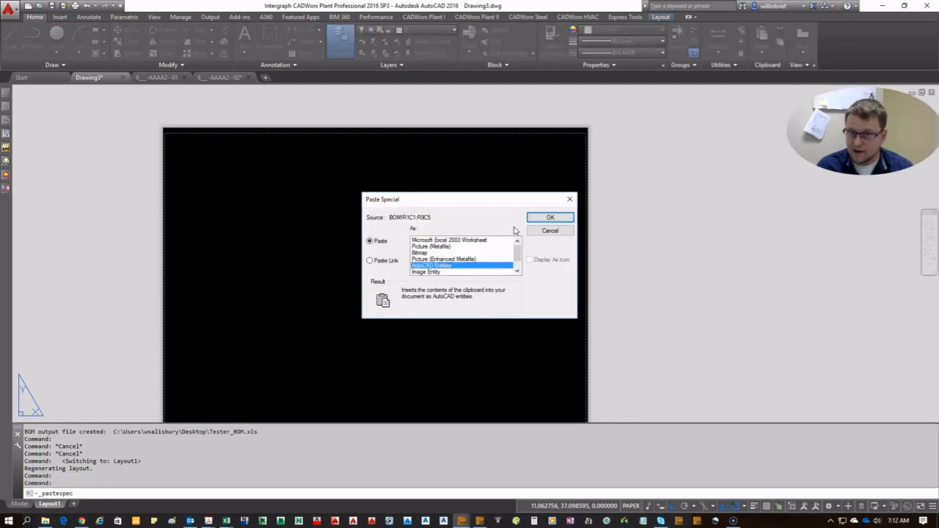
left_click(549, 218)
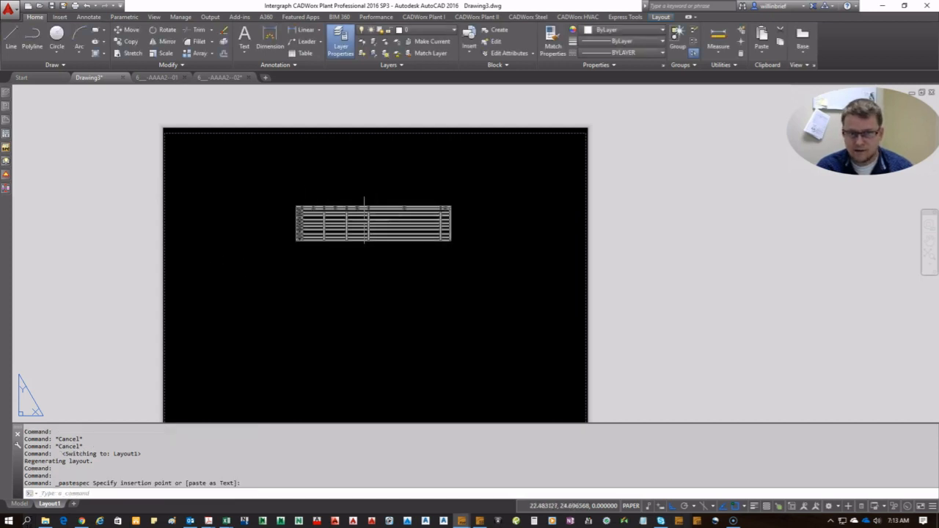
scroll(364, 221, "up", 5)
- Set the colour of "VALVE, C" in the description cell of the table's last row to ByLayer
left_click(363, 215)
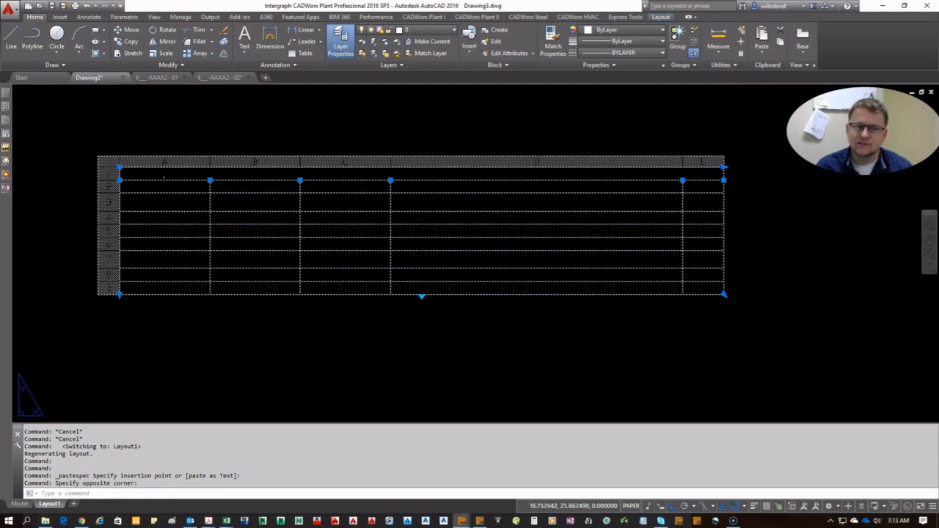
left_click(624, 287)
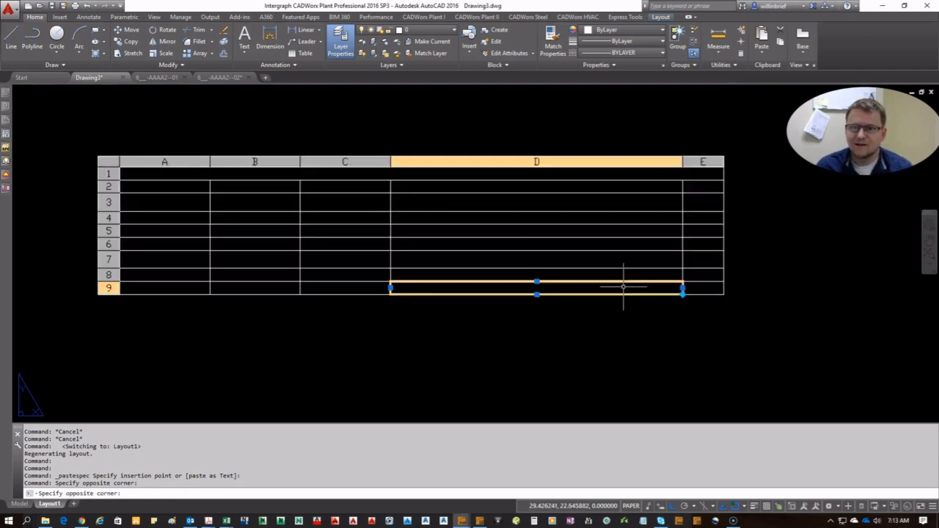
double_click(623, 287)
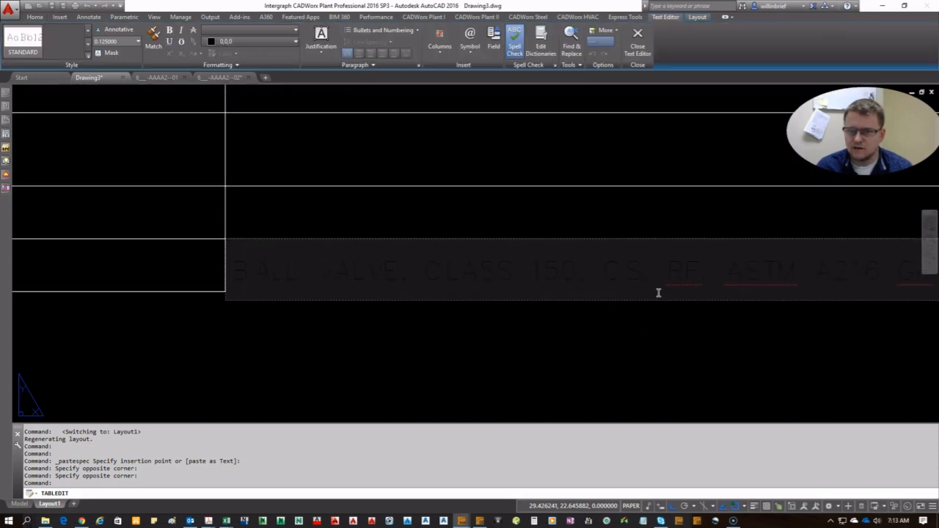
left_click_drag(445, 273, 308, 274)
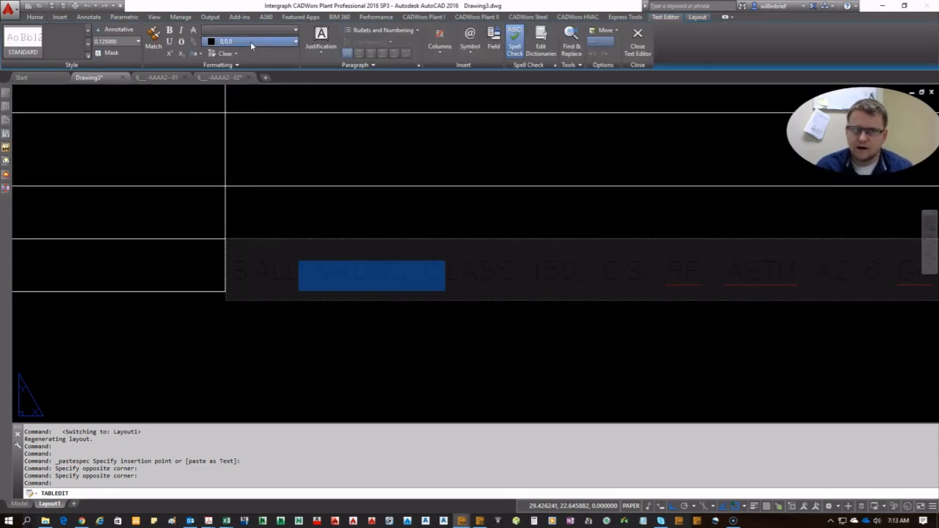
left_click(251, 41)
left_click(235, 57)
left_click(537, 329)
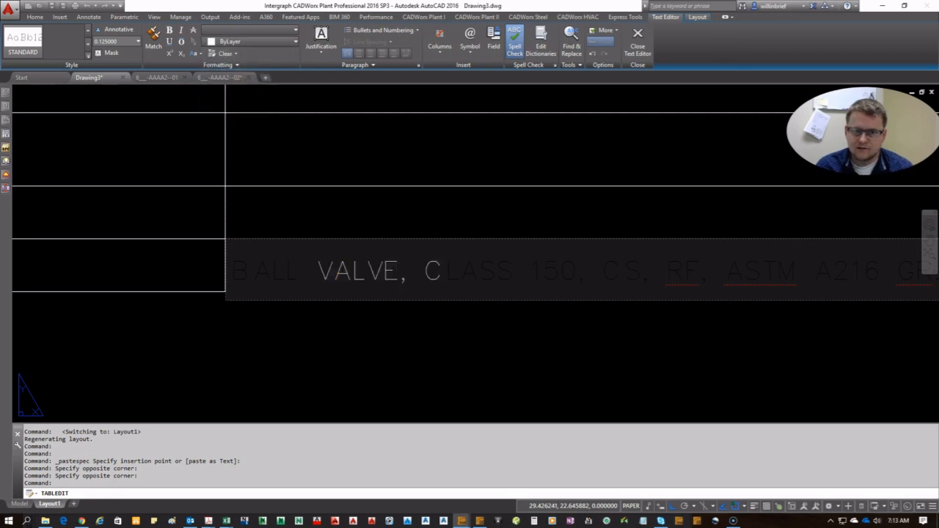
left_click(570, 276)
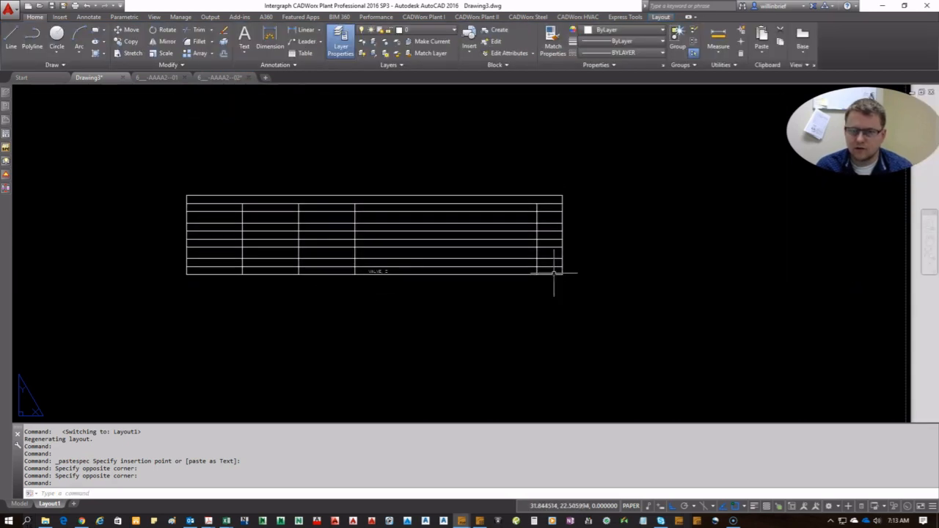
- Select the whole pasted table and examine its properties for a text colour setting
left_click(554, 268)
left_click(661, 334)
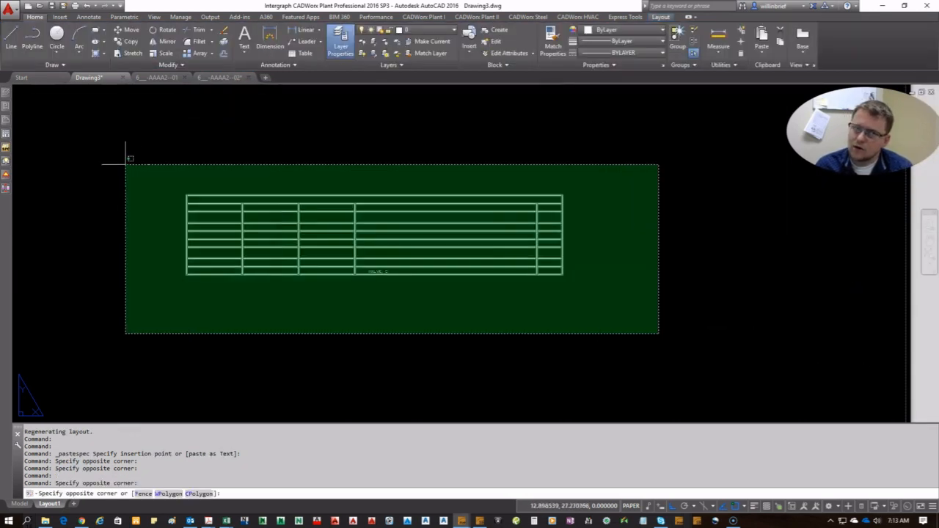
left_click(99, 141)
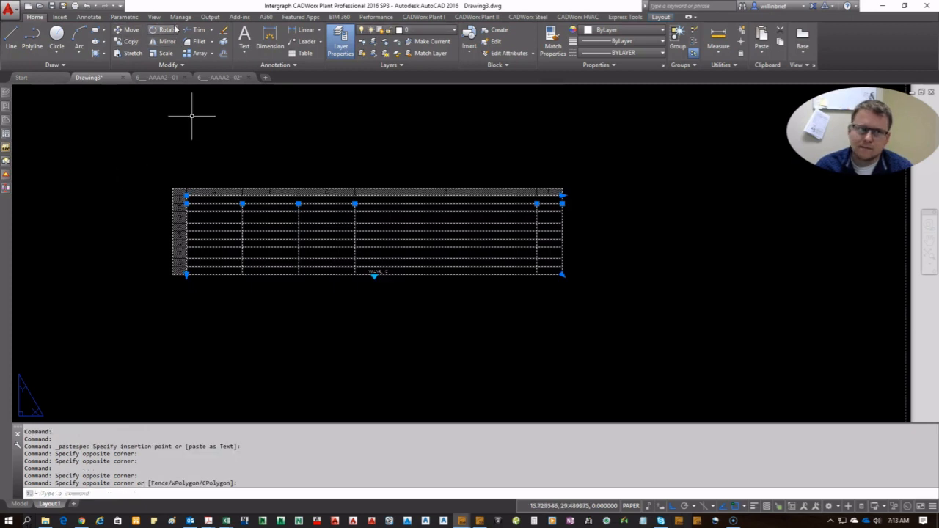
left_click(6, 134)
left_click(7, 122)
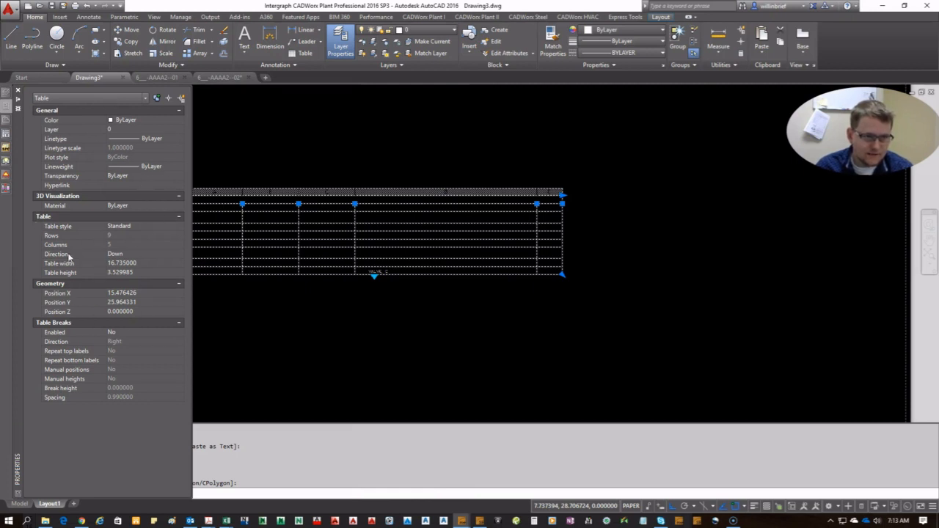
key("Escape")
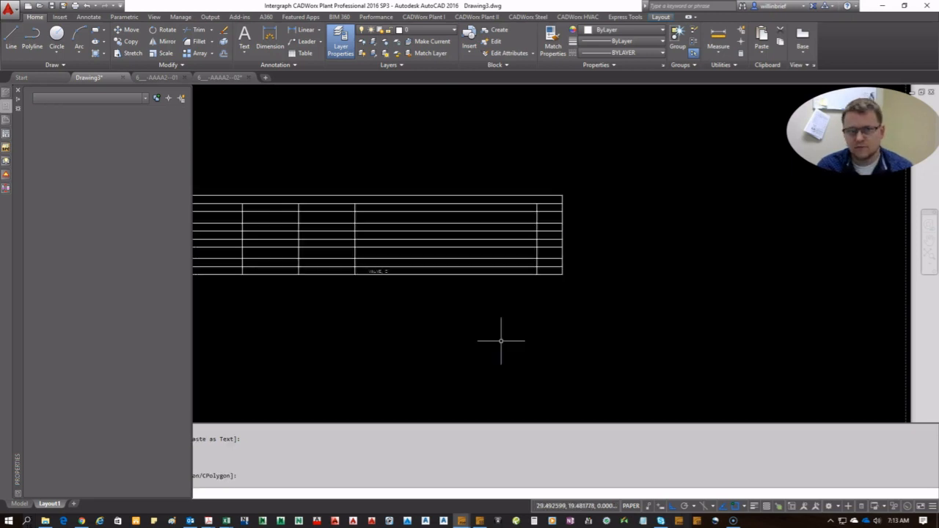
- Explode the pasted bill of material table, and explode the resulting objects a second time
left_click_drag(630, 317, 573, 315)
type("x")
key("Return")
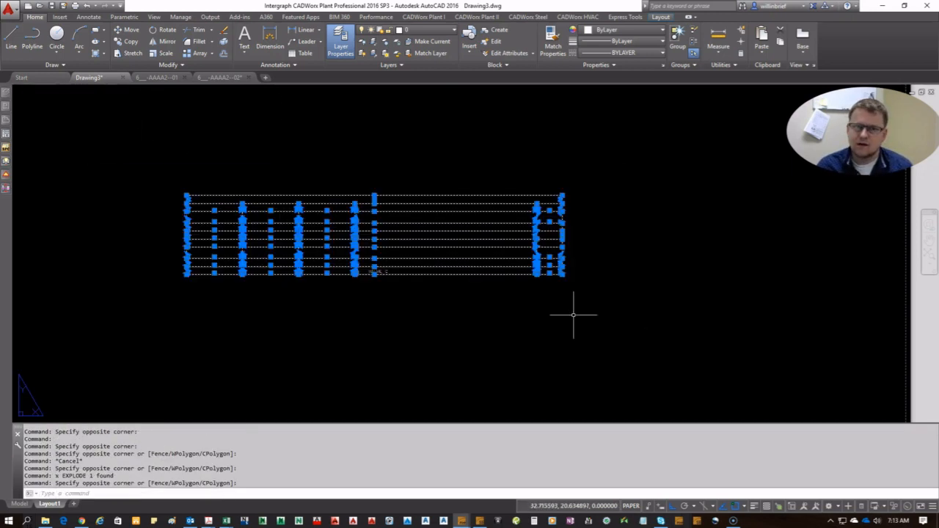
key("Return")
- Select all the exploded table objects, filter the selection to Text, and set the text colour to ByBlock
left_click(115, 135)
left_click(702, 339)
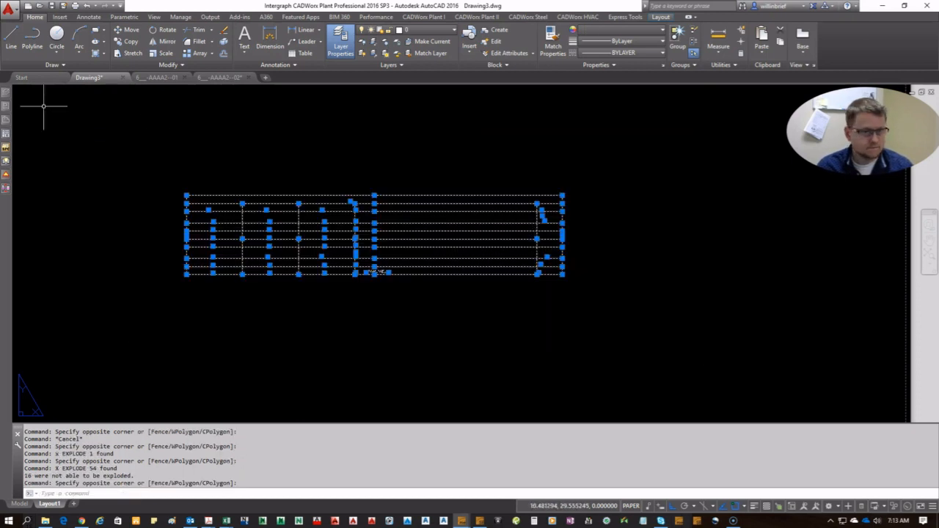
mouse_move(7, 132)
mouse_move(6, 109)
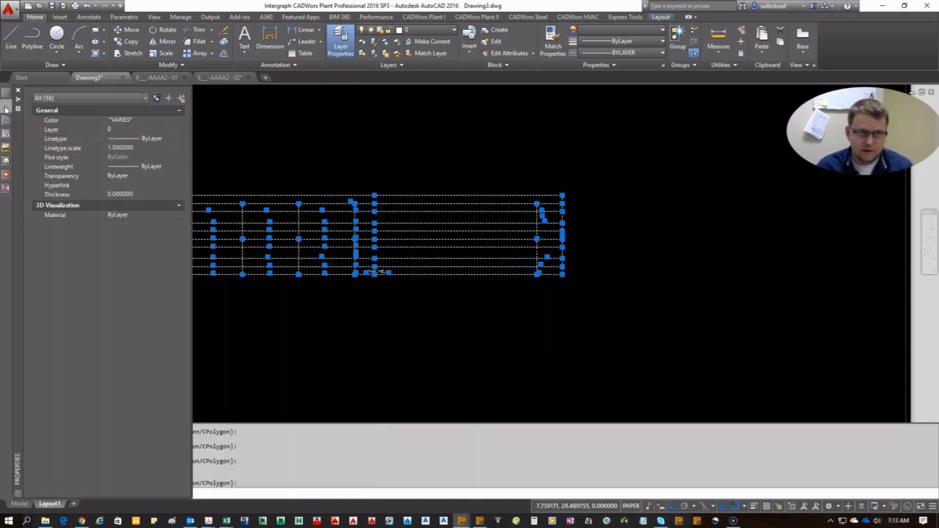
left_click(82, 102)
left_click(63, 129)
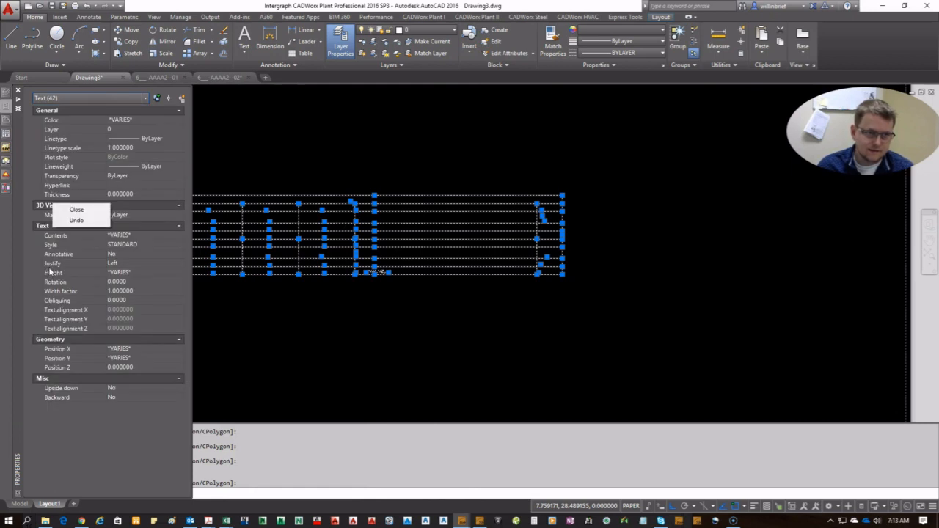
left_click(130, 131)
left_click(130, 131)
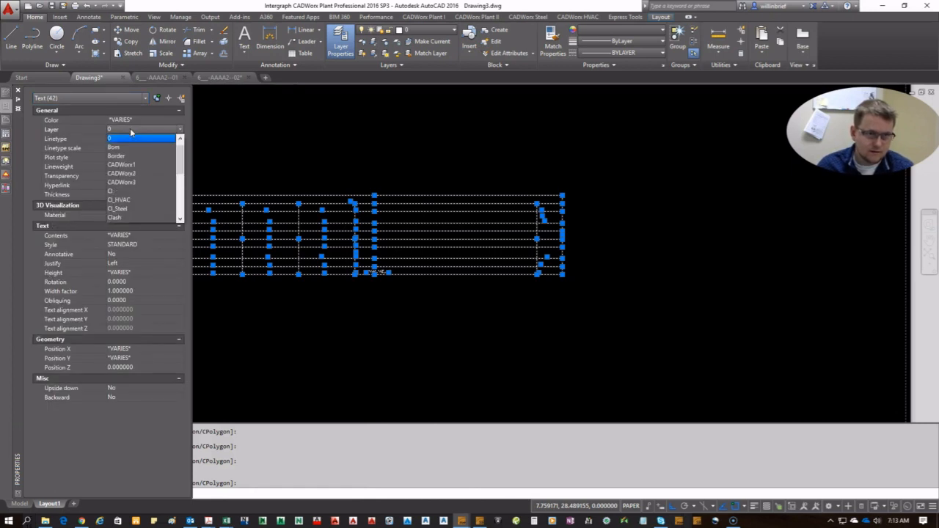
left_click(143, 132)
double_click(123, 123)
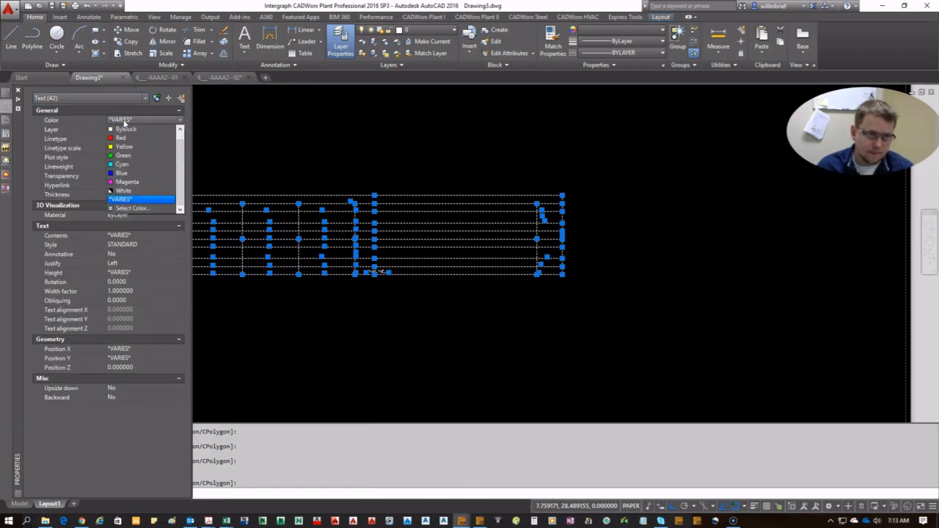
left_click(125, 130)
key("Escape")
- Select individual entries in the MARK and QTY columns to examine how the exploded text is separated
scroll(334, 266, "up", 2)
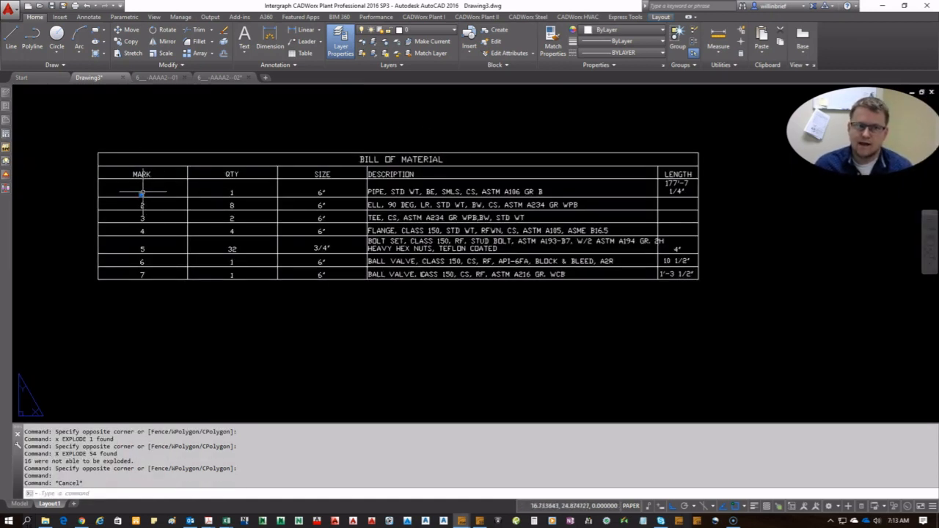
left_click(143, 192)
scroll(155, 209, "up", 2)
left_click(135, 205)
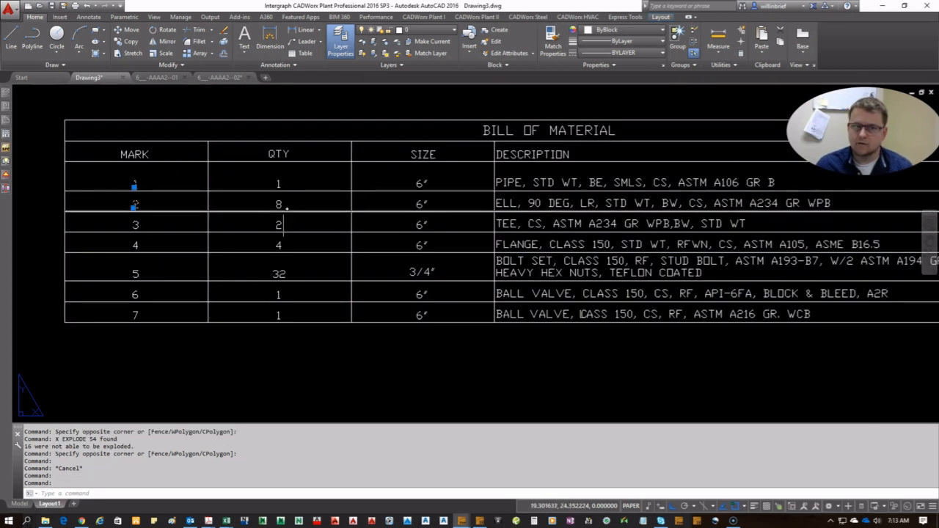
key("Escape")
left_click(281, 204)
left_click(251, 189)
left_click(228, 200)
key("Escape")
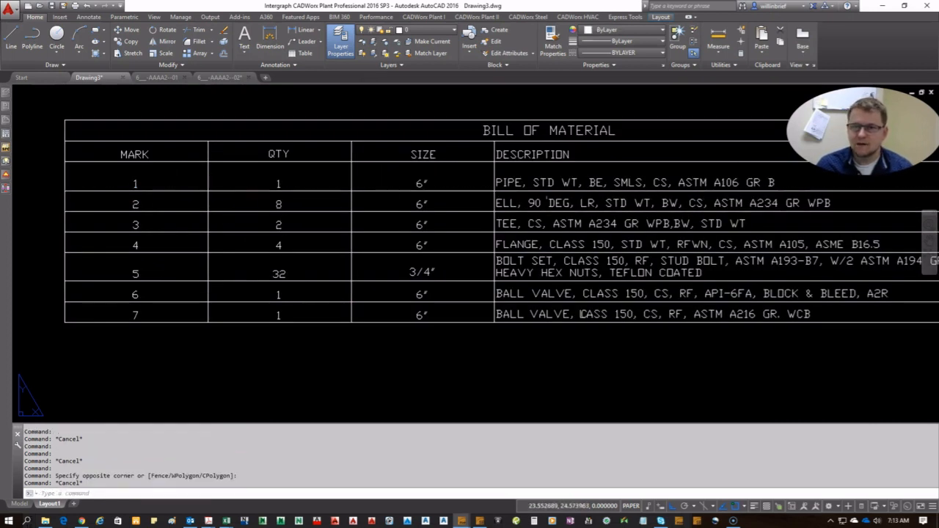
- Remove "2H" from the end of the first line of the bolt set description
scroll(643, 182, "down", 3)
scroll(740, 294, "up", 3)
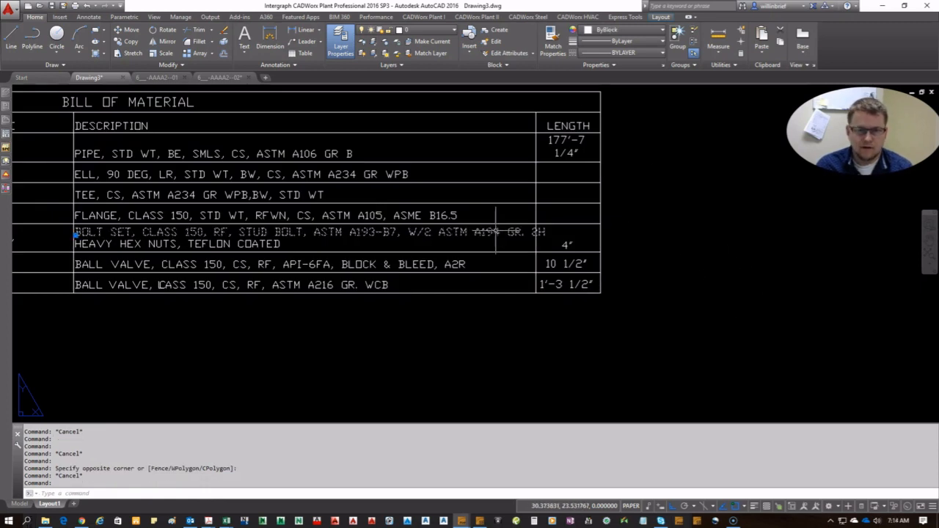
double_click(540, 233)
left_click(529, 231)
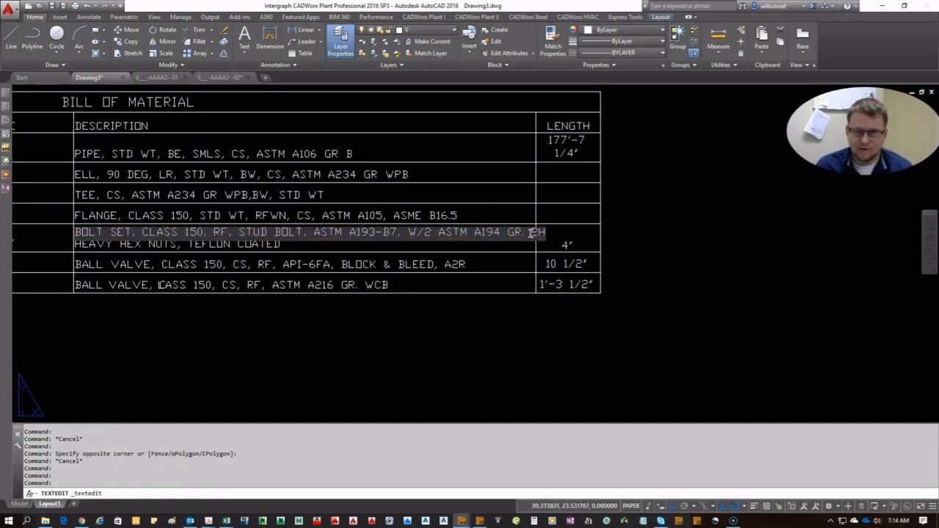
key("Delete")
left_click(296, 284)
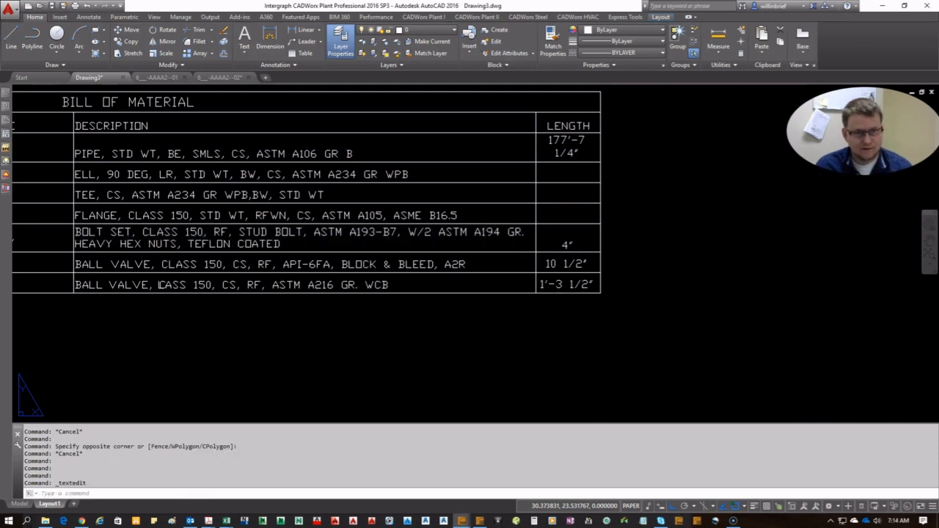
- Insert "2H" in front of "HEAVY HEX NUTS, TEFLON COATED" on the second line of the bolt set description
double_click(86, 246)
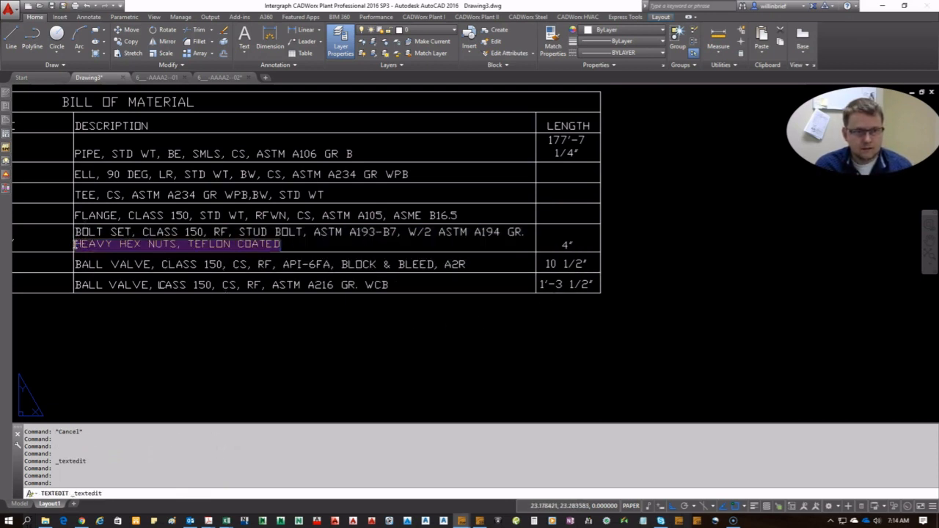
key("Home")
type("2H")
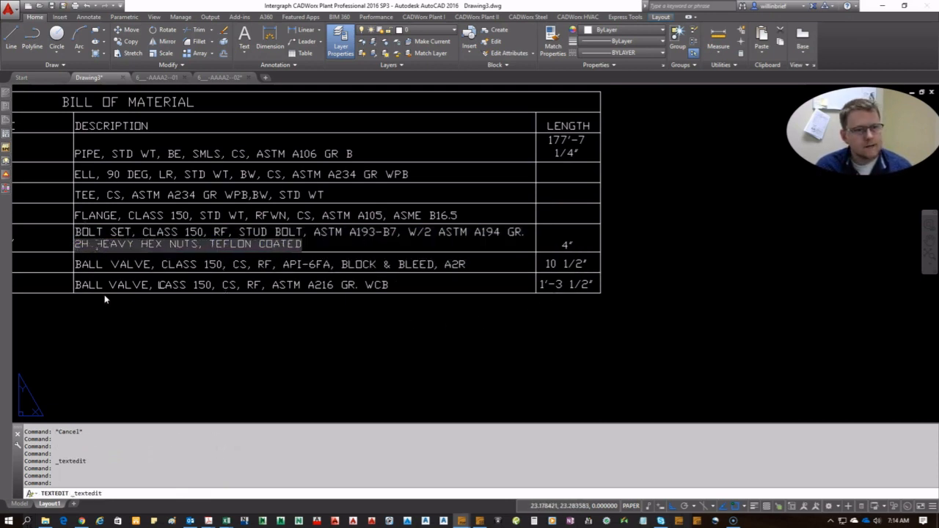
left_click(203, 331)
- Return to model space and bring the piping model into view
scroll(485, 266, "down", 5)
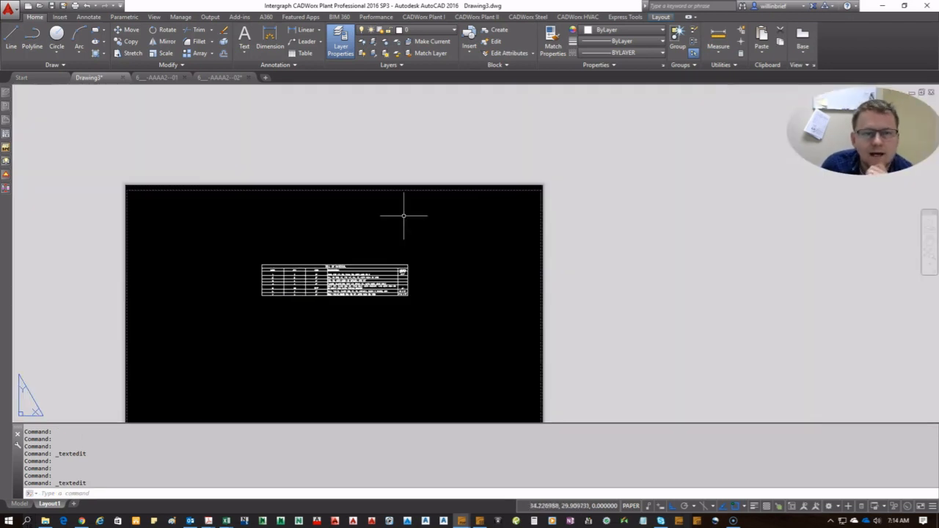
mouse_move(165, 83)
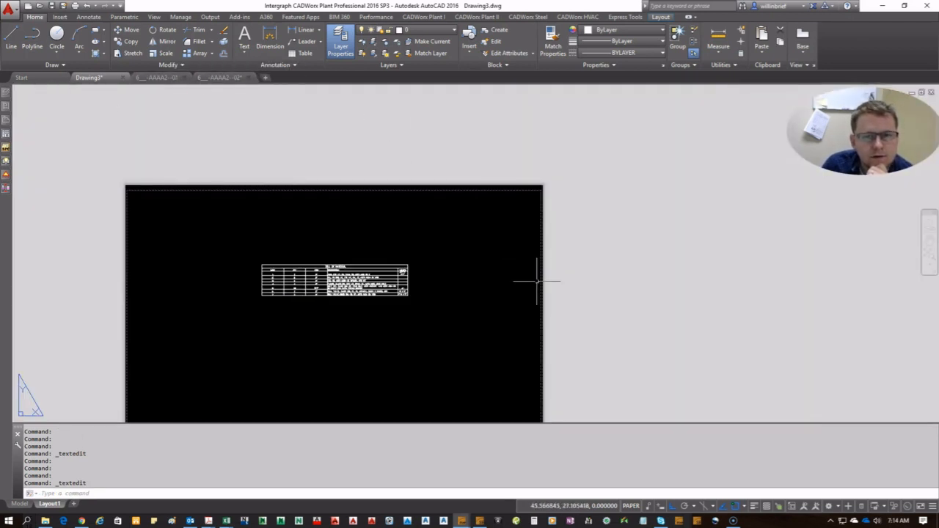
left_click(19, 504)
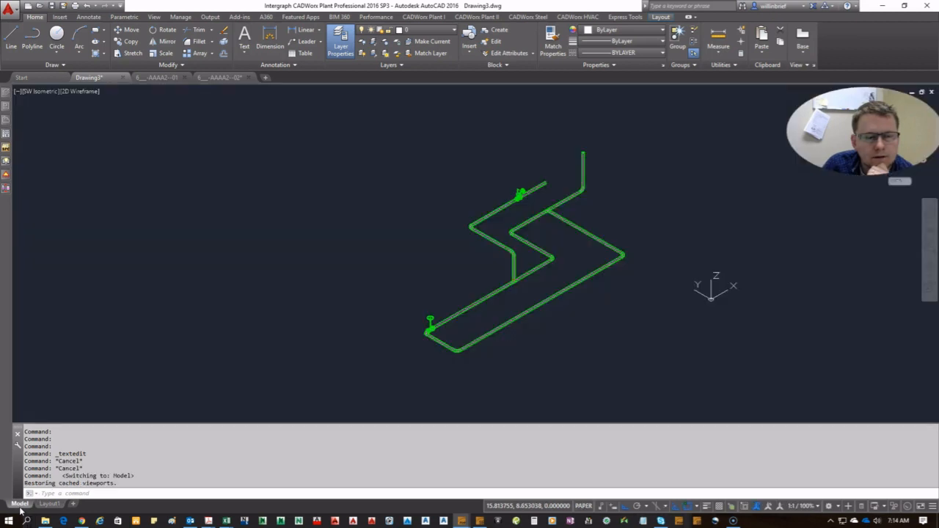
middle_click_drag(442, 199, 232, 209)
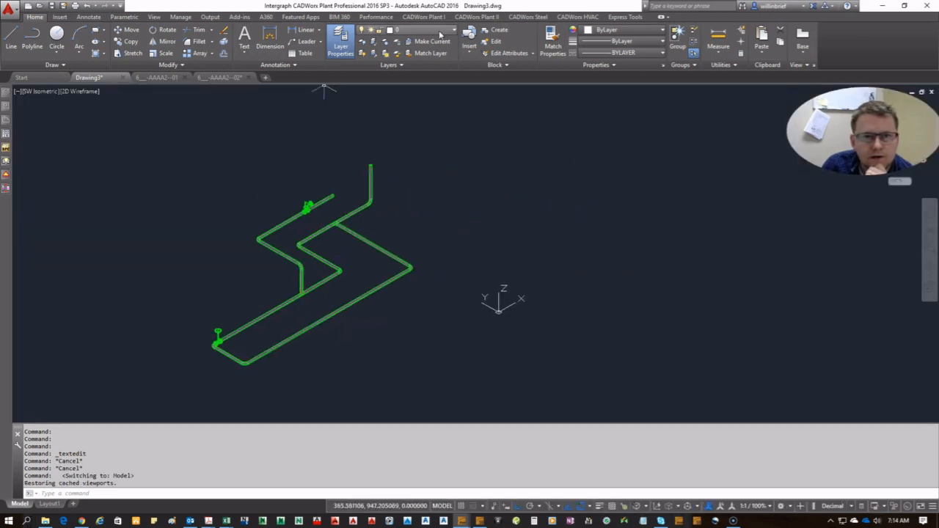
- Set the color of layer Dim2 to index color 92 and check the layer list
left_click(407, 30)
left_click(393, 184)
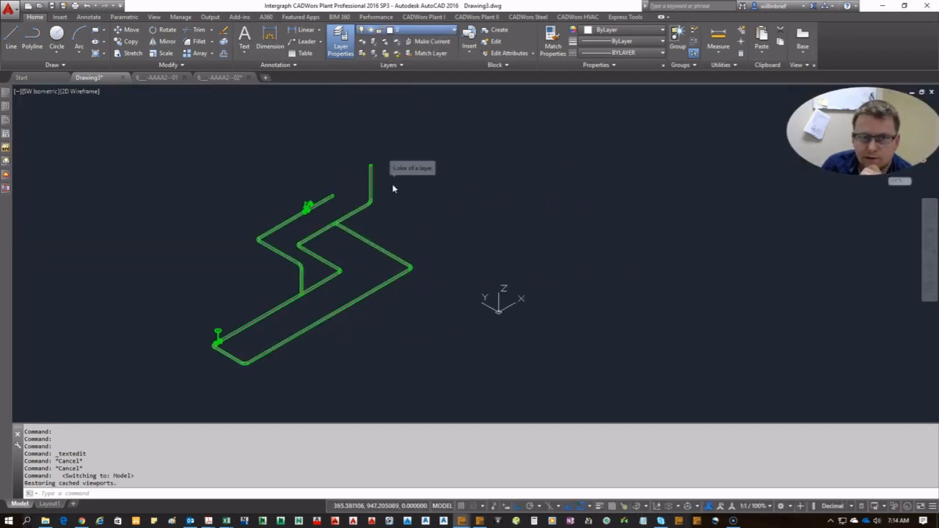
left_click(445, 221)
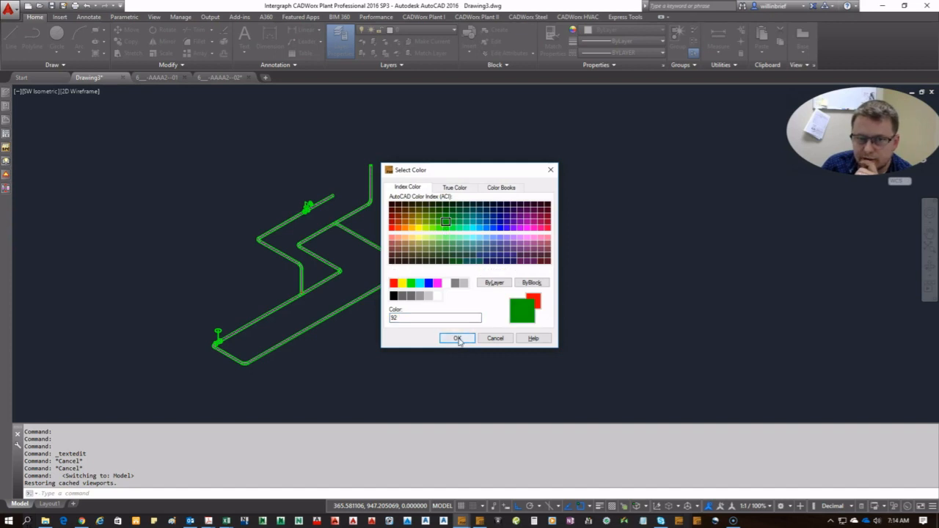
left_click(458, 338)
left_click(407, 30)
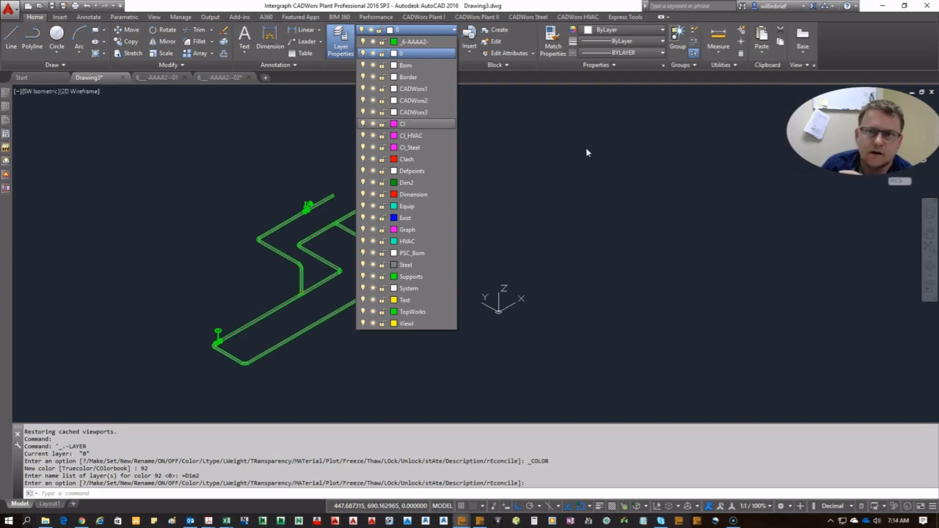
left_click(538, 132)
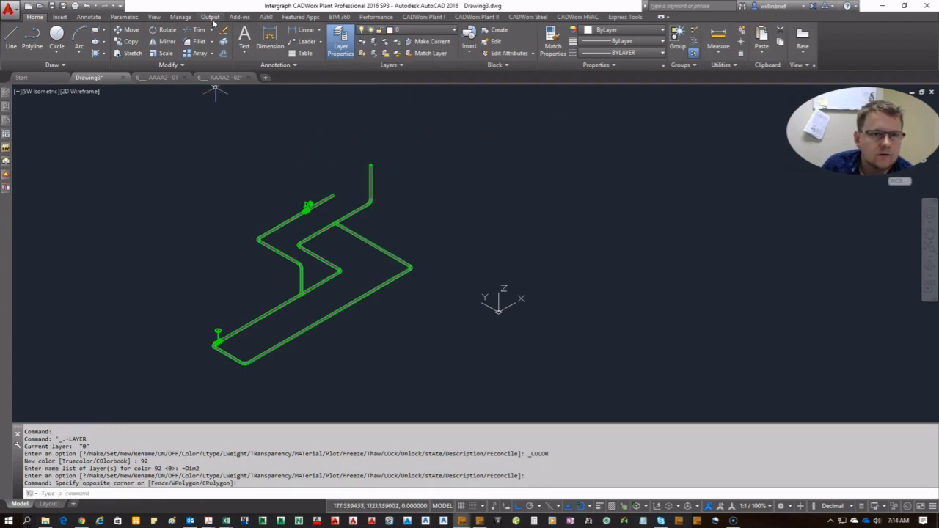
- Open the CADWorx Pipe Support view, widen it and check its library and assembly data choices
left_click(210, 17)
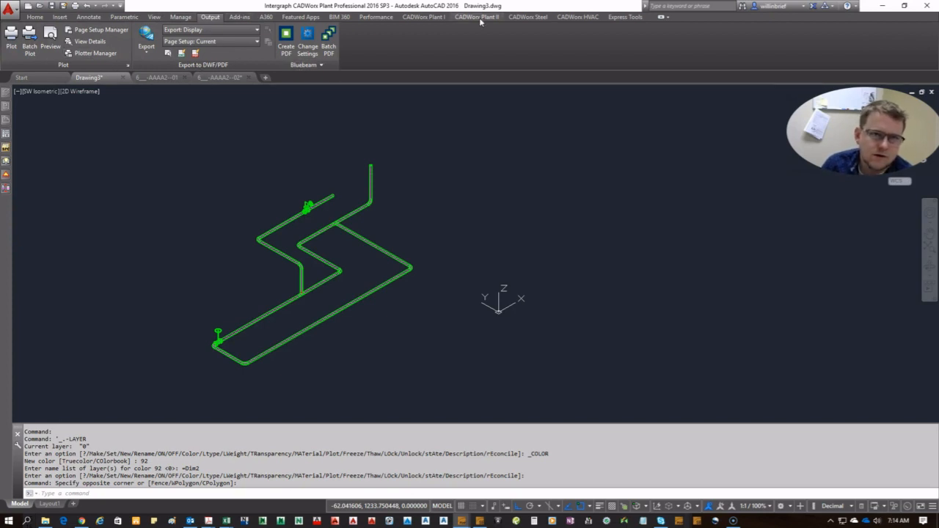
left_click(428, 17)
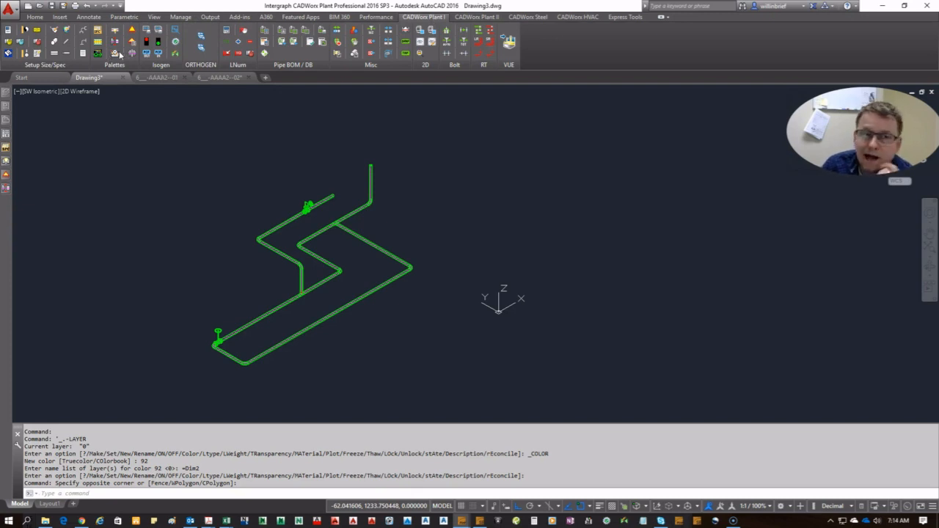
left_click(116, 52)
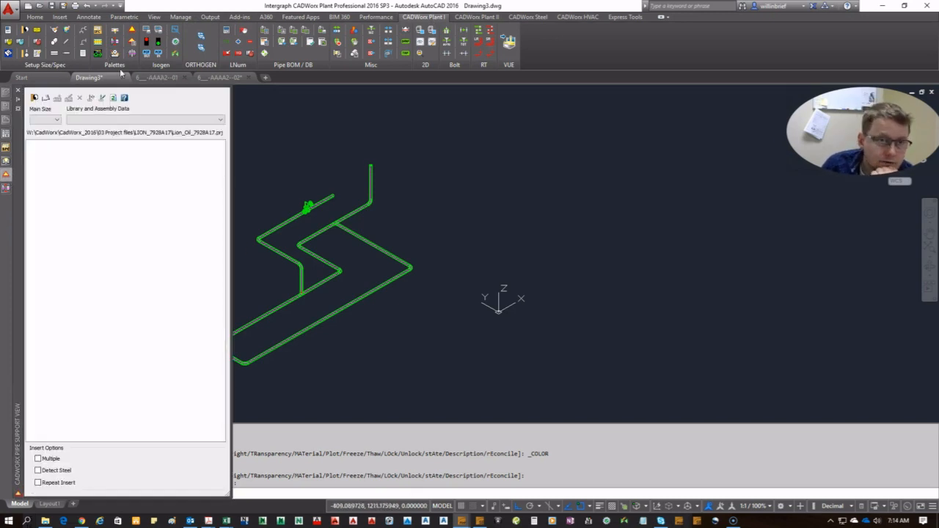
left_click(133, 32)
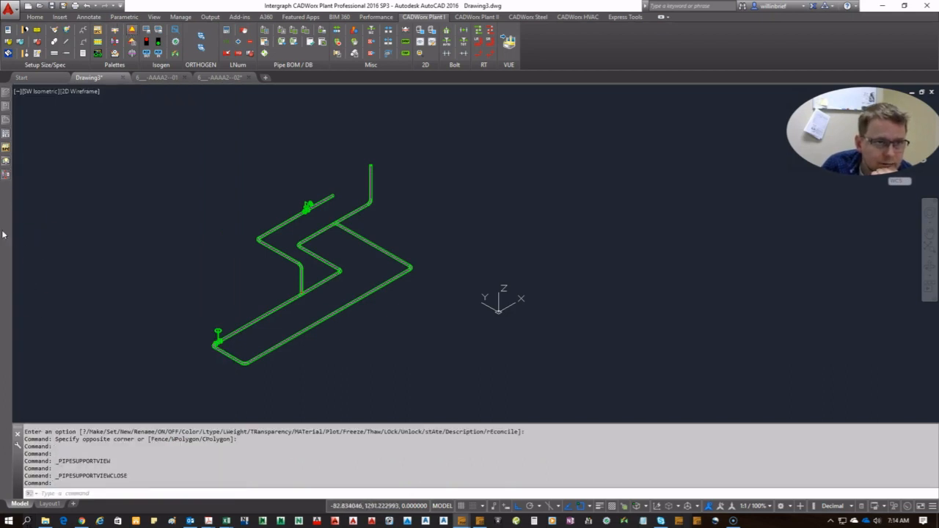
left_click(6, 190)
left_click(114, 122)
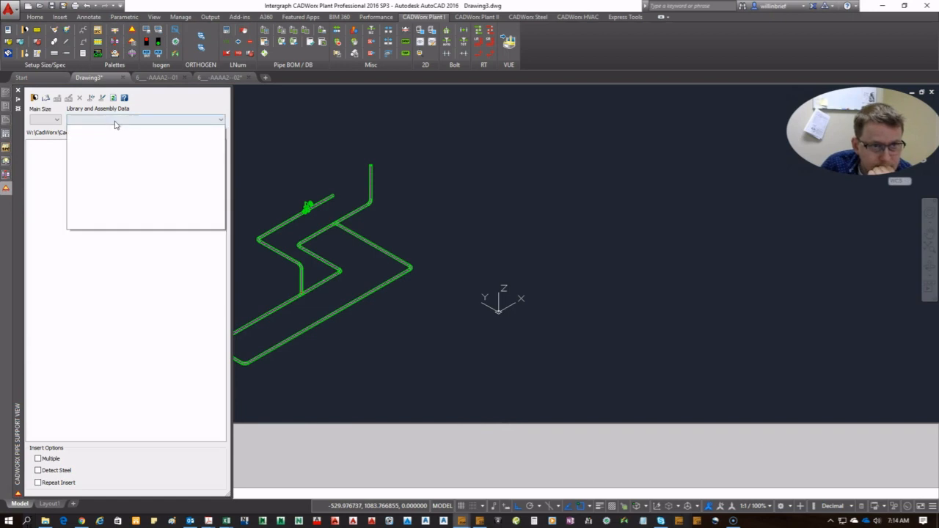
left_click(118, 197)
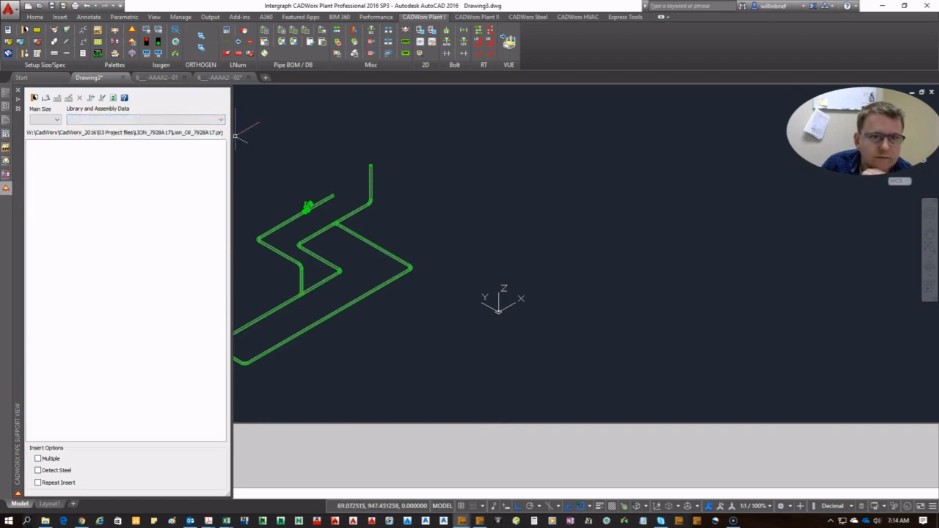
left_click_drag(232, 137, 300, 140)
left_click(218, 119)
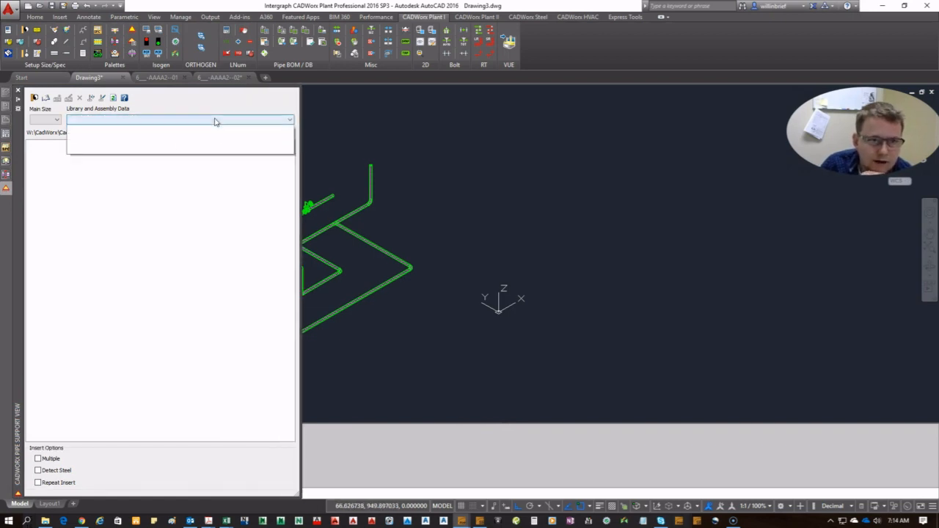
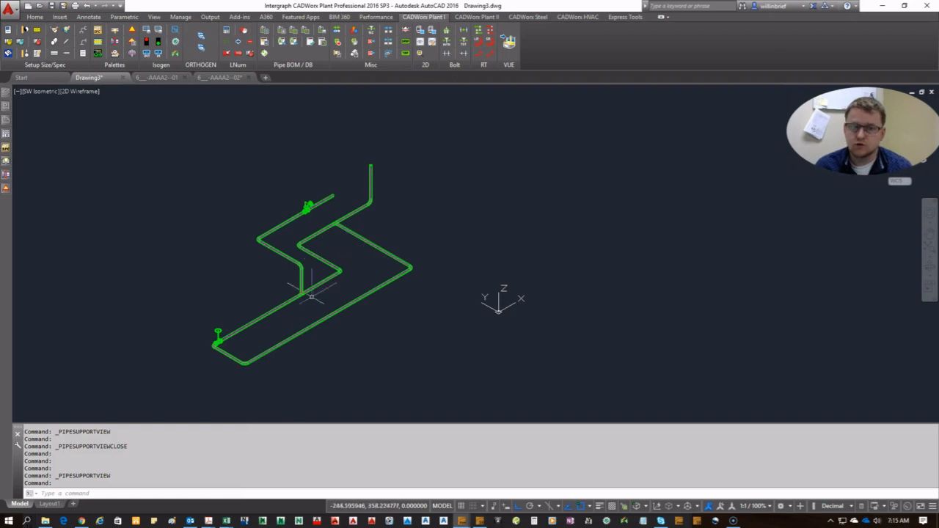
- Run the SETUP command and apply the CADWorx Plant configuration to load the project specification
scroll(308, 290, "up", 2)
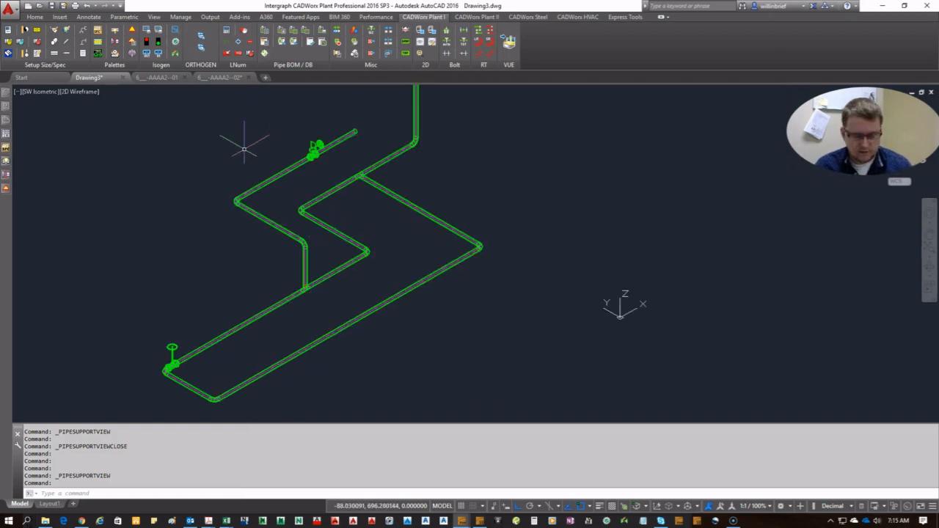
type("p")
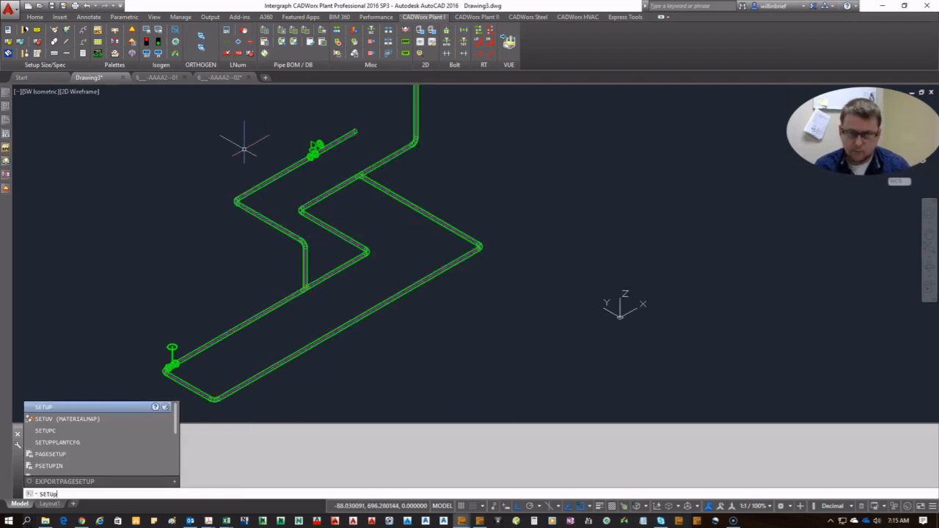
key("Return")
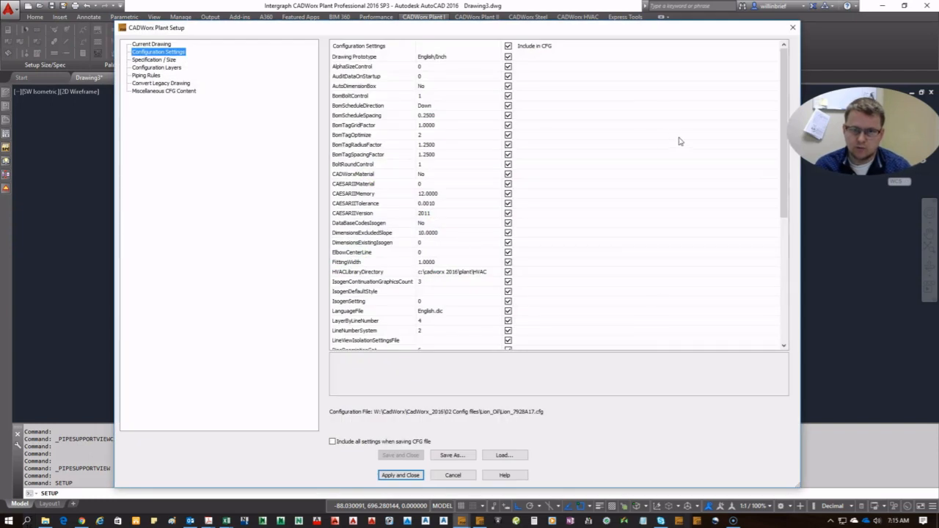
key("Return")
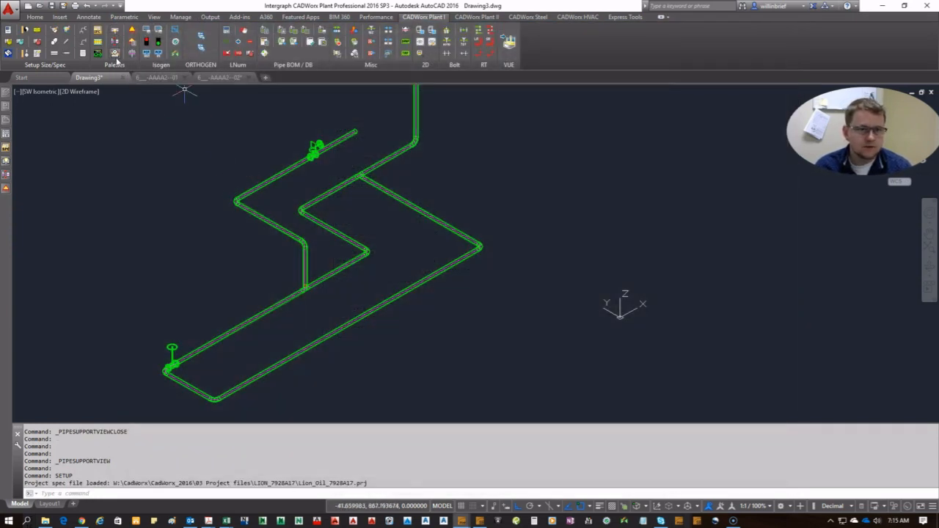
mouse_move(7, 176)
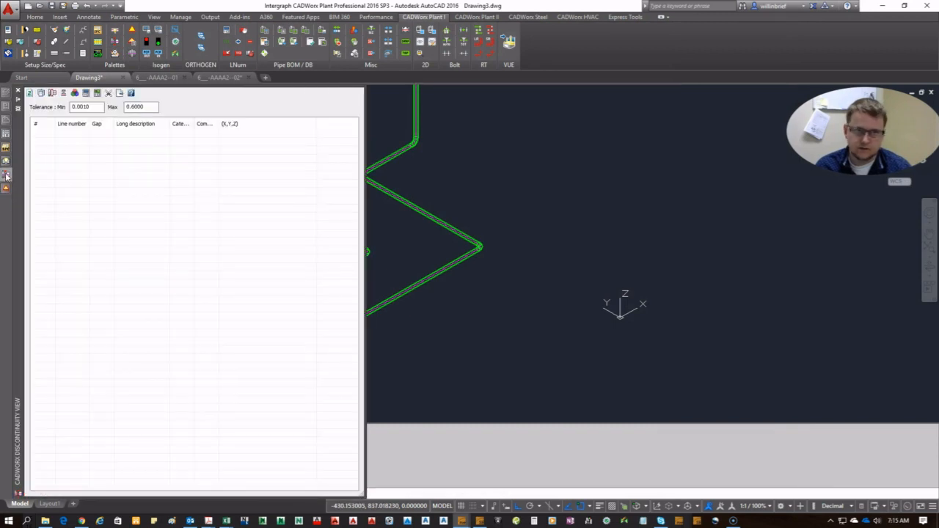
- Try to create a misfit by stretching the long branch pipe from its tee end
scroll(345, 170, "up", 4)
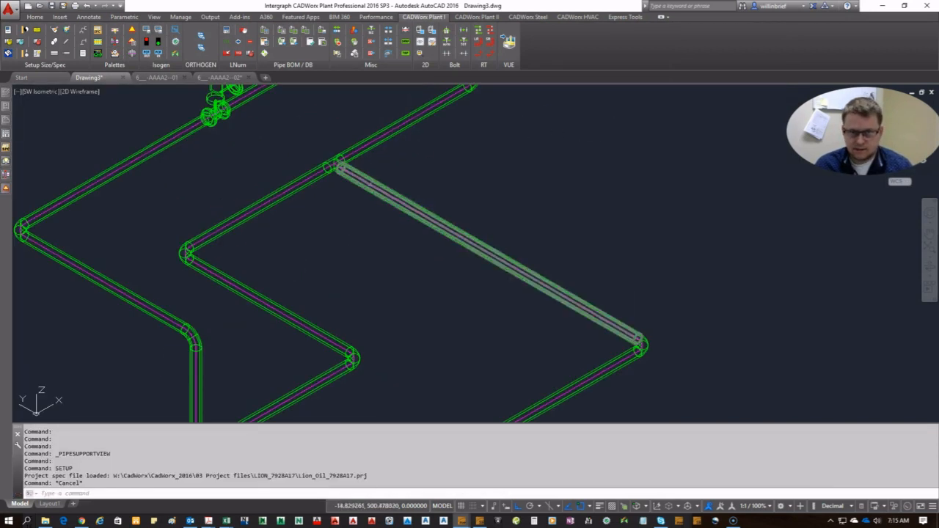
scroll(337, 167, "up", 4)
left_click(344, 166)
left_click(404, 218)
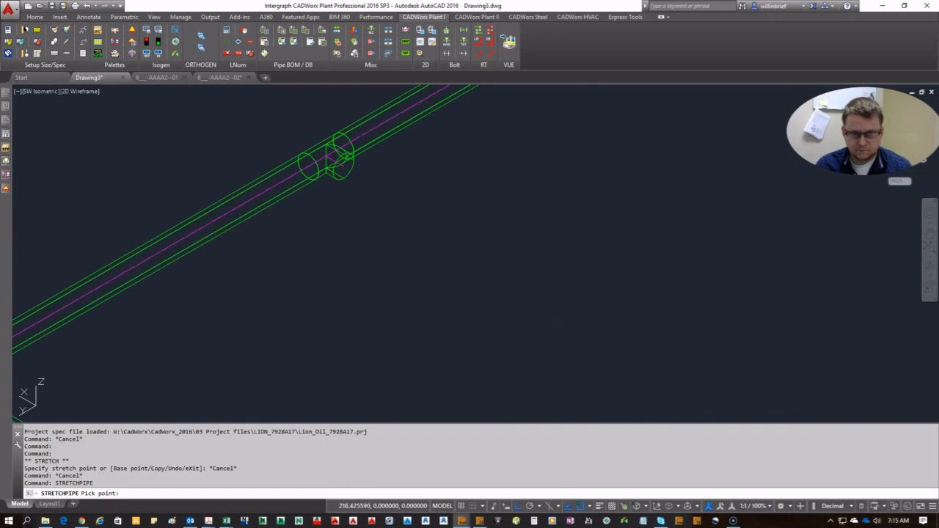
scroll(464, 230, "down", 5)
left_click(389, 215)
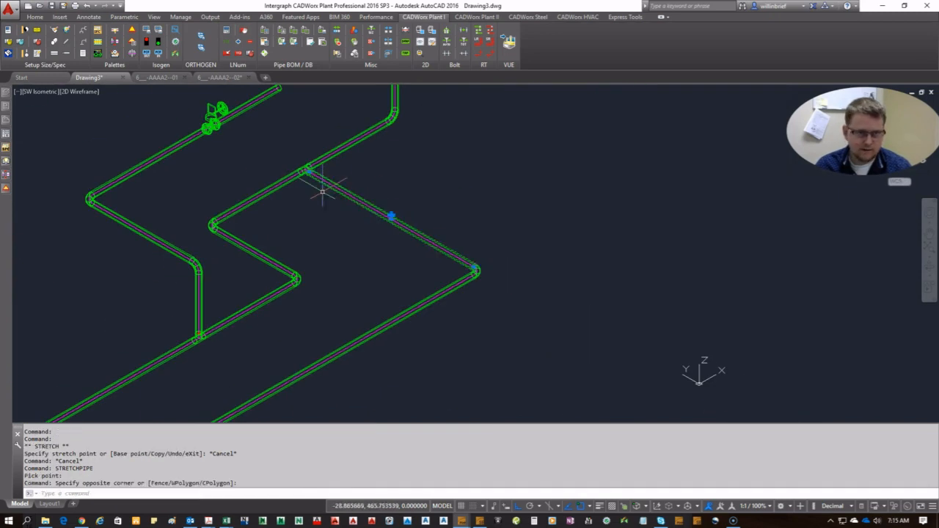
scroll(318, 191, "up", 8)
left_click(249, 139)
left_click(325, 199)
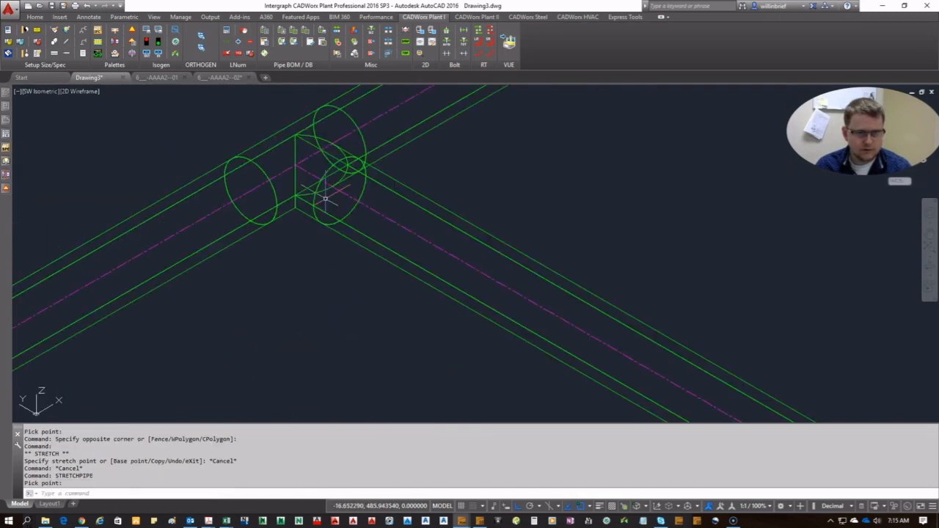
scroll(300, 181, "down", 7)
- Delete the long branch pipe and route a short replacement pipe from the tee's branch outlet
left_click(338, 196)
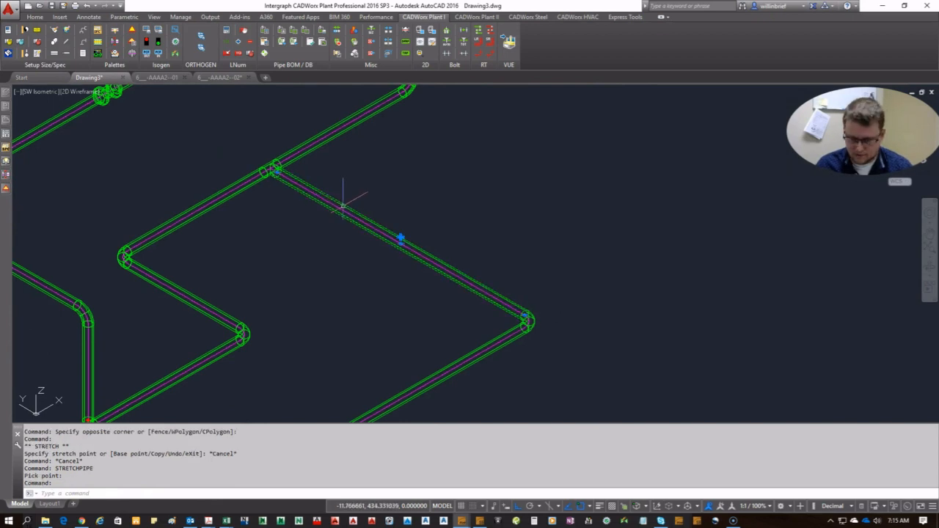
key("Delete")
scroll(268, 169, "up", 7)
left_click(308, 172)
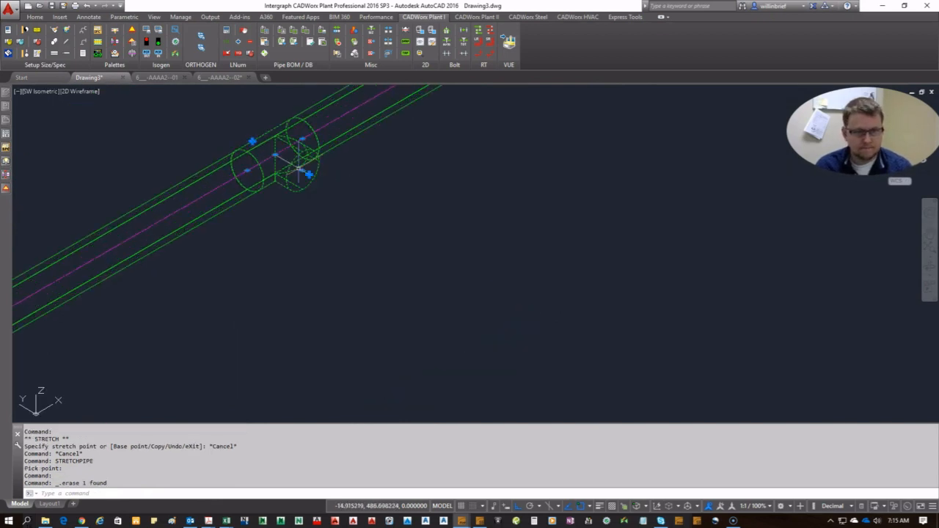
left_click(309, 174)
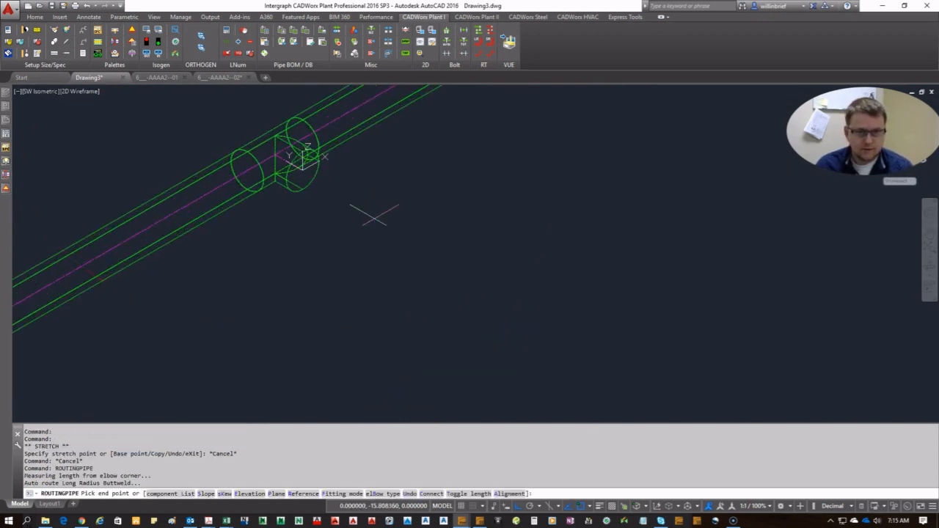
key("Return")
- Lengthen the short branch pipe by stretching its tee end along the pipe axis
left_click(362, 183)
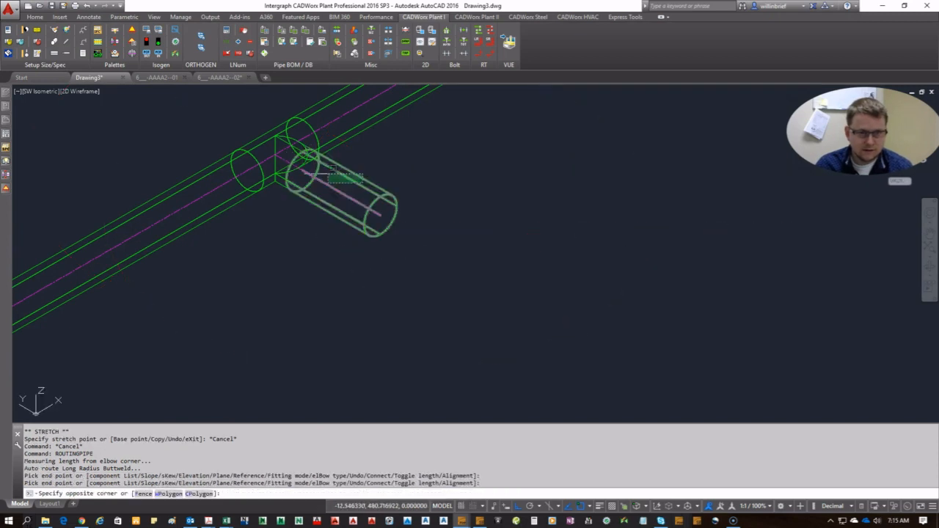
left_click(333, 178)
left_click(302, 170)
left_click(240, 135)
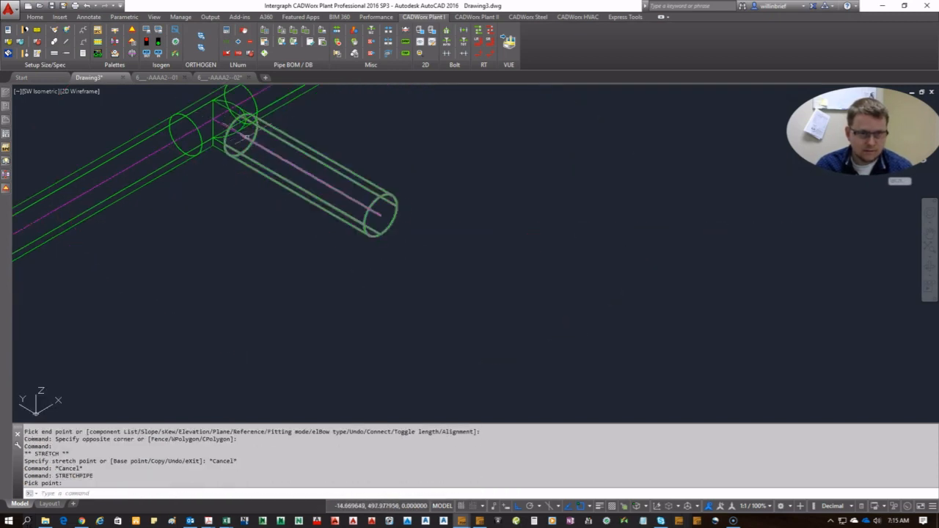
- Move the short branch pipe away from the tee and back along its axis until it overlaps the tee
left_click(360, 175)
left_click(266, 181)
left_click(192, 206)
type("m")
key("Return")
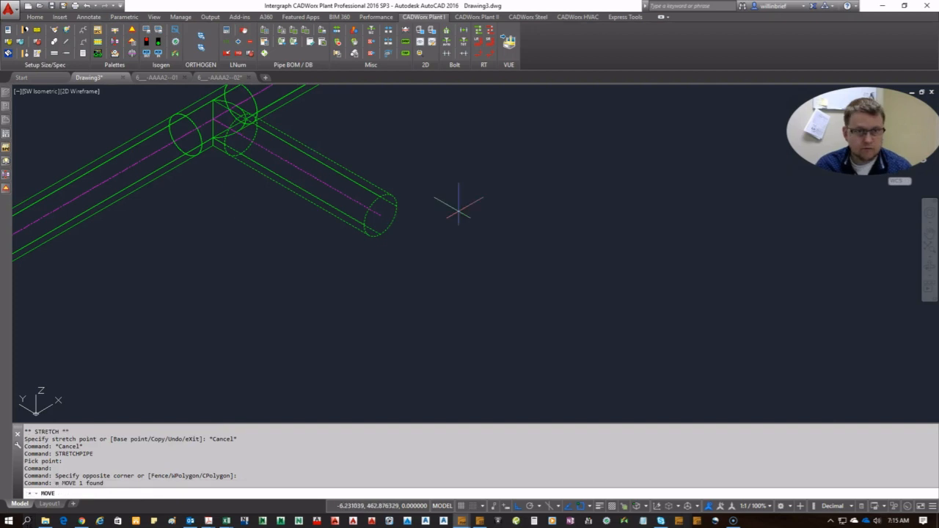
left_click(259, 181)
type("m")
key("Return")
left_click(558, 189)
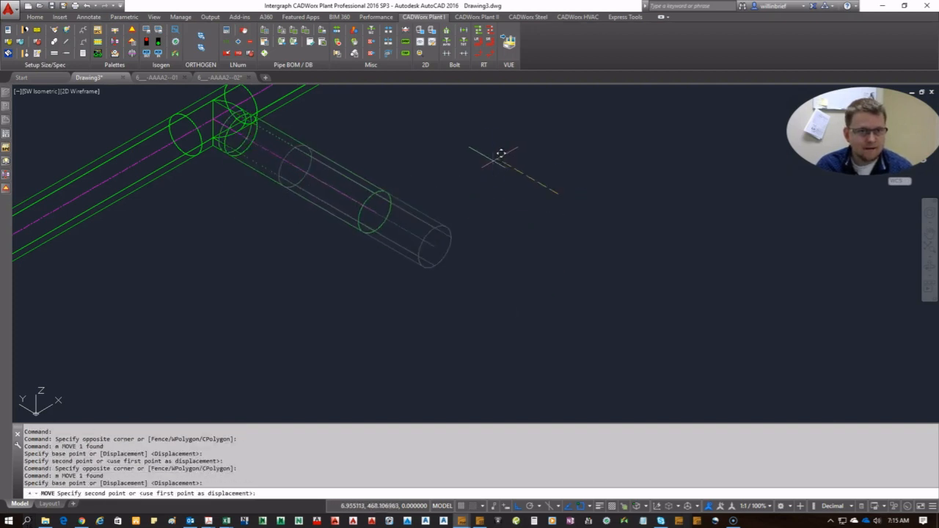
left_click(482, 157)
- Check the model in the Discontinuity view and set the maximum tolerance to 1
scroll(480, 157, "down", 5)
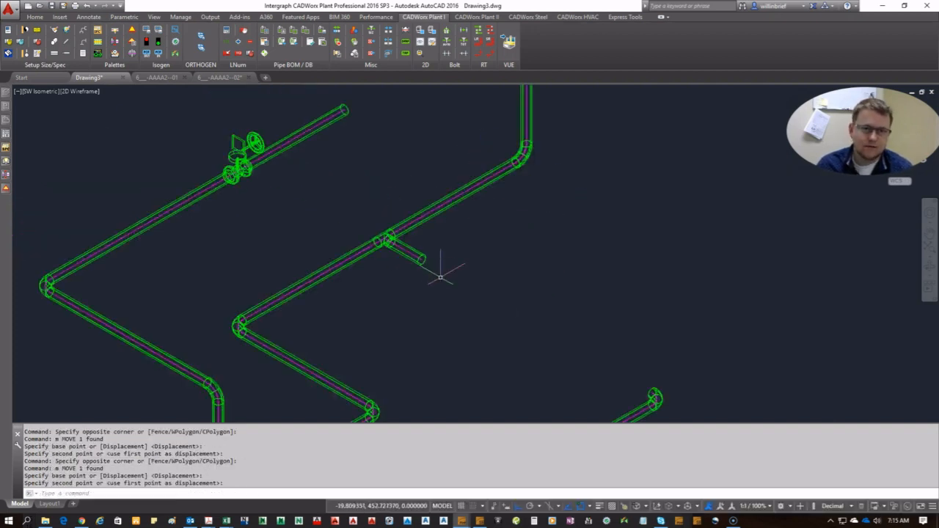
left_click(6, 174)
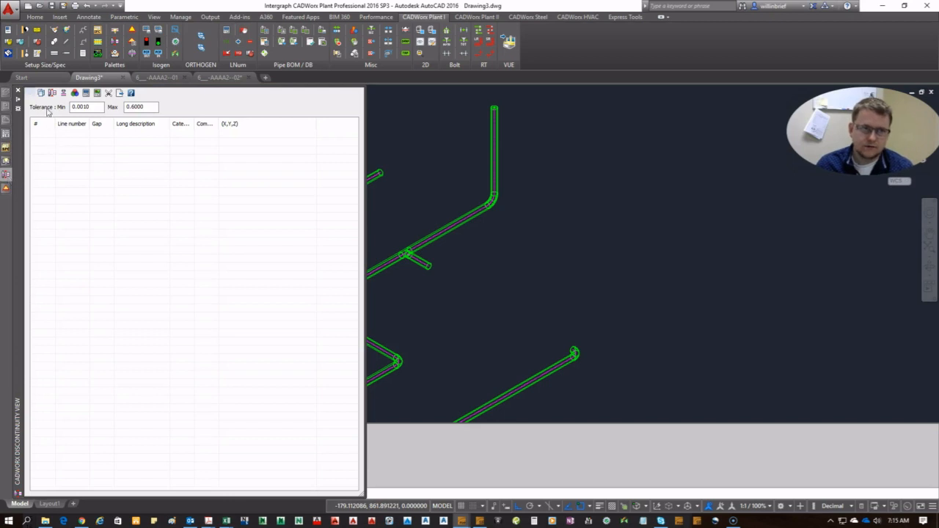
left_click(28, 93)
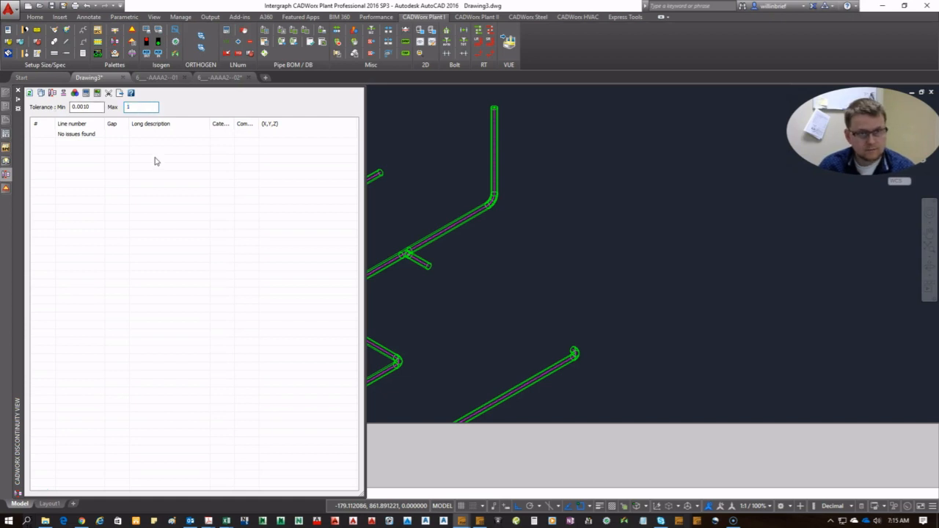
left_click(6, 107)
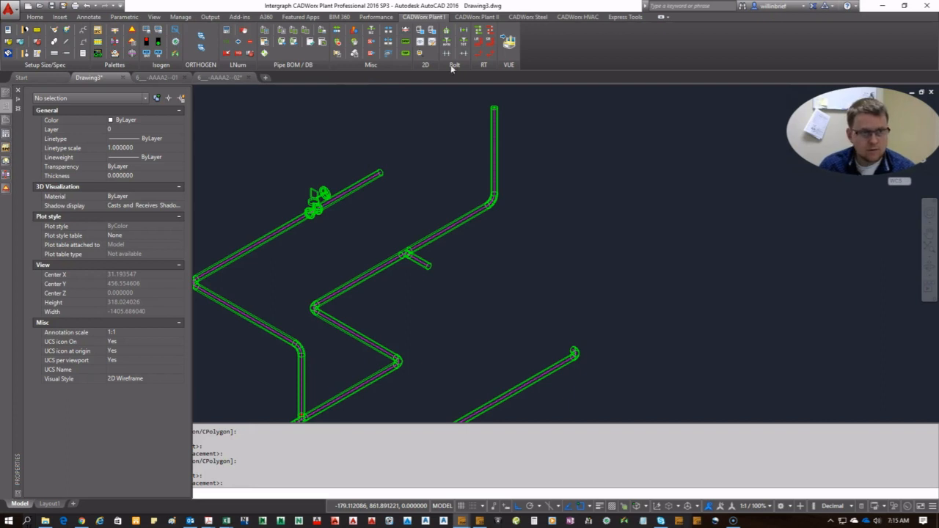
left_click(343, 147)
left_click(294, 111)
- Examine the overlap between the short branch pipe and the tee against the discontinuity results
mouse_move(6, 179)
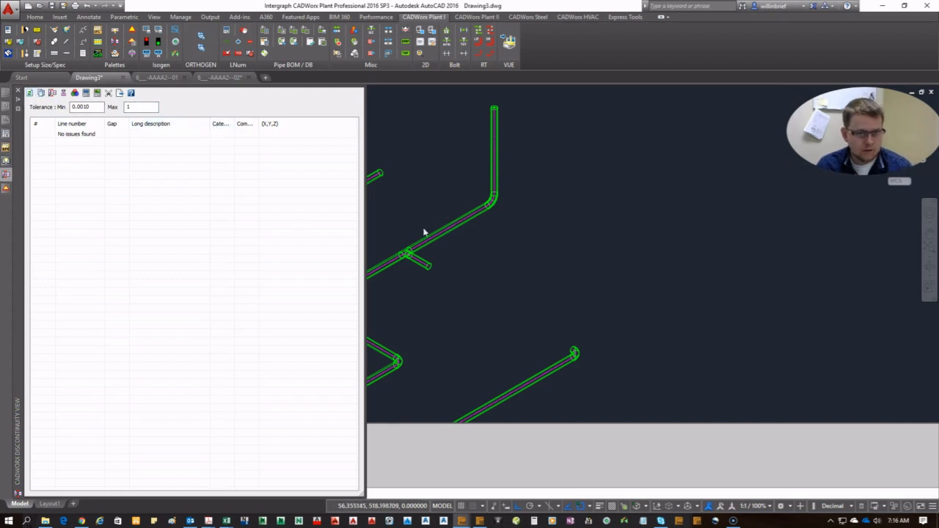
scroll(408, 251, "up", 5)
left_click(449, 266)
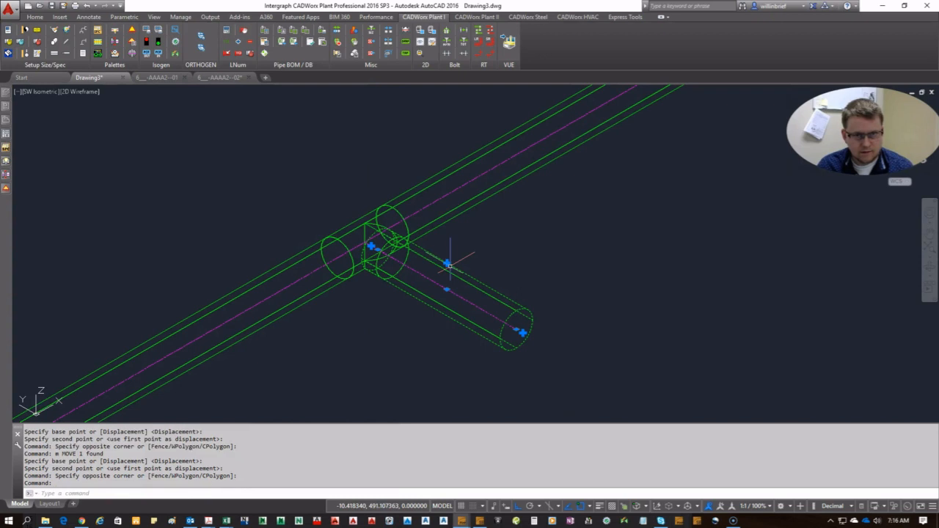
scroll(366, 235, "up", 4)
key("Escape")
scroll(383, 249, "down", 7)
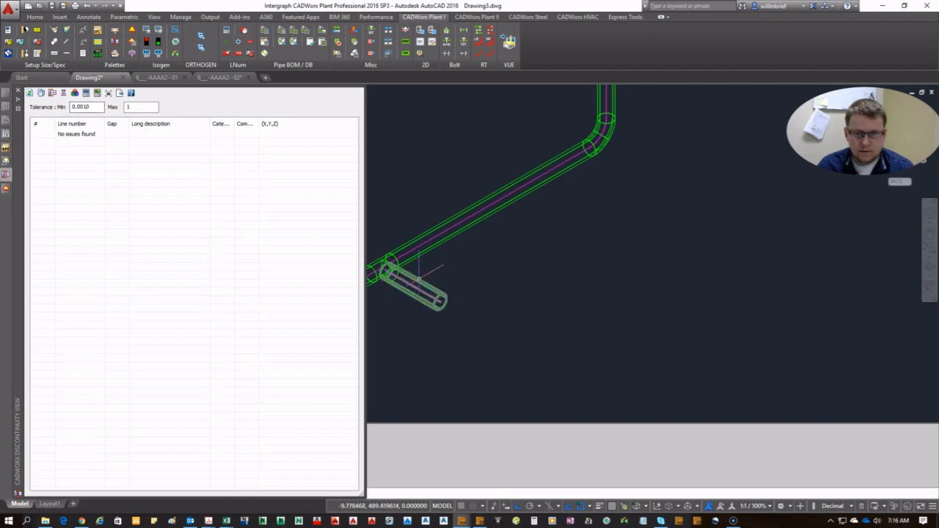
double_click(431, 269)
key("Escape")
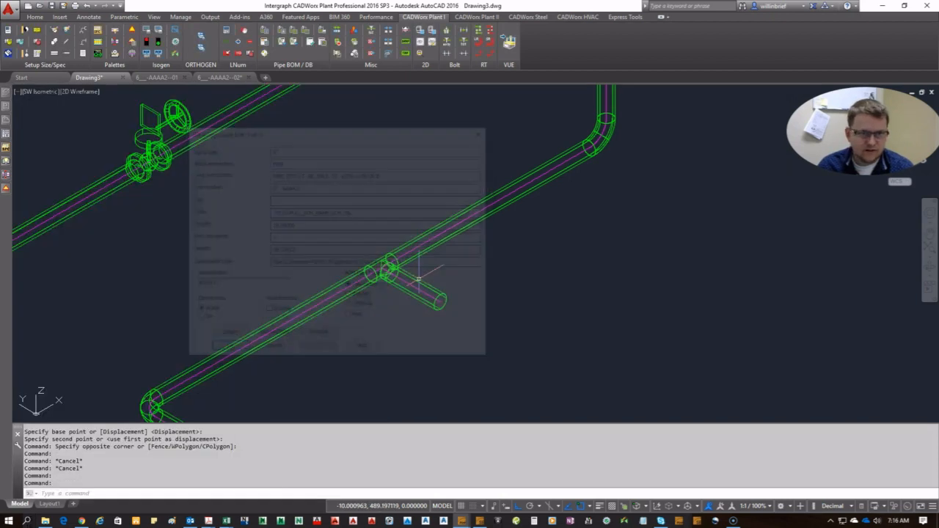
scroll(419, 268, "down", 5)
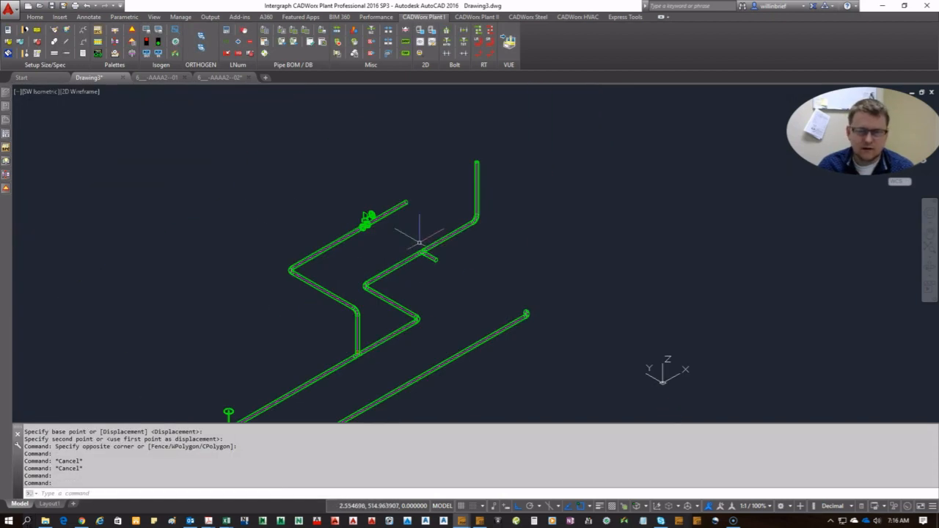
- Change the line number of the long lower straight pipe to 6" -AAAA2-zzz
mouse_move(6, 176)
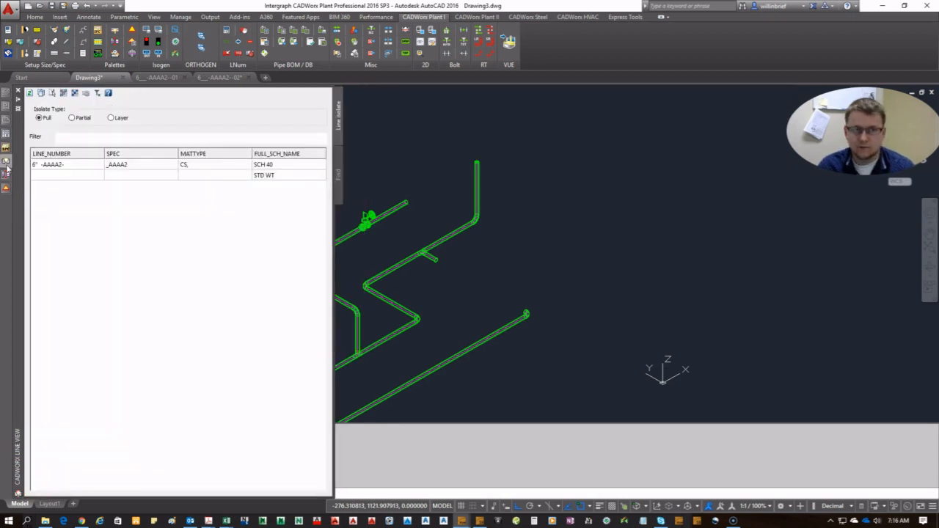
left_click(86, 167)
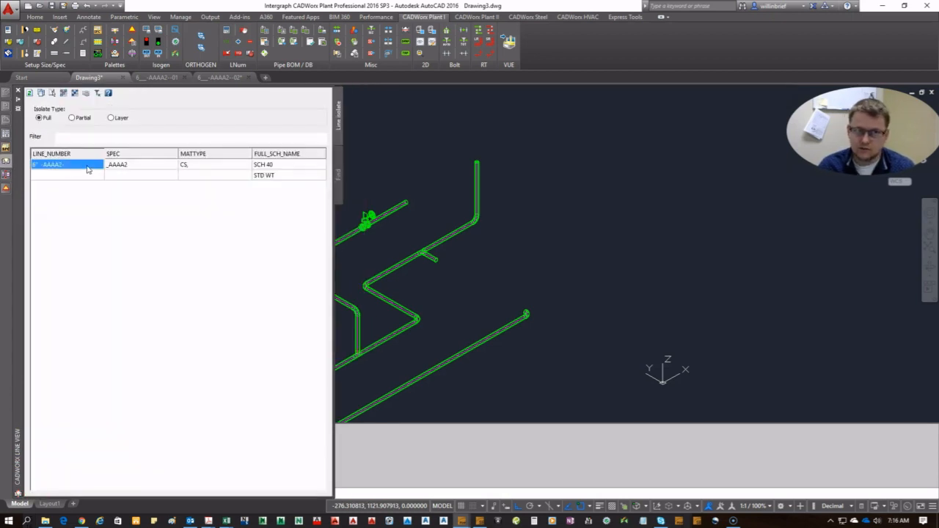
double_click(493, 332)
left_click(334, 187)
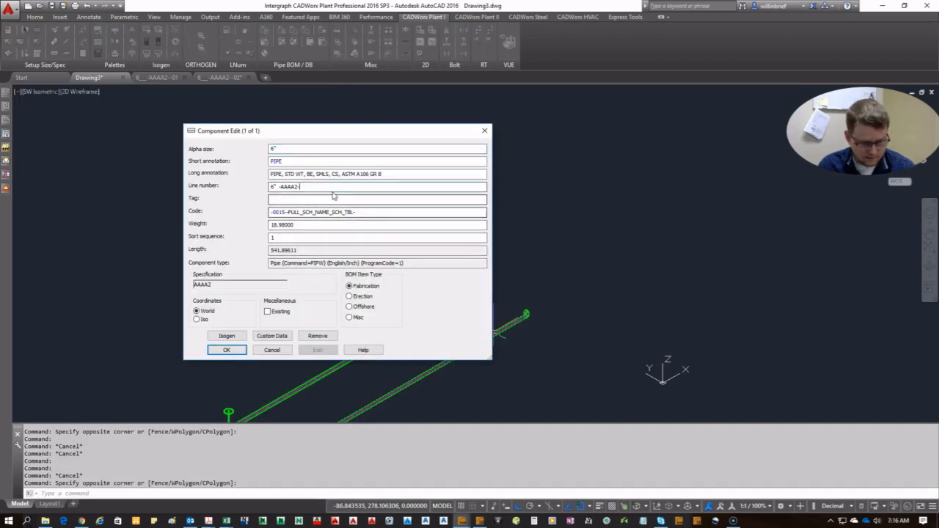
type("zzz")
left_click(227, 350)
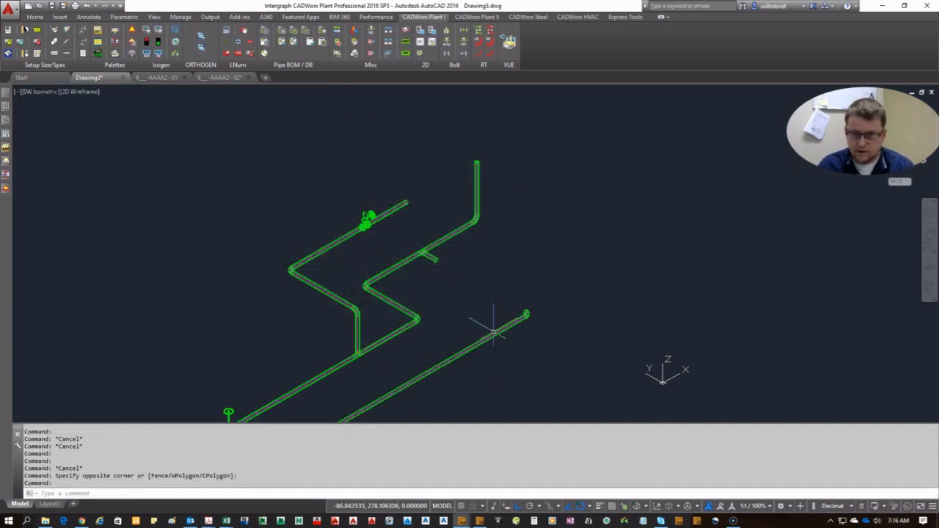
- Set the current line number by picking it from the long lower pipe with the Component option
scroll(489, 288, "down", 2)
scroll(489, 288, "up", 2)
middle_click_drag(562, 183, 478, 256)
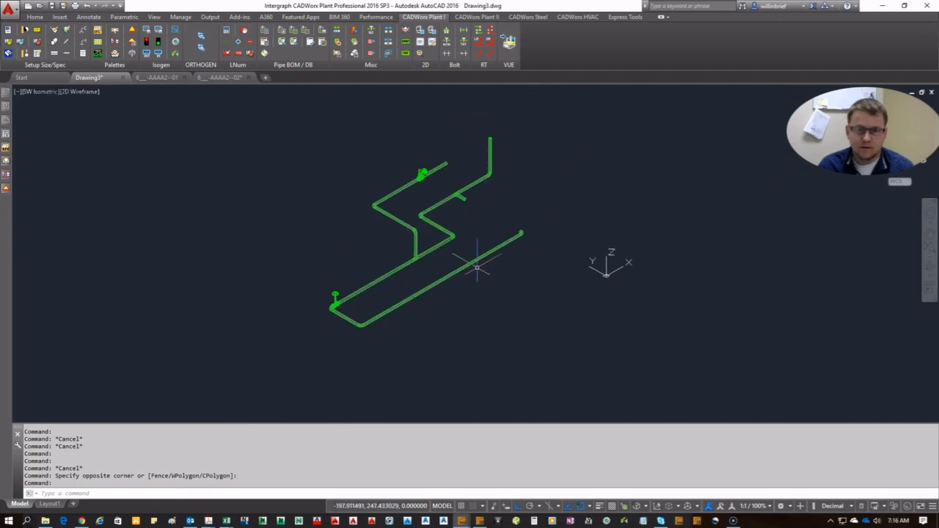
left_click(295, 57)
key("Return")
left_click(499, 245)
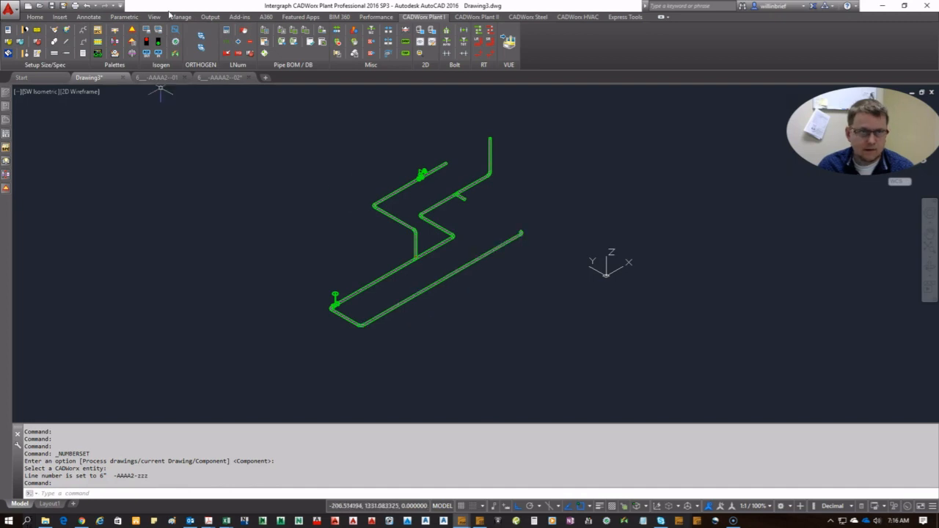
- Assign line number 6" -AAAA2-zzz to the long lower run with its elbows, valve and connecting pipe, replacing all existing numbers
left_click(228, 55)
left_click(533, 294)
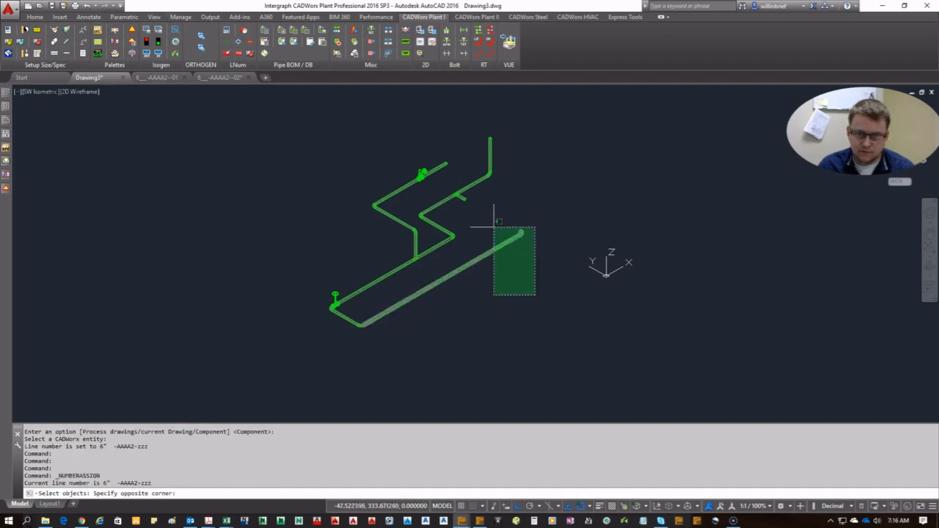
left_click(486, 217)
left_click(435, 346)
left_click(304, 272)
key("Return")
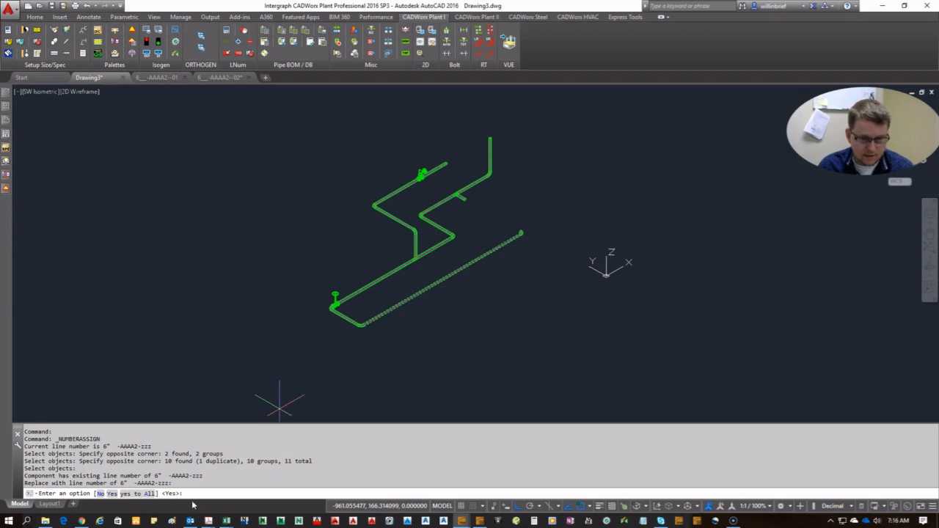
type("a")
key("Return")
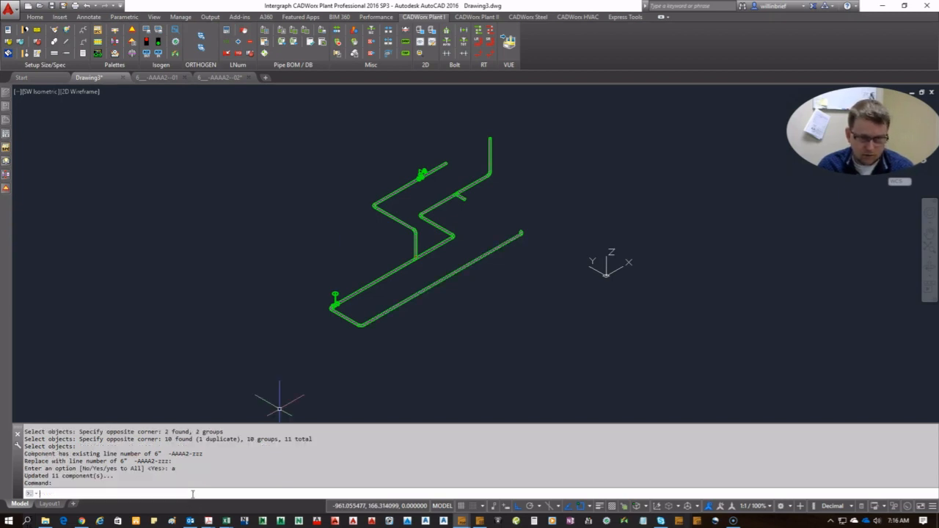
- Refresh the Line View list and review the entries for the two line numbers
scroll(208, 280, "down", 2)
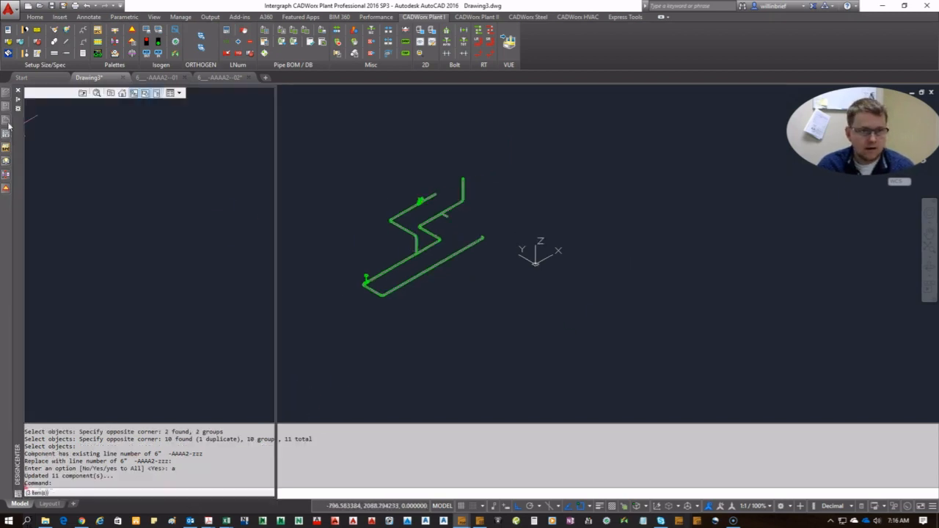
mouse_move(7, 163)
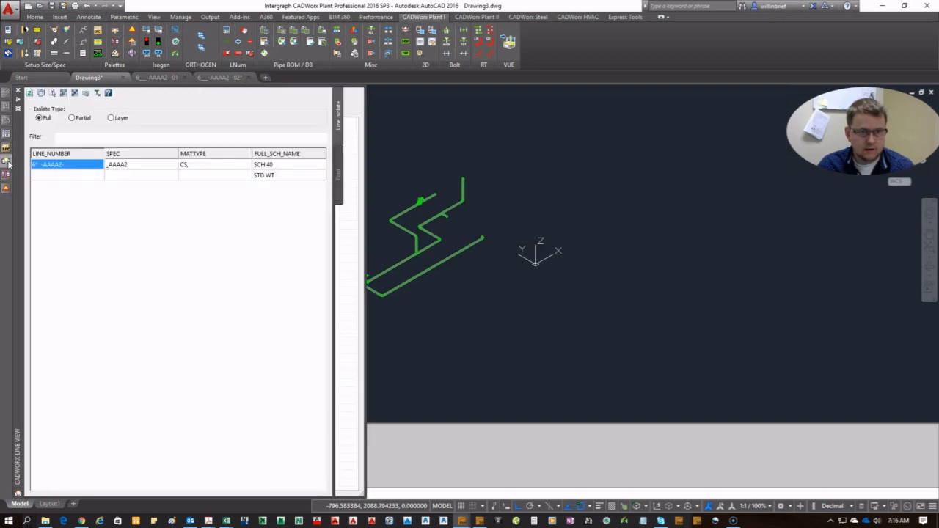
left_click(29, 93)
left_click(66, 166)
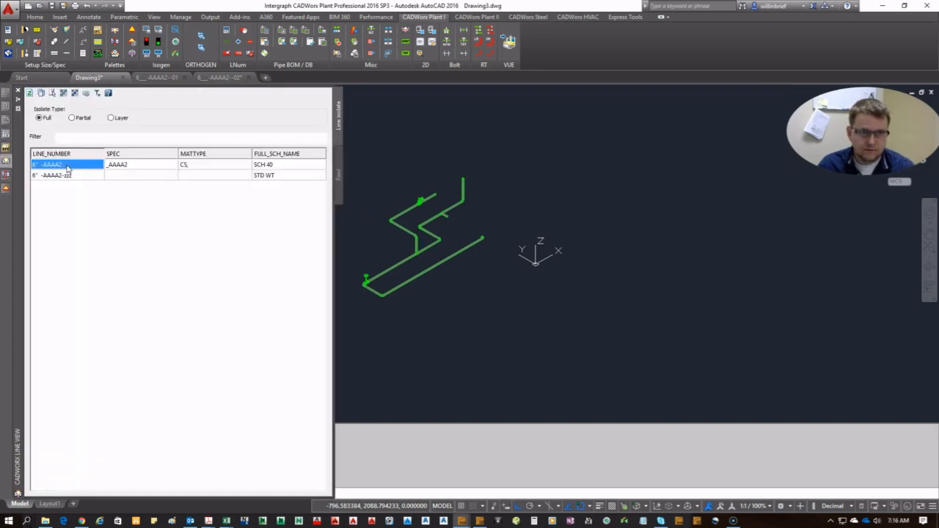
left_click(66, 176)
left_click(66, 166)
left_click(68, 176)
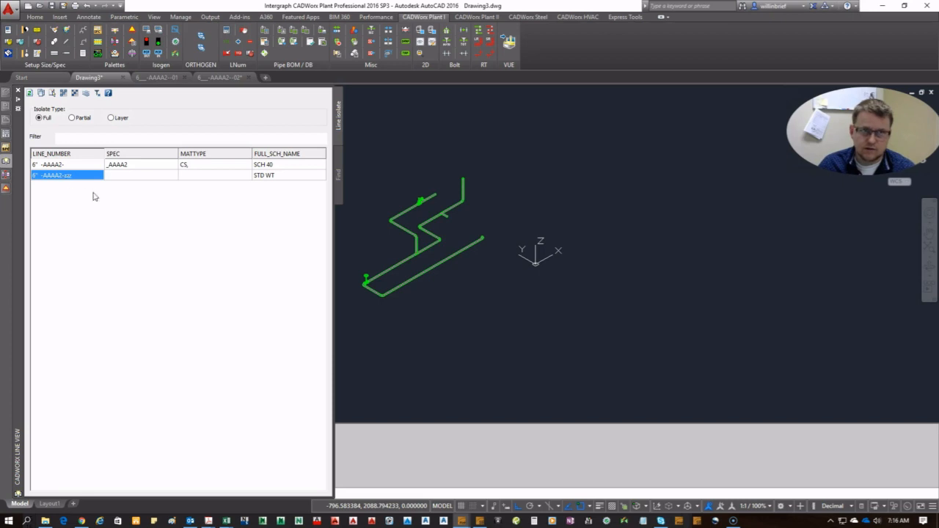
- Close and reopen the Spec View and Line View palettes
left_click(8, 104)
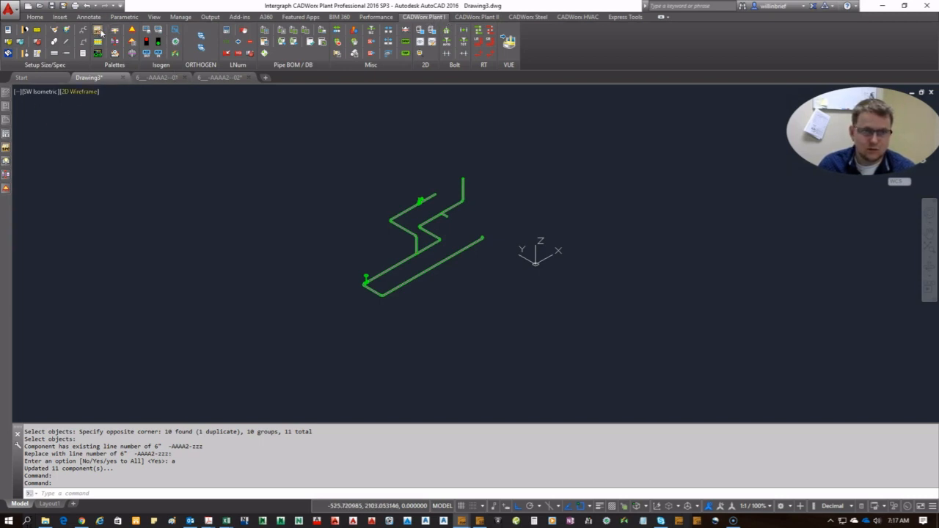
left_click(98, 32)
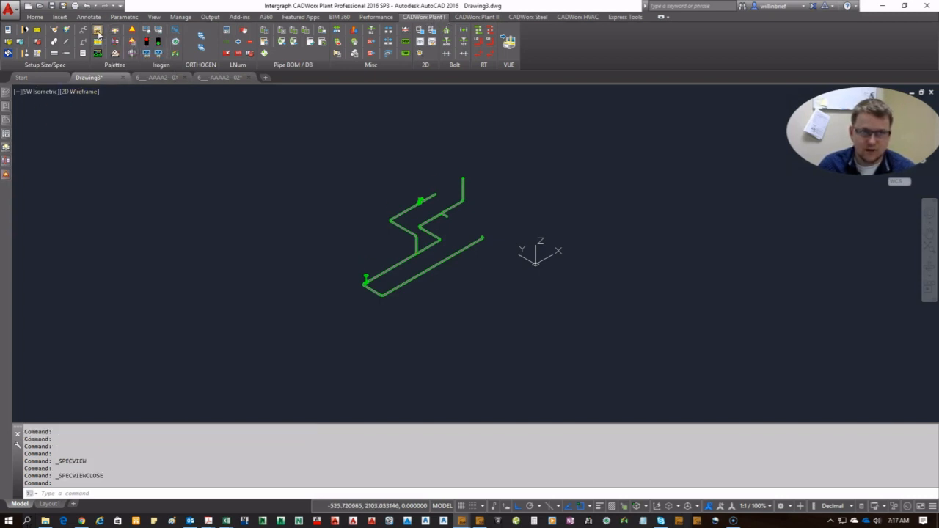
left_click(99, 32)
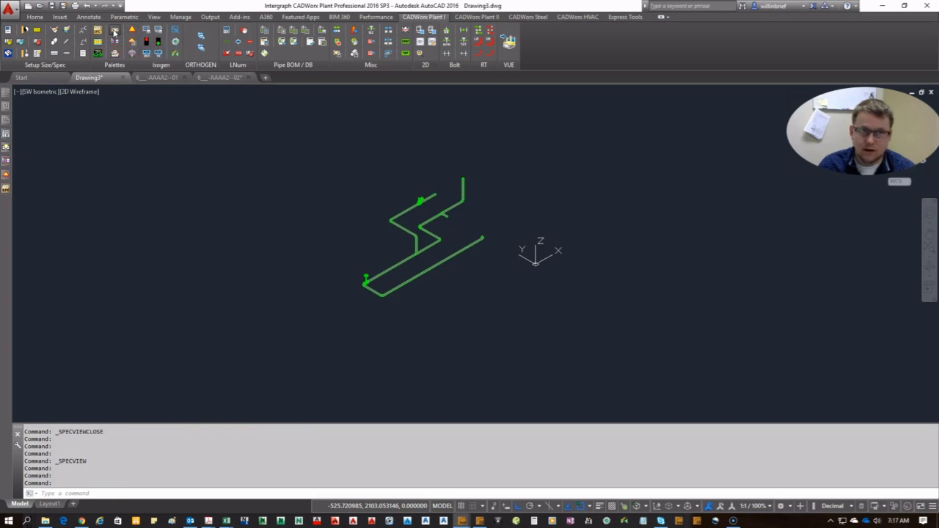
left_click(114, 32)
left_click(113, 32)
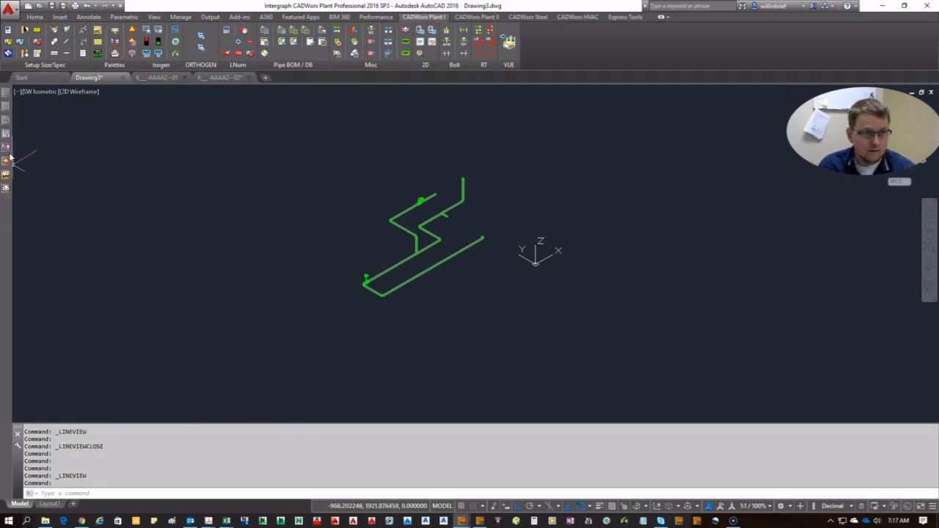
- Isolate the components of line 6" -AAAA2-zzz through the Line View and inspect the isolated piping
mouse_move(6, 151)
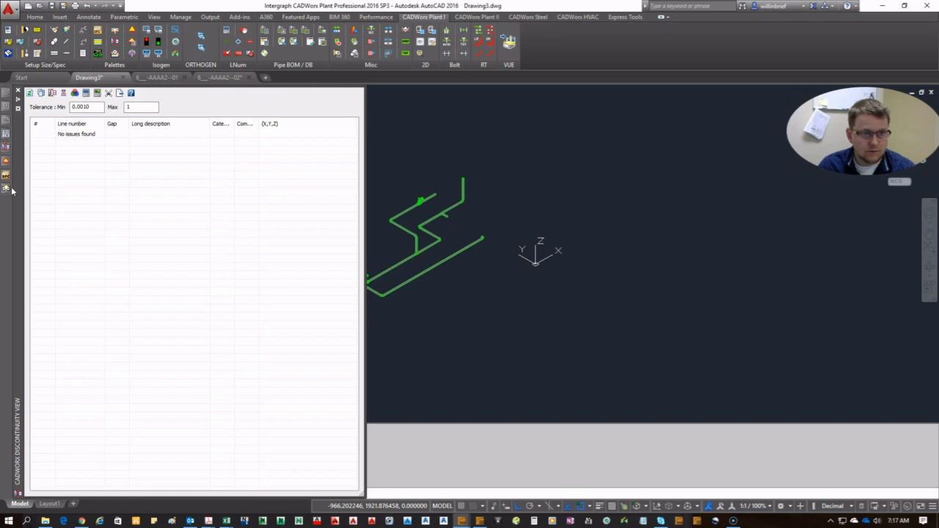
left_click(45, 176)
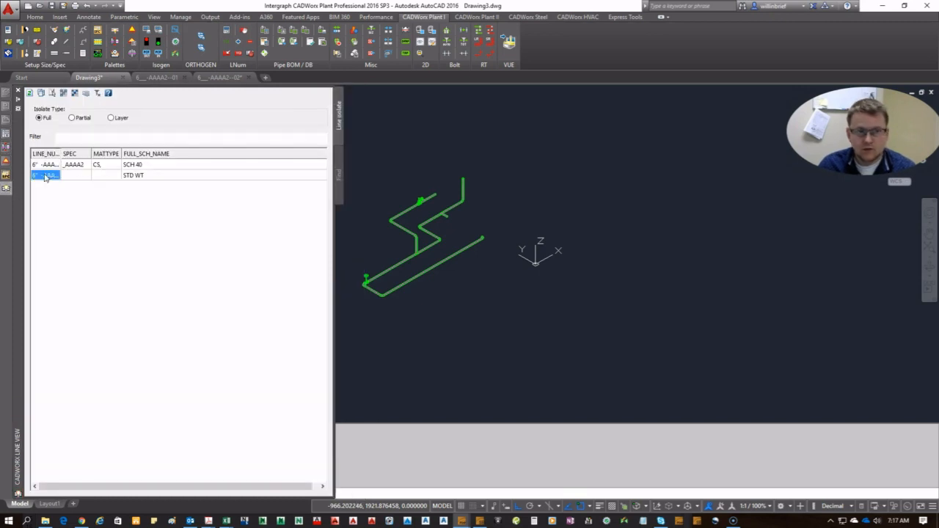
right_click(46, 176)
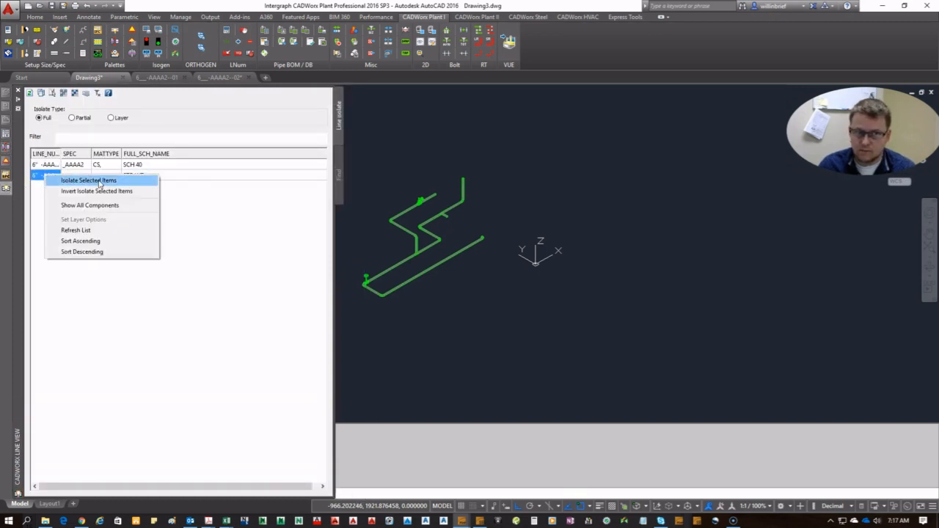
left_click(100, 180)
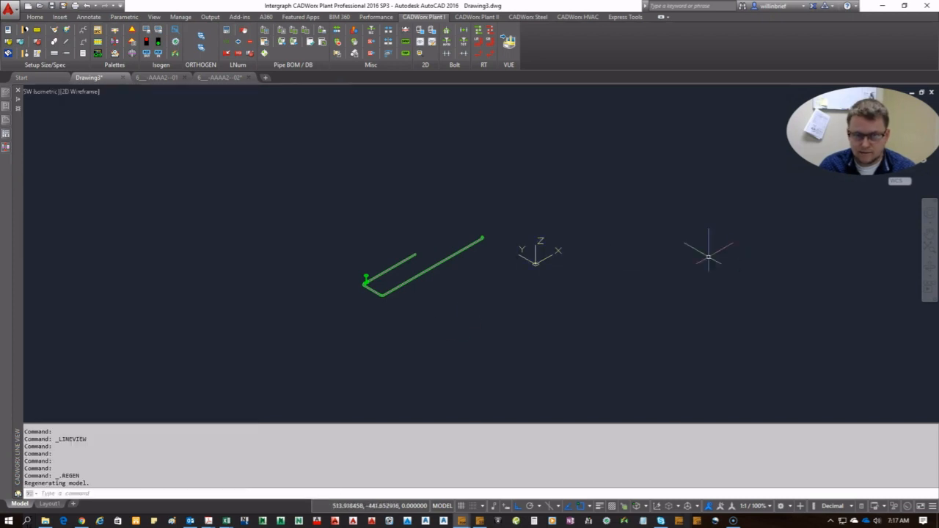
middle_click_drag(660, 278, 320, 283, "shift")
scroll(293, 293, "down", 3)
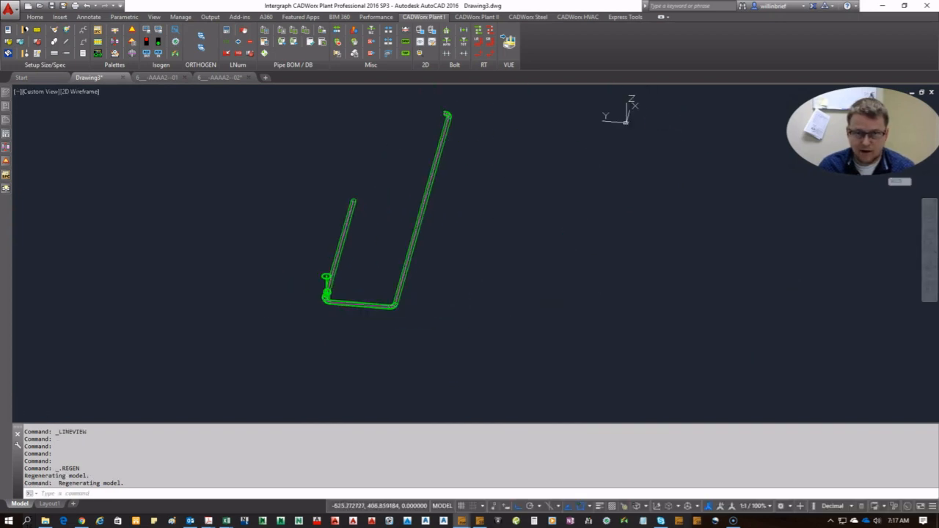
middle_click_drag(305, 314, 411, 327, "shift")
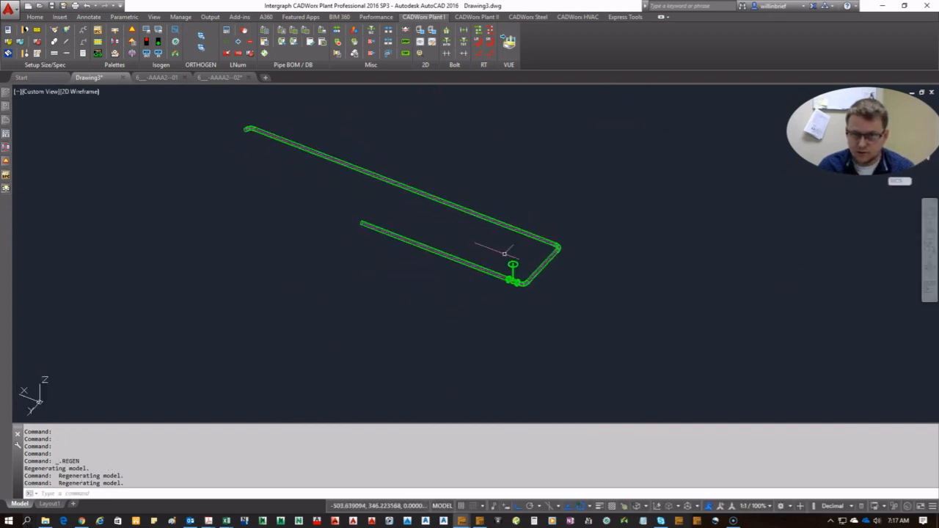
scroll(540, 319, "up", 6)
scroll(540, 319, "down", 5)
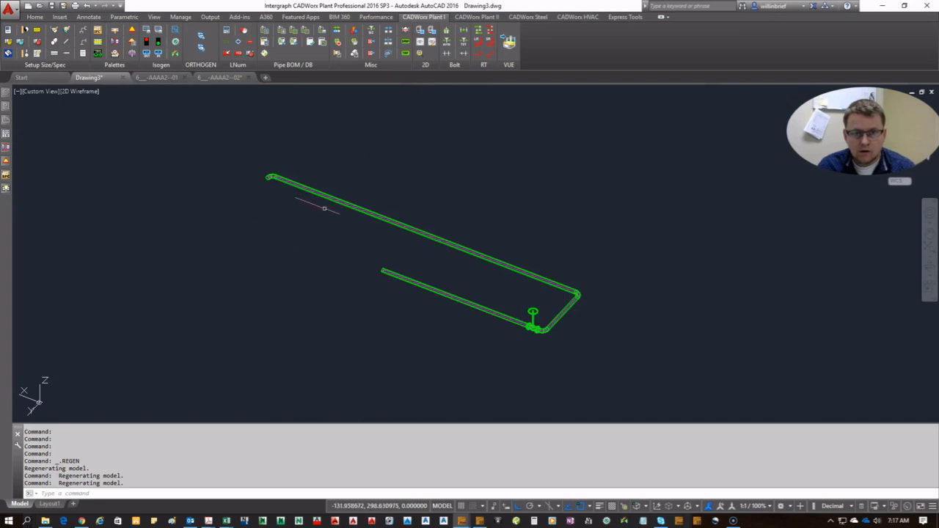
- Bring up the DesignCenter palette and widen it to about twice its width
left_click(5, 171)
left_click(5, 161)
left_click(5, 146)
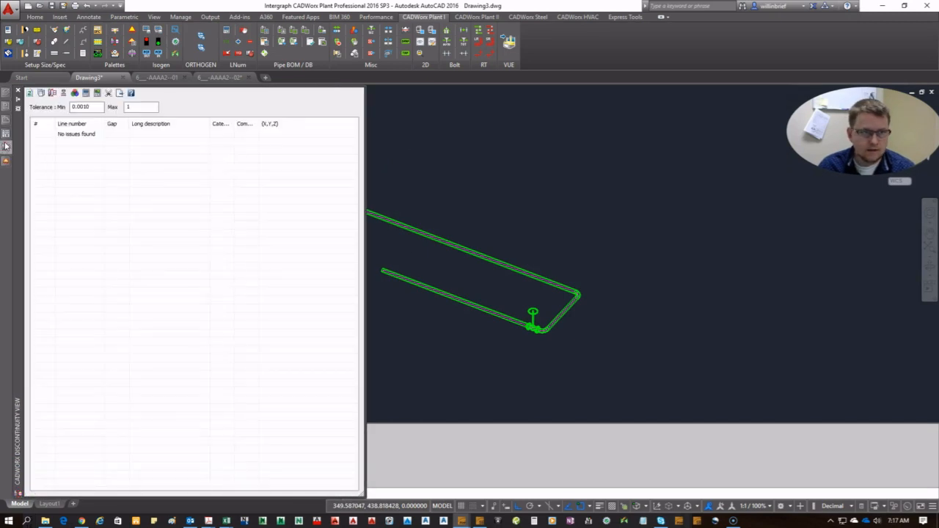
left_click(5, 134)
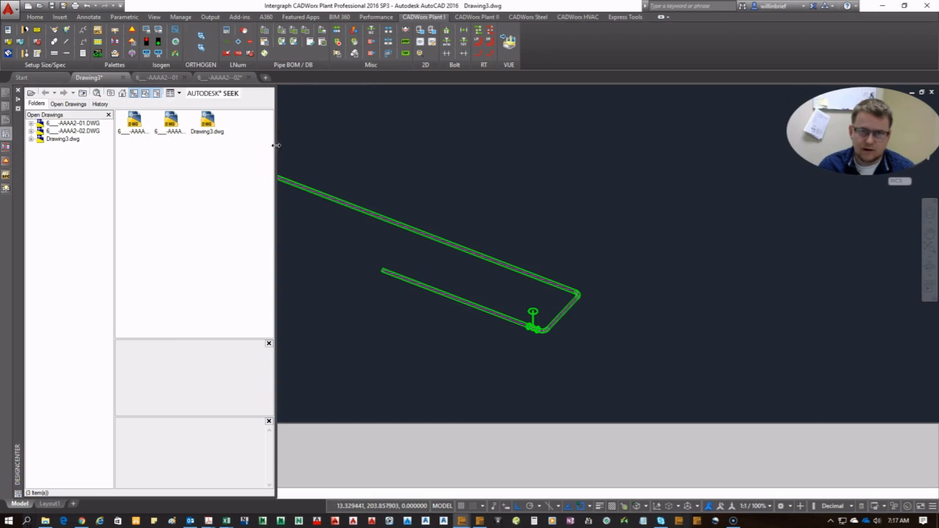
left_click_drag(275, 145, 569, 153)
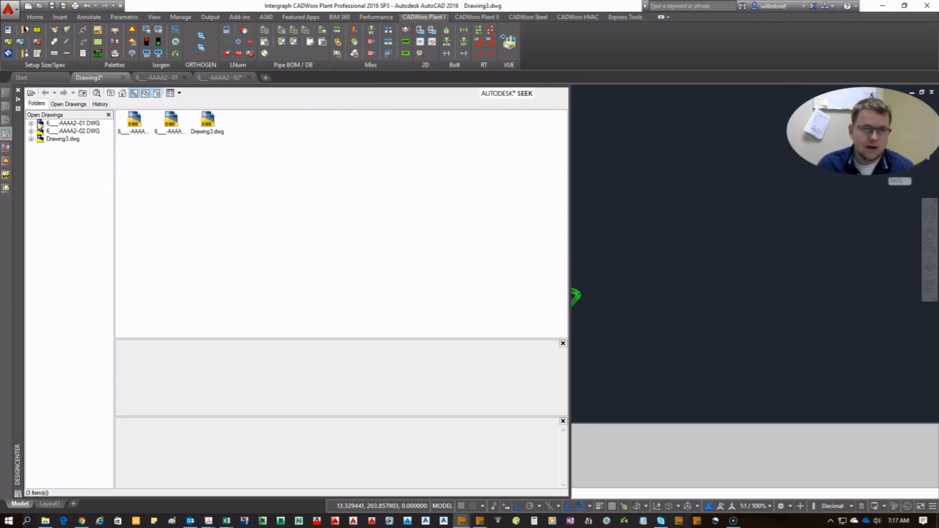
- Show the layers of the open drawing 6___-AAAA2--01.DWG in the DesignCenter
left_click(66, 105)
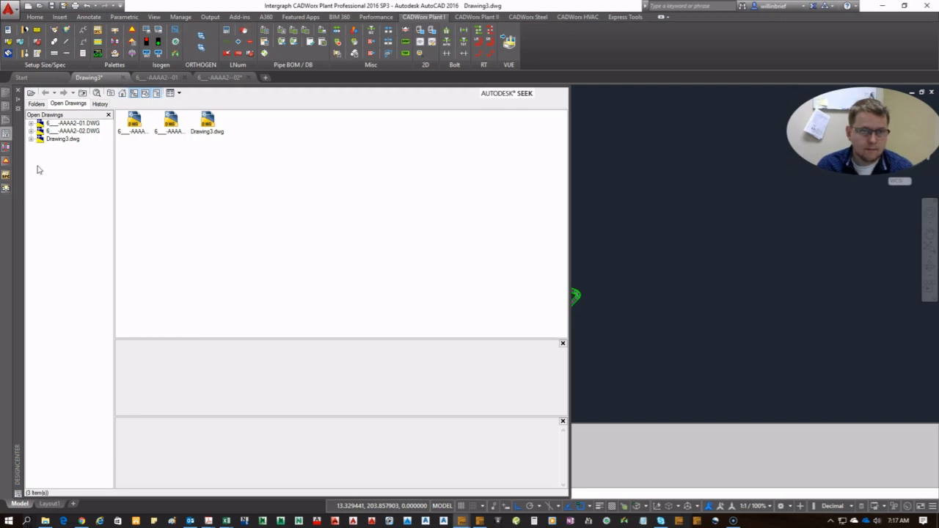
left_click(31, 125)
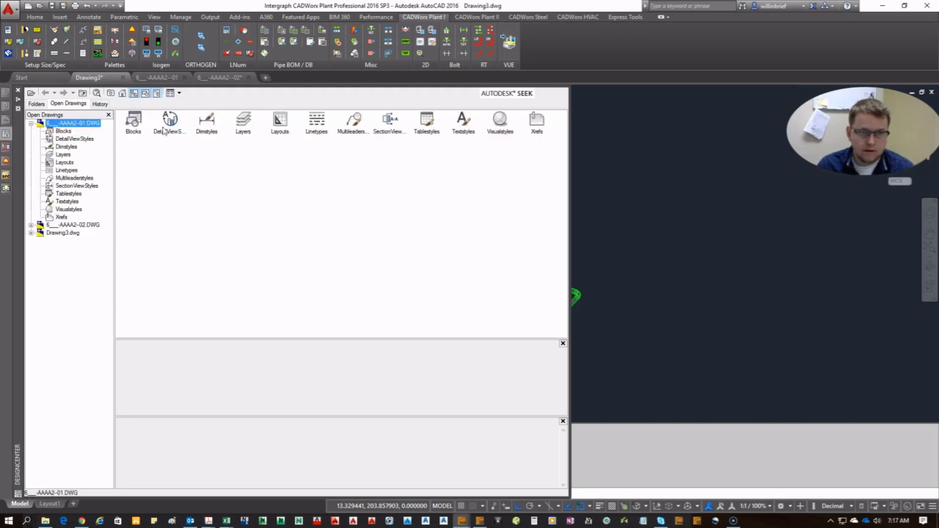
double_click(240, 137)
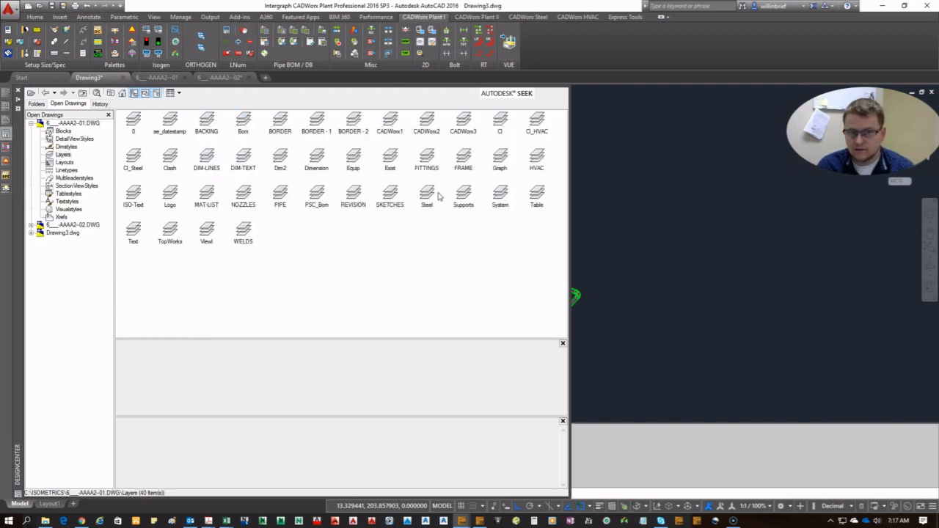
left_click_drag(424, 273, 99, 152)
- Browse the dimension styles, section view styles and text styles of drawing 6___-AAAA2--01.DWG
left_click(58, 147)
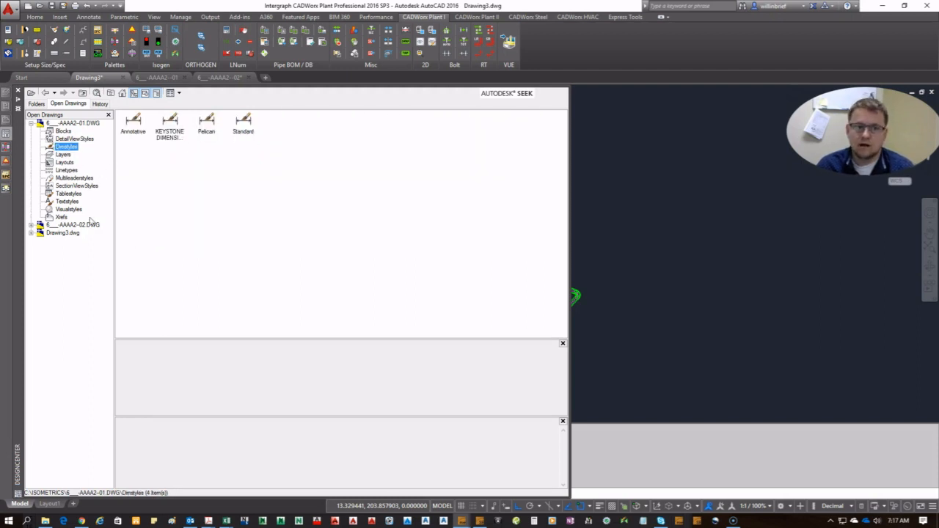
left_click(74, 201)
left_click(77, 186)
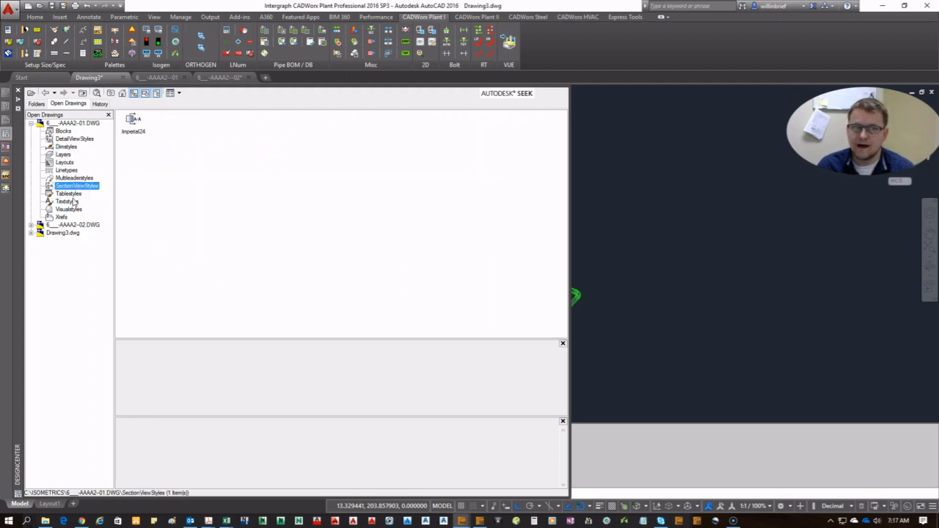
left_click(74, 202)
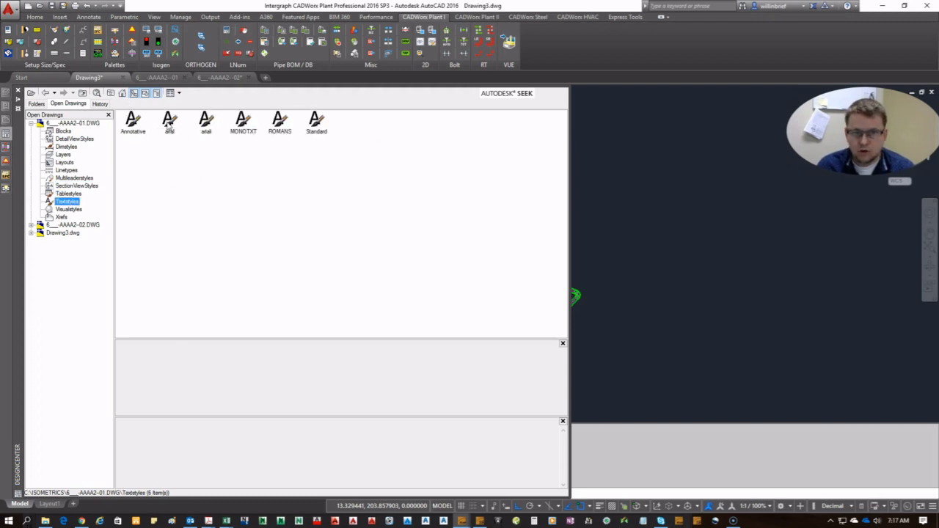
- Copy the arial text style and all layers of 6___-AAAA2--01.DWG from the DesignCenter into the current drawing
left_click_drag(169, 126, 536, 176)
left_click(63, 154)
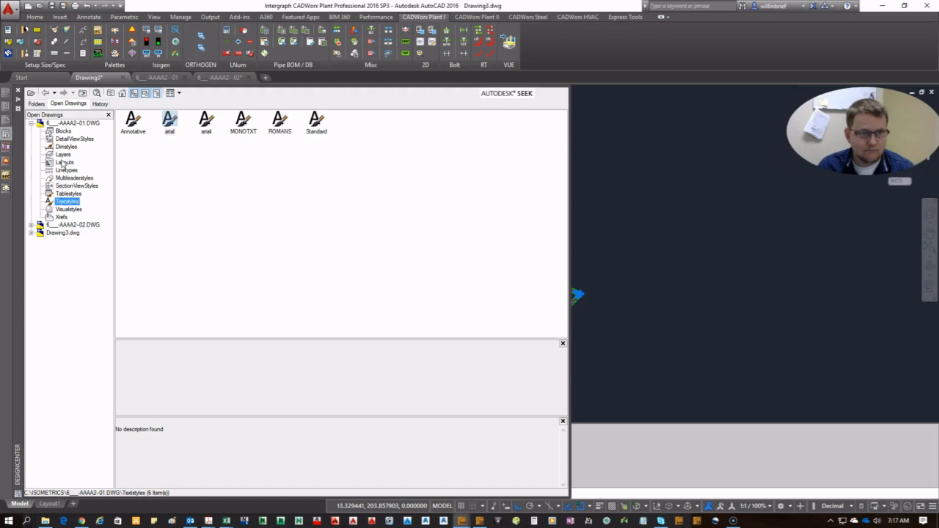
left_click_drag(541, 278, 126, 105)
left_click_drag(176, 127, 717, 197)
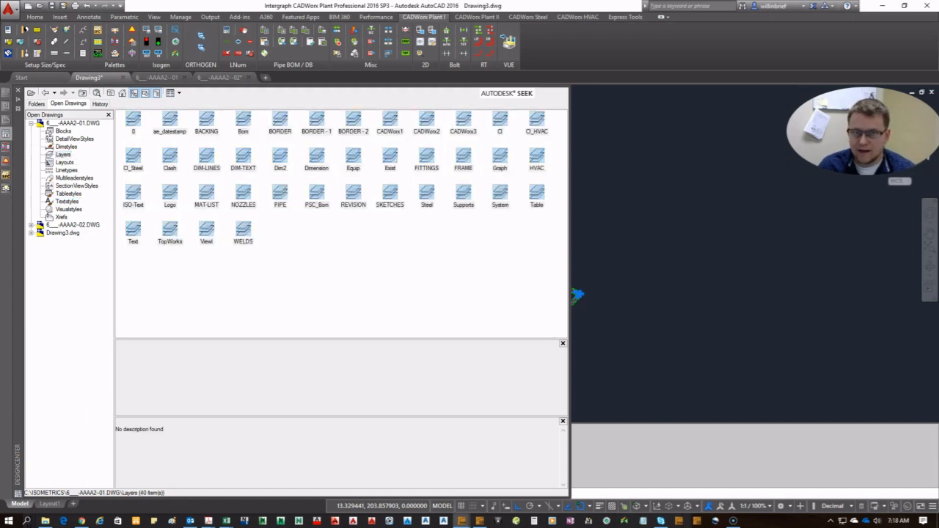
left_click(662, 213)
left_click(545, 147)
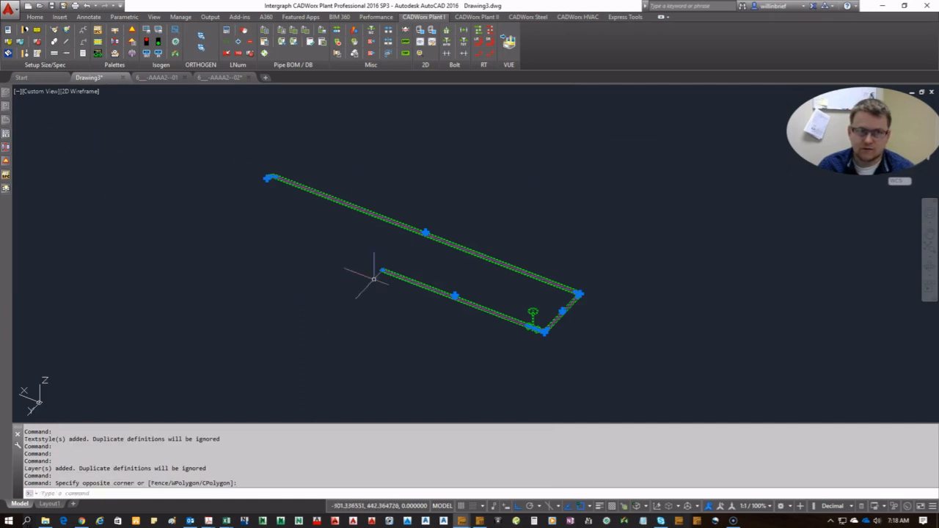
- Check the layer list of Drawing3 for the added layers and clear the piping selection
left_click(34, 17)
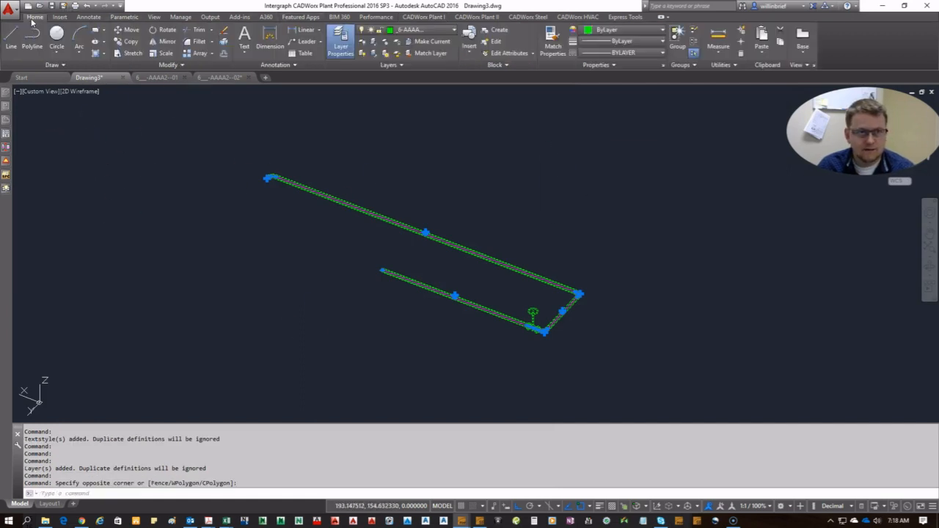
left_click(389, 29)
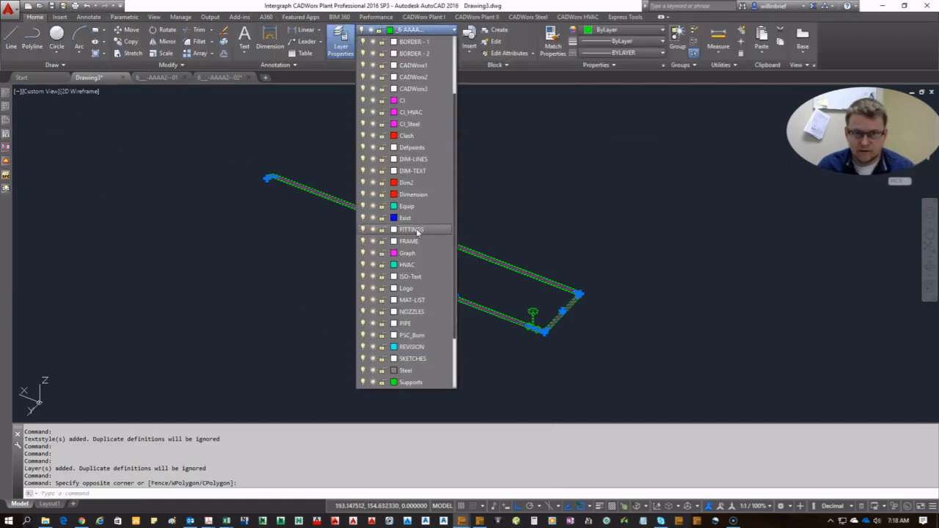
scroll(433, 270, "up", 4)
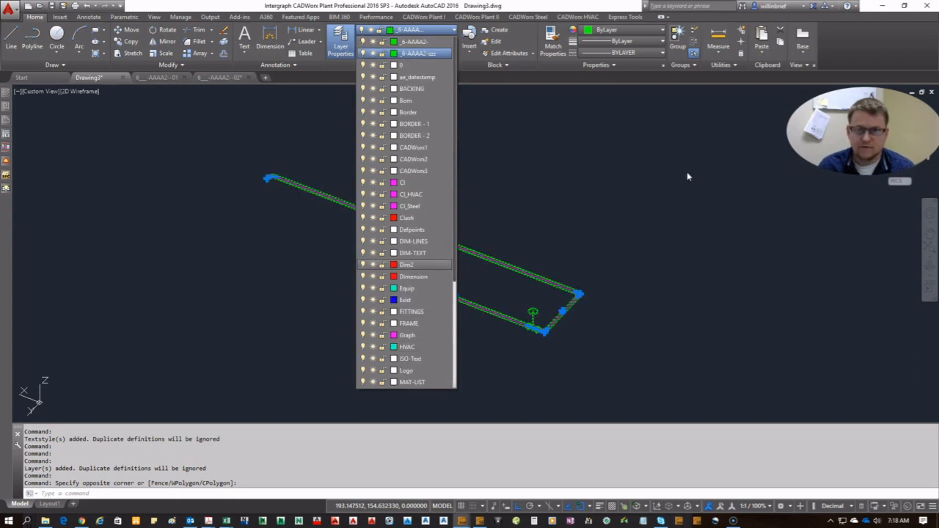
key("Escape")
key("Escape")
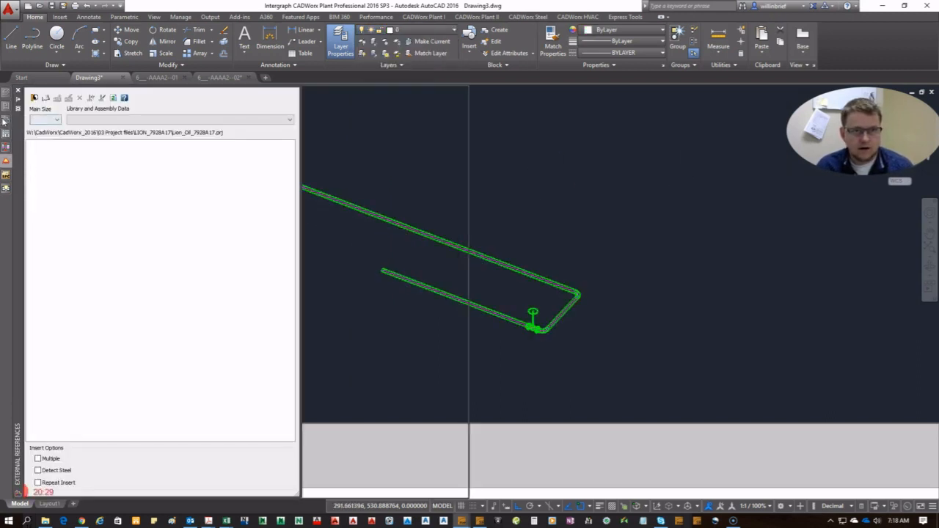
- Bring up the External References palette and review the file types that can be attached
mouse_move(5, 121)
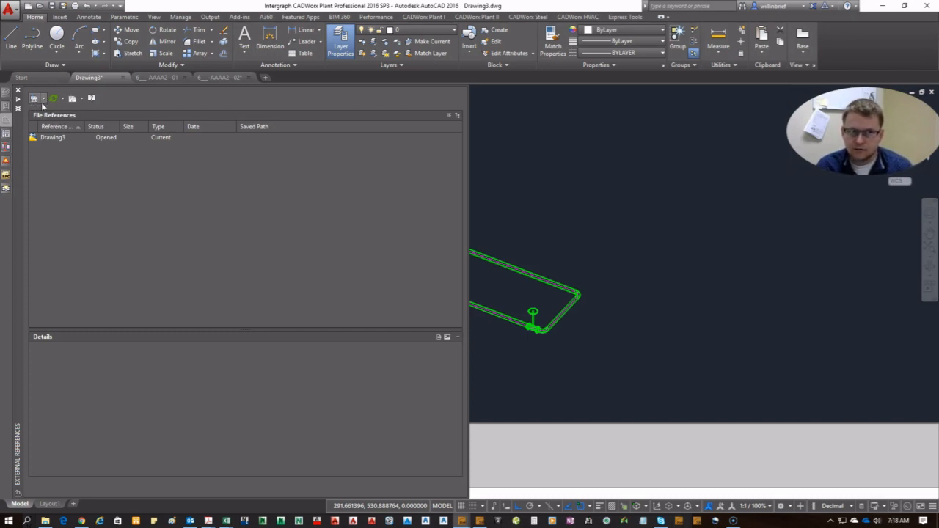
left_click(44, 99)
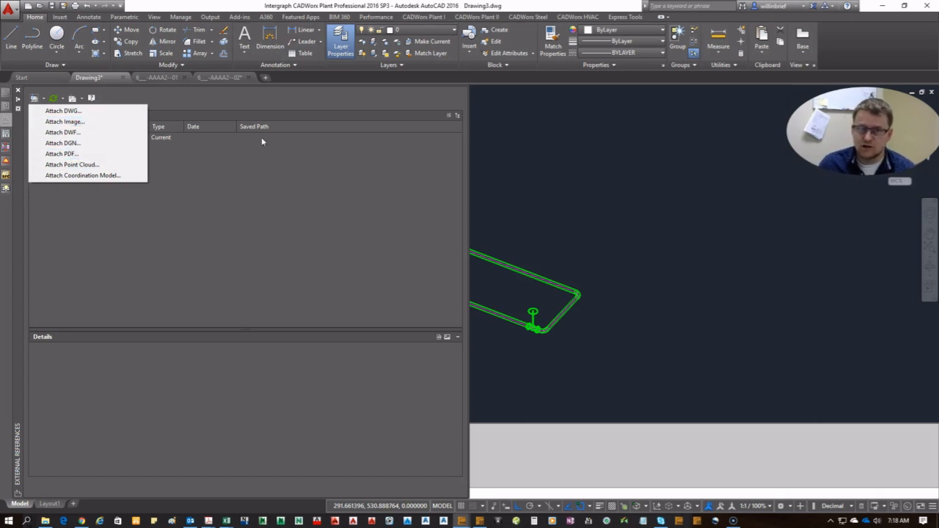
left_click(547, 173)
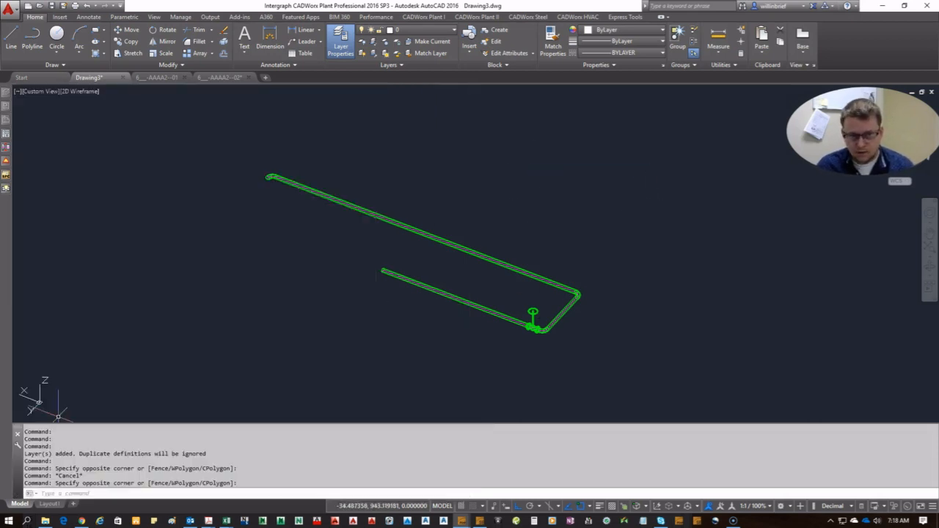
- Change the model viewport to the Top view and look over the other preset views
left_click(38, 93)
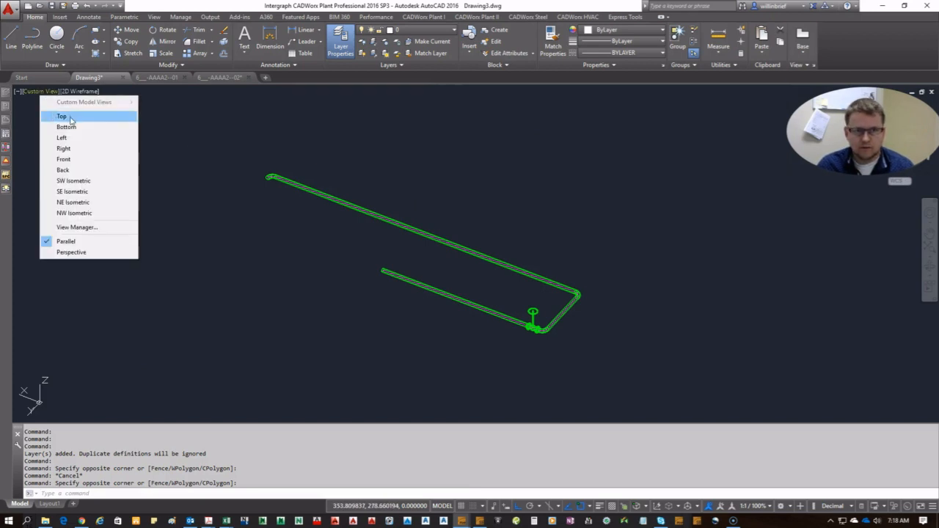
left_click(59, 115)
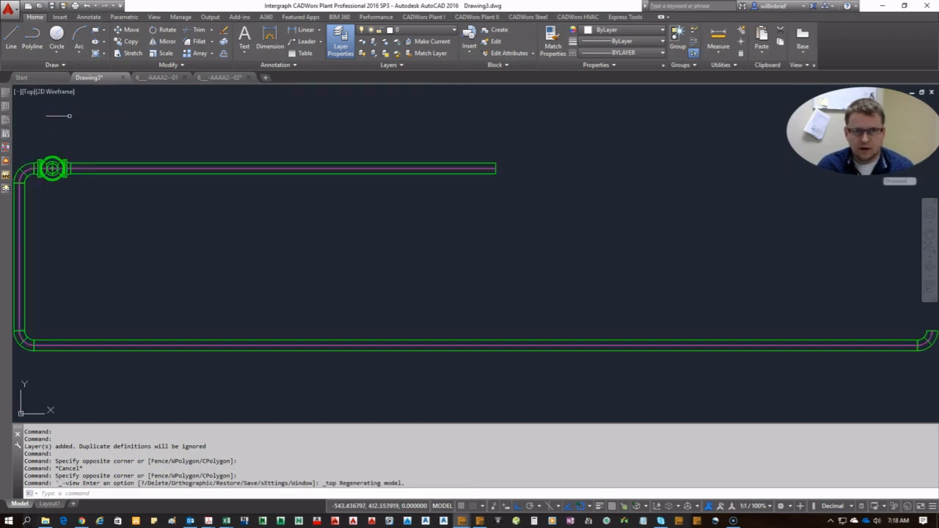
left_click(29, 91)
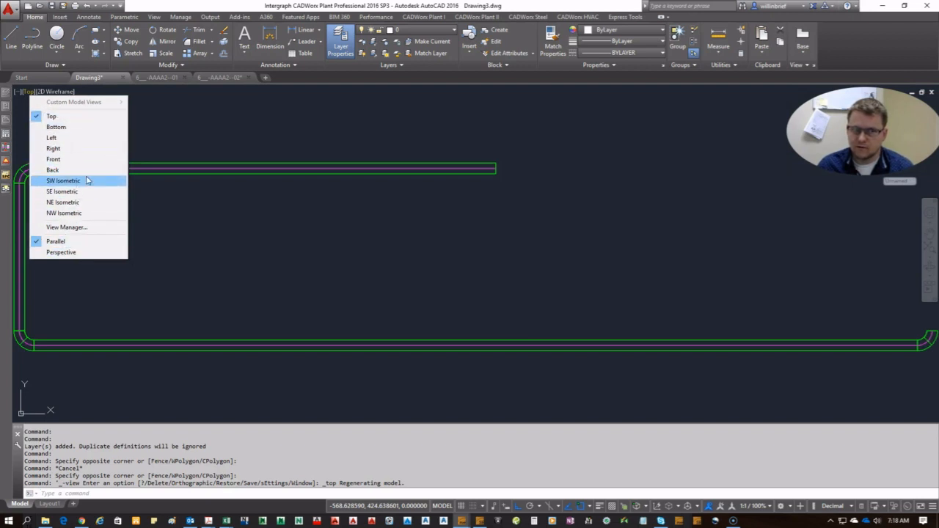
- Try the Conceptual and Hidden visual styles on the piping, ending on Conceptual
left_click(56, 91)
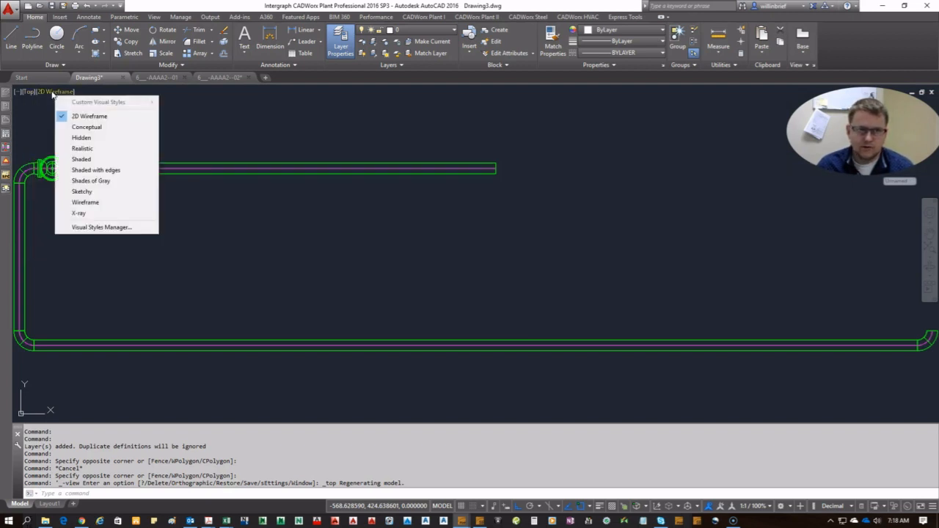
left_click(87, 127)
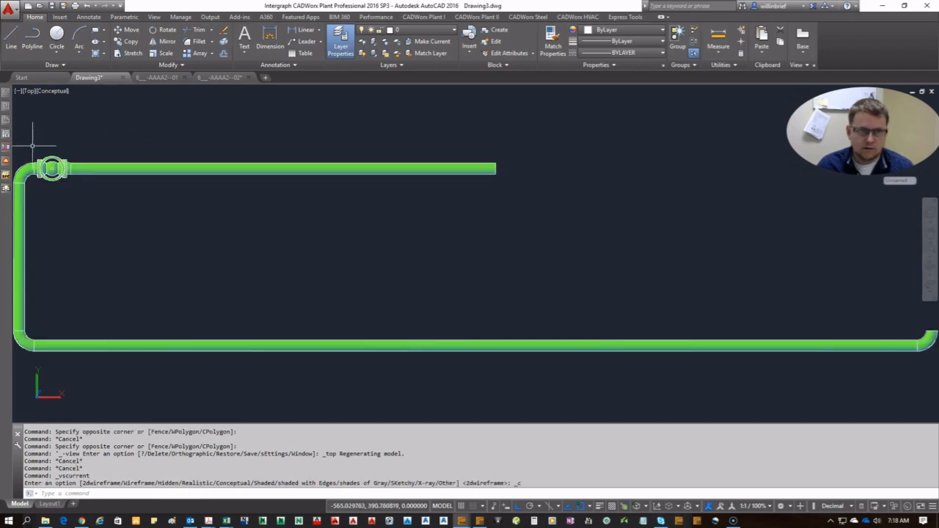
left_click(54, 91)
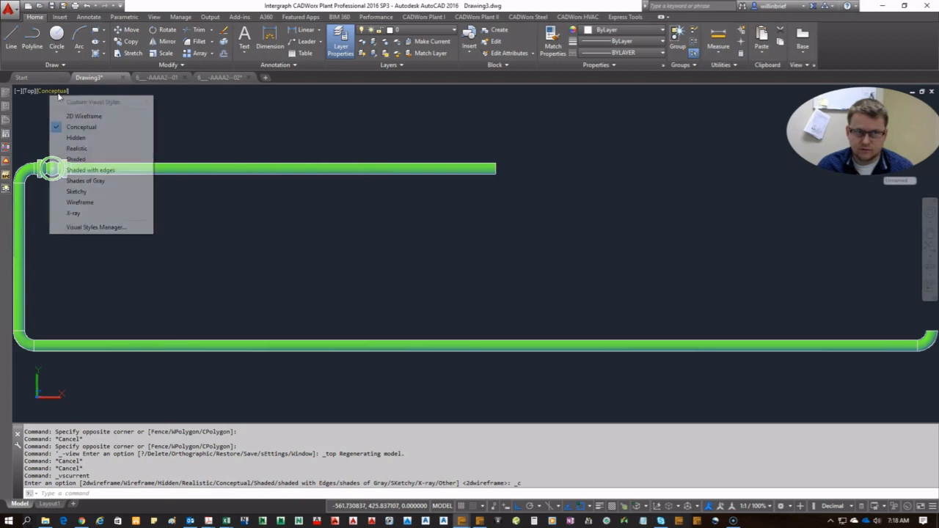
left_click(92, 140)
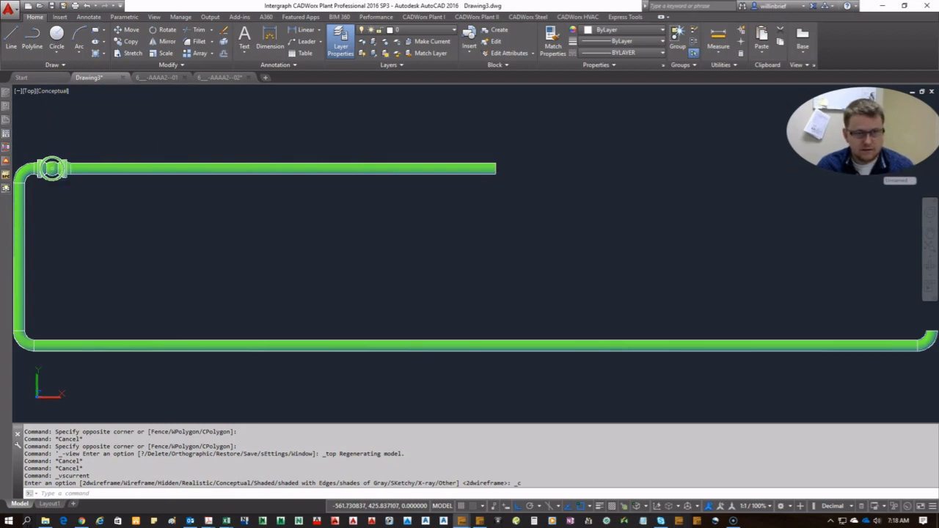
left_click(45, 91)
left_click(82, 126)
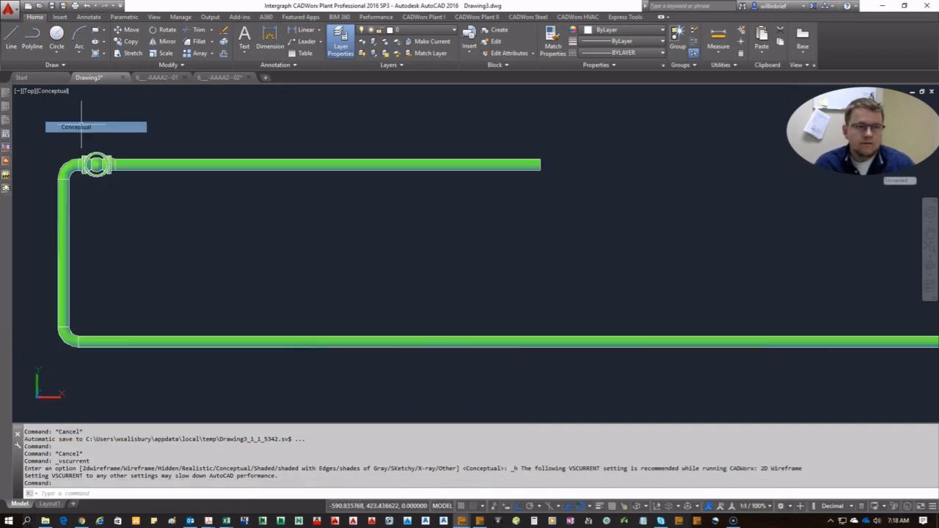
- Toggle the piping between the 2D Wireframe and Conceptual visual styles, ending on 2D Wireframe
left_click(56, 92)
left_click(82, 116)
left_click(57, 92)
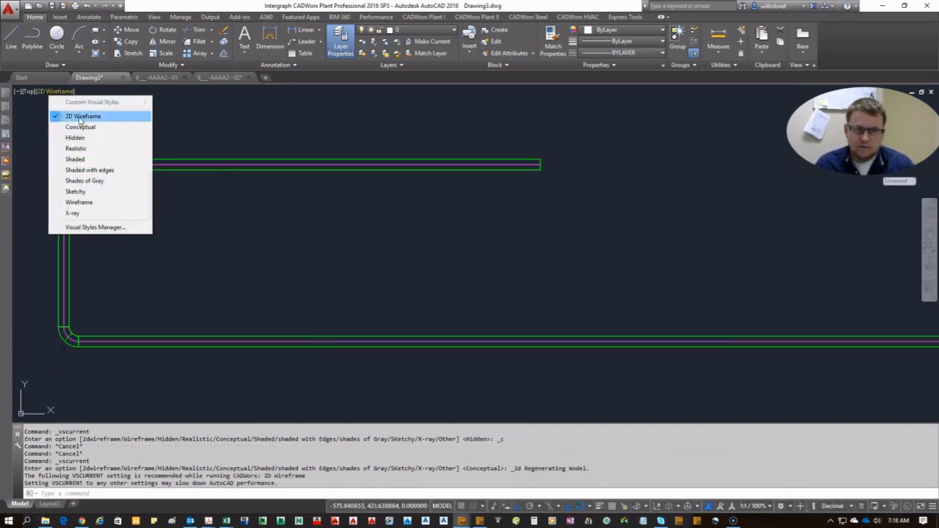
left_click(104, 129)
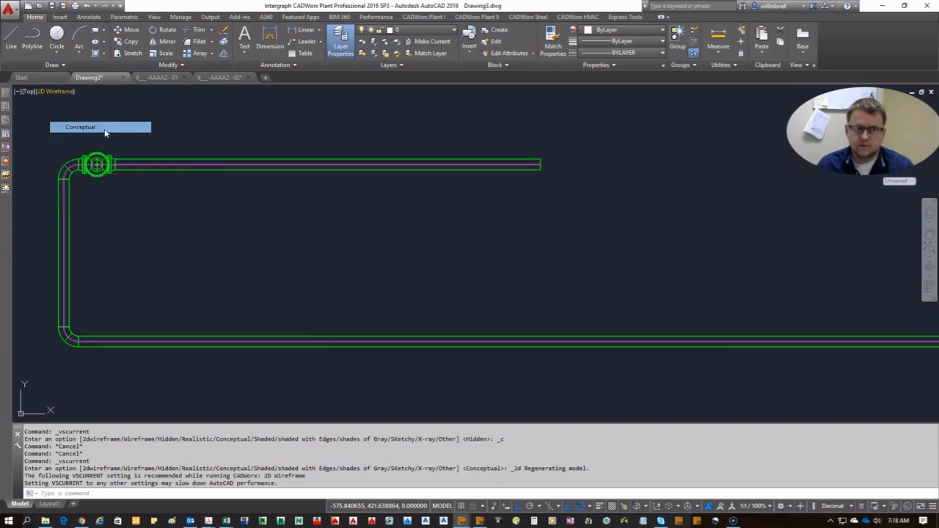
left_click(53, 92)
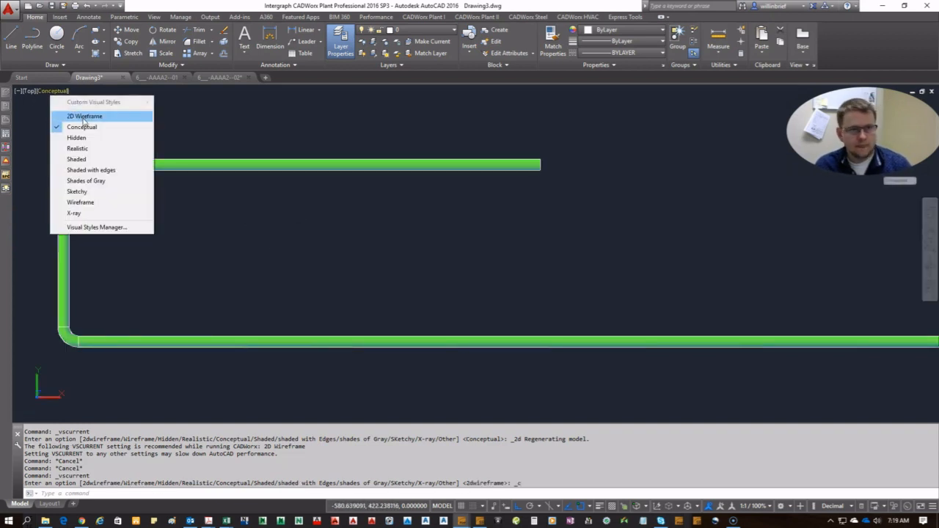
left_click(85, 117)
scroll(308, 180, "down", 6)
scroll(132, 137, "up", 2)
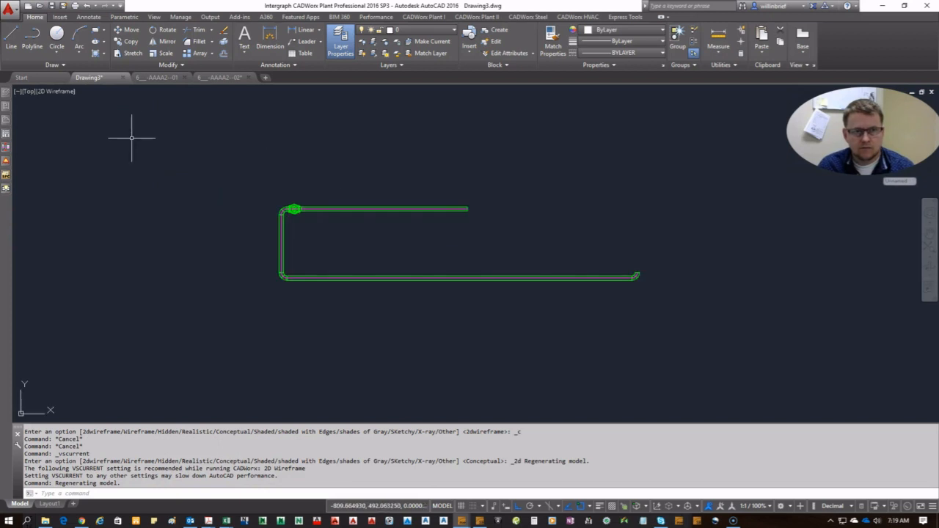
mouse_move(10, 119)
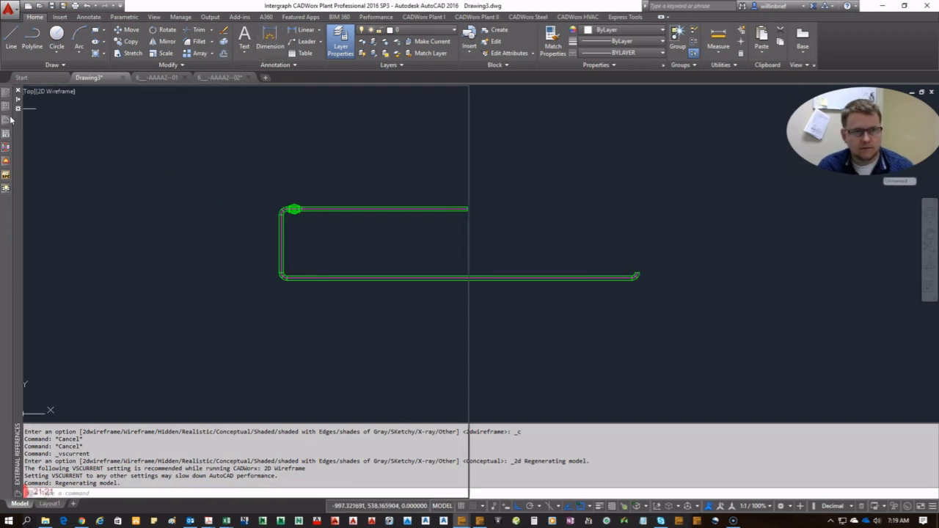
left_click(540, 184)
left_click(513, 177)
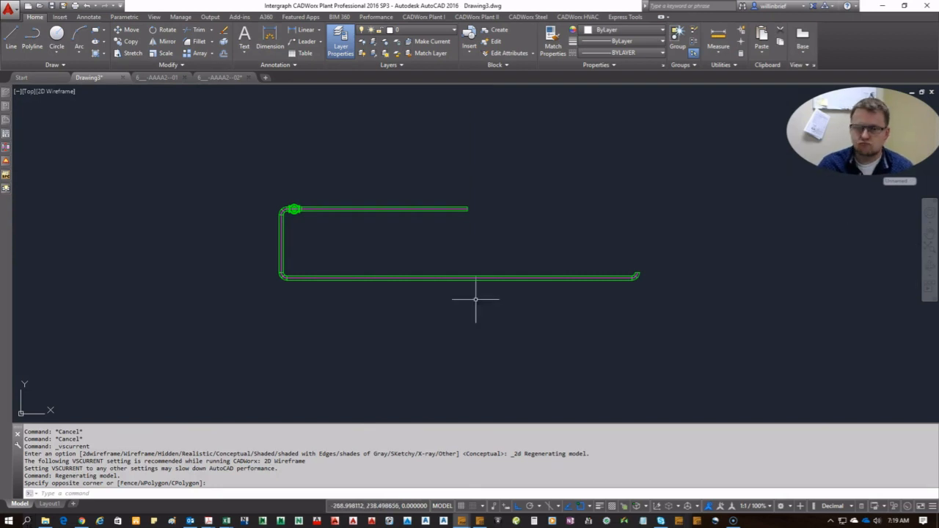
- Switch to Chrome and search Google Images for cadworx 2016
left_click(84, 523)
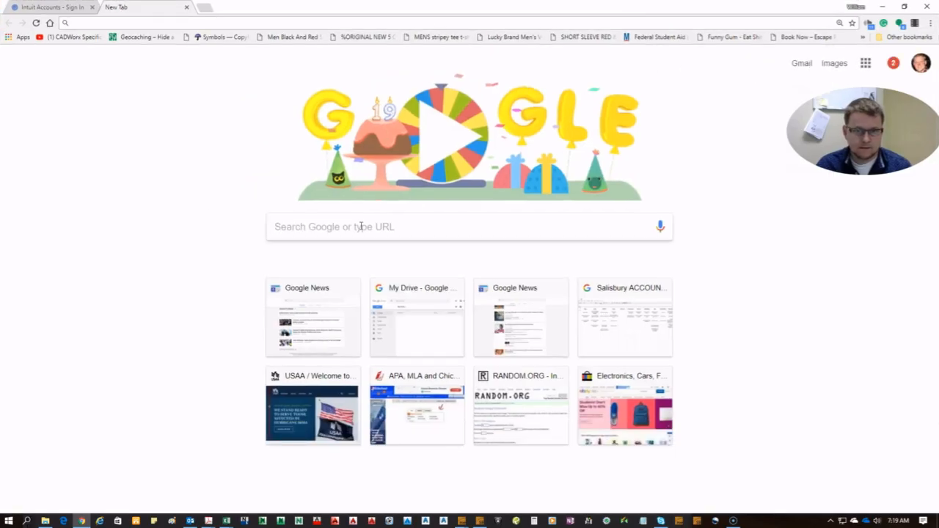
left_click(358, 224)
type("cadworx 2")
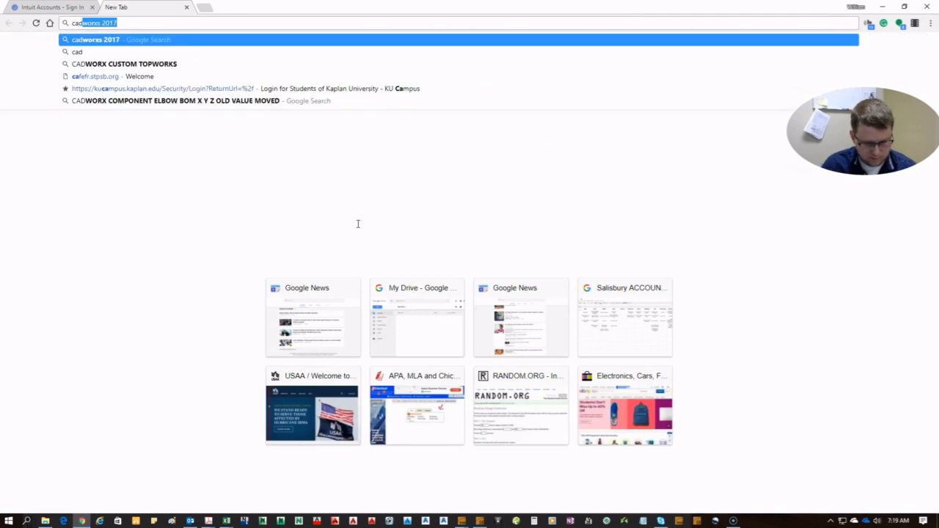
type("016")
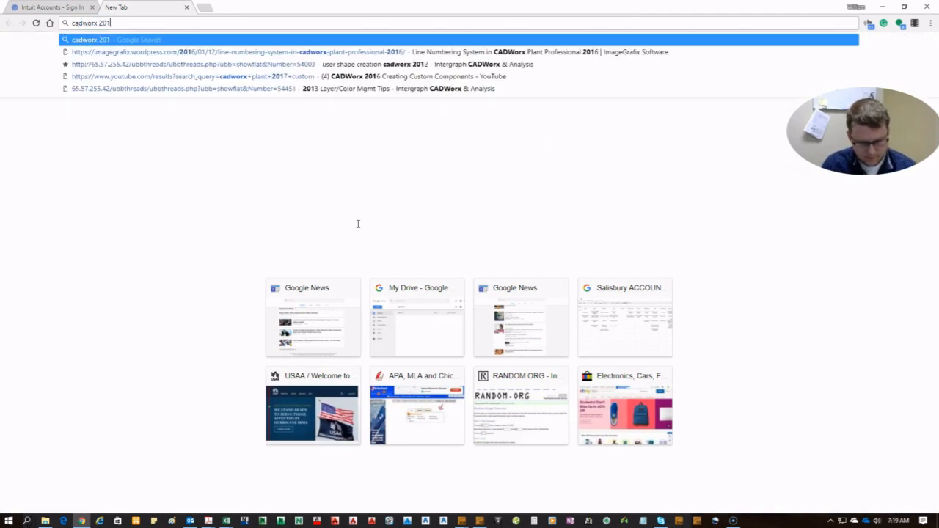
key("Return")
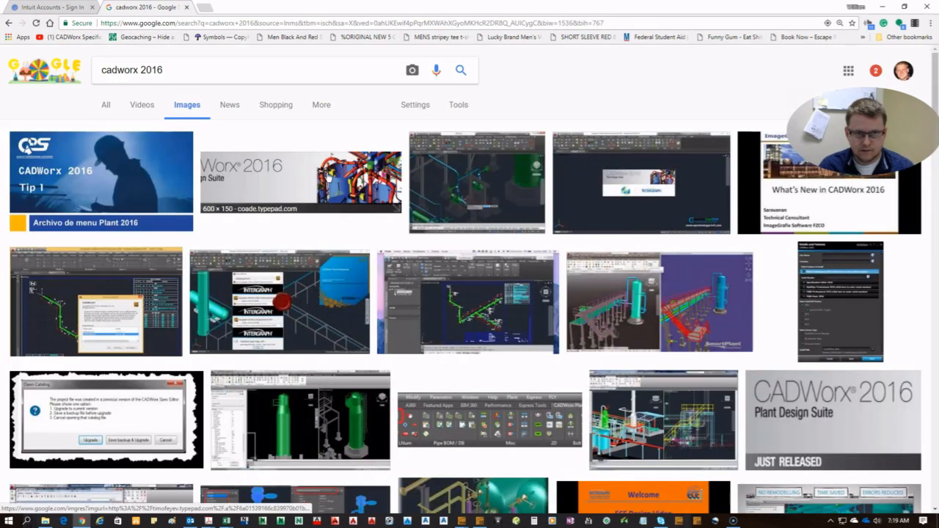
- Open the blog page behind the CADWorx 2016 Plant Design Suite banner image and enlarge the page to 150%
left_click(329, 177)
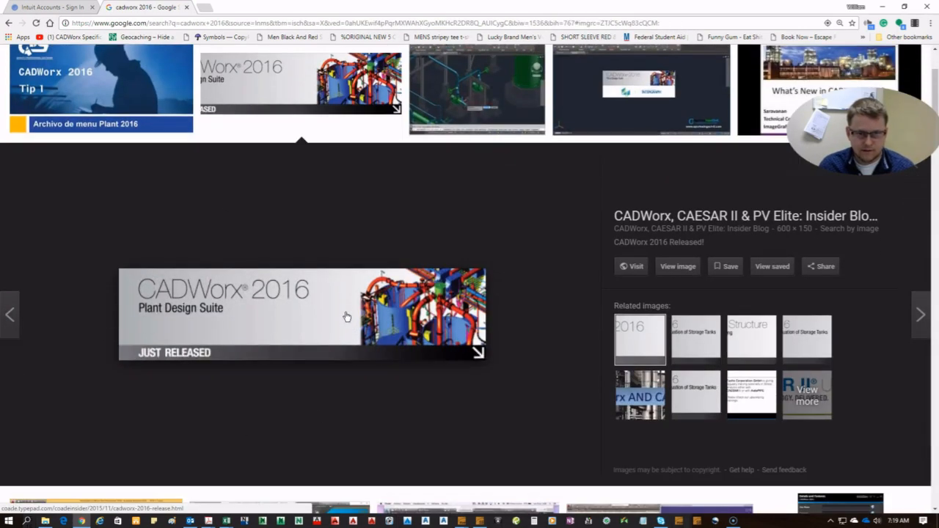
left_click(346, 316)
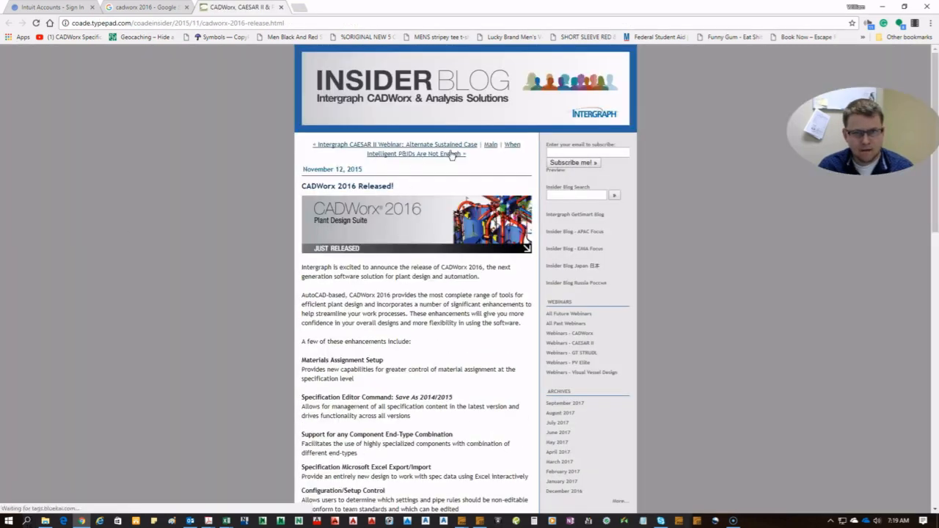
scroll(386, 240, "up", 3, "ctrl")
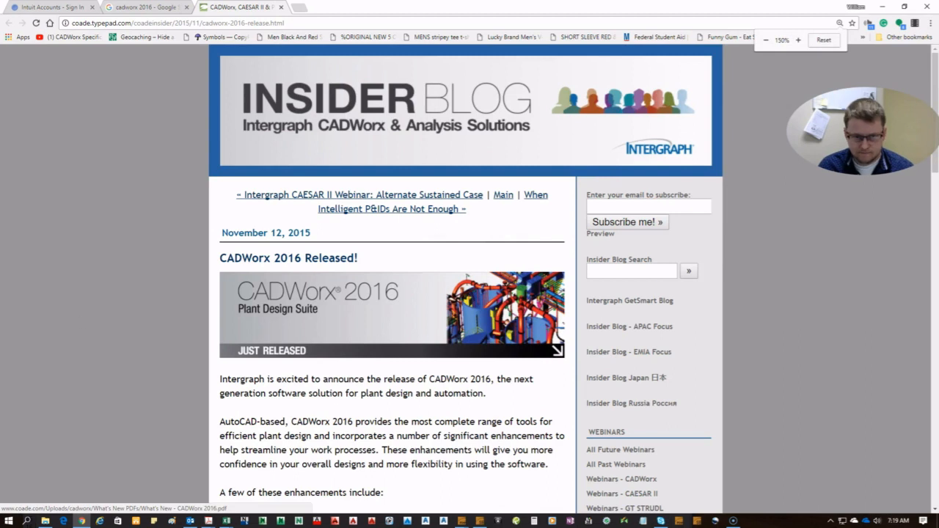
- Capture the CADWorx 2016 banner region to the clipboard with Greenshot and return to the AutoCAD drawing
key("Print")
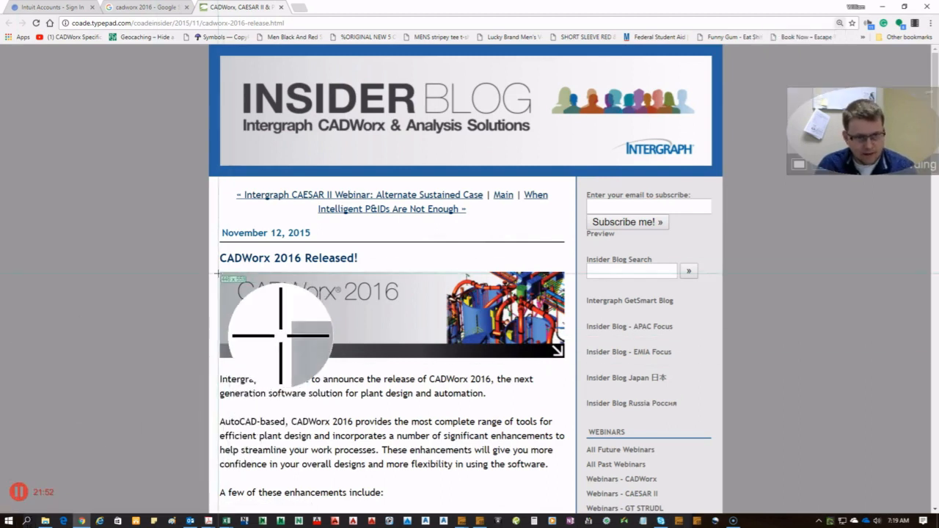
left_click_drag(218, 273, 567, 361)
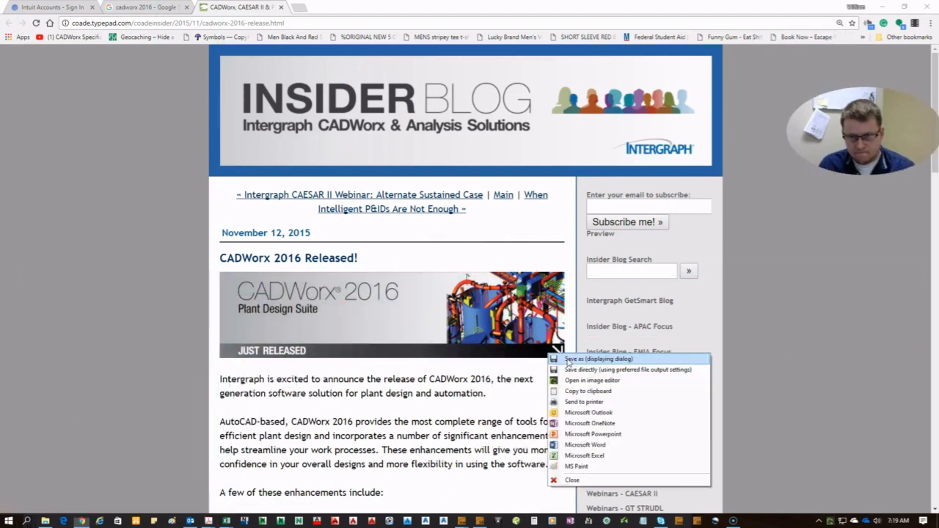
left_click(602, 395)
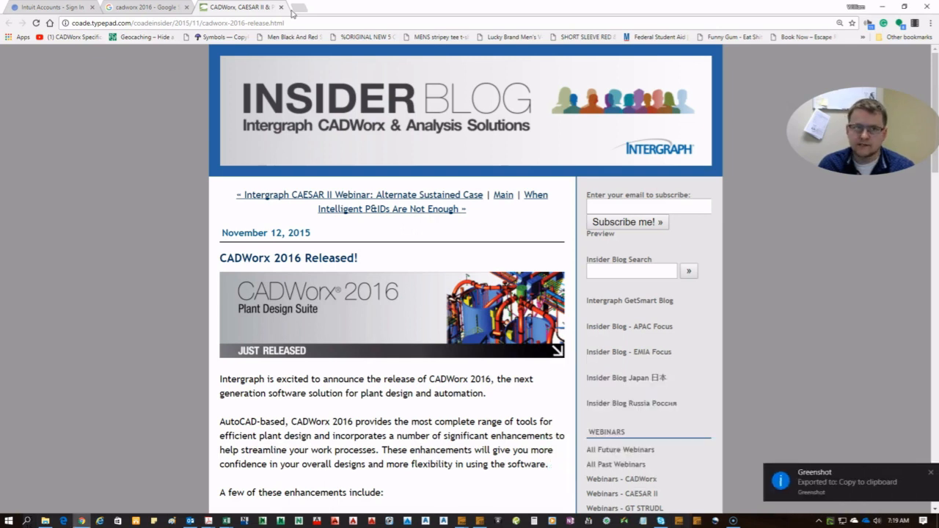
left_click(883, 6)
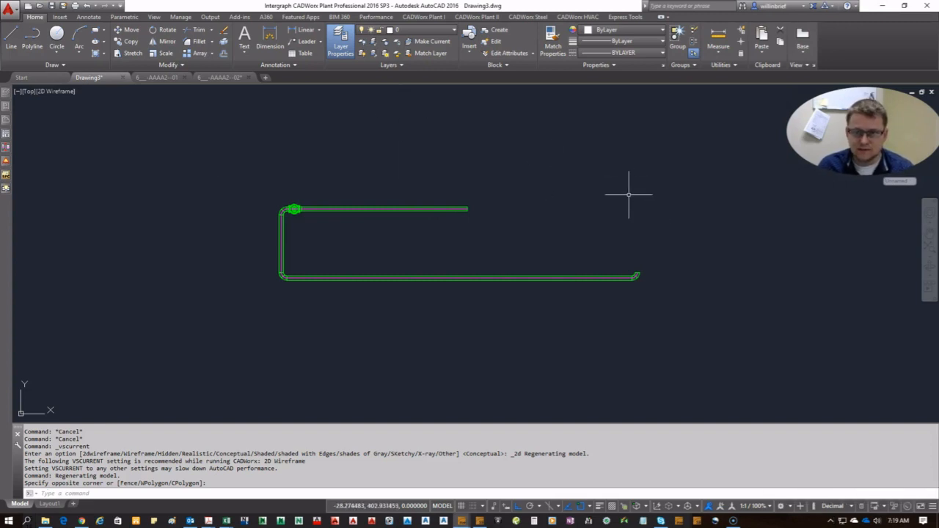
- Insert a new Microsoft Word Document into the drawing as an OLE object
left_click(59, 16)
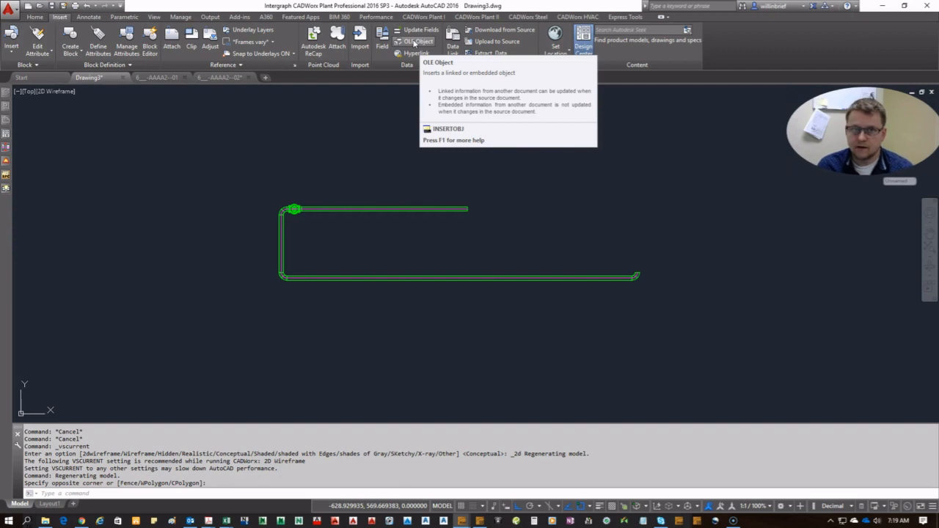
left_click(412, 41)
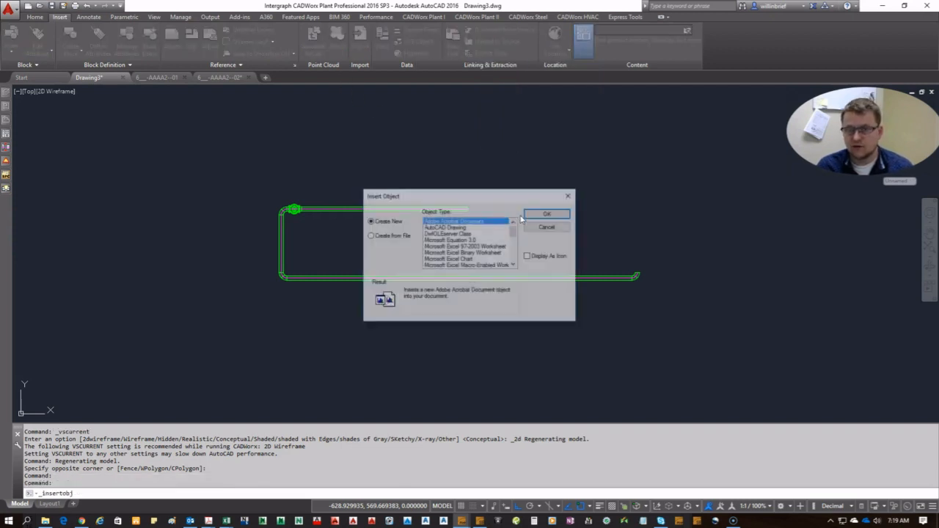
left_click(569, 195)
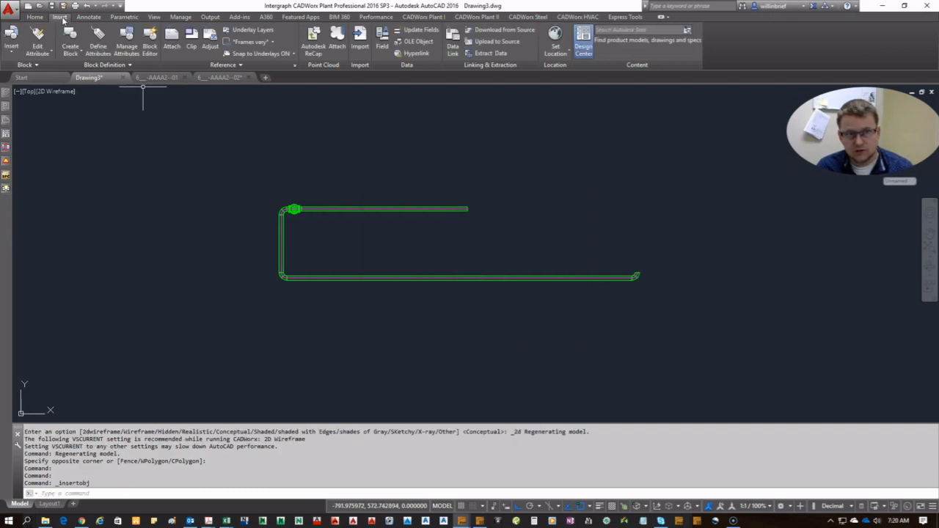
left_click(418, 42)
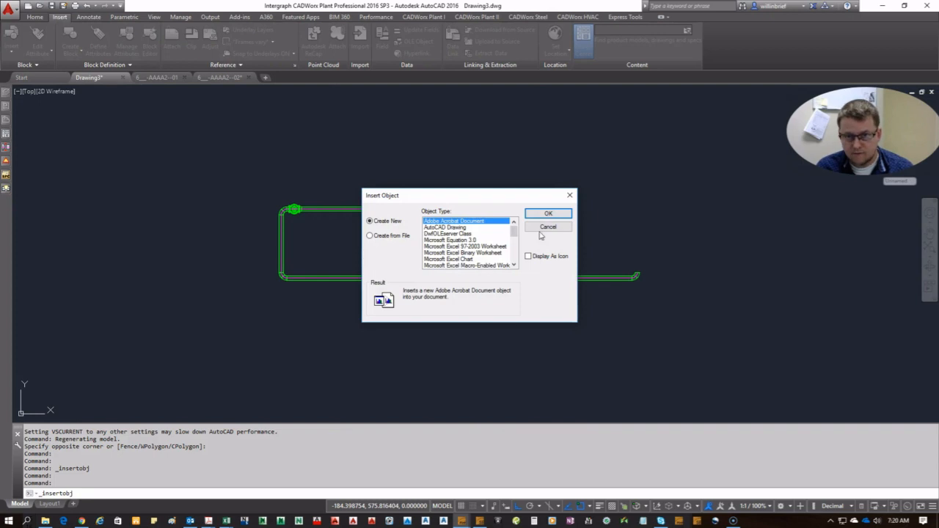
left_click_drag(514, 233, 517, 252)
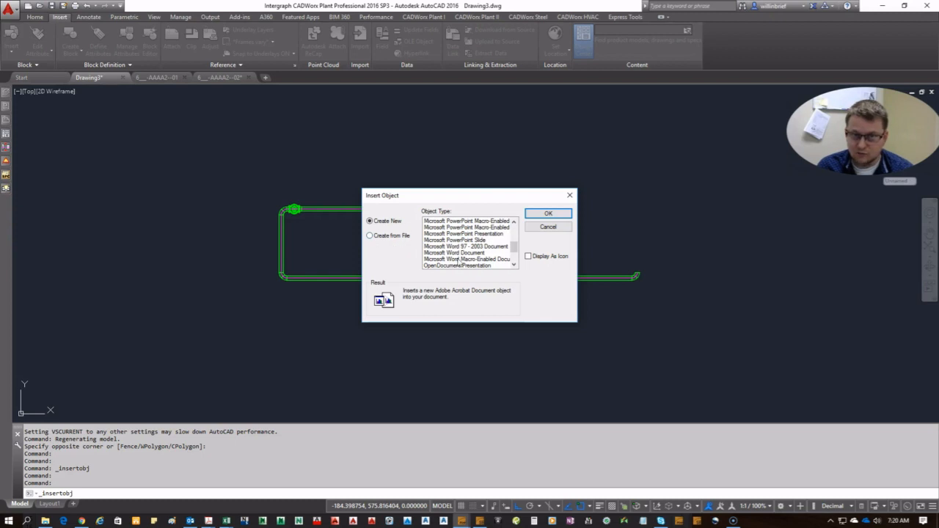
left_click(470, 253)
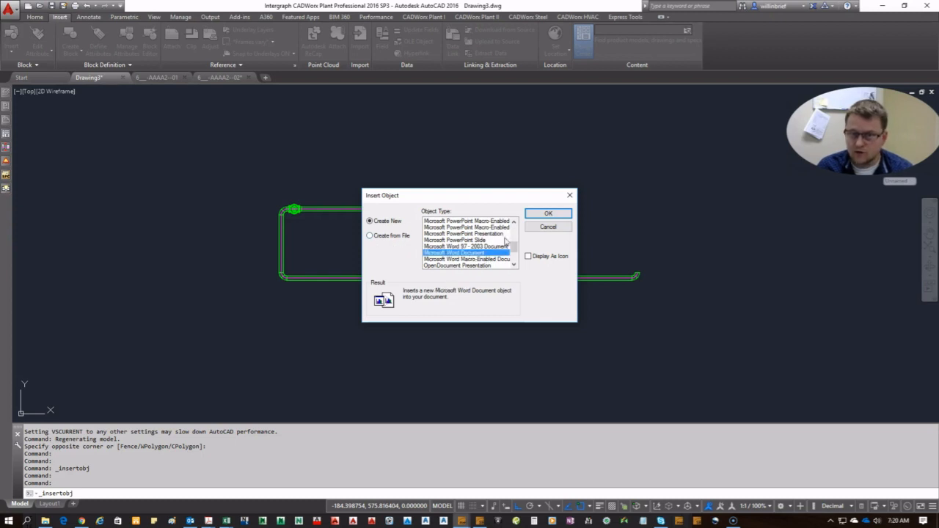
left_click(548, 214)
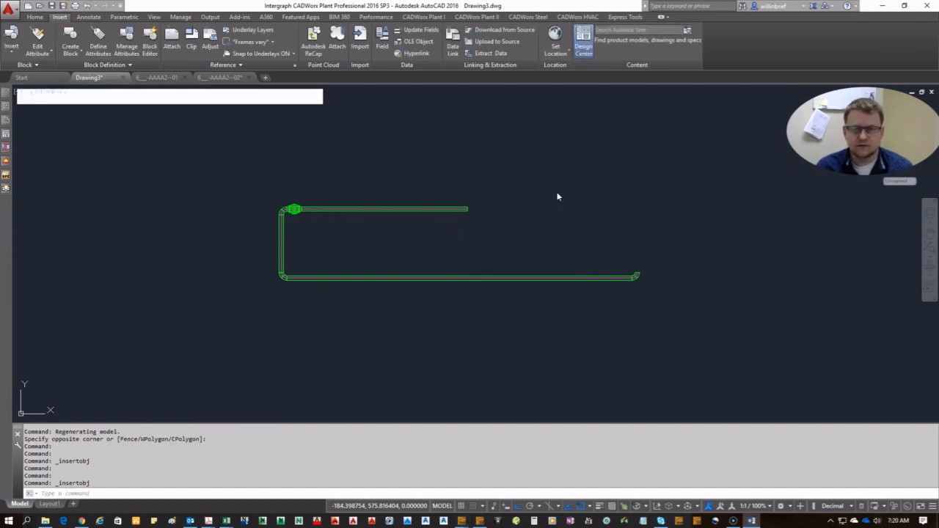
- Paste the captured CADWorx 2016 banner into the Word document and move the right indent slightly inward
scroll(545, 317, "down", 2)
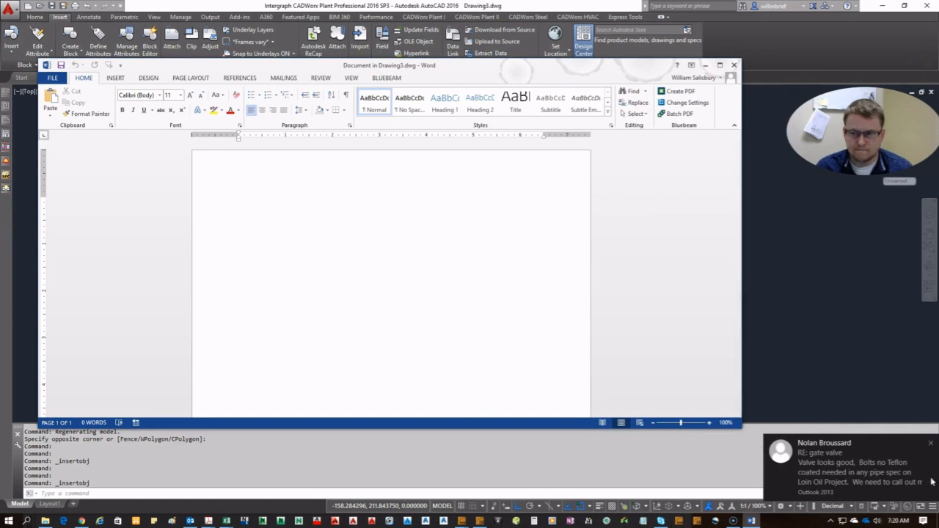
left_click(930, 444)
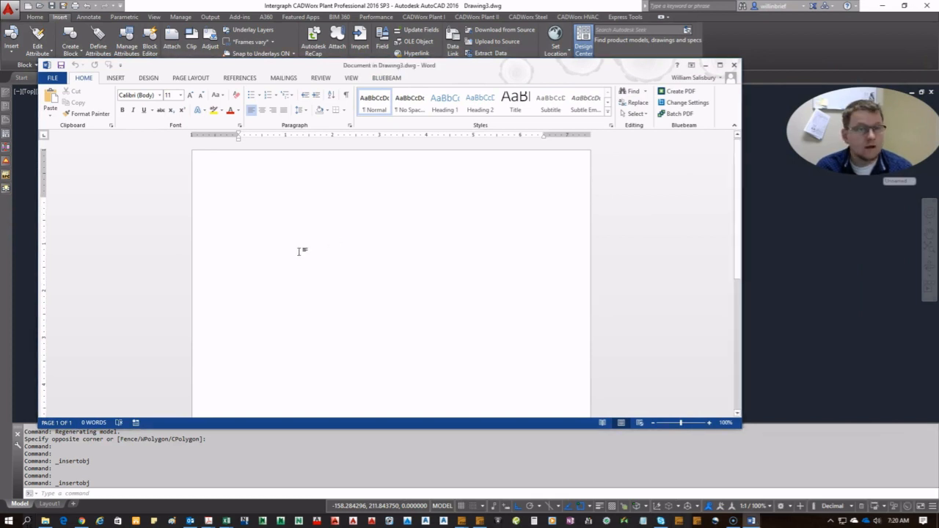
key("ctrl+v")
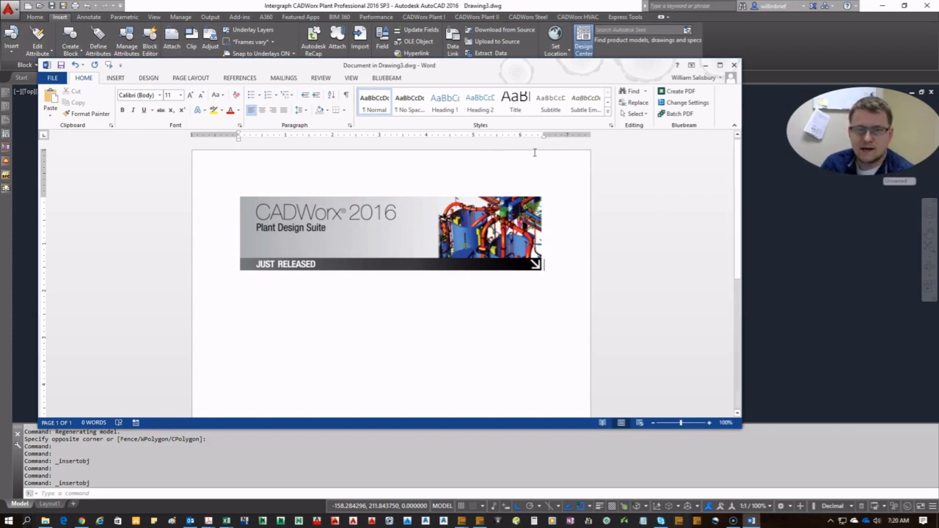
left_click_drag(543, 135, 539, 136)
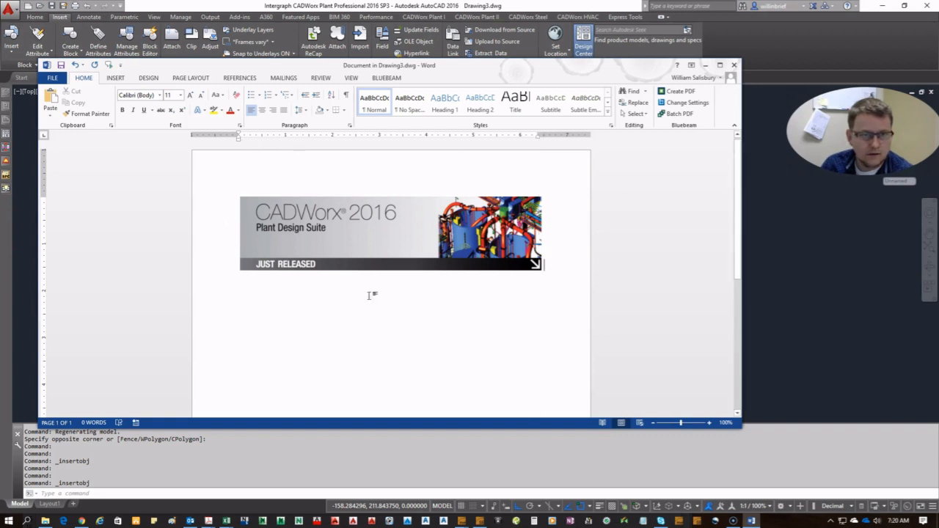
- Change the banner picture's layout from in line with text to In Front of Text
left_click(368, 245)
right_click(475, 213)
left_click(361, 206)
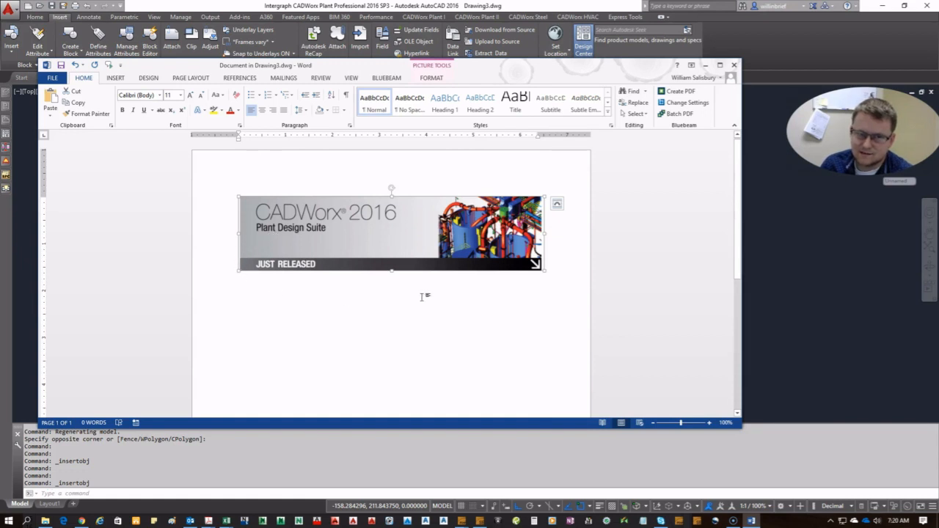
left_click(556, 203)
left_click(630, 291)
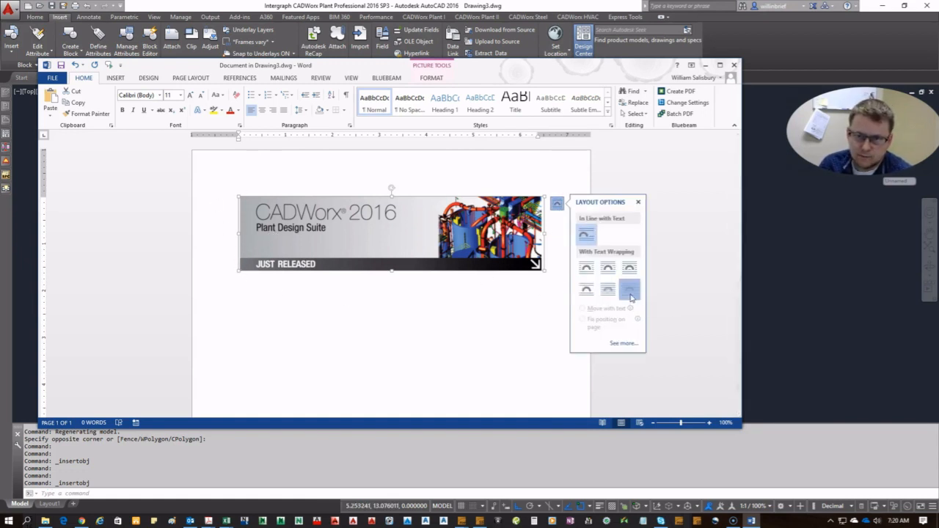
left_click(391, 160)
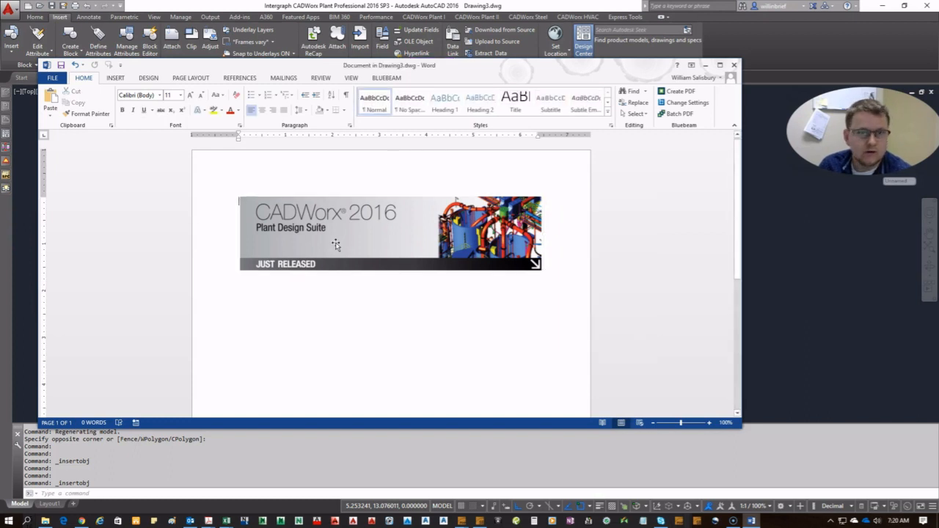
- Enlarge the banner picture from its upper-left corner to about 1.63" high by 6.72" wide
left_click(261, 213)
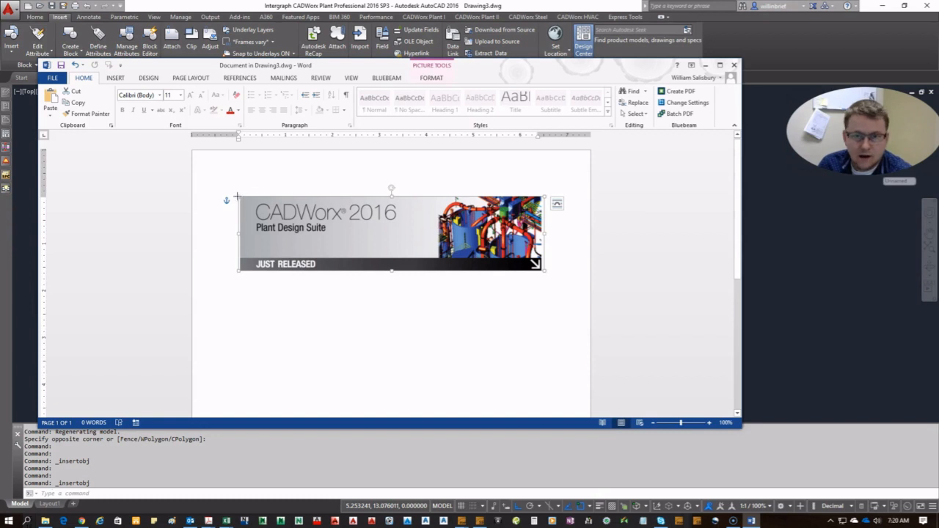
mouse_move(237, 197)
left_mouse_down()
mouse_move(202, 192)
mouse_move(228, 194)
left_mouse_up()
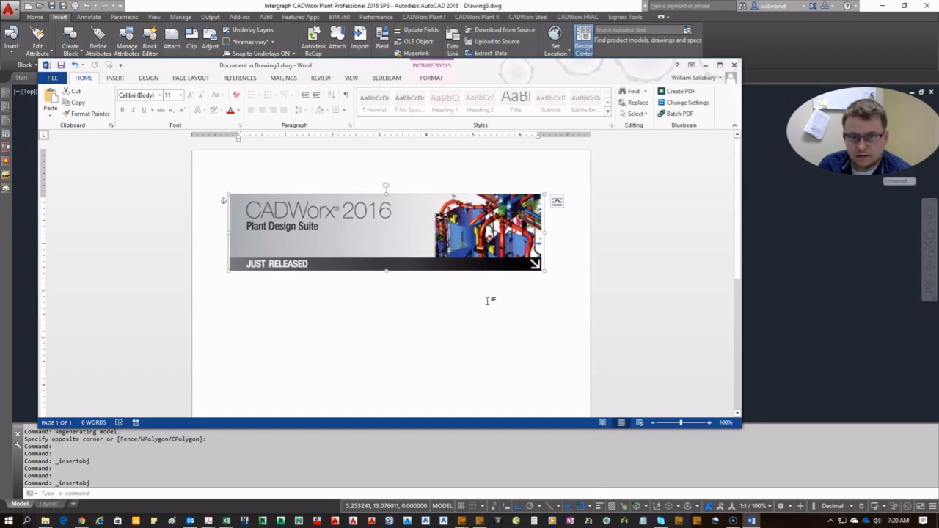
mouse_move(386, 188)
left_mouse_down()
mouse_move(315, 132)
mouse_move(283, 189)
mouse_move(288, 231)
mouse_move(266, 191)
mouse_move(325, 147)
mouse_move(381, 174)
left_mouse_up()
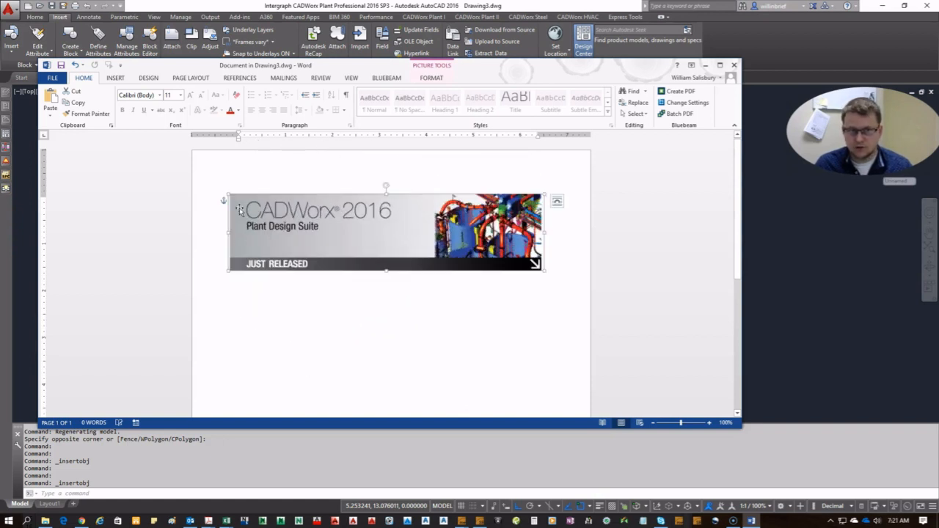
- Look through the picture correction and color presets and apply the Texturizer artistic effect to the banner
double_click(364, 200)
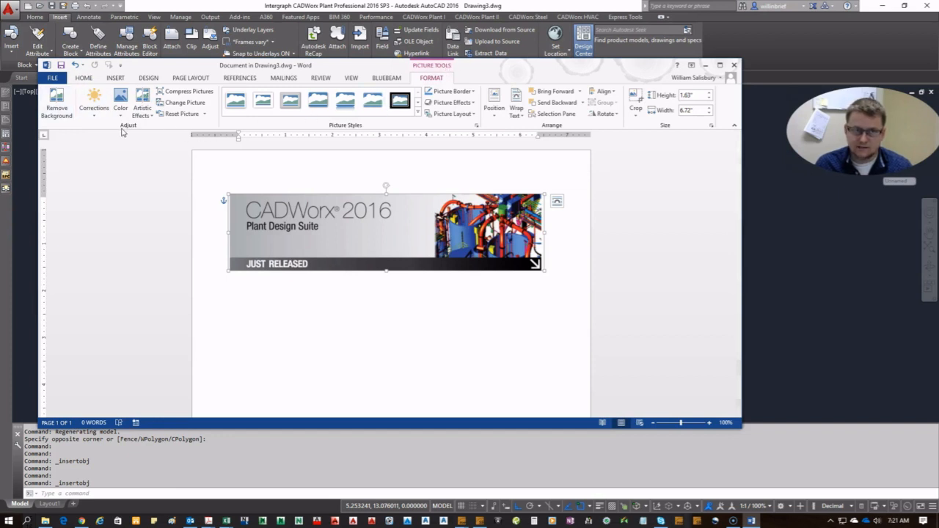
left_click(99, 114)
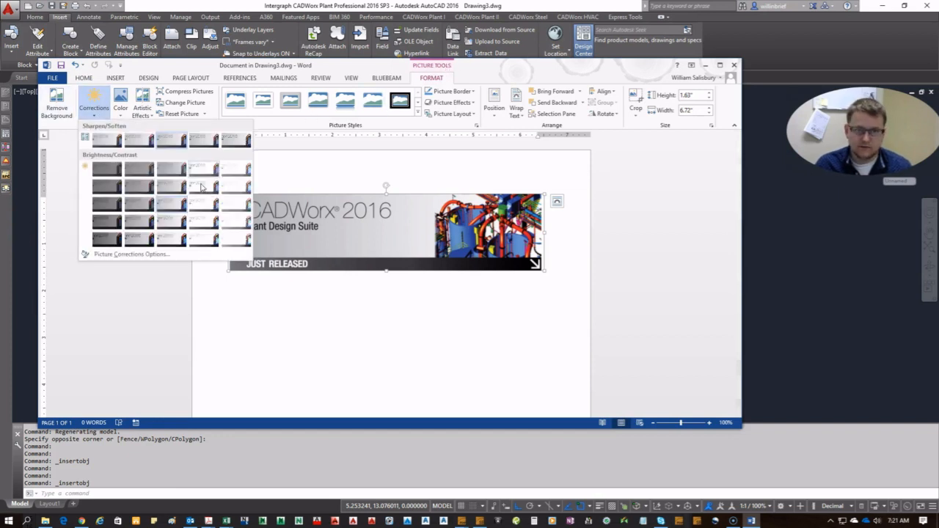
left_click(120, 116)
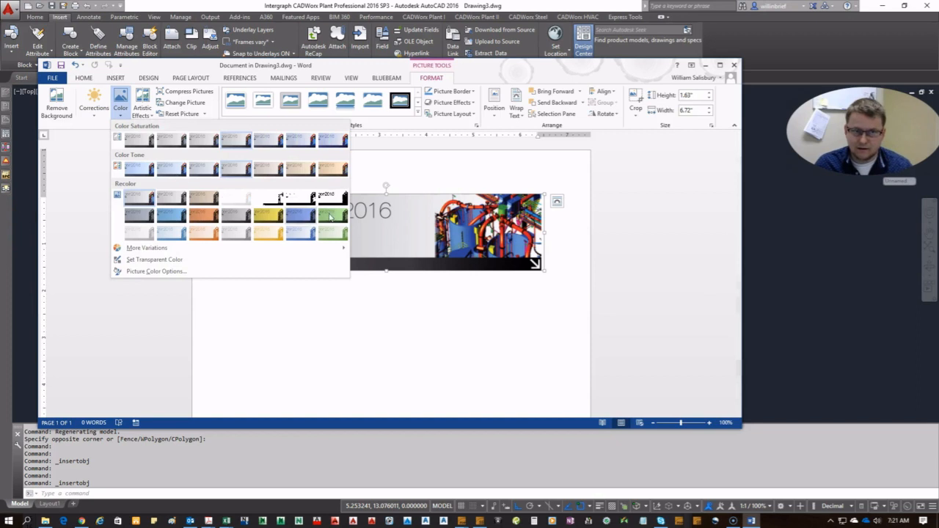
left_click(152, 114)
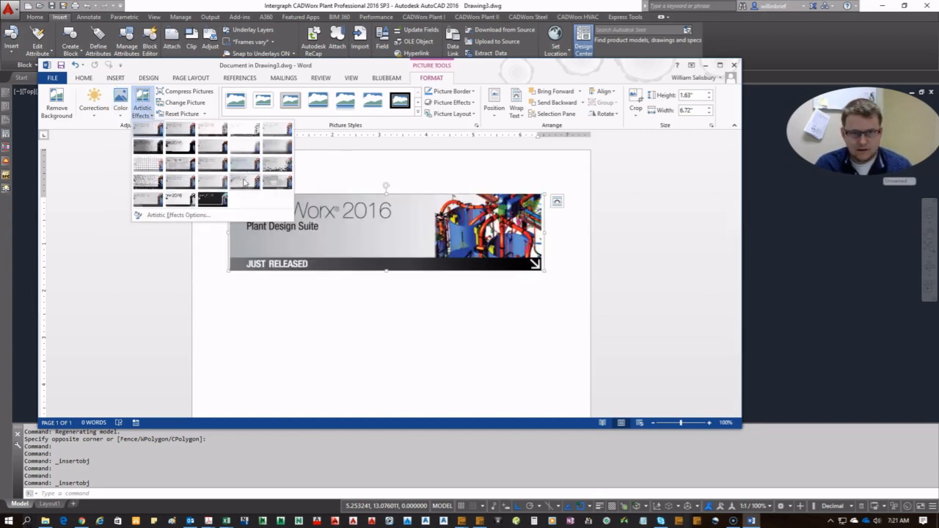
left_click(180, 181)
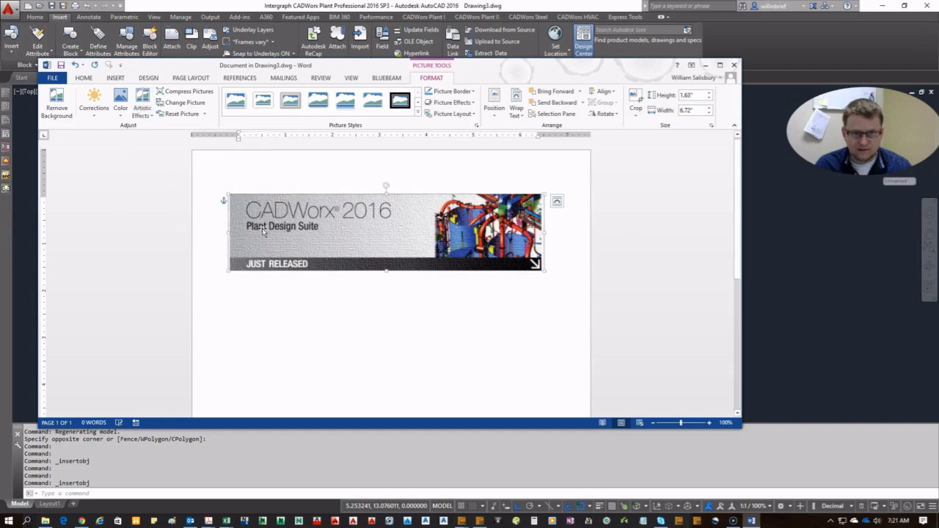
left_click(267, 272)
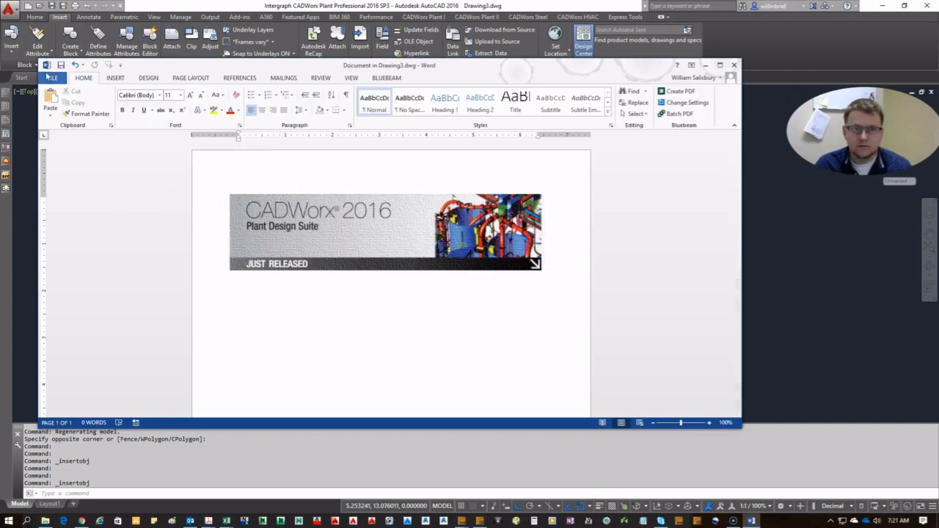
- Close the Word document to return to the drawing and select the embedded banner object above the piping
left_click(734, 65)
left_click(298, 179)
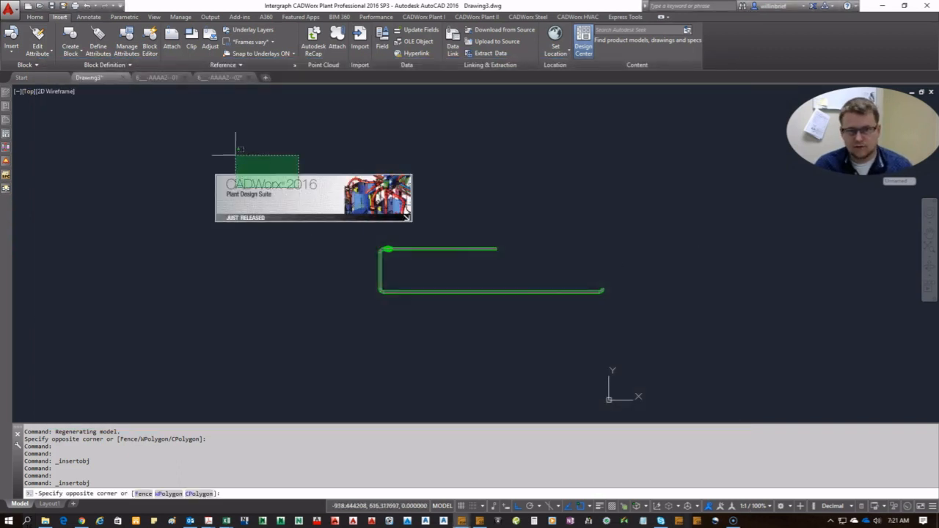
left_click(234, 151)
scroll(348, 208, "up", 4)
scroll(350, 190, "down", 2)
mouse_move(351, 189)
middle_mouse_down()
mouse_move(528, 184)
mouse_move(557, 173)
middle_mouse_up()
scroll(530, 168, "up", 2)
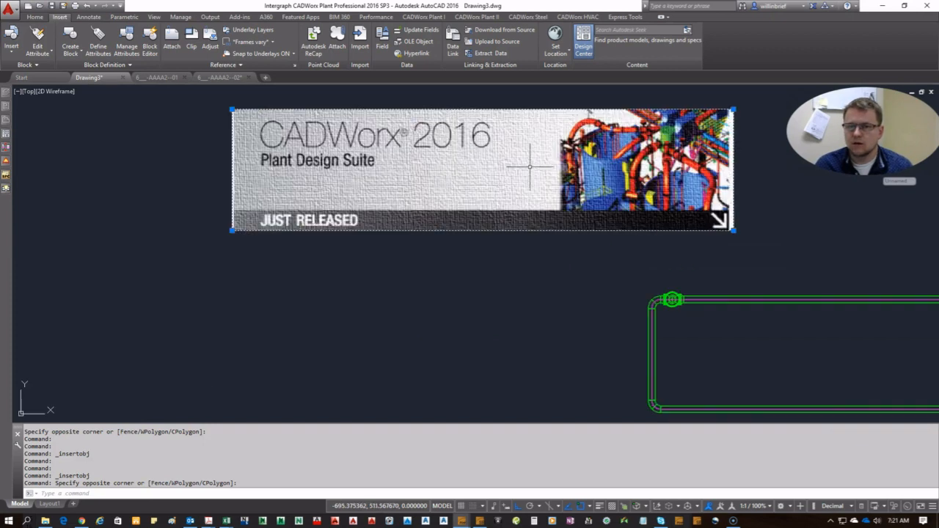
- Open the embedded banner object for editing in Word and close it again
right_click(507, 226)
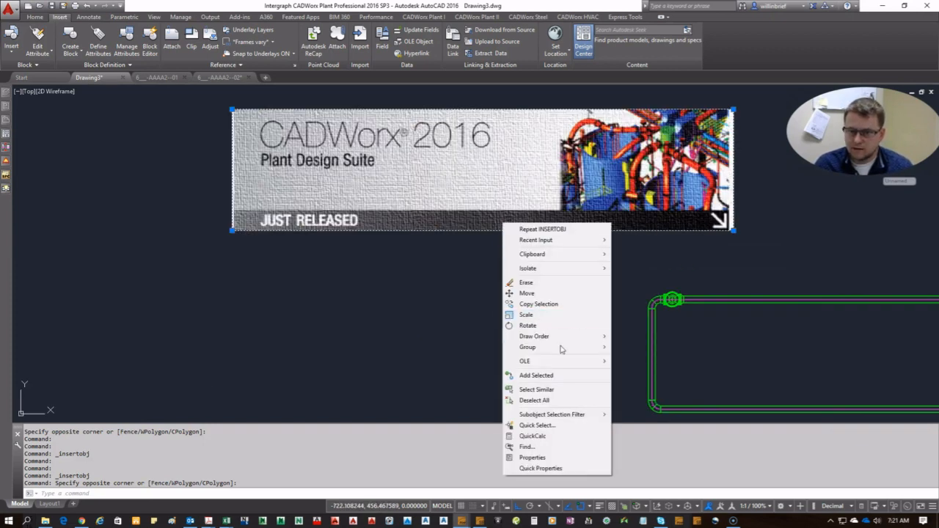
left_click(632, 361)
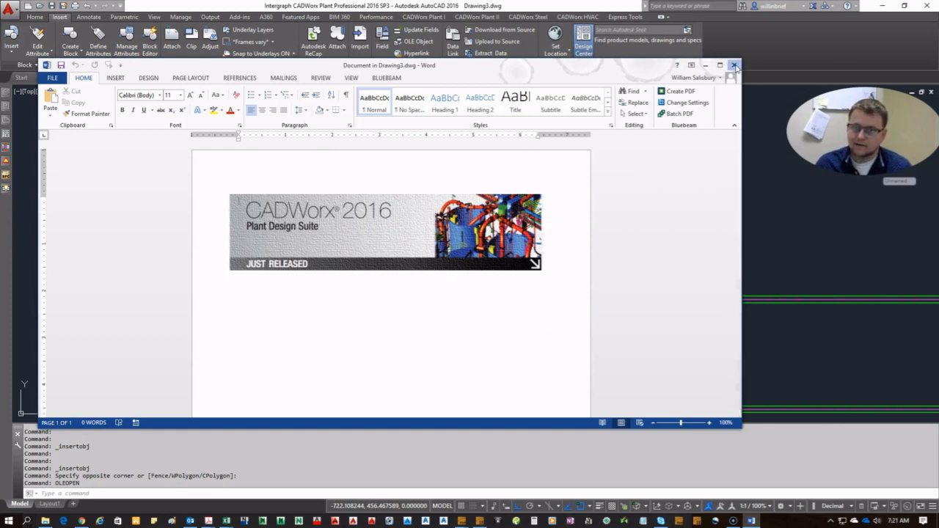
left_click(734, 65)
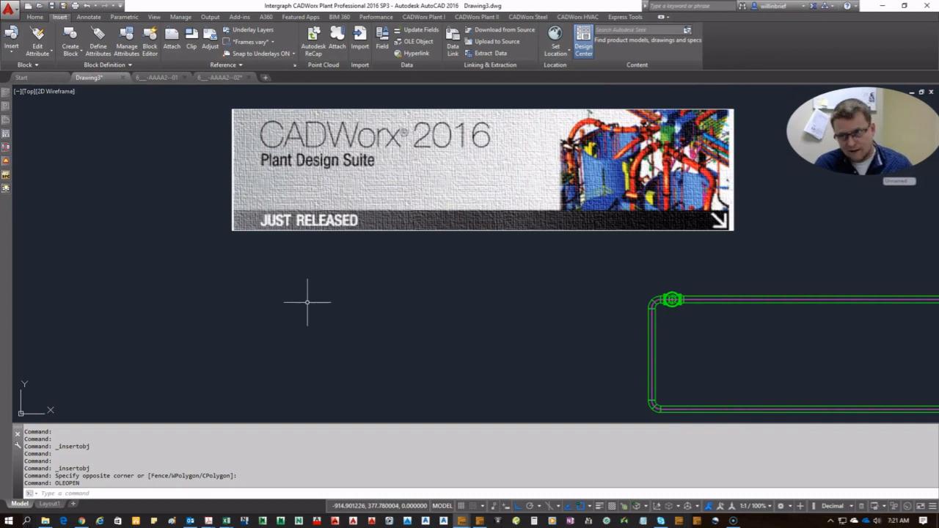